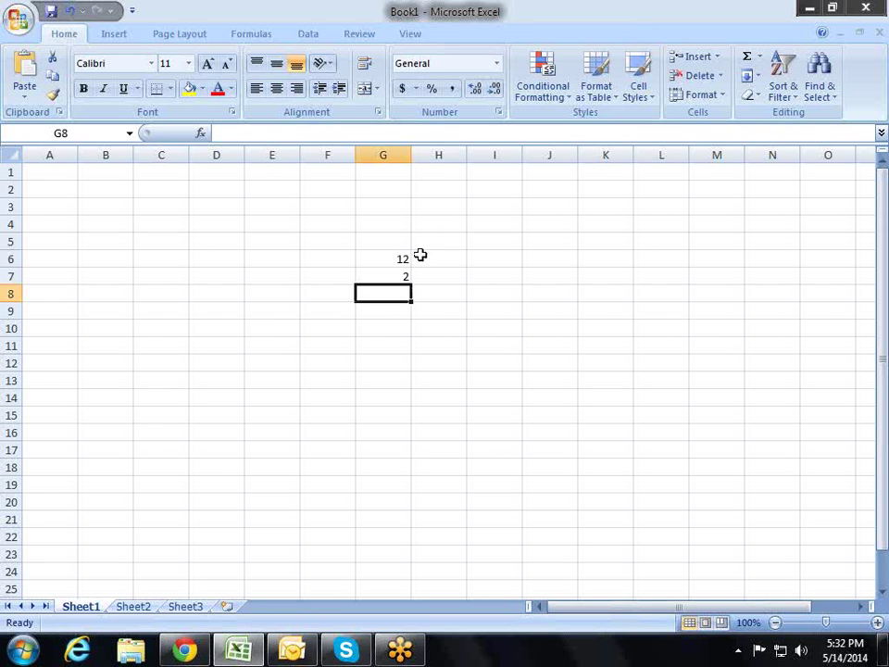
- Delete the stray numbers 12 and 2 from G6:G7
left_click_drag(399, 260, 370, 267)
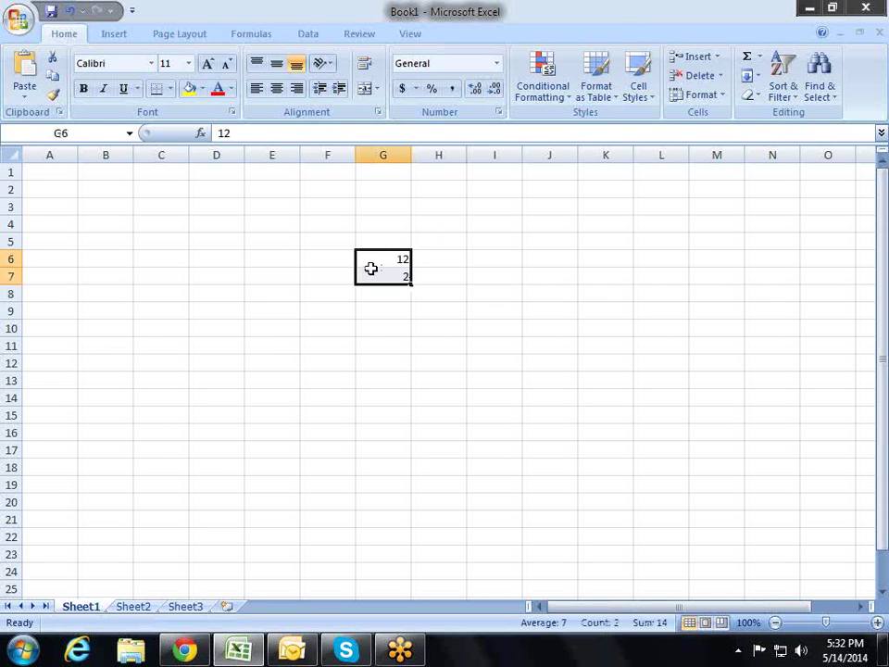
key("Delete")
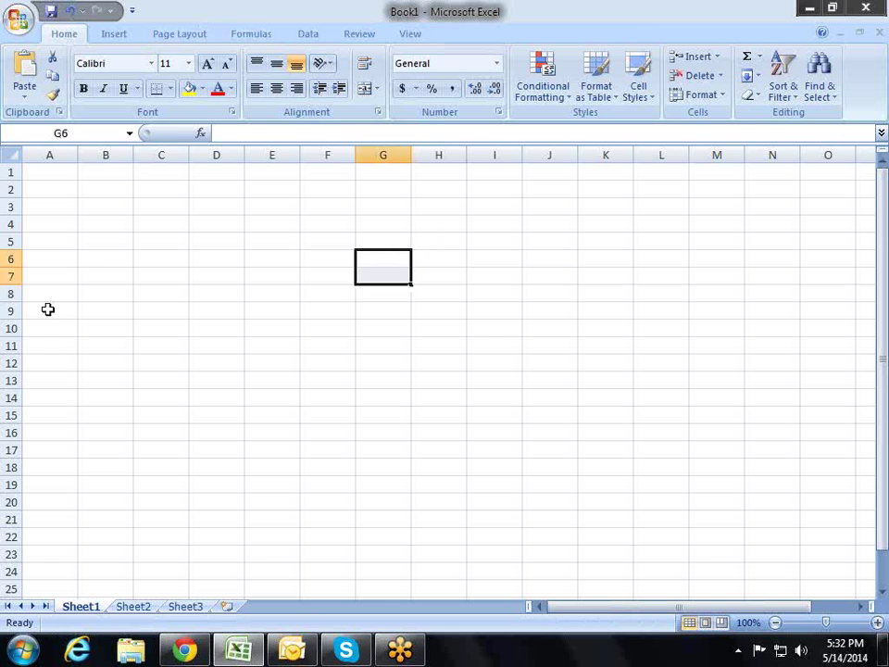
left_click(102, 259)
- Enter the headings Date, Name and Qty in A1:C1
left_click(73, 173)
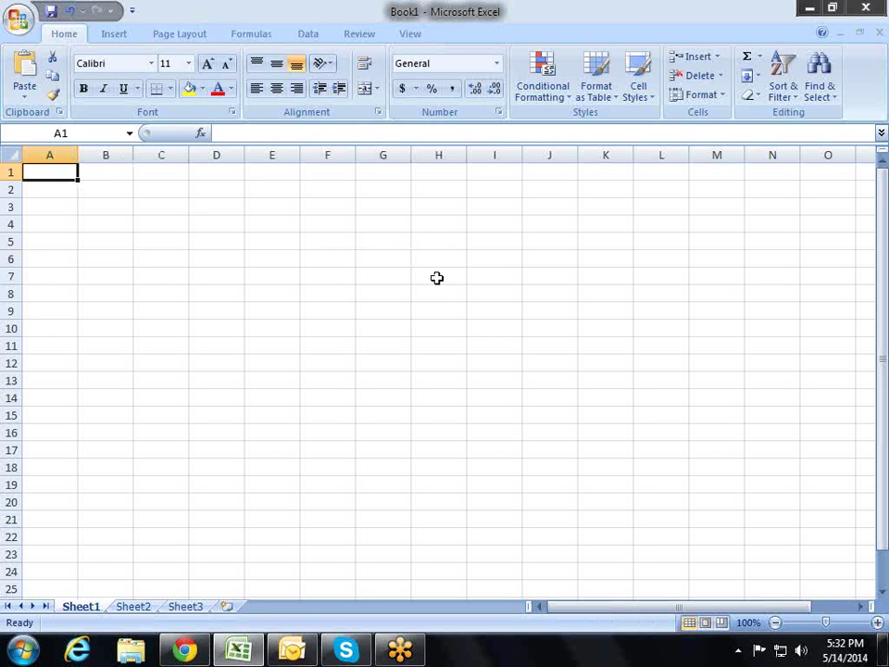
type("Date")
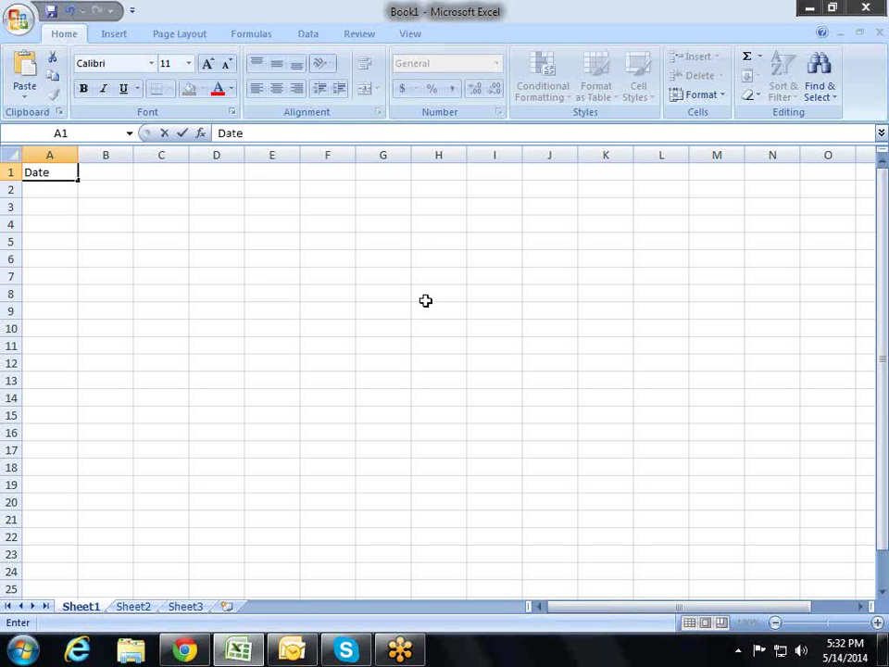
key("Return")
key("Up")
key("Right")
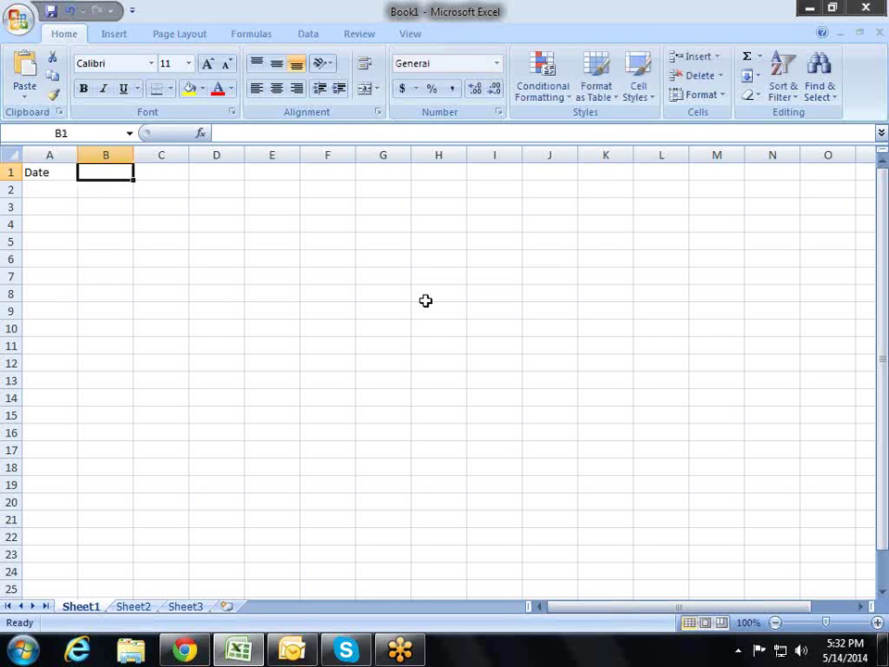
type("Name")
key("Tab")
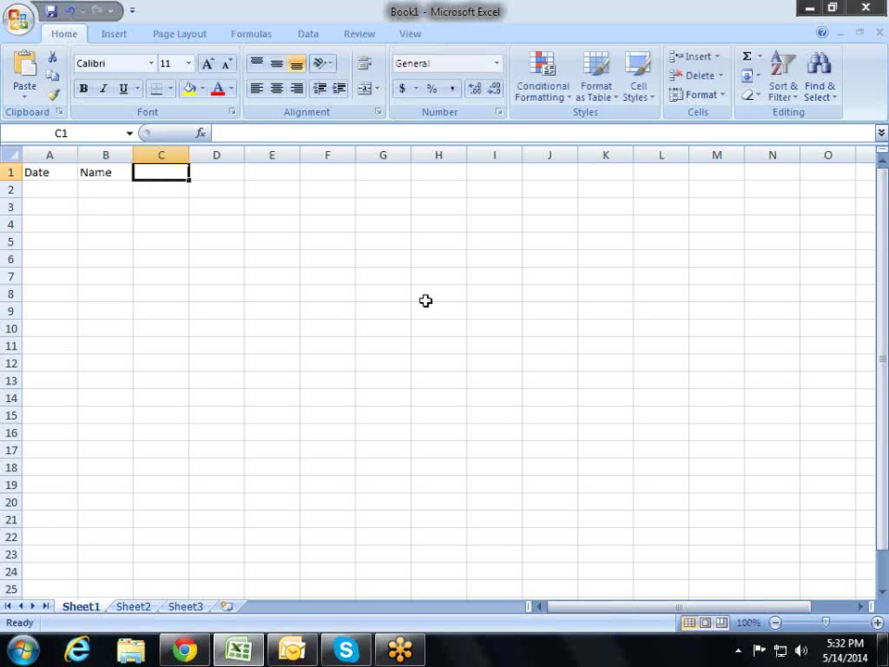
type("Qtyh")
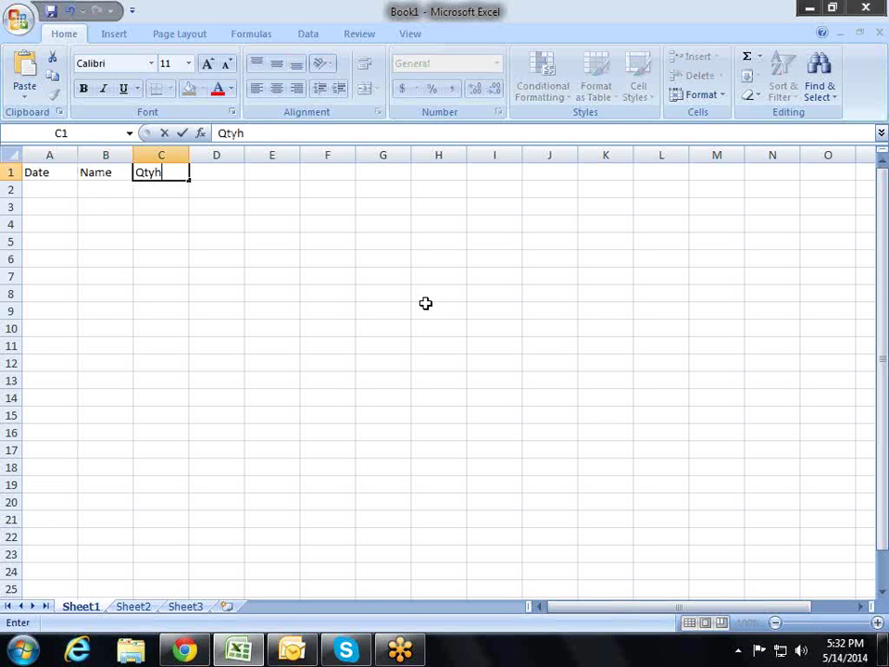
key("Tab")
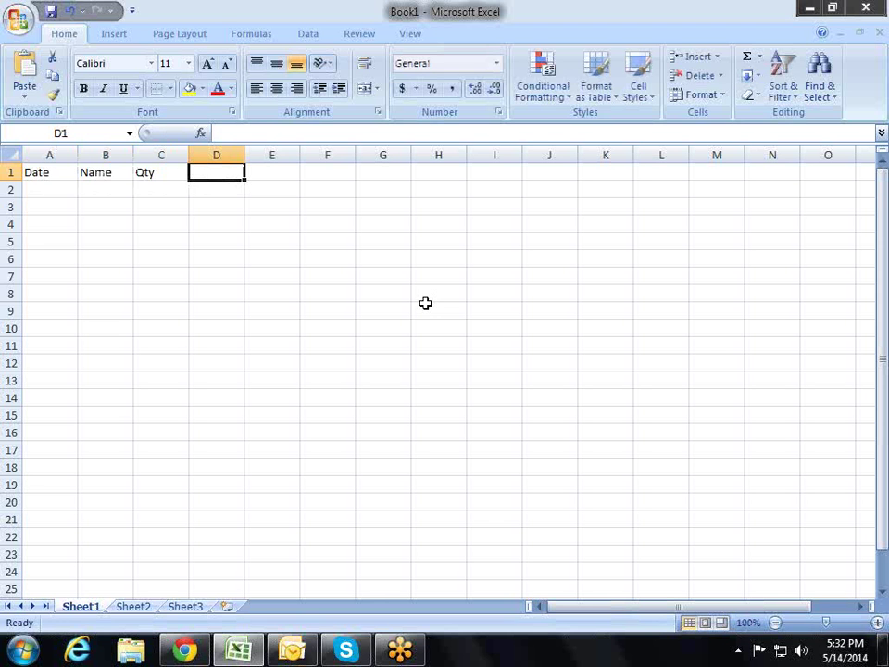
- Add the Rate and Amount headings in D1:E1
type("Rate")
key("Return")
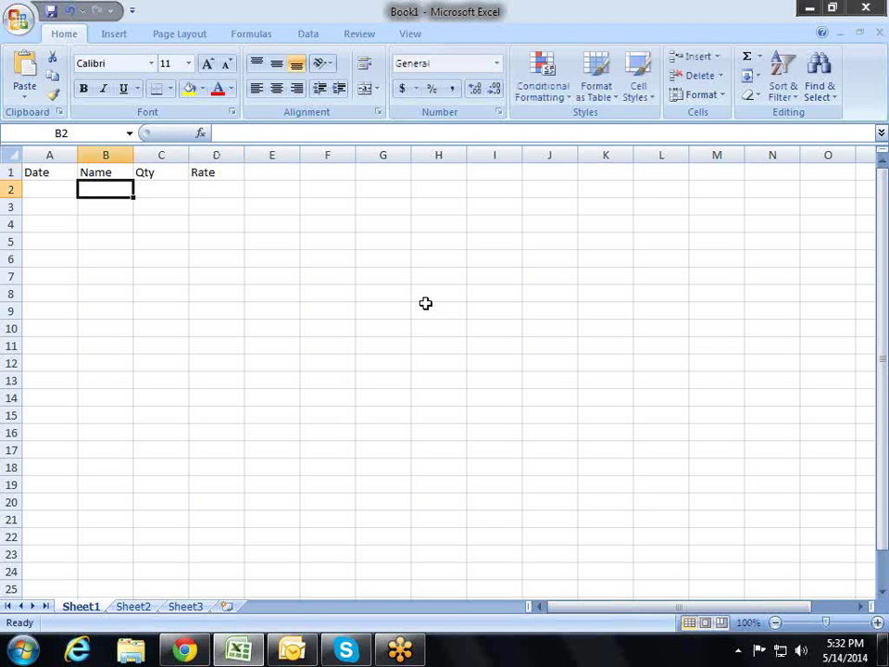
key("Up")
key("Right")
key("Right")
key("Right")
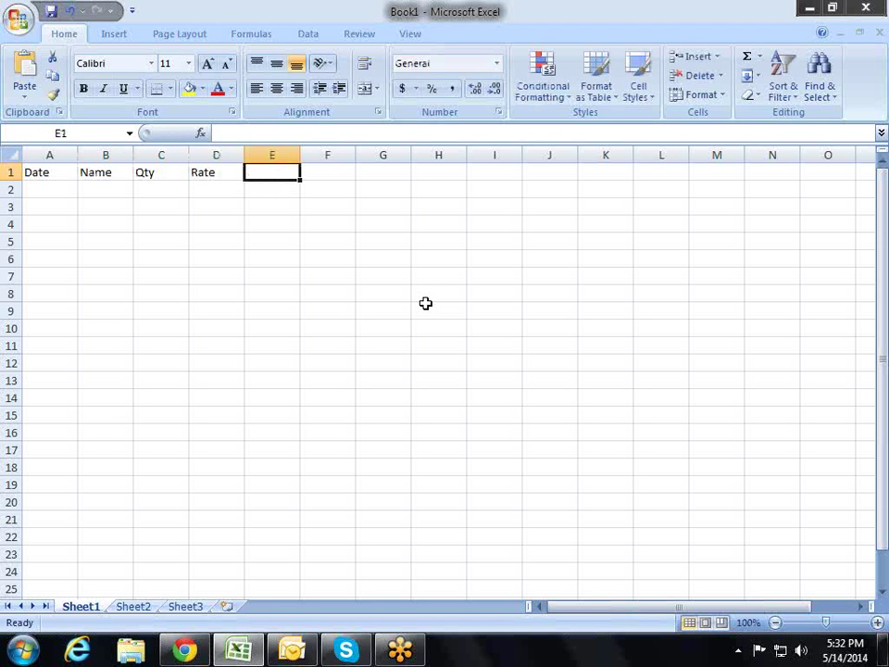
type("Amo")
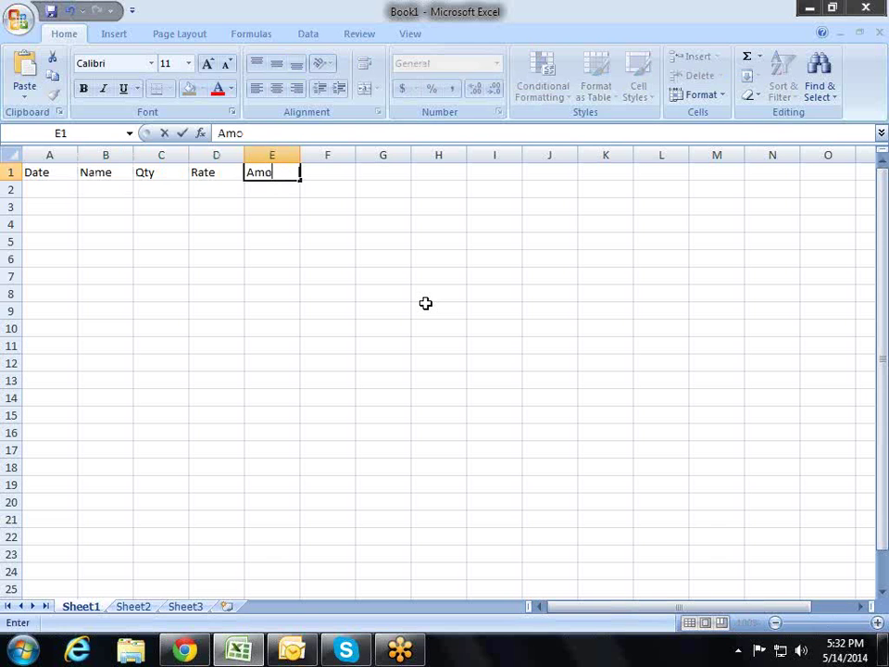
type("unt")
key("Return")
- Enter the first date 1-Jan-14 in A2
key("Left")
key("Left")
key("Left")
key("Left")
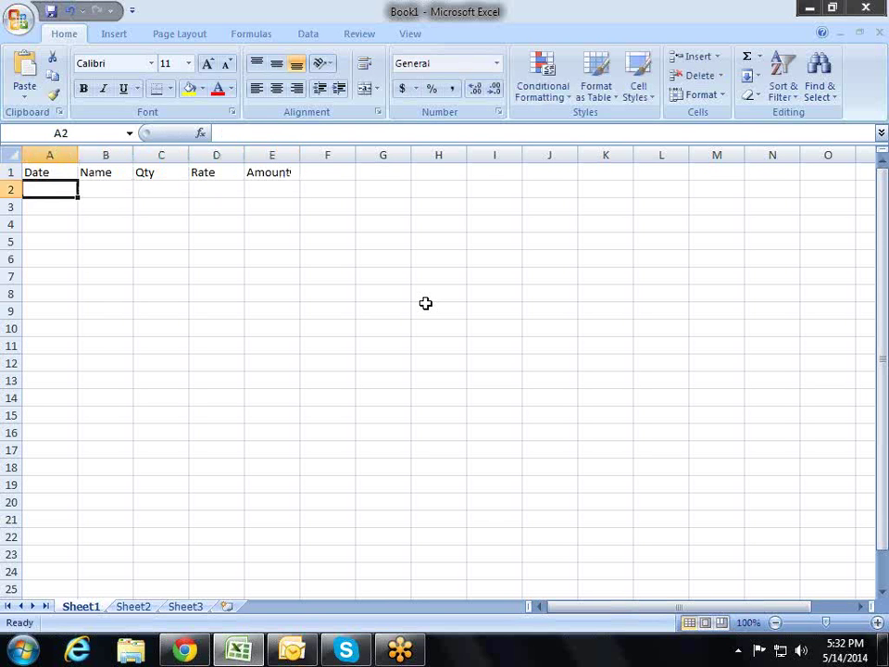
type("1-jan-14")
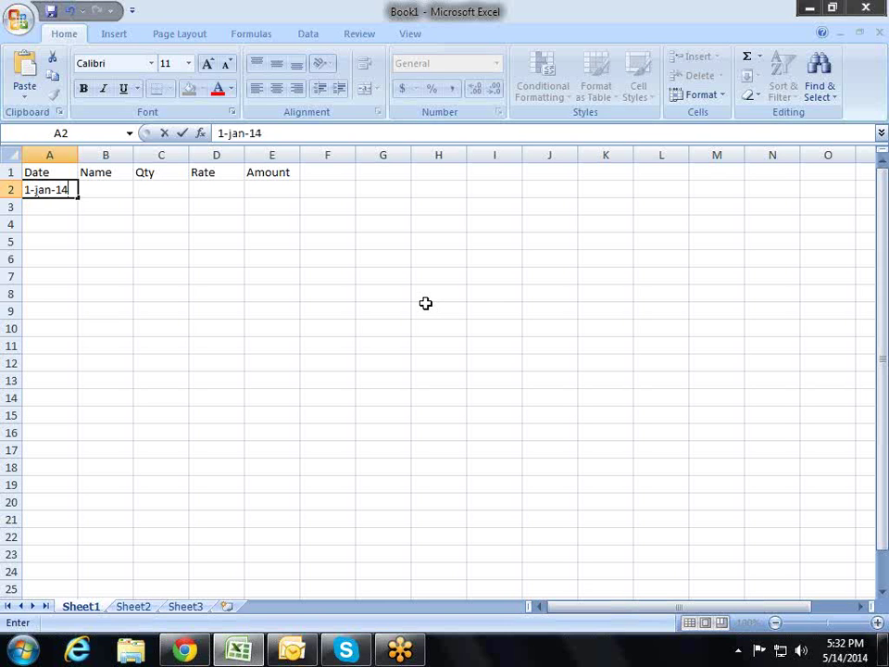
key("Return")
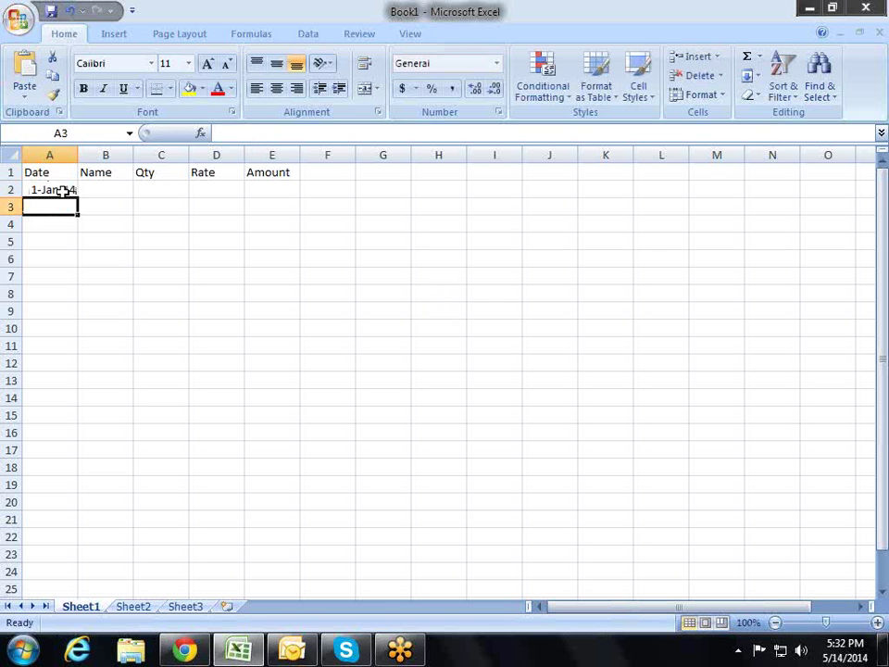
- Fill the dates from 1-Jan-14 down to 8-Jan-14 in A2:A9
left_click(72, 189)
left_click_drag(79, 196, 90, 328)
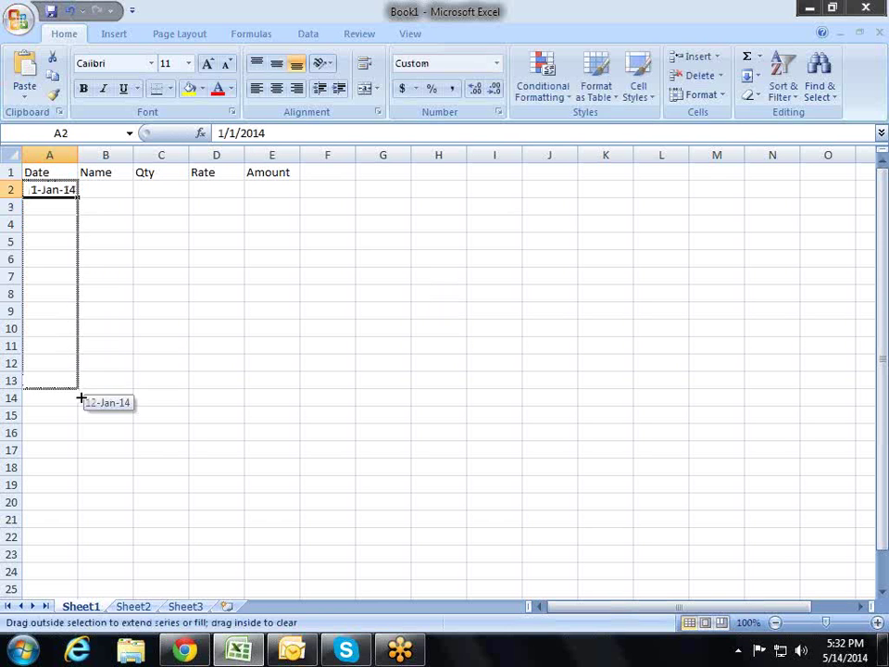
left_click_drag(85, 316, 85, 316)
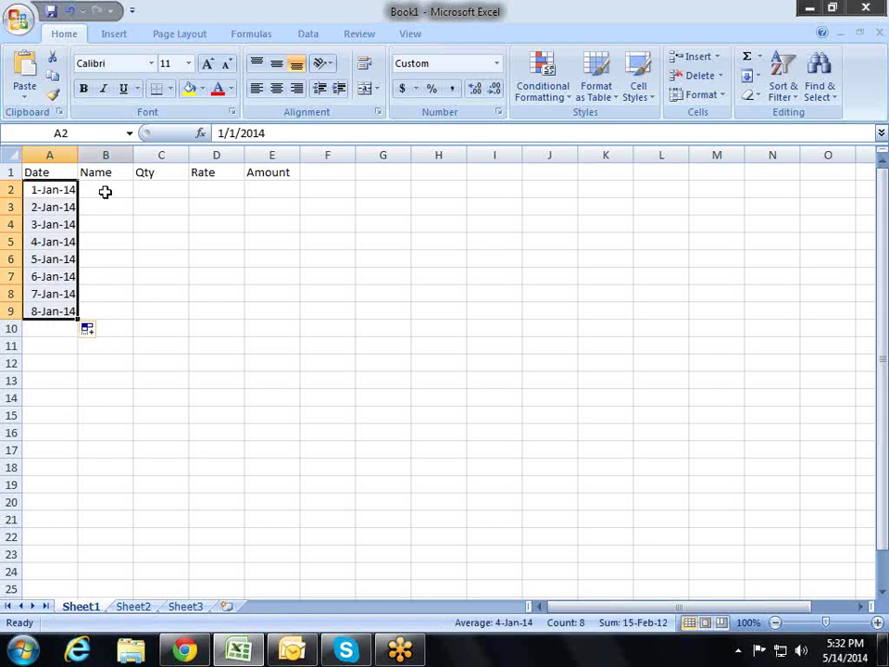
- Enter a first name in B2 and fill eight names down to B9
left_click(103, 191)
type("sandeep")
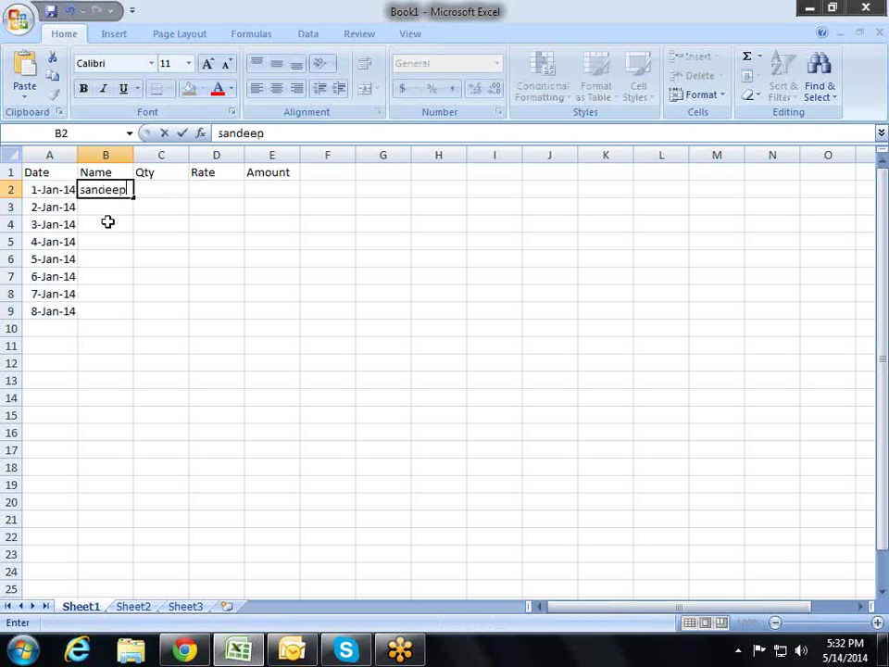
key("Return")
key("Up")
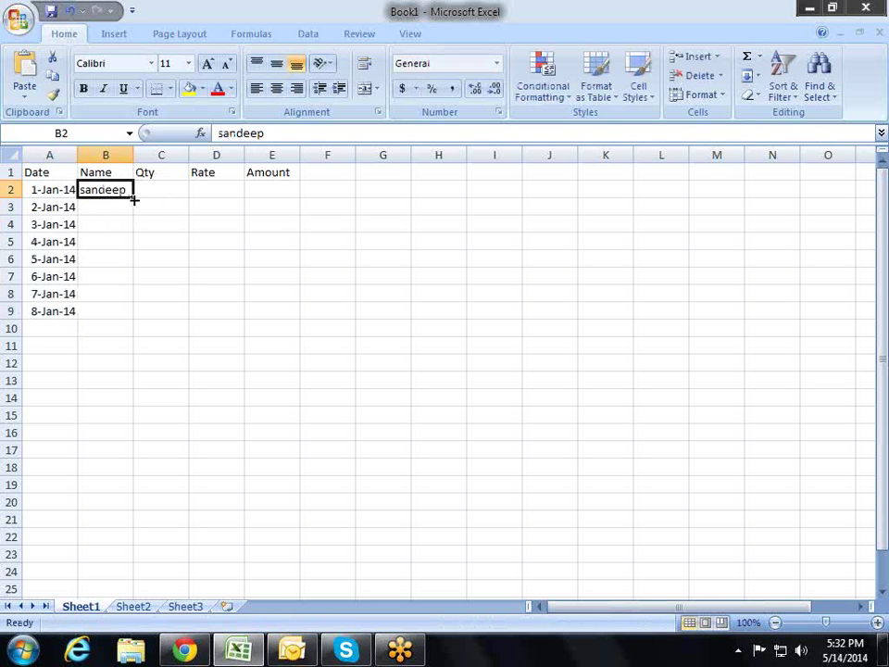
left_click_drag(134, 199, 139, 316)
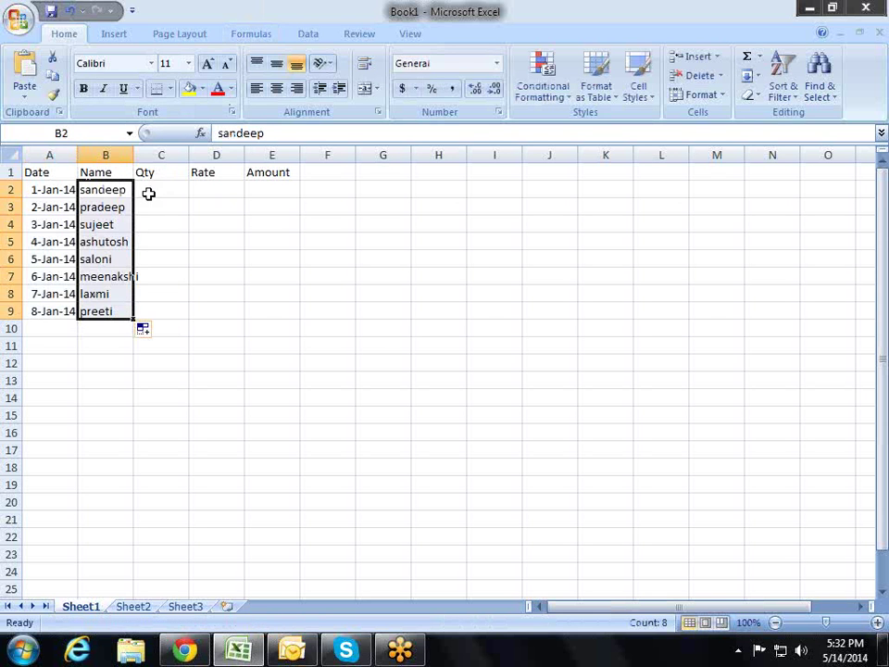
left_click_drag(161, 191, 234, 312)
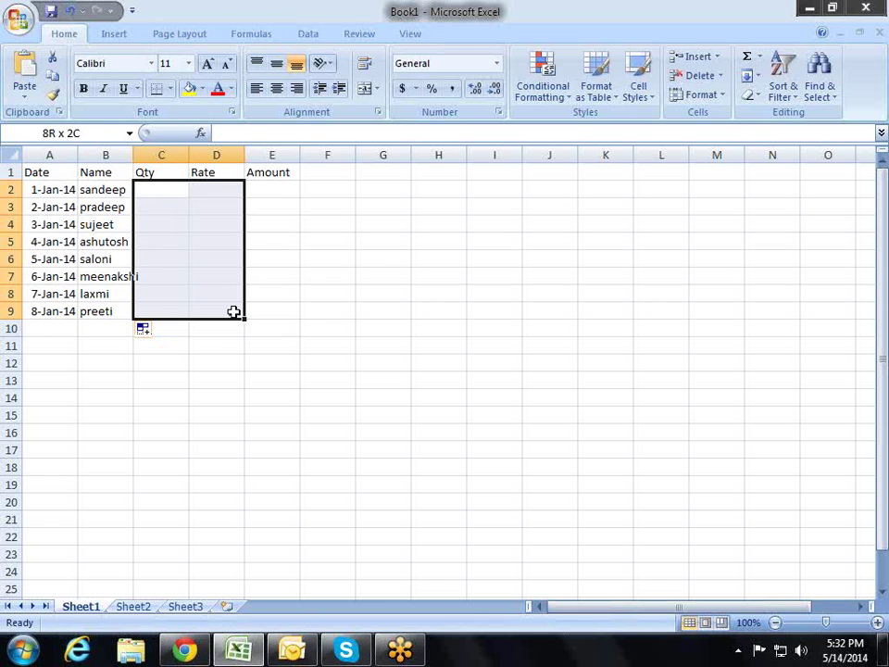
- Fill C2:D9 at once with =RANDBETWEEN(10,90)
type("=ra")
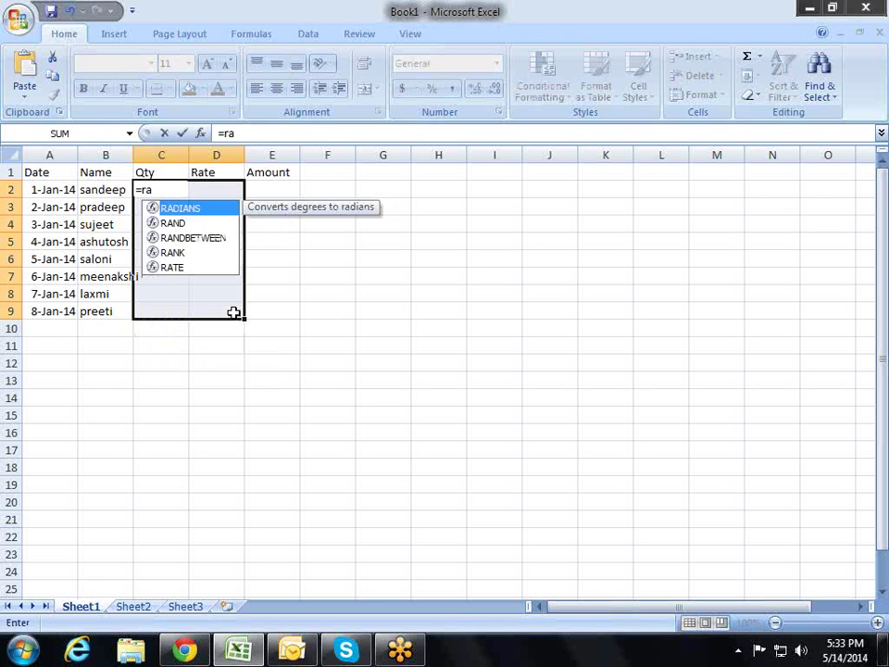
key("Down")
key("Down")
key("Tab")
type(",")
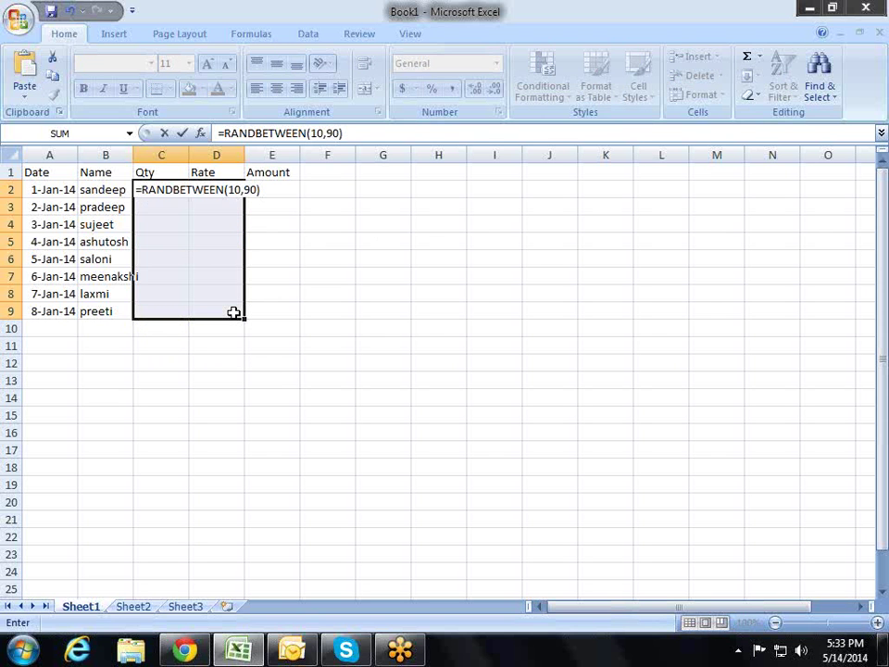
key("ctrl+Return")
- Convert the random Qty and Rate numbers to fixed values with Paste Special Values
key("ctrl+c")
key("alt+e")
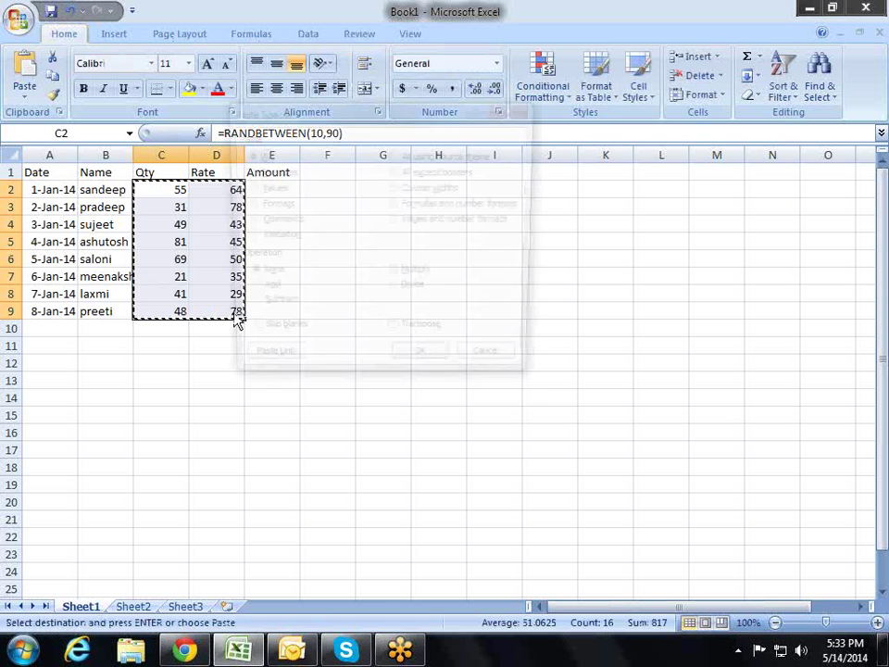
key("s")
key("v")
key("Return")
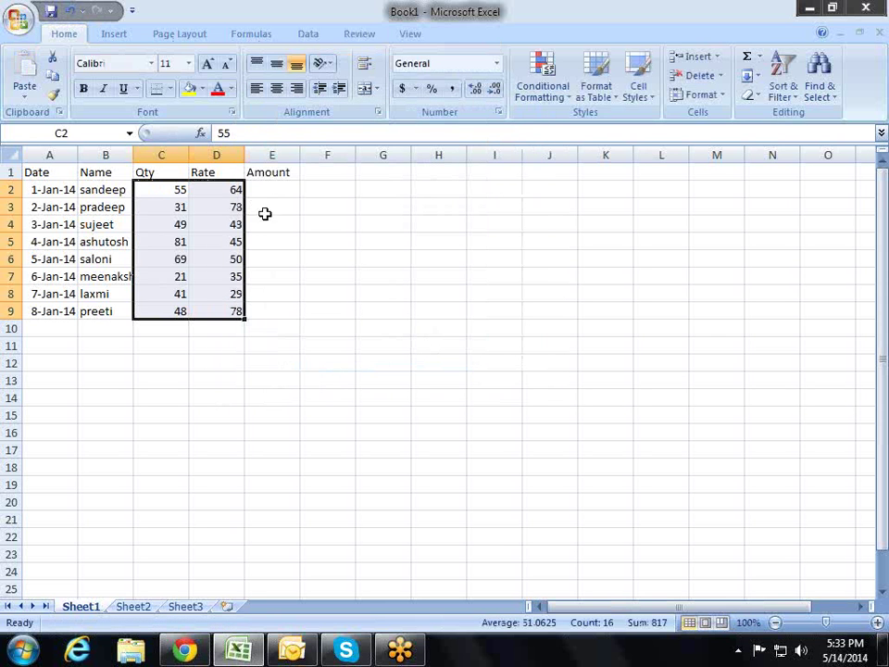
left_click(252, 193)
left_click_drag(200, 199, 193, 189)
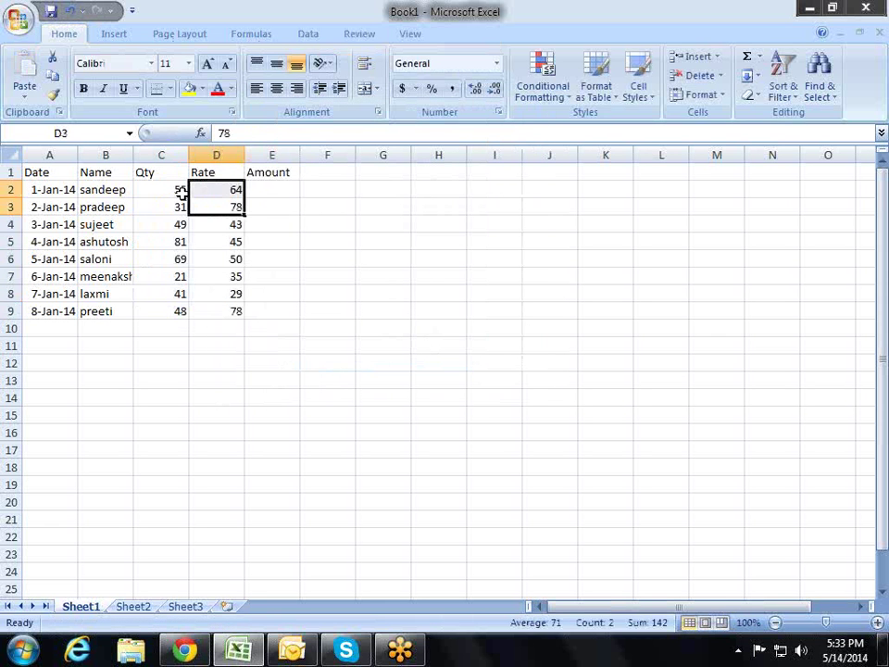
left_click(182, 191)
left_click(218, 207)
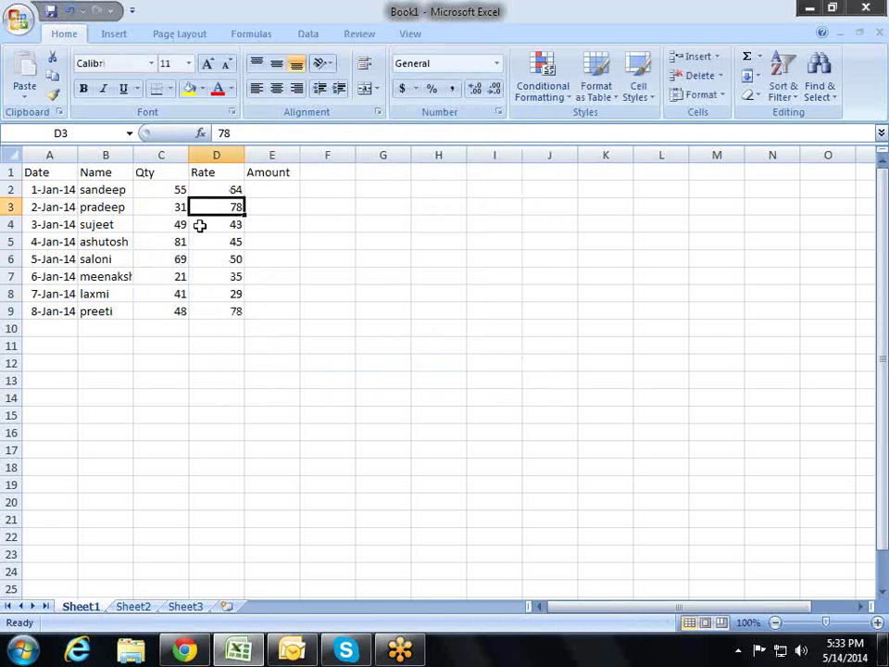
left_click_drag(181, 206, 222, 294)
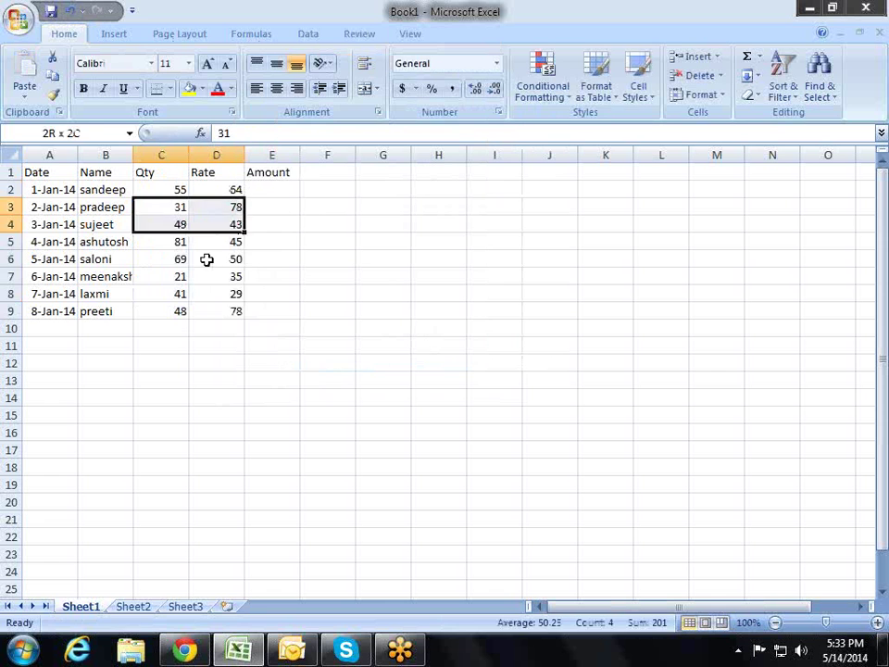
- Enter the Amount formula =C2*D2 in E2
left_click(273, 190)
type("=")
key("Left")
key("Left")
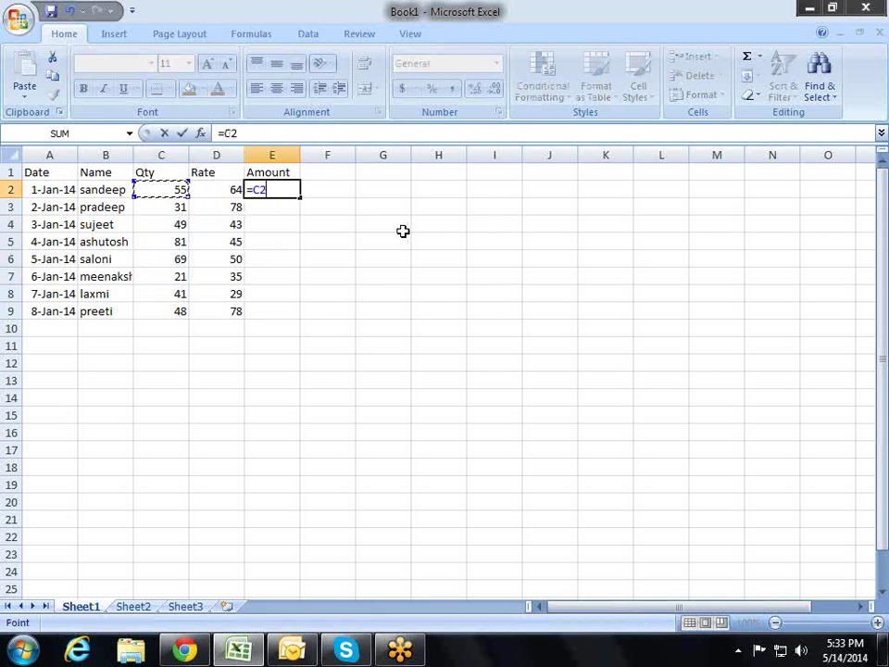
type("*")
key("Left")
key("Return")
key("Up")
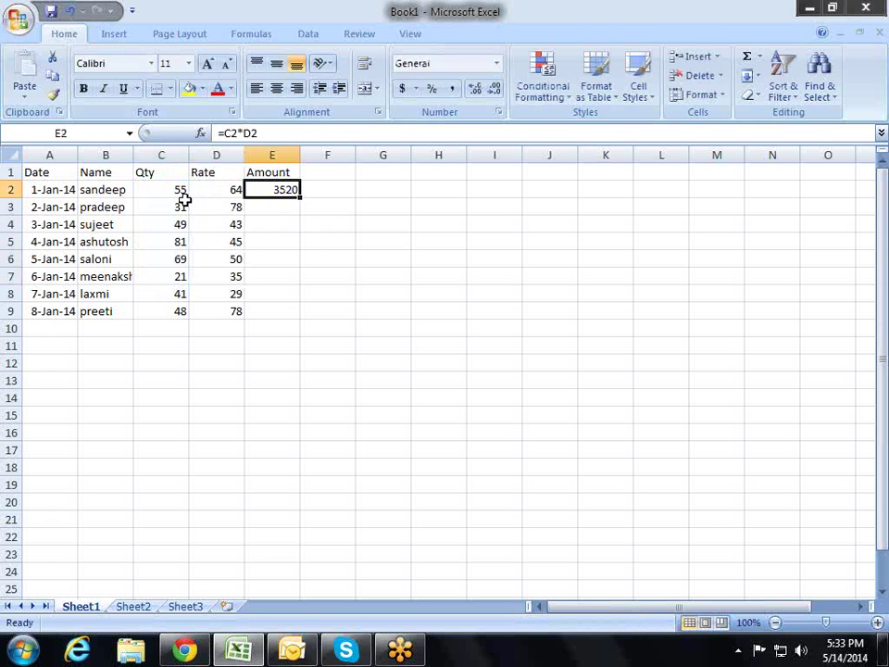
- Fill the Amount formula down to E9 and AutoFit columns A to E
left_click(182, 190)
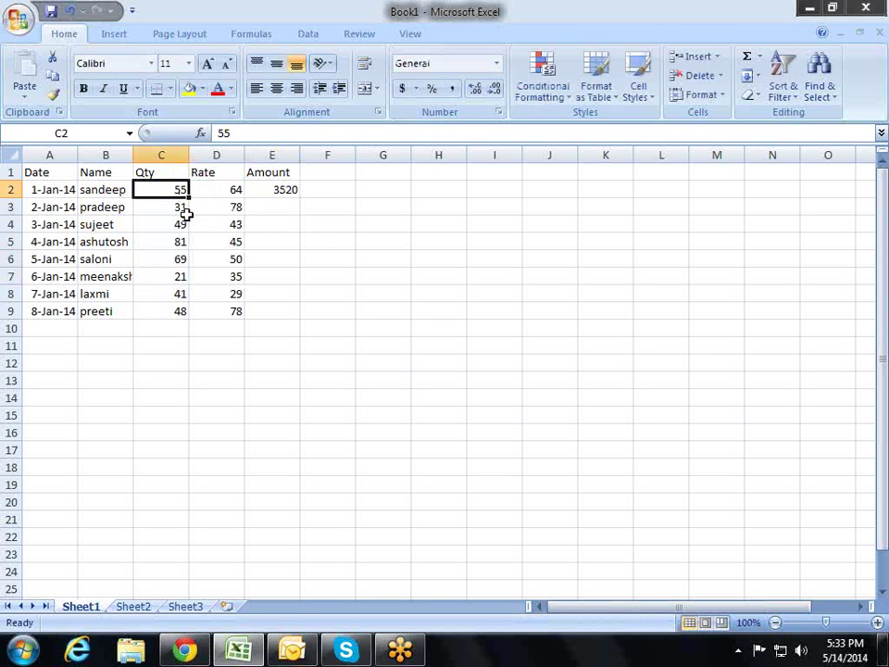
left_click(277, 195)
left_click_drag(302, 198, 311, 316)
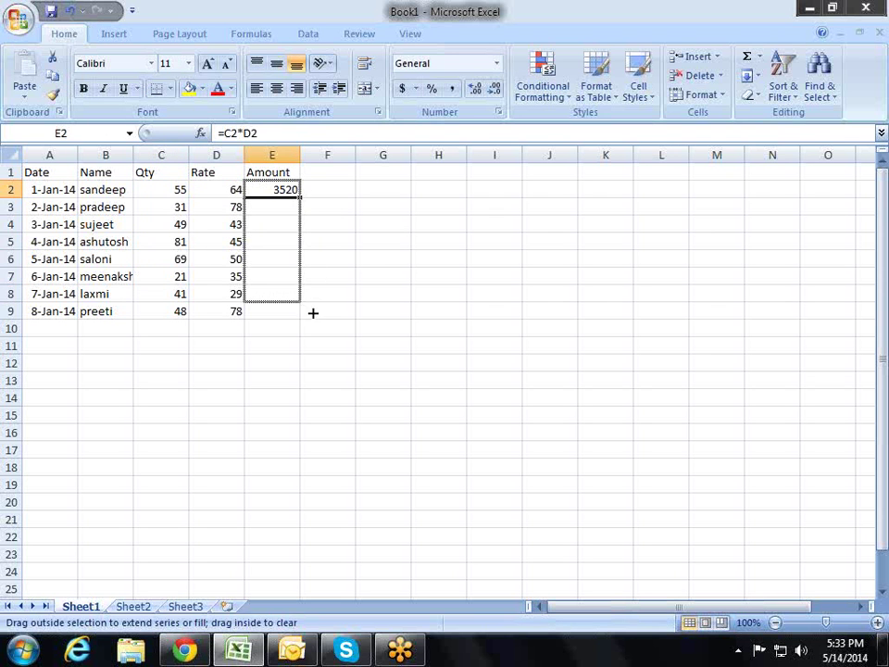
left_click(367, 241)
mouse_move(278, 153)
left_mouse_down()
mouse_move(50, 155)
mouse_move(79, 153)
mouse_move(220, 310)
left_mouse_up()
double_click(79, 153)
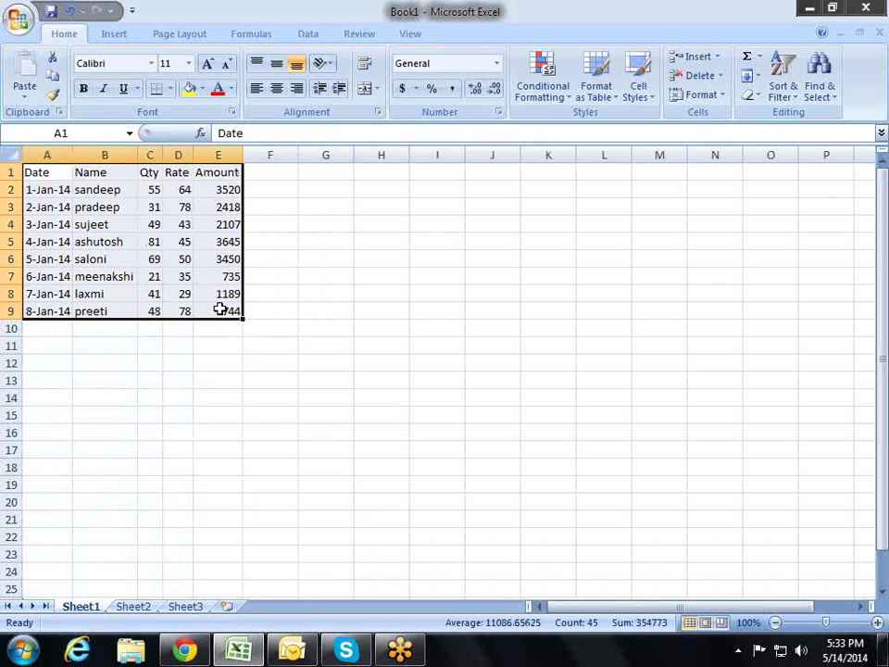
- Apply All Borders to the table A1:E9
key("alt+h")
key("b")
key("a")
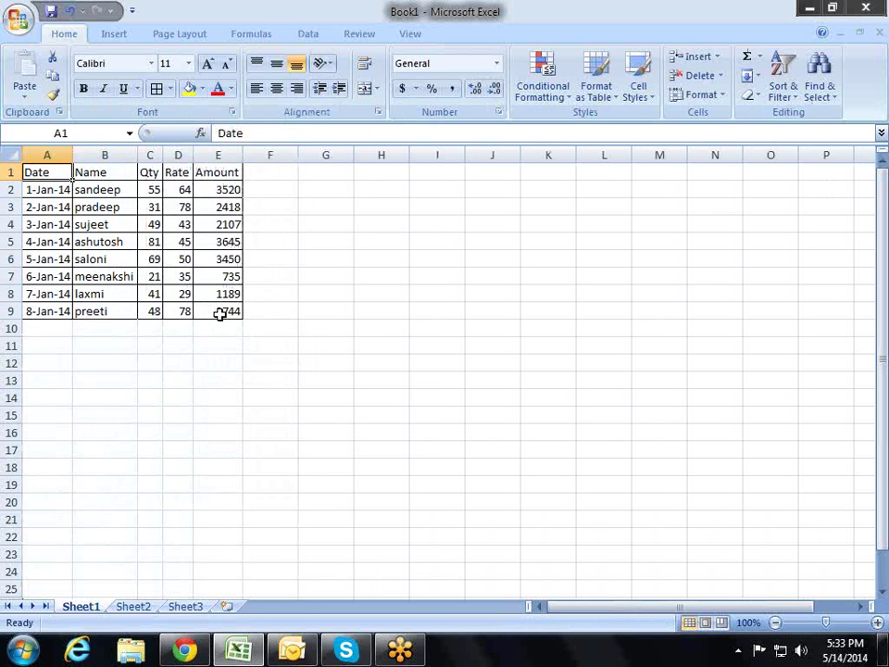
- Make the header row A1:E1 bold with a yellow fill
key("shift+ctrl+Up")
key("ctrl+b")
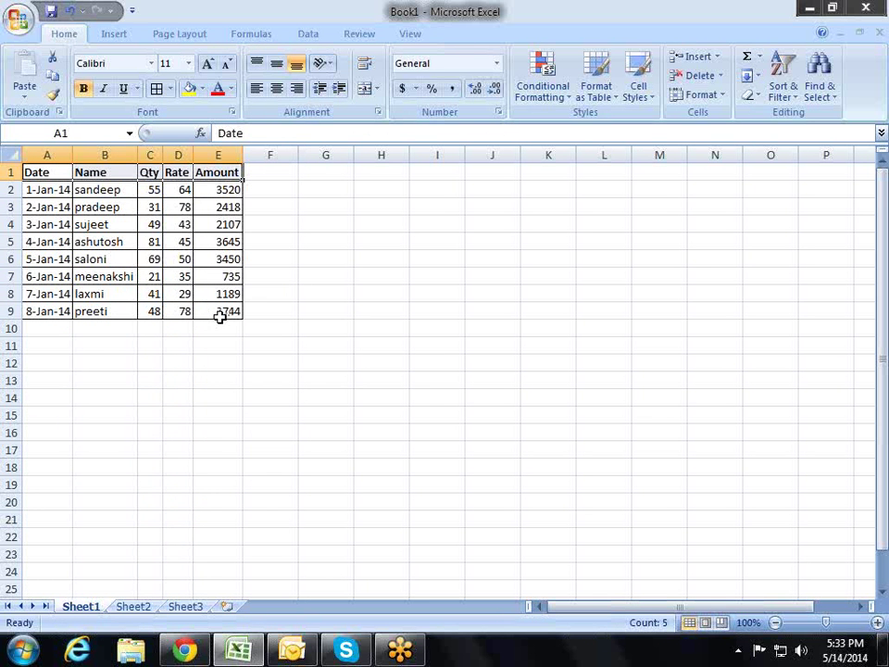
left_click(190, 88)
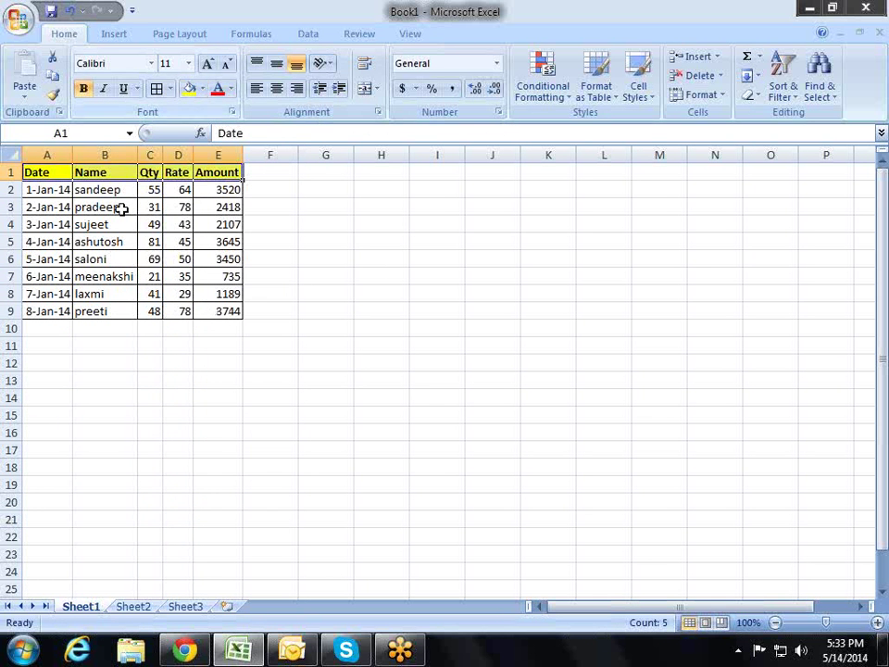
- Give the data rows A2:E9 a light blue theme fill
left_click_drag(62, 188, 232, 308)
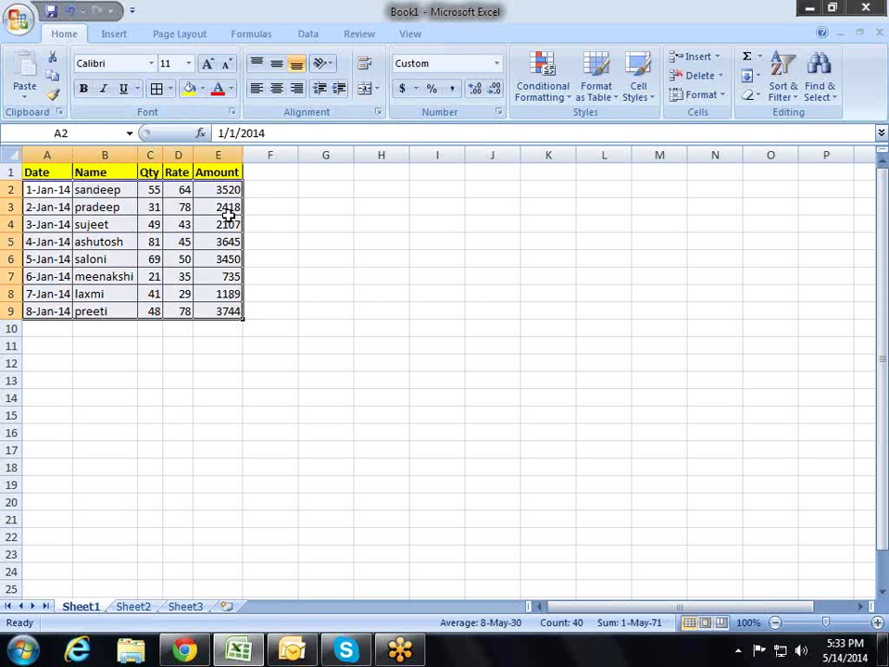
left_click(203, 89)
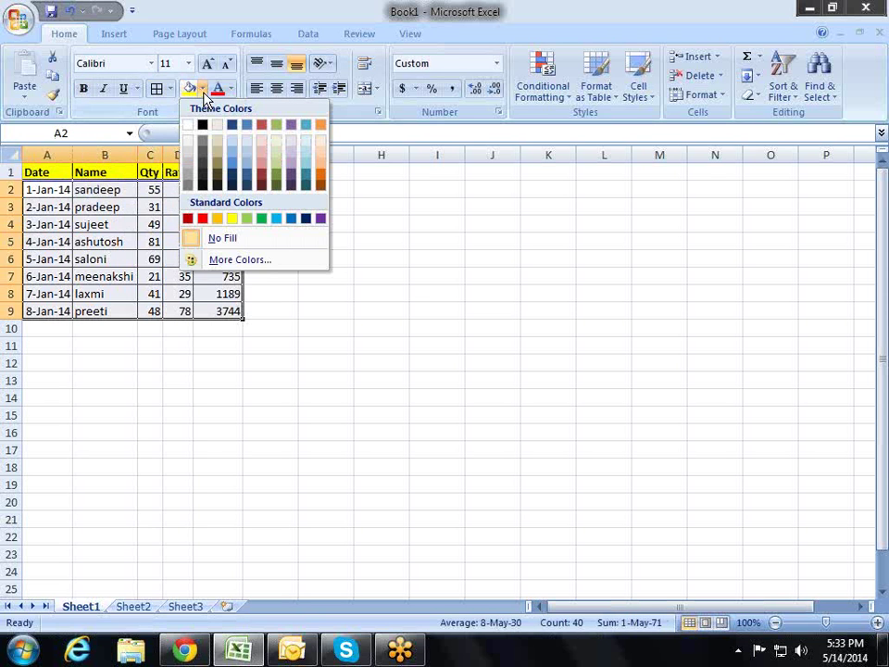
left_click(247, 148)
left_click(330, 240)
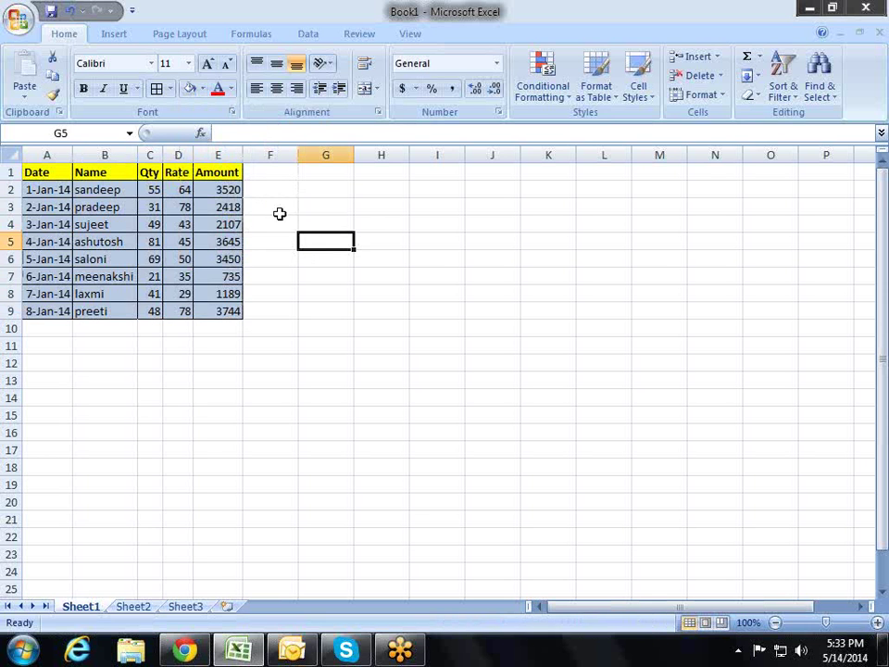
left_click(310, 194)
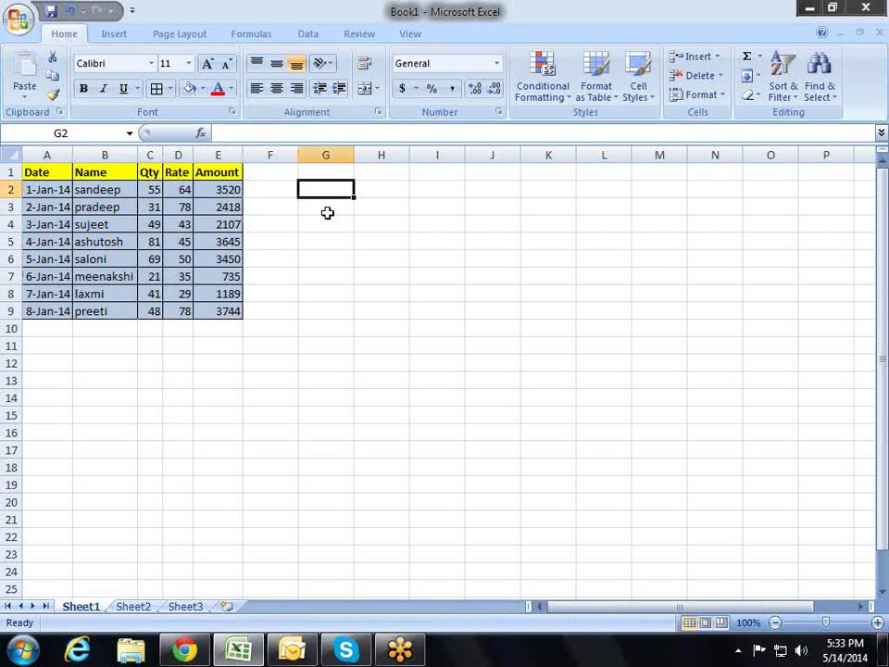
left_click(389, 260)
left_click(324, 173)
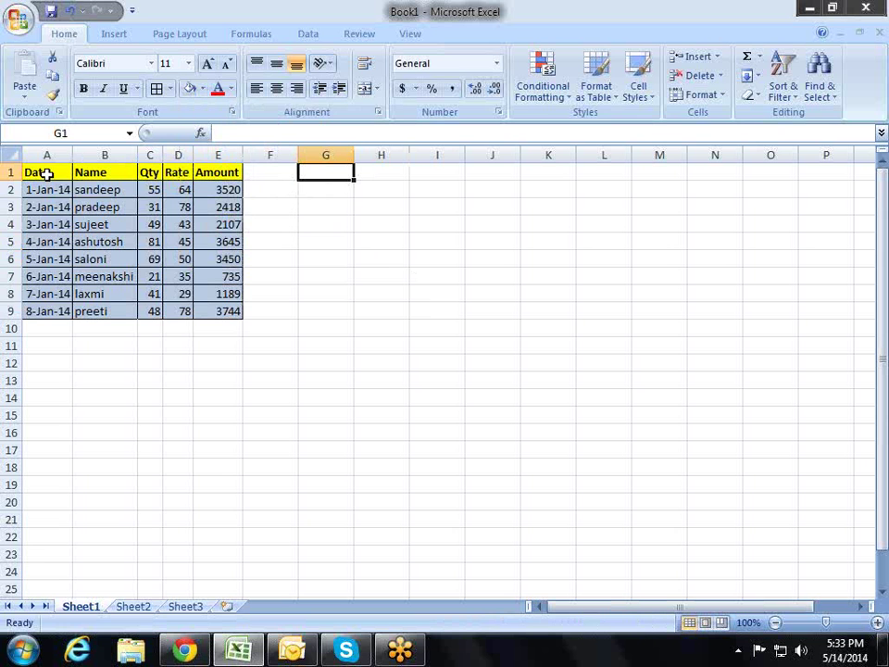
left_click_drag(46, 174, 224, 326)
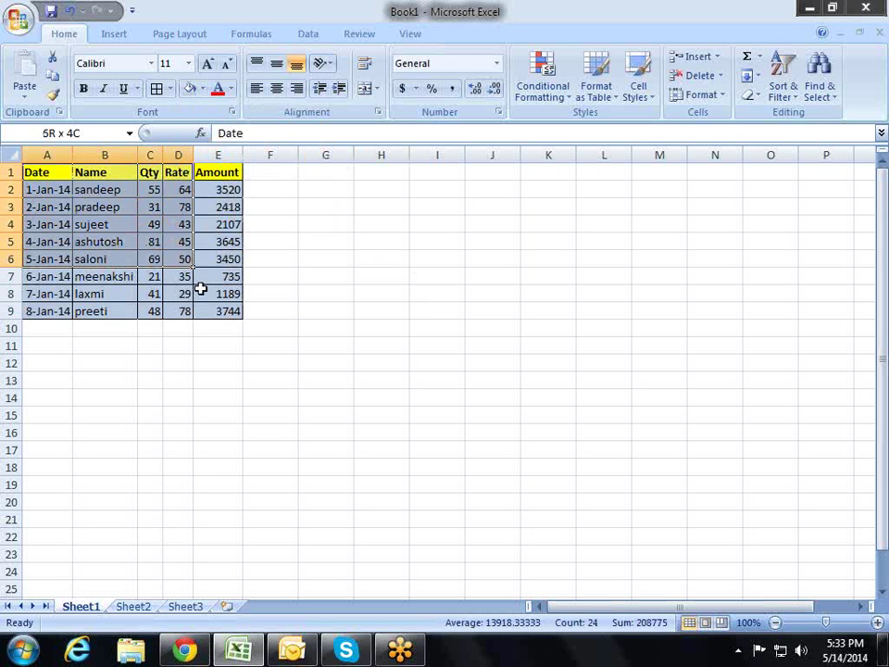
left_click_drag(223, 326, 222, 312)
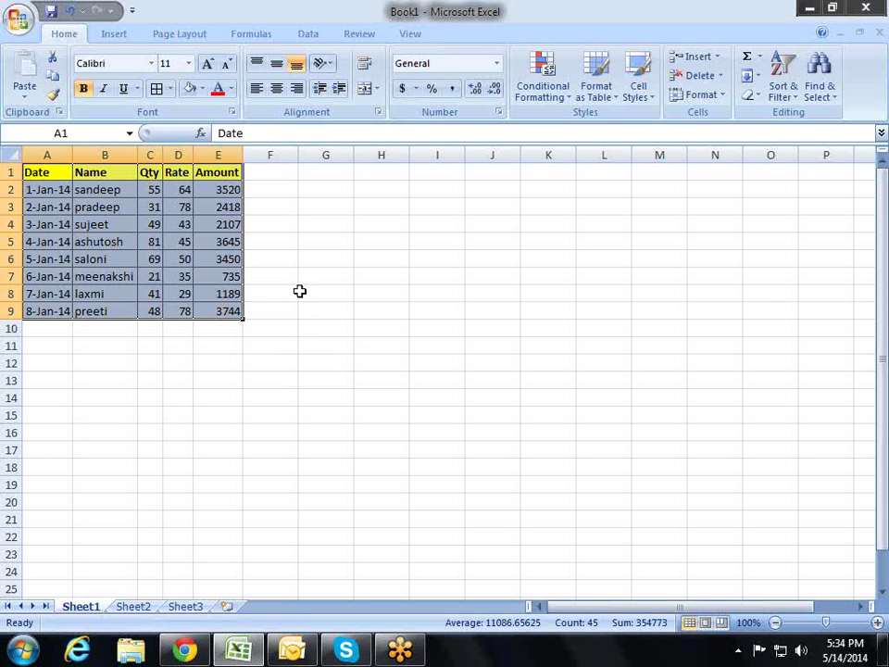
- Paste A1:E9 as values only into G1, dates appearing as serials like 41640
key("ctrl+c")
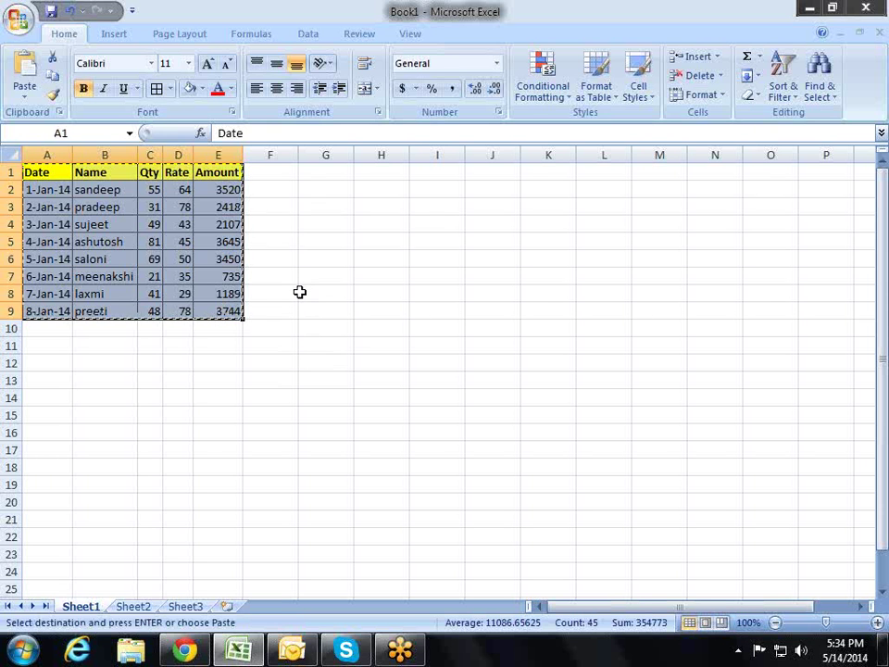
left_click(326, 175)
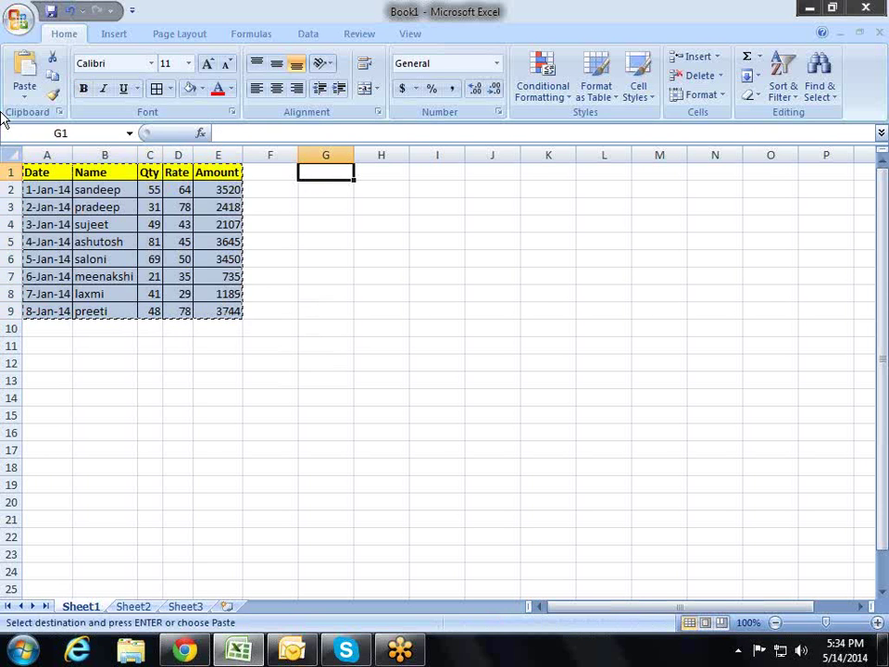
left_click(25, 94)
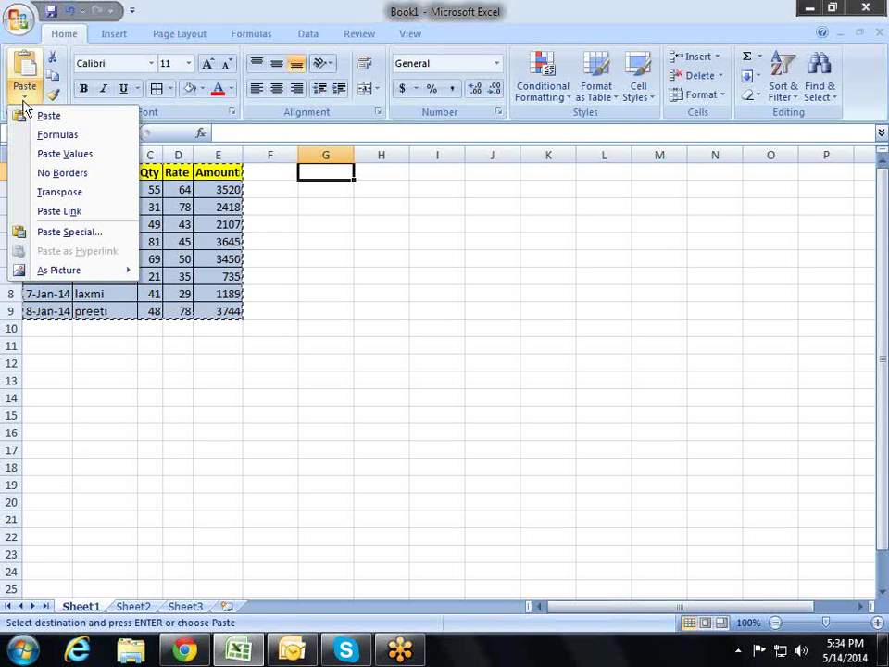
left_click(85, 154)
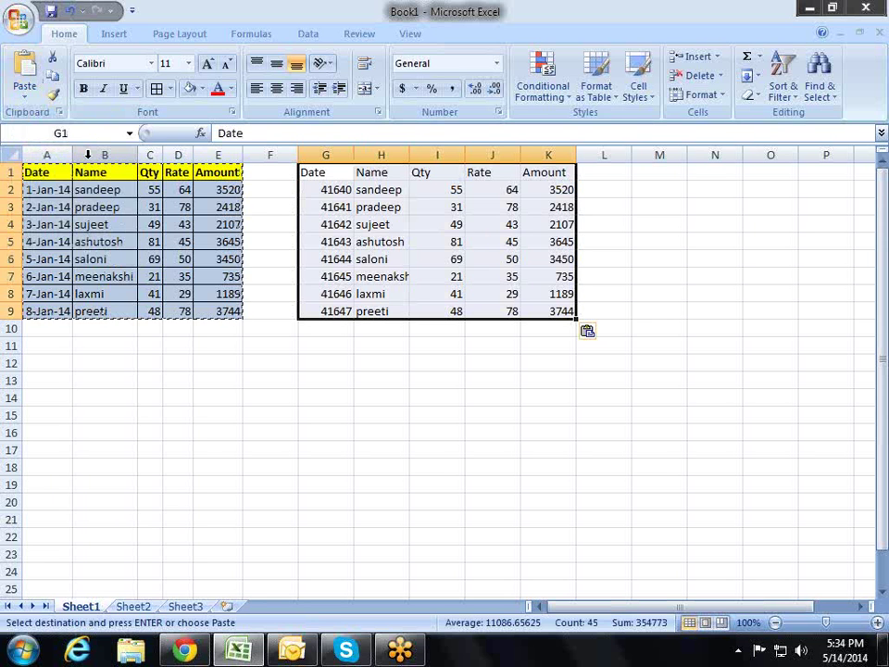
left_click(381, 330)
key("Escape")
left_click(228, 206)
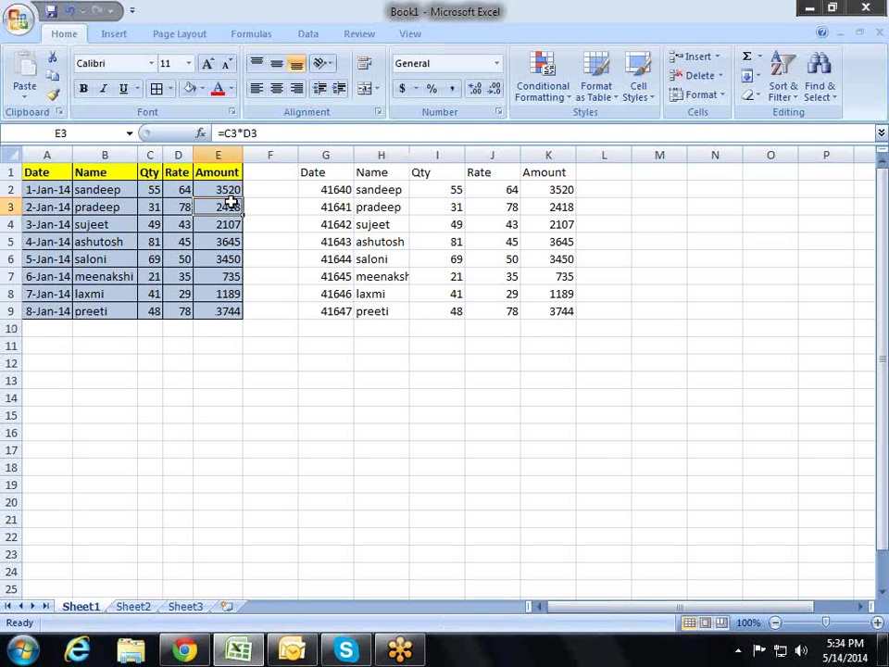
left_click(394, 212)
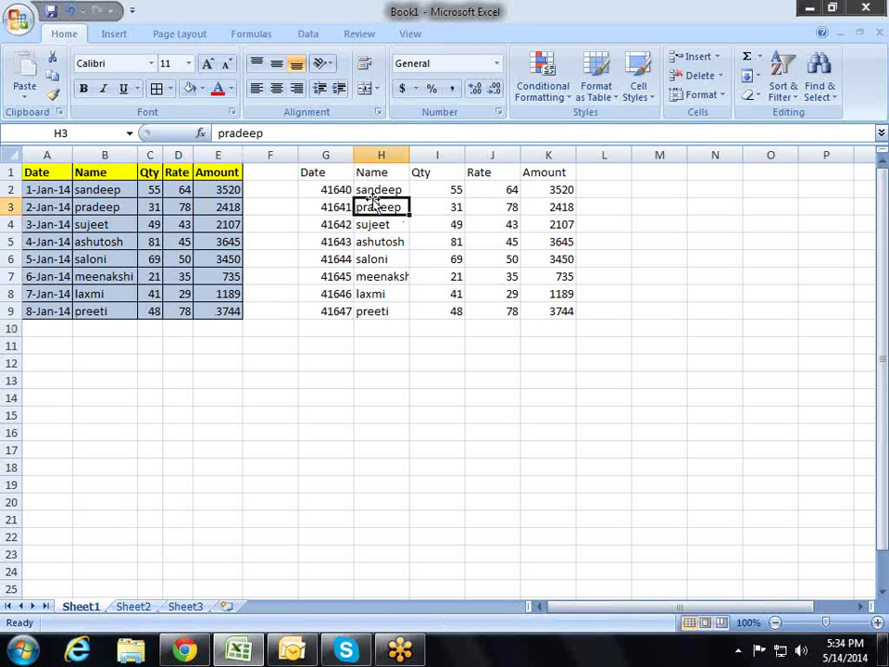
- Compare the pasted serial dates in column G with the original dates in column A
left_click(336, 190)
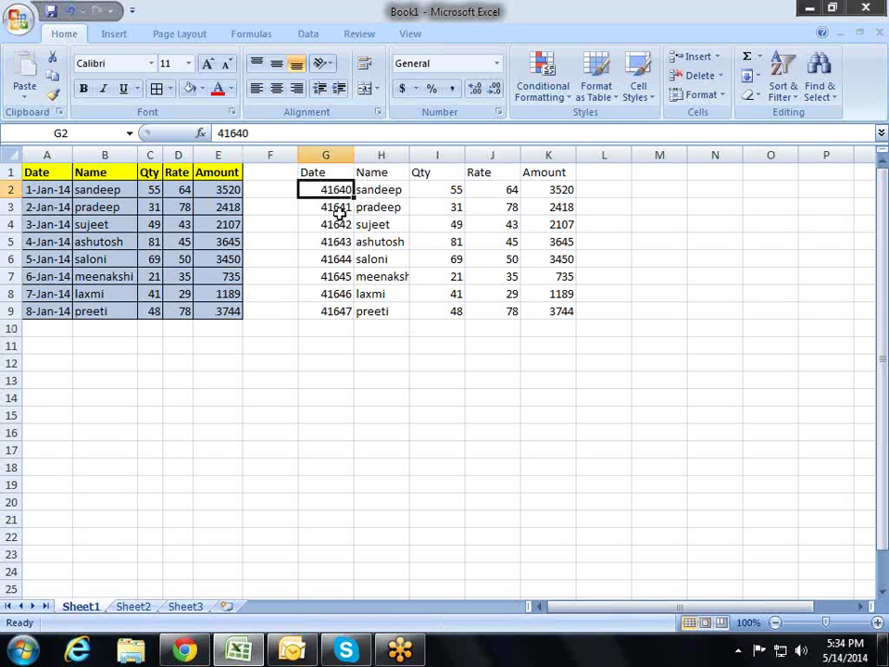
left_click(37, 224)
left_click(42, 190)
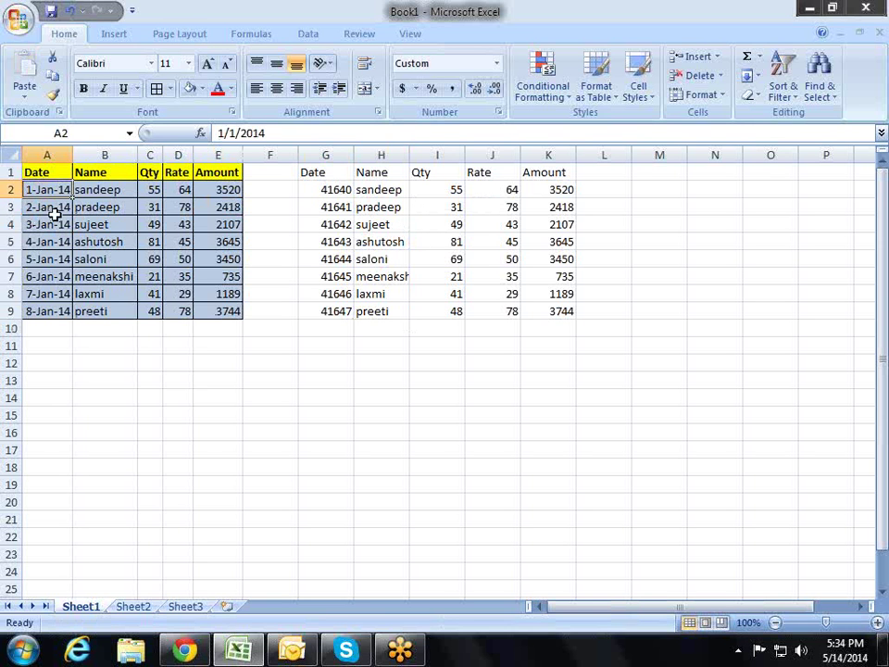
left_click(341, 192)
left_click(335, 225)
left_click(336, 277)
left_click(333, 311)
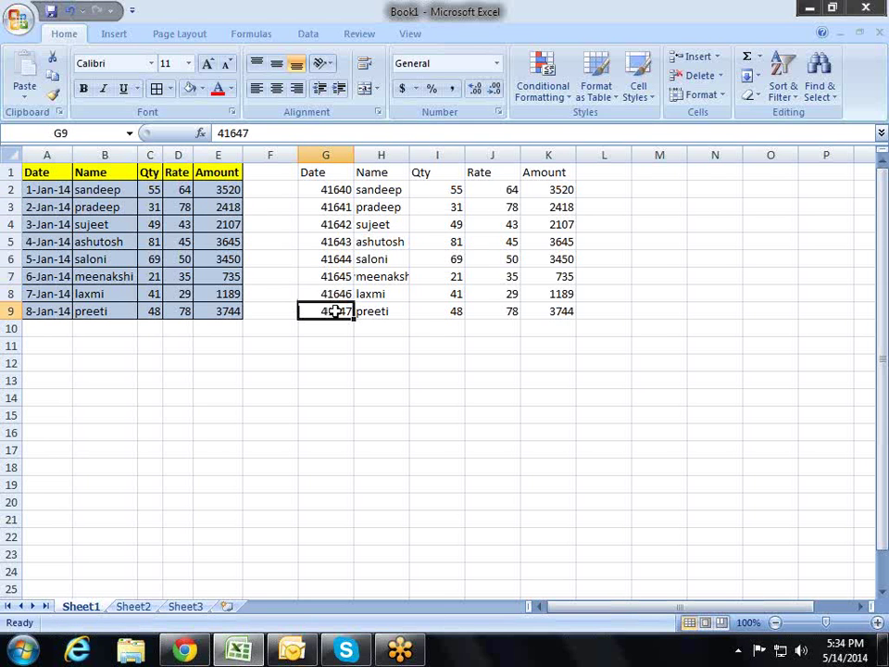
left_click(63, 275)
left_click(347, 223)
left_click(344, 189)
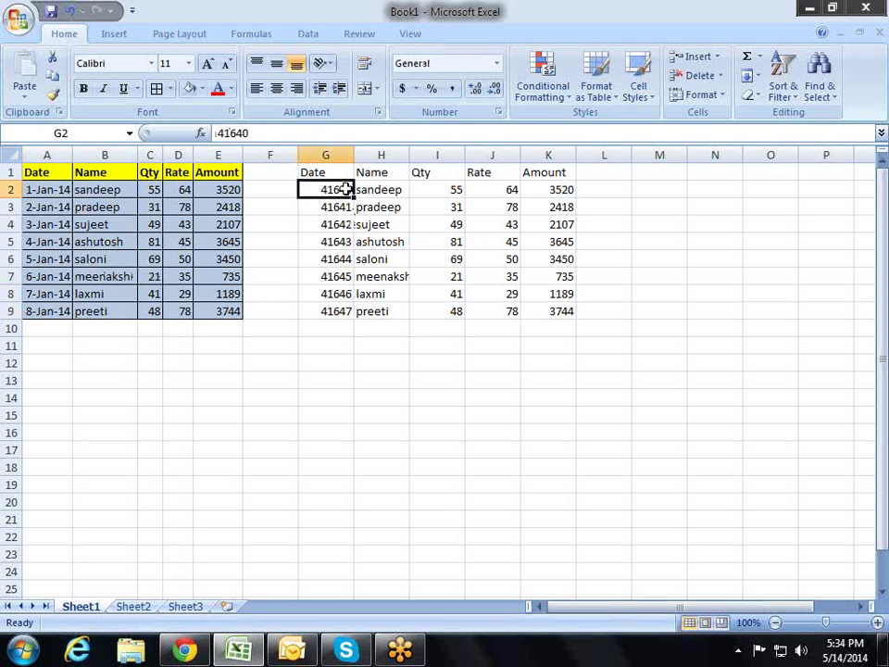
- Clear the values-only copy from G1:K9
left_click(562, 190)
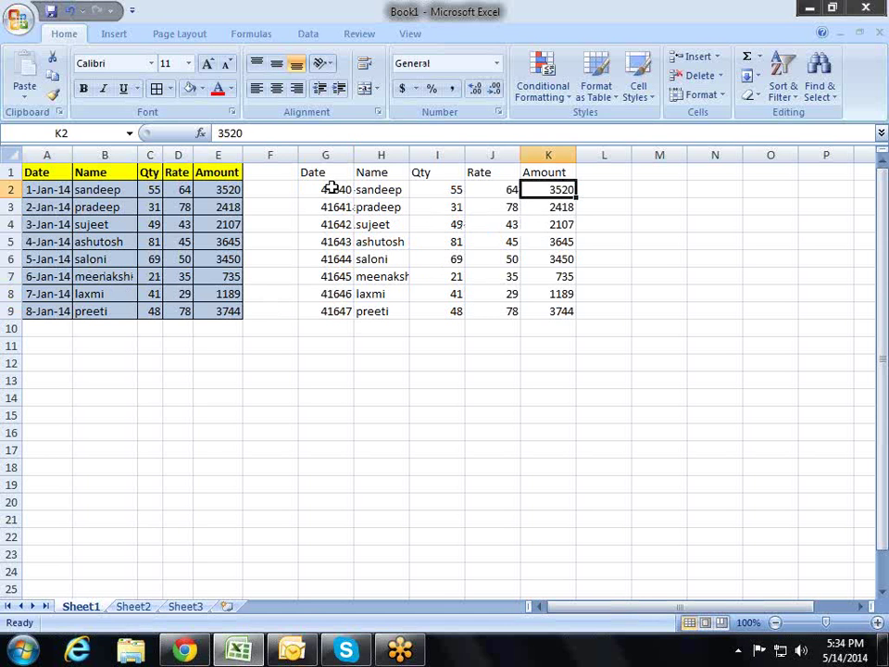
left_click_drag(345, 174, 562, 310)
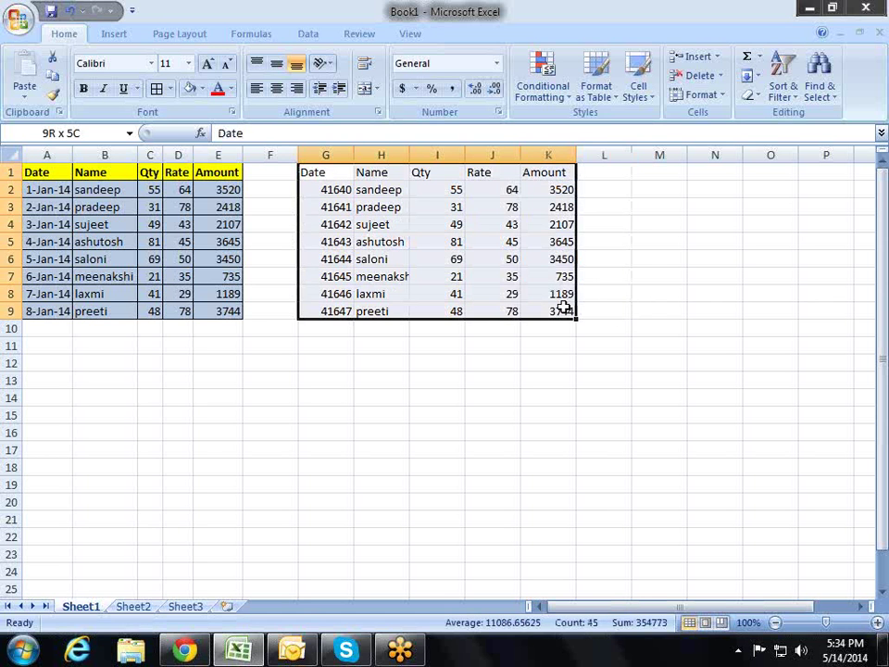
key("Delete")
- Show Rate D2:D9 and Amount E2:E9 with two decimal places
left_click(211, 186)
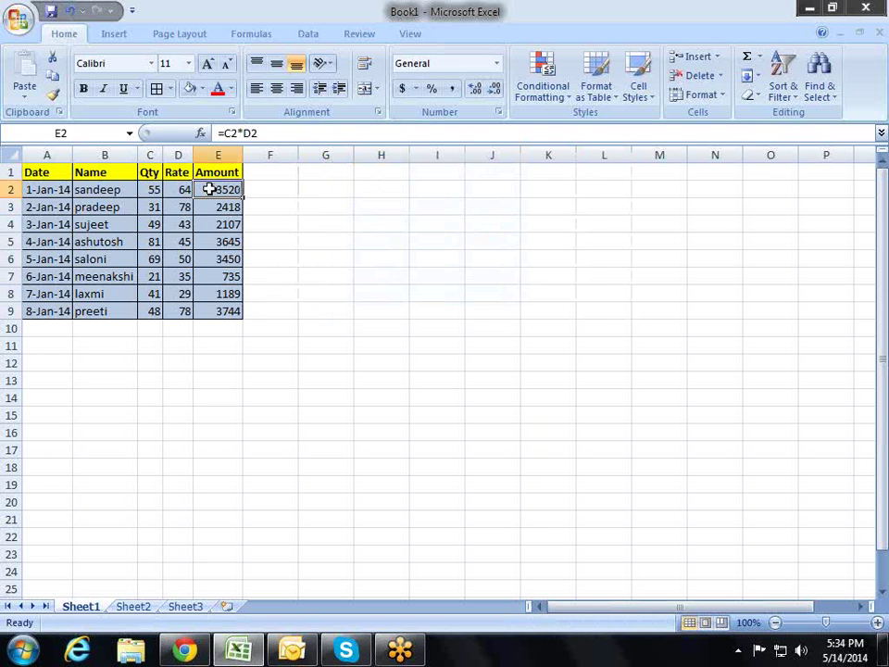
left_click_drag(188, 188, 183, 313)
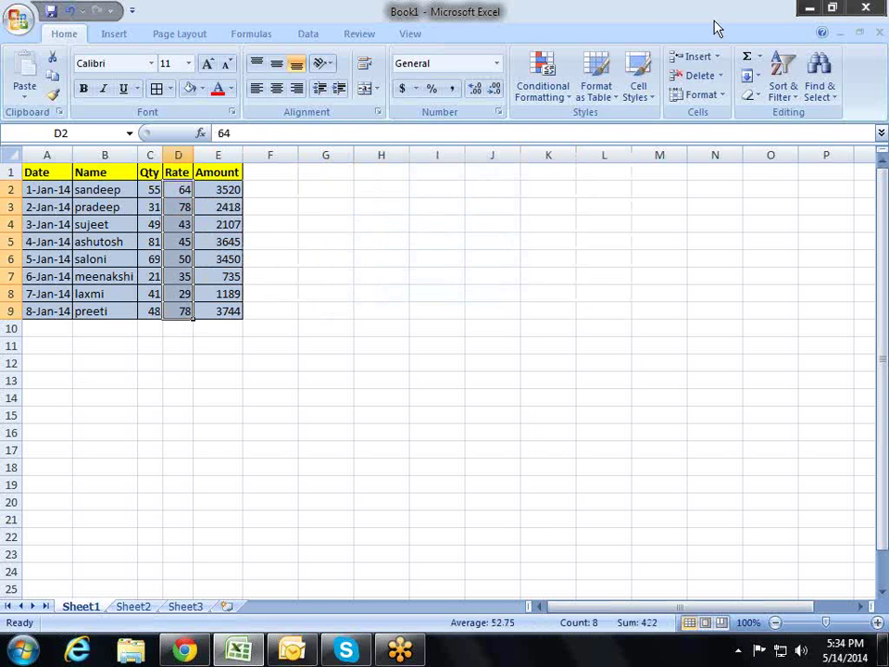
left_click(476, 90)
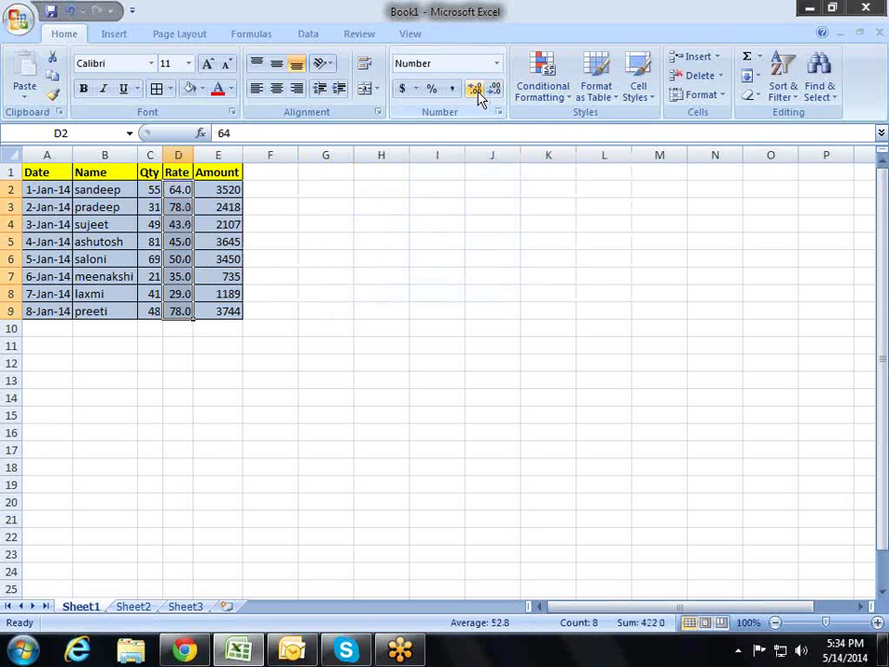
left_click(479, 98)
left_click_drag(221, 189, 233, 313)
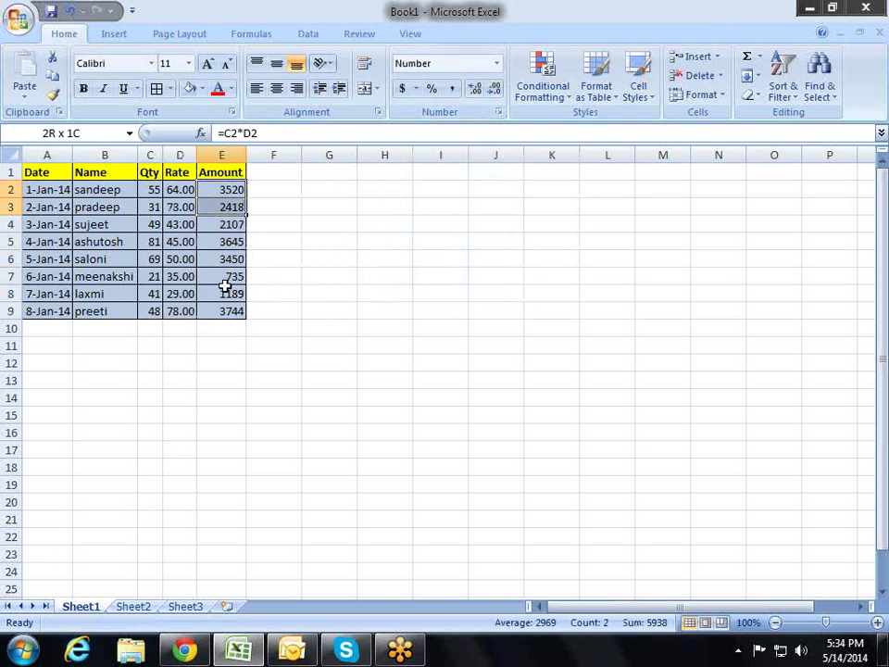
left_click(475, 88)
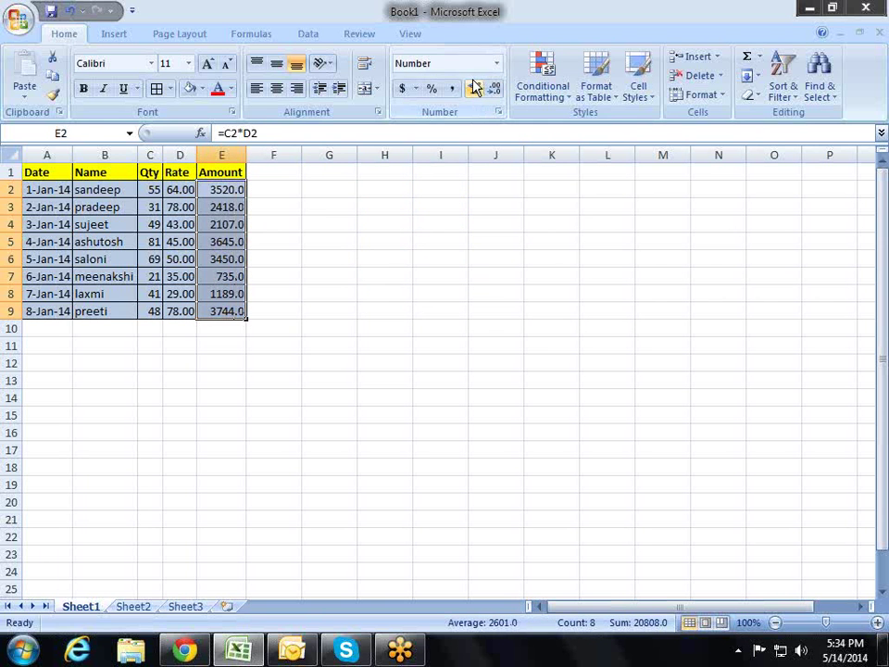
left_click(475, 88)
left_click(437, 224)
- Paste a values-only copy of A1:E9 into G1 using Paste Special Values
mouse_move(55, 176)
left_mouse_down()
mouse_move(224, 242)
mouse_move(242, 306)
left_mouse_up()
key("ctrl+c")
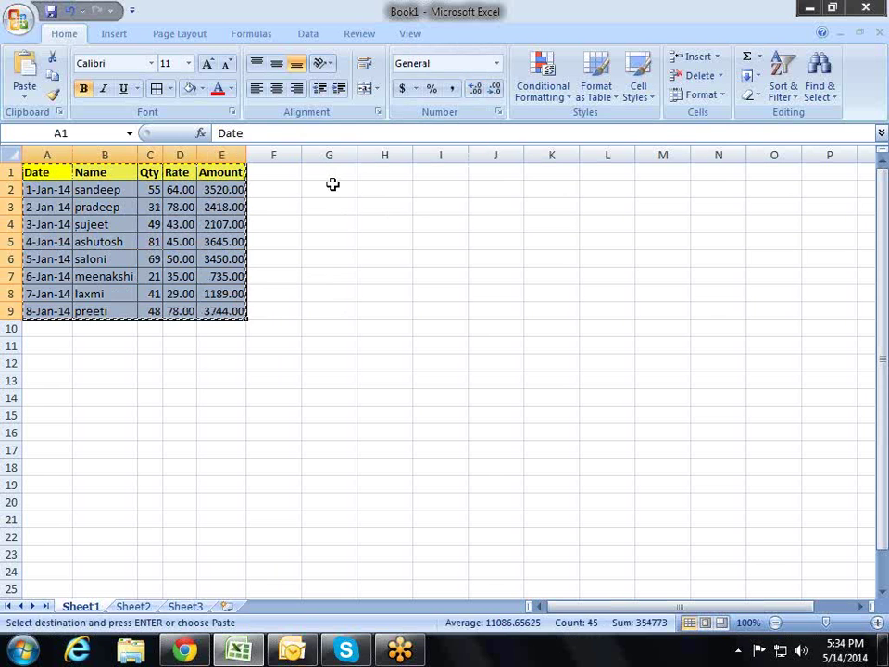
left_click(331, 174)
key("alt+e")
key("s")
key("v")
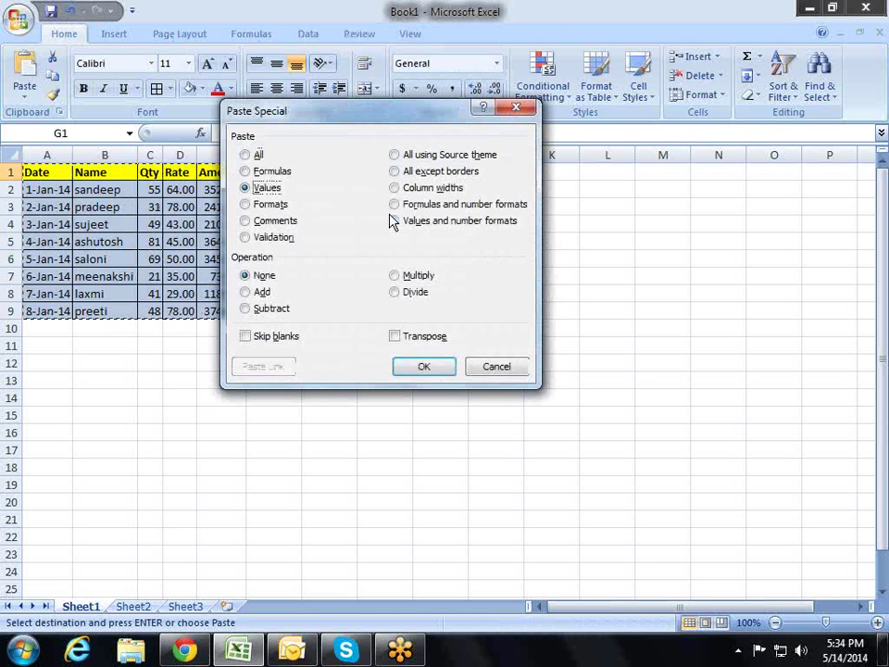
left_click(440, 370)
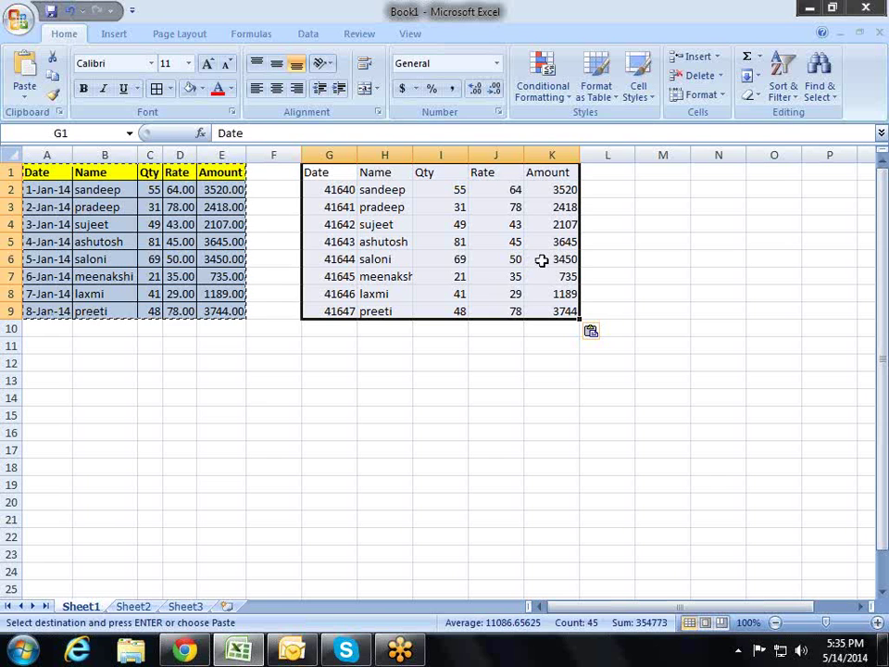
key("Escape")
left_click(229, 222)
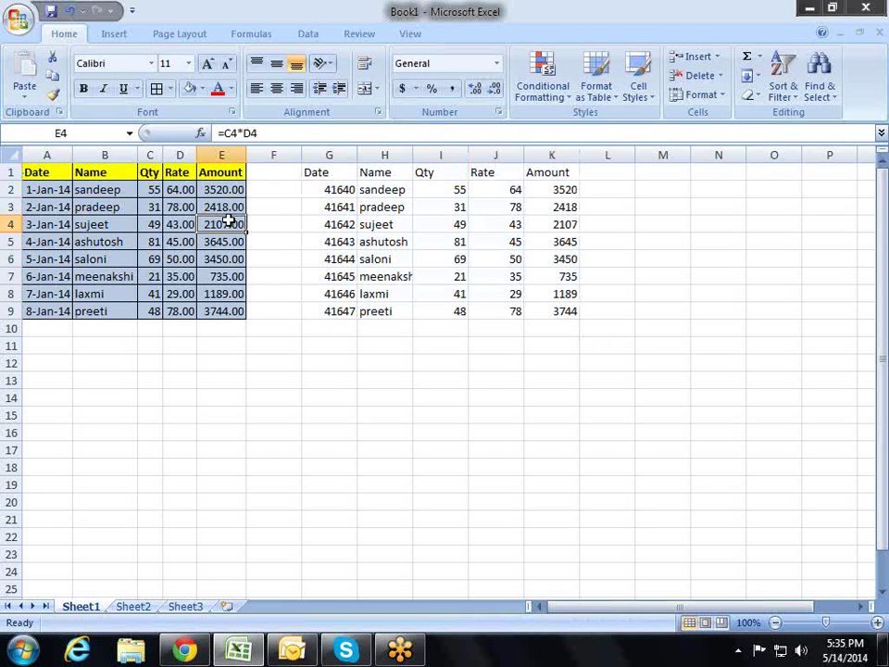
left_click(343, 237)
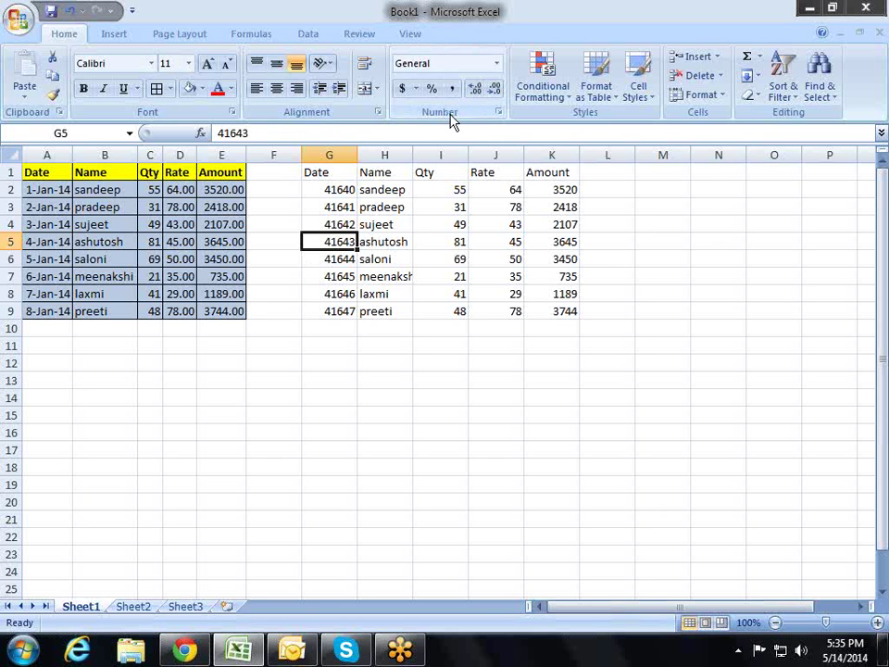
left_click(498, 115)
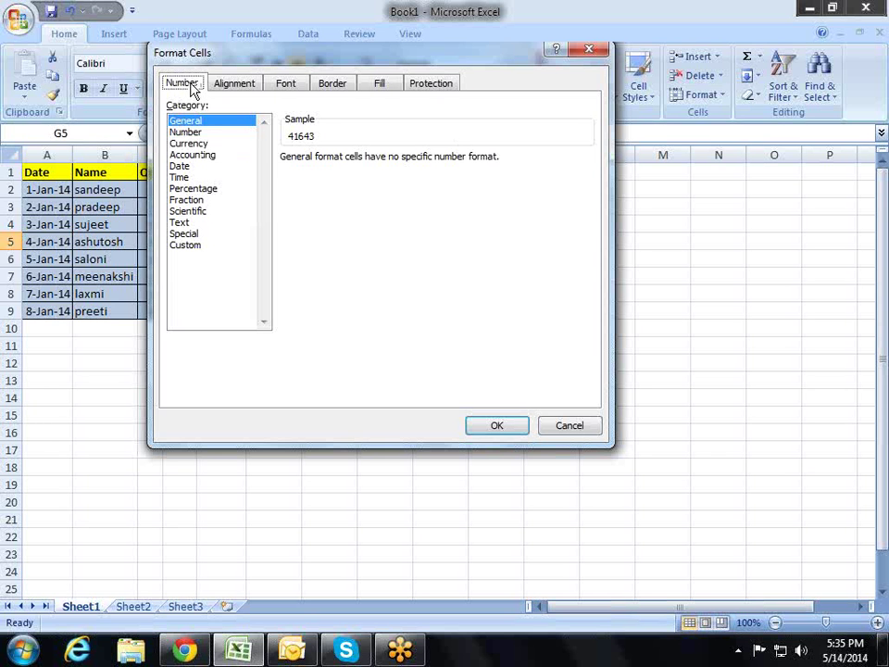
left_click(188, 133)
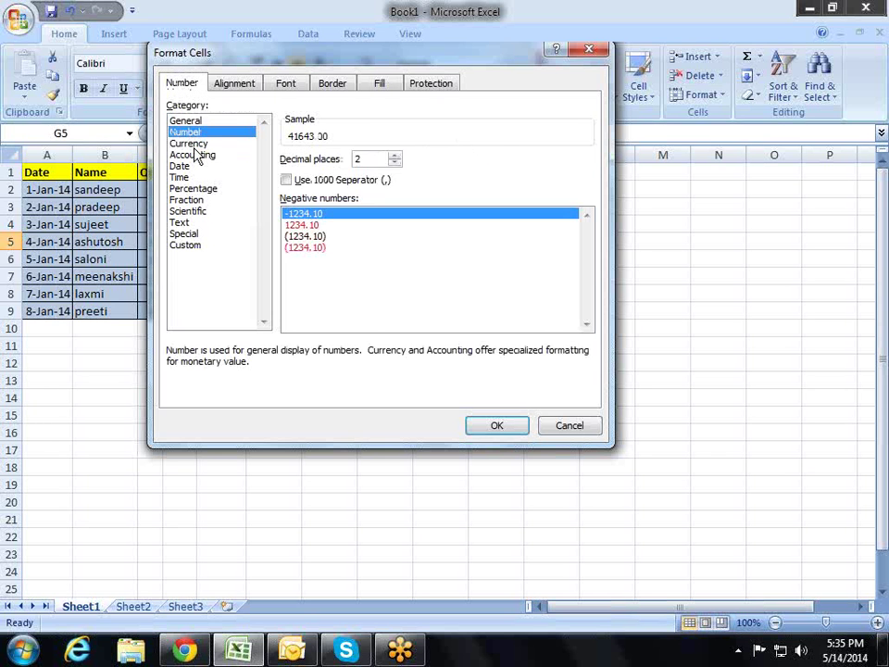
left_click(195, 143)
left_click(193, 176)
left_click(186, 121)
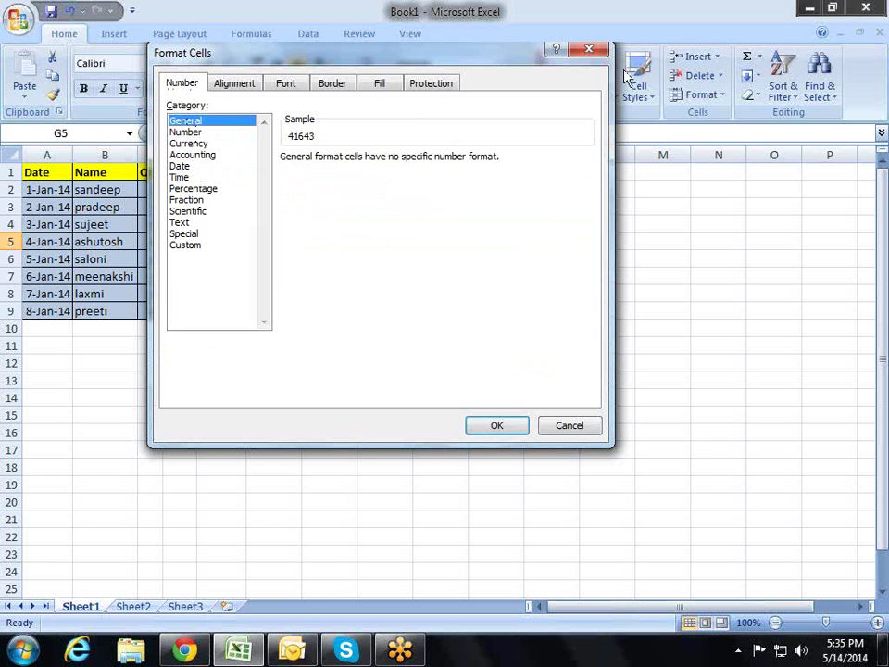
left_click(595, 49)
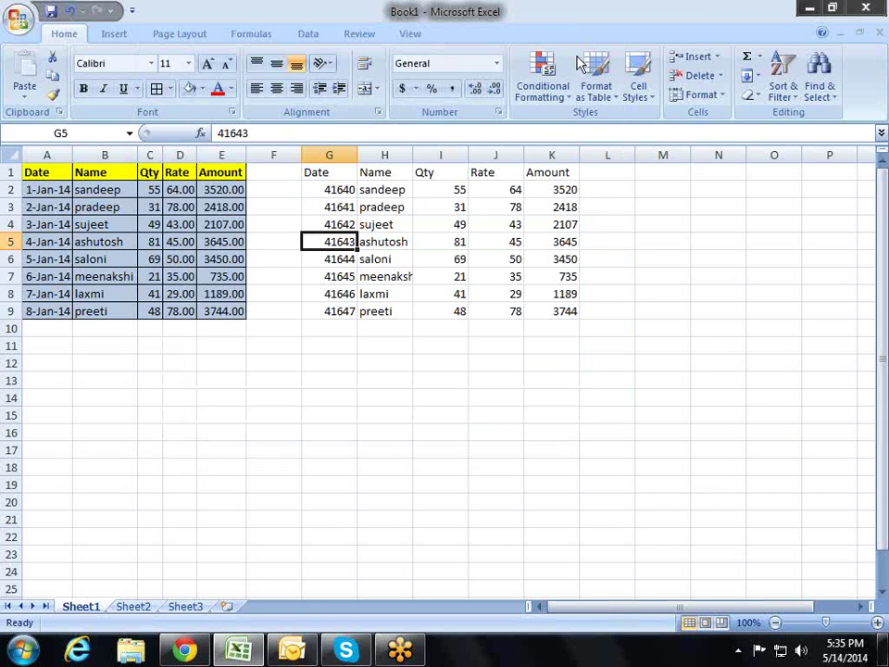
left_click(610, 205)
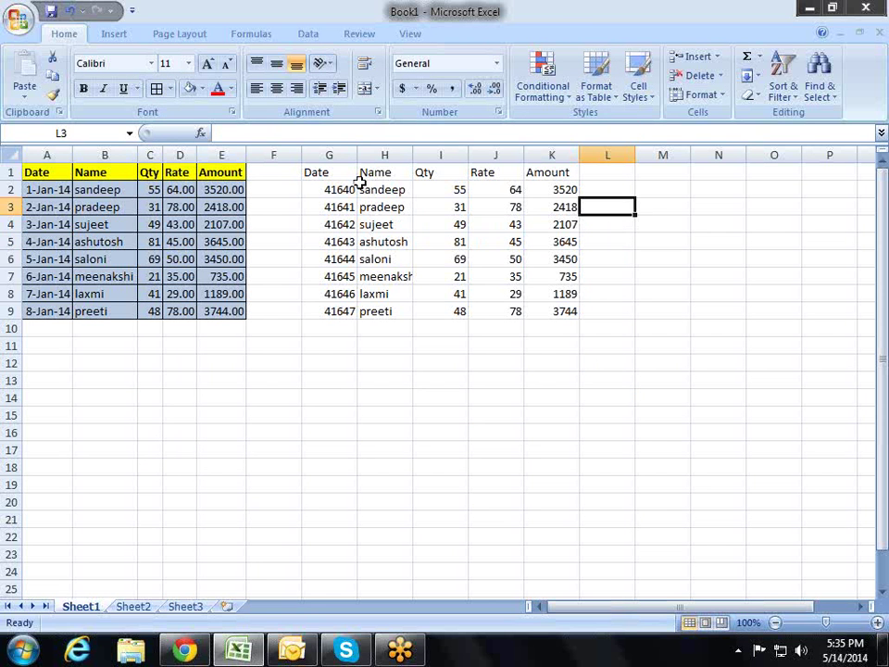
- Clear the old values copy from G1:K9
left_click_drag(350, 189, 341, 311)
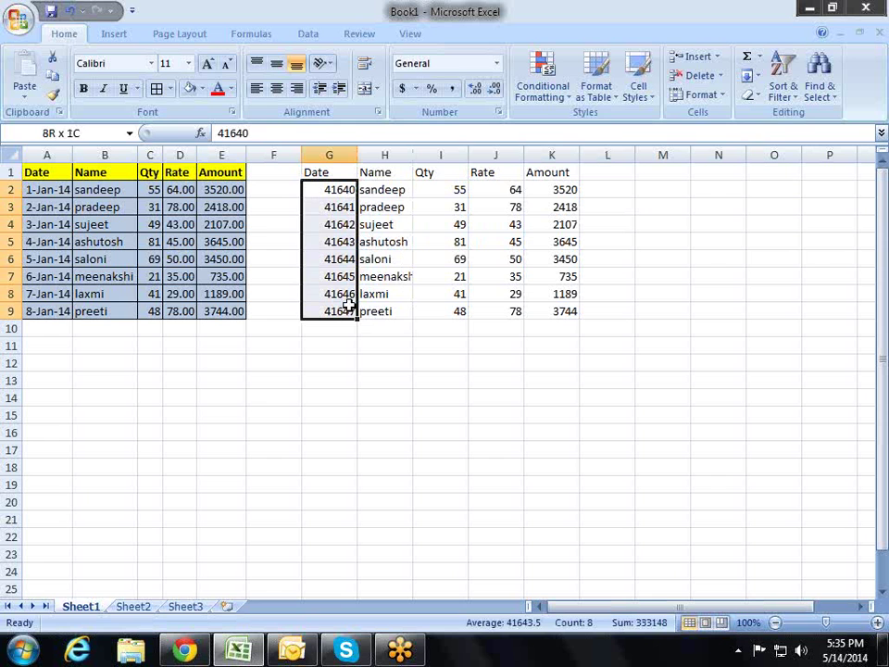
mouse_move(331, 172)
left_mouse_down()
mouse_move(557, 311)
mouse_move(551, 321)
left_mouse_up()
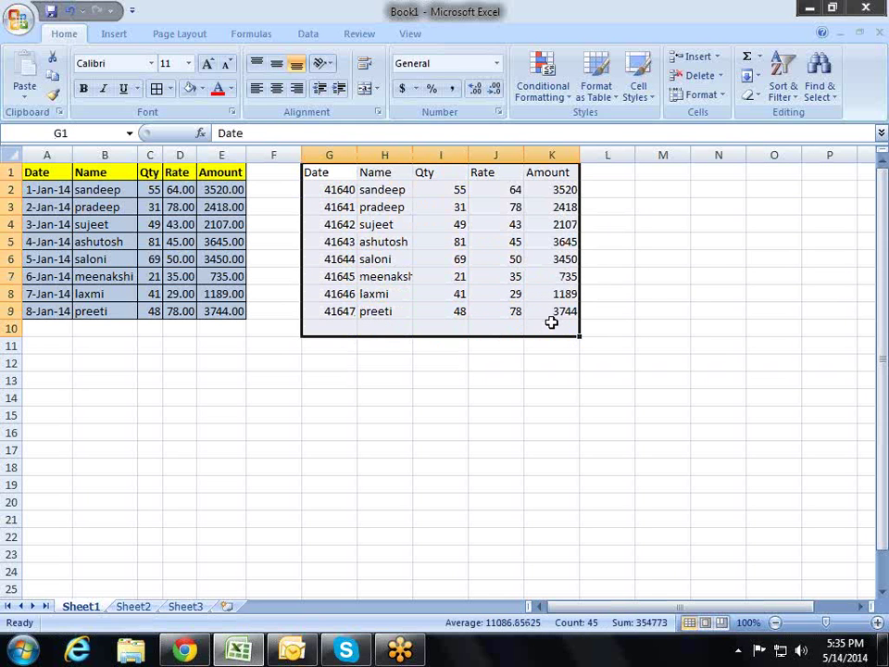
key("Delete")
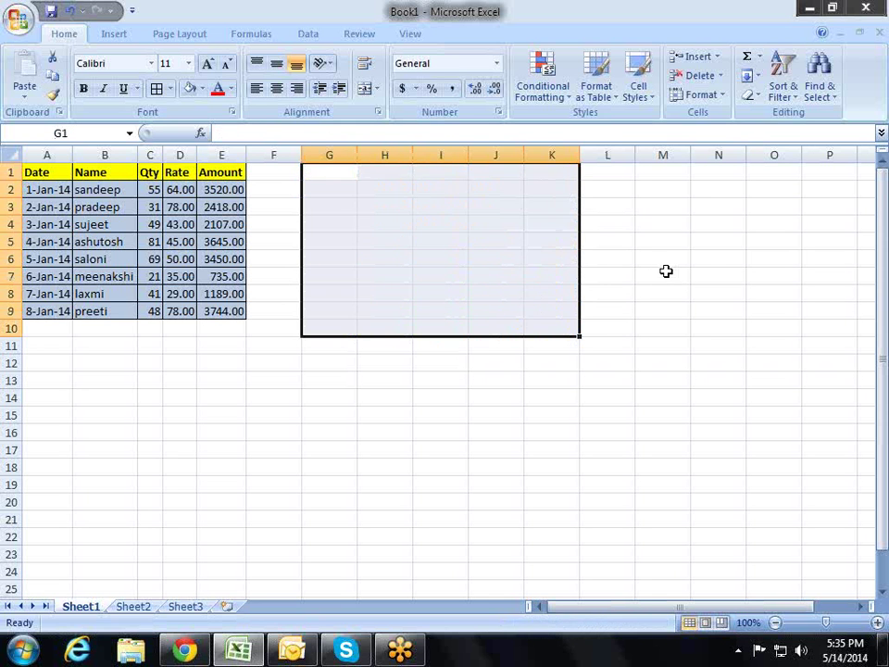
left_click(662, 310)
- Copy A1:E9 and paste it at H1 as values and number formats
left_click_drag(44, 172, 219, 305)
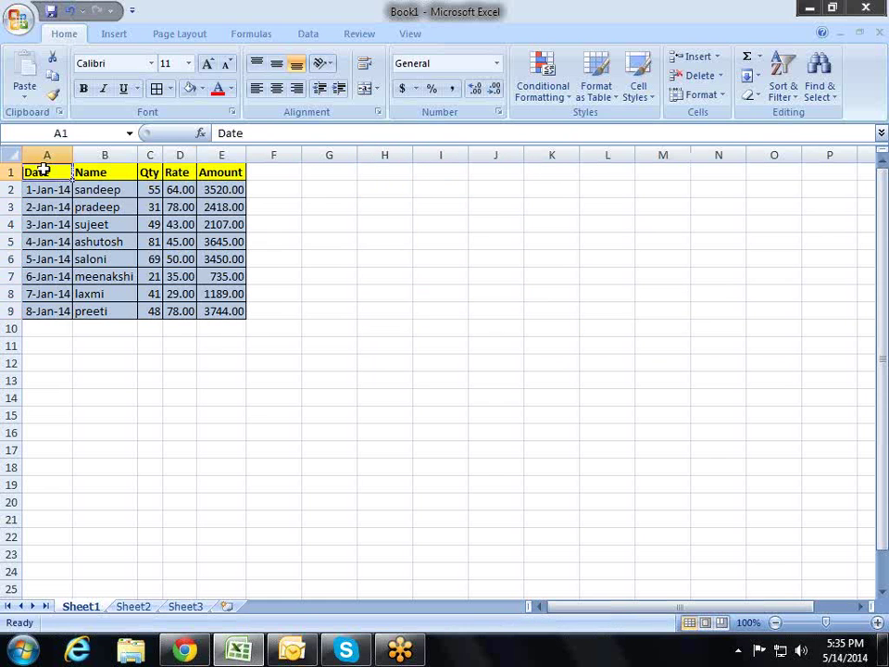
right_click(220, 304)
left_click(259, 331)
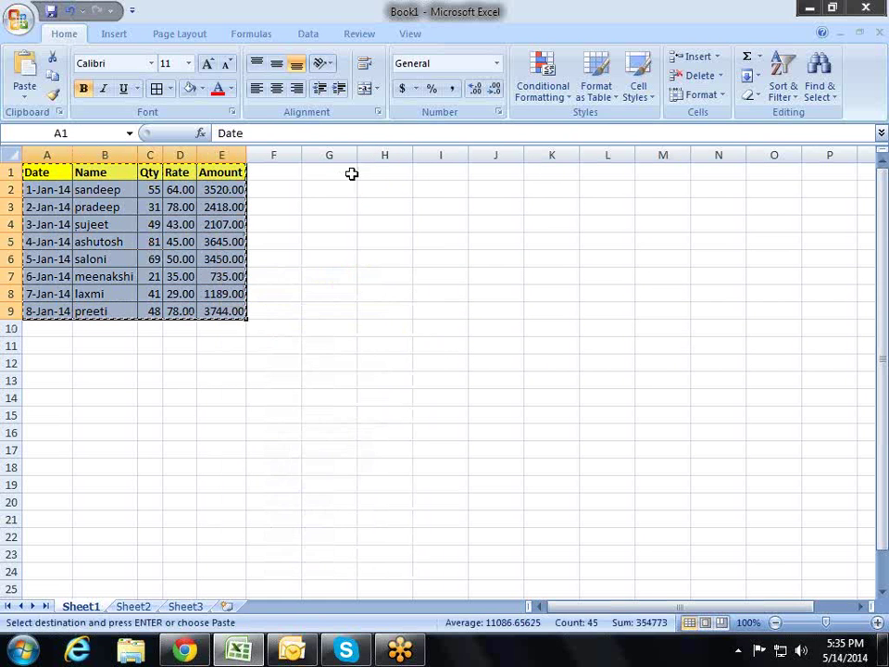
right_click(371, 175)
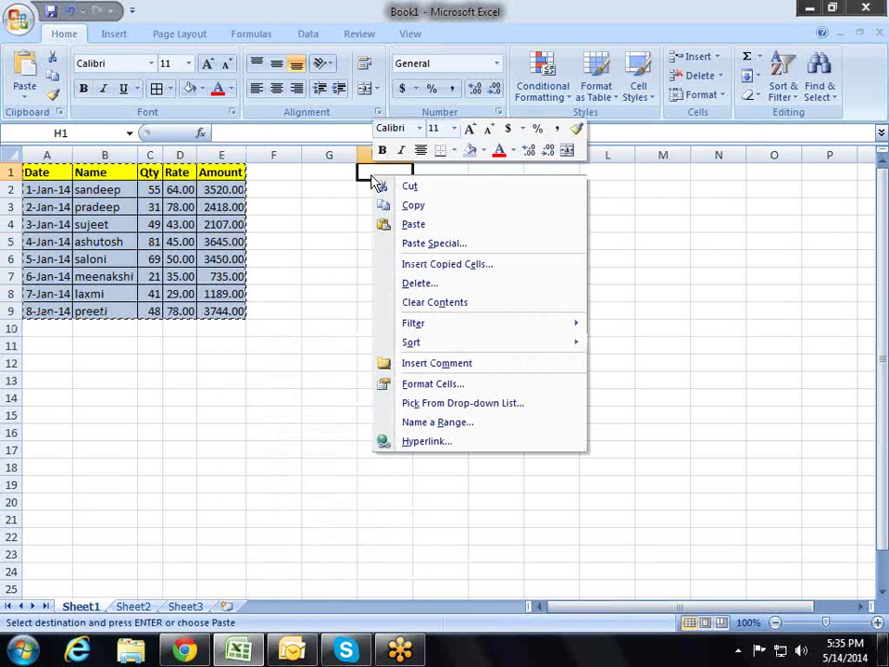
left_click(407, 244)
left_click_drag(385, 100, 187, 113)
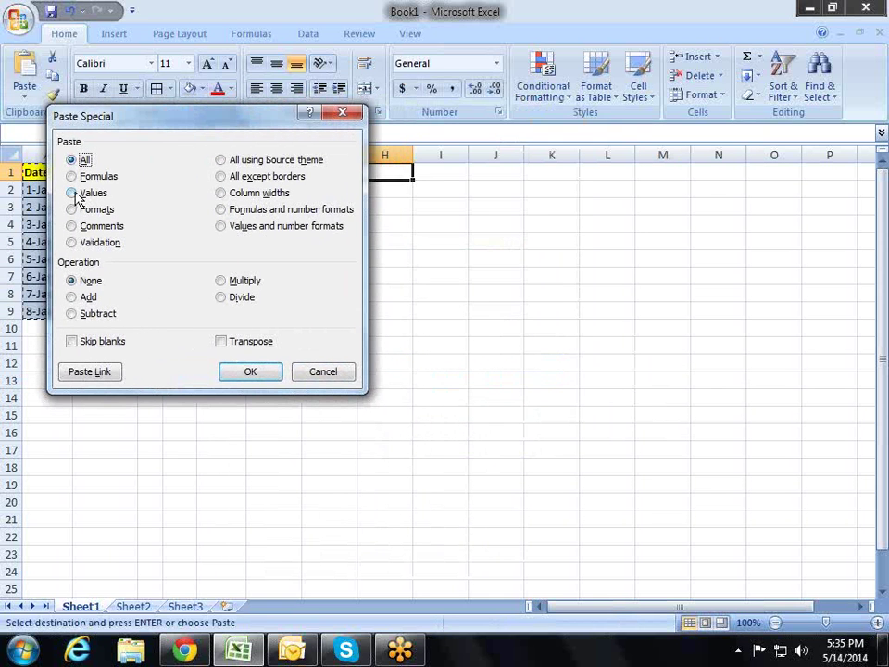
left_click(74, 193)
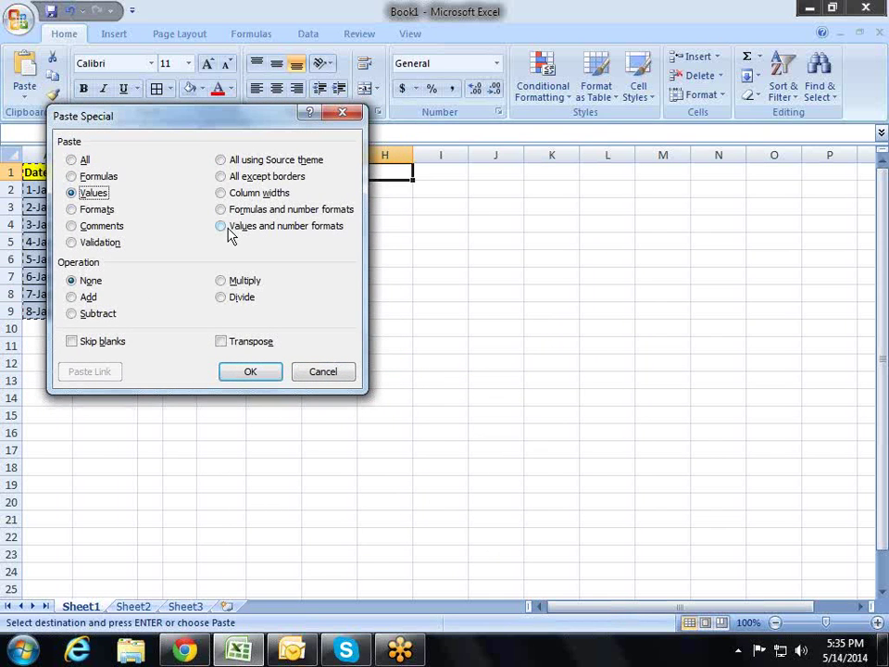
left_click(330, 231)
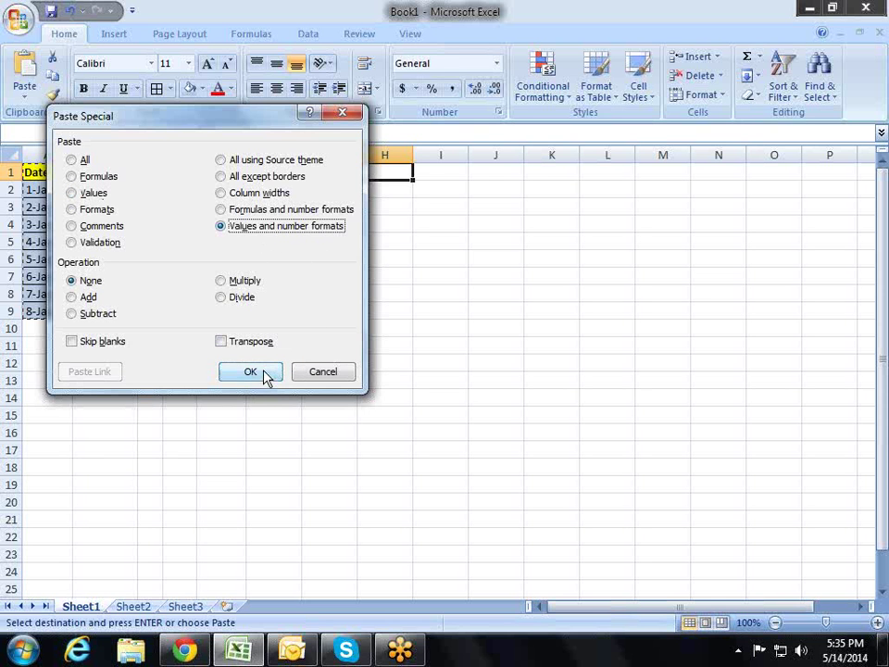
left_click(262, 371)
left_click(409, 189)
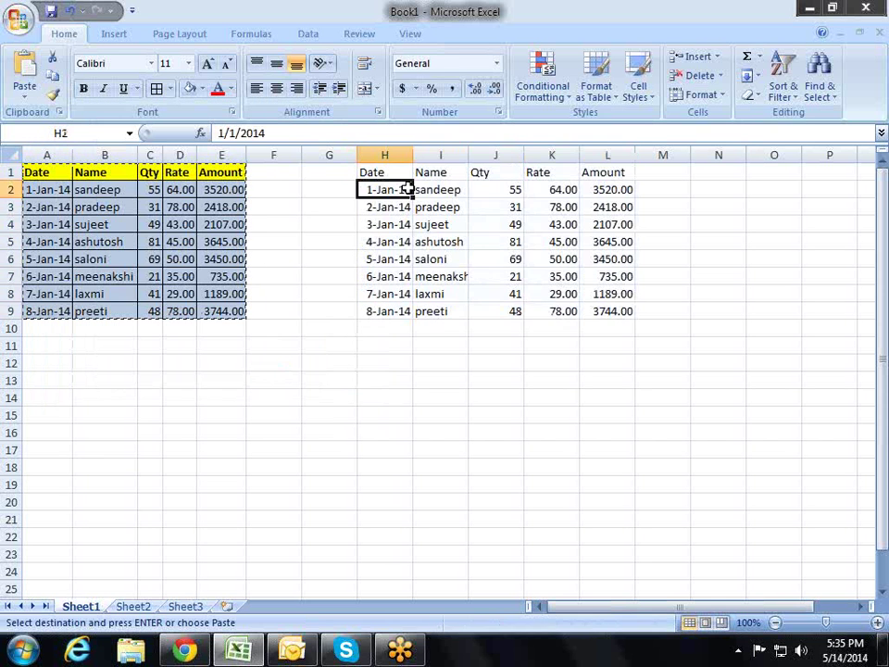
left_click(569, 193)
- Inspect the pasted dates, name, Qty, Rate and Amount values in the copied table
left_click(598, 192)
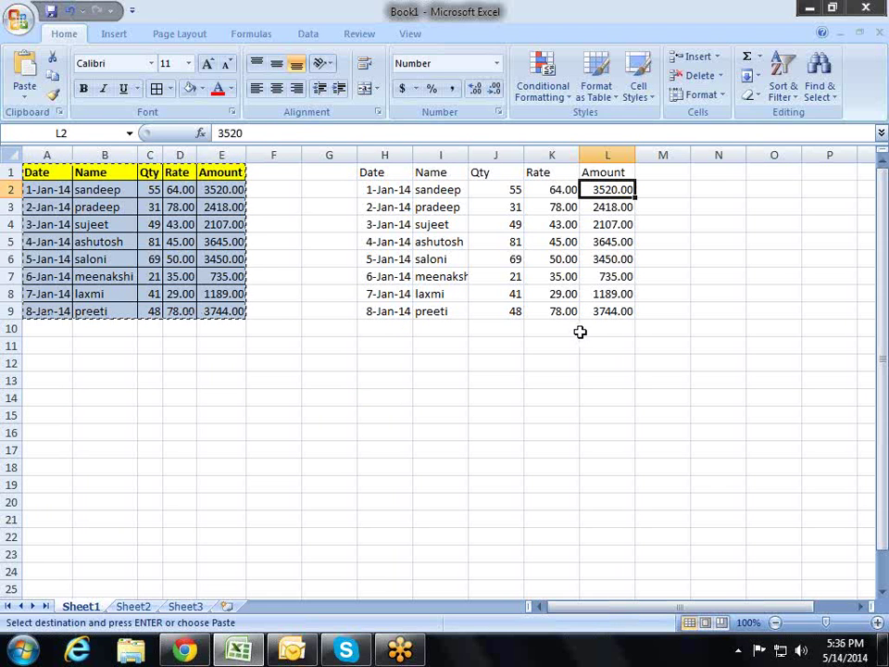
left_click(549, 223)
left_click(384, 191)
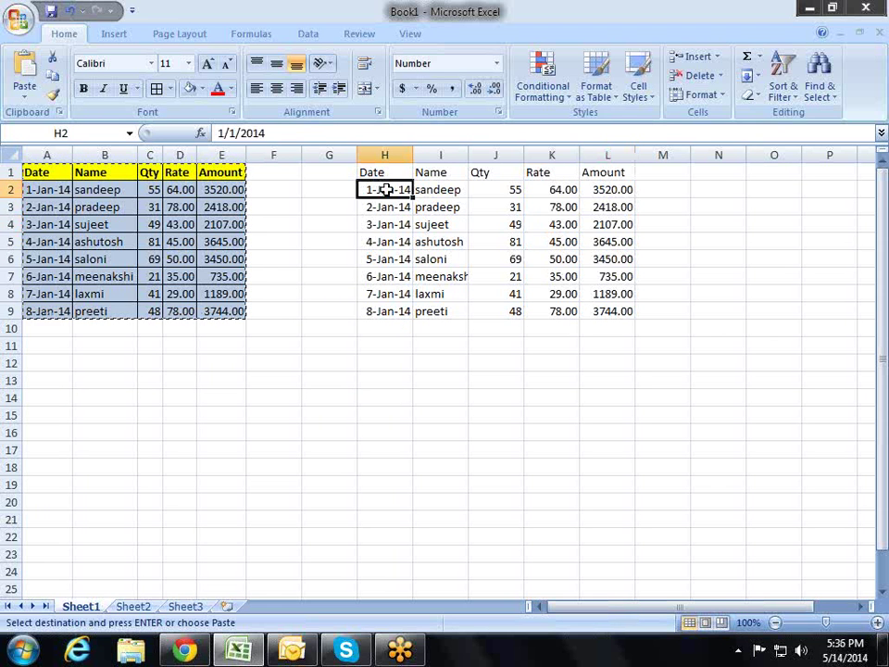
left_click(380, 246)
left_click(377, 295)
left_click(381, 311)
left_click(389, 241)
left_click_drag(389, 241, 387, 224)
left_click(387, 190)
left_click(462, 190)
left_click(515, 190)
left_click(611, 191)
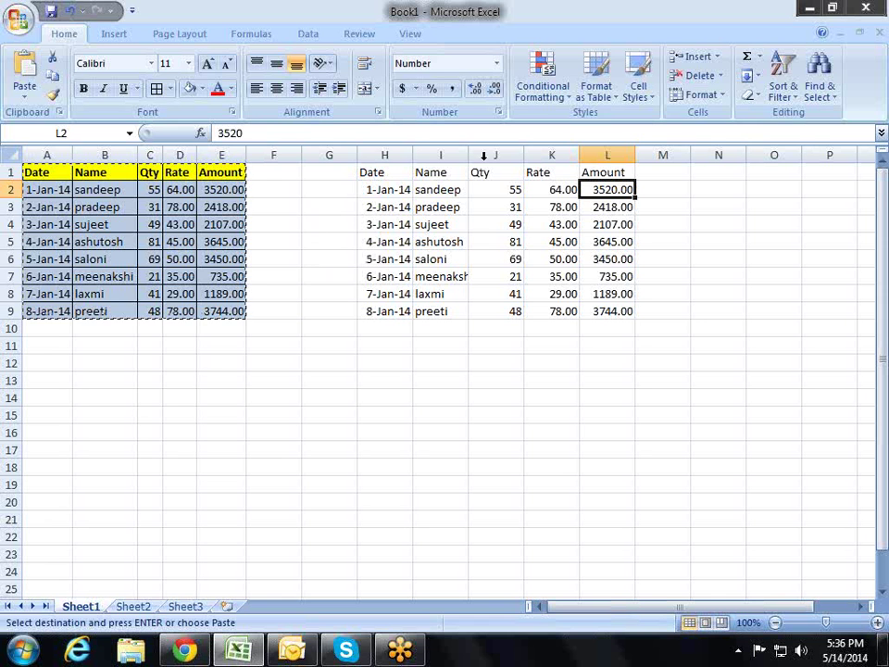
- Narrow the Qty column J and widen the Rate column K and Amount column L
left_click_drag(522, 154, 494, 154)
left_click_drag(550, 155, 565, 155)
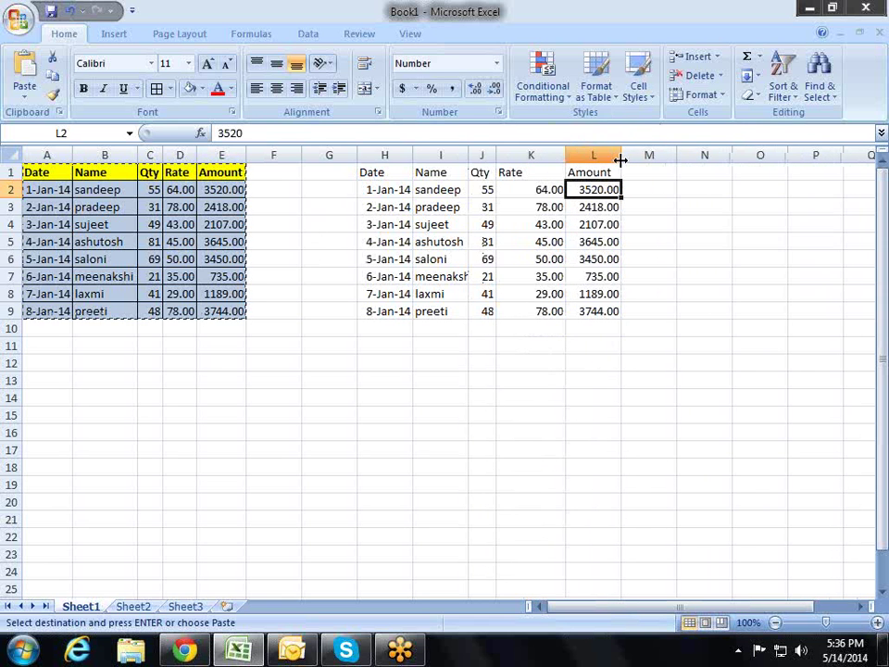
left_click_drag(621, 155, 636, 155)
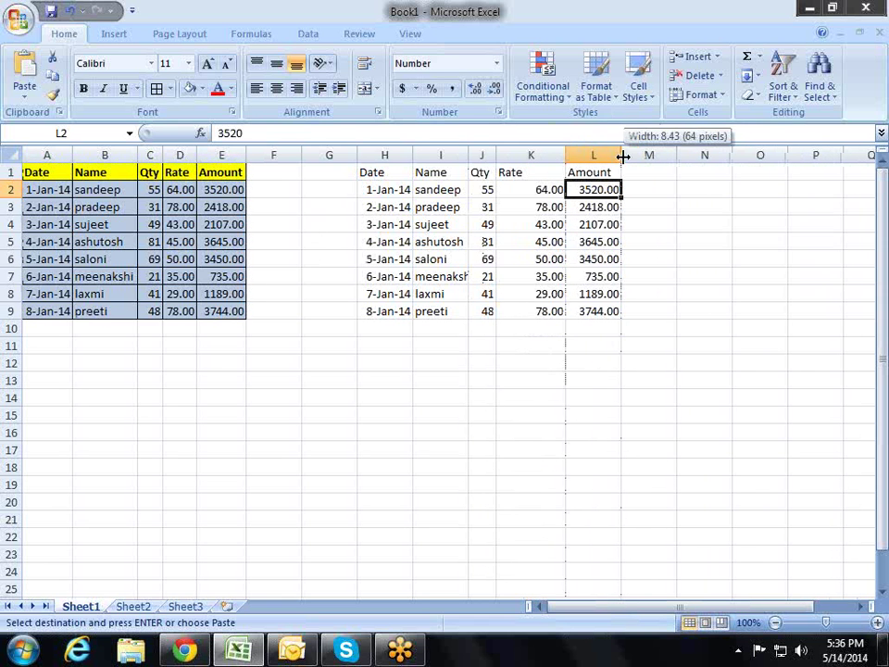
right_click(384, 151)
key("Escape")
left_click(582, 208)
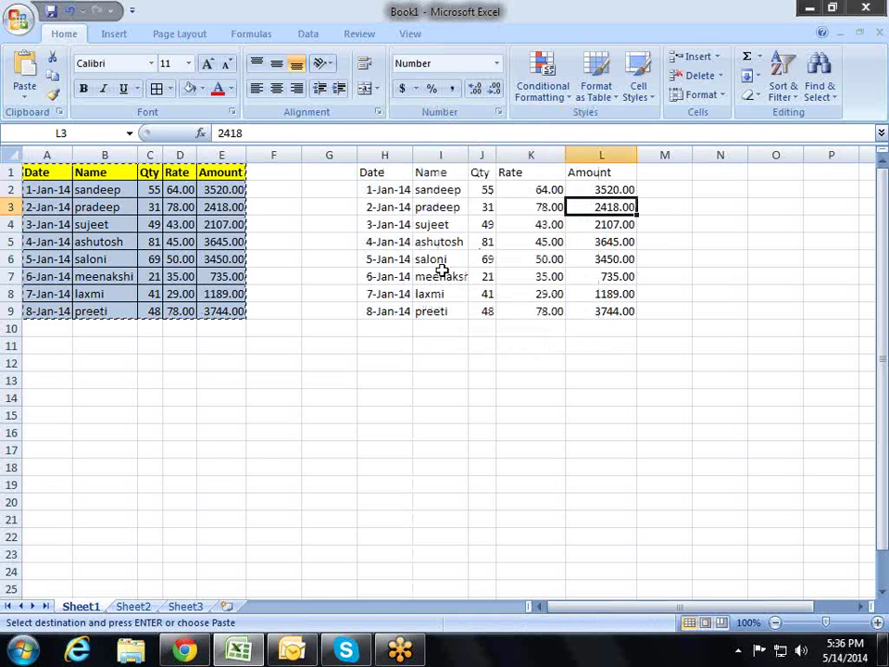
- Cancel the pending copy and select the original table A1:E9
key("Escape")
left_click(213, 223)
left_click_drag(46, 172, 232, 312)
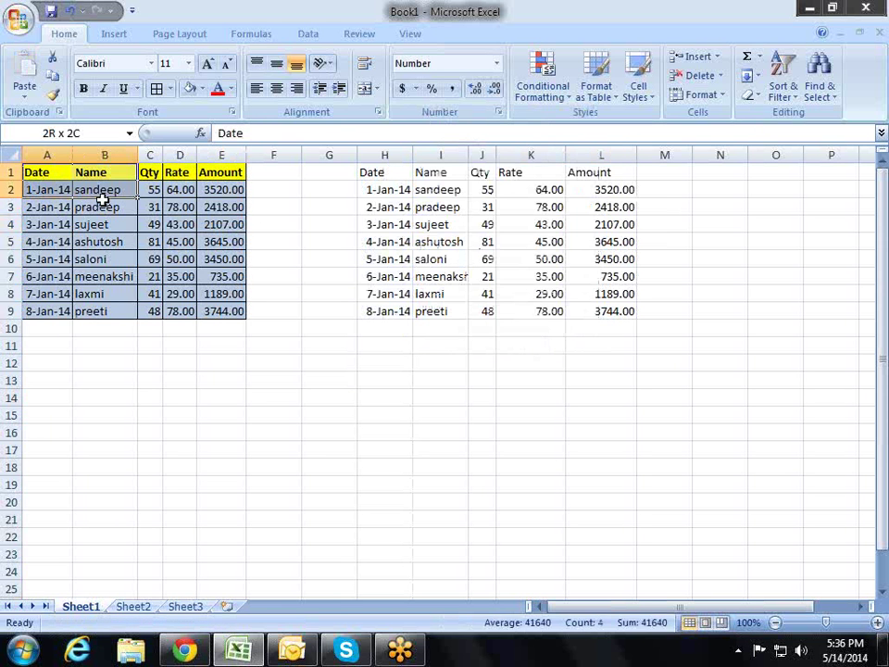
right_click(219, 216)
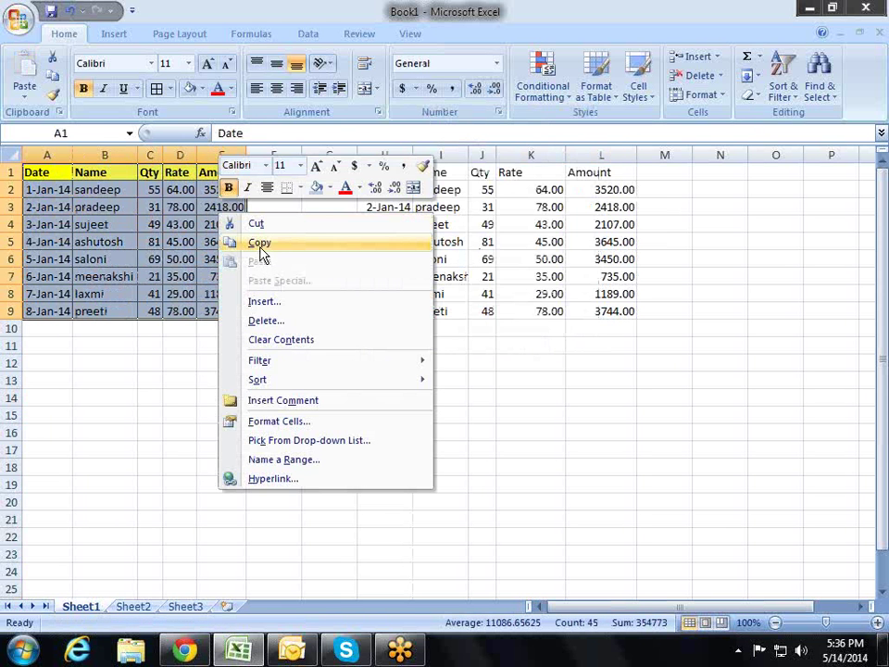
- Copy A1:E9 and paste only its column widths at H1 via Paste Special › Column widths
left_click(260, 244)
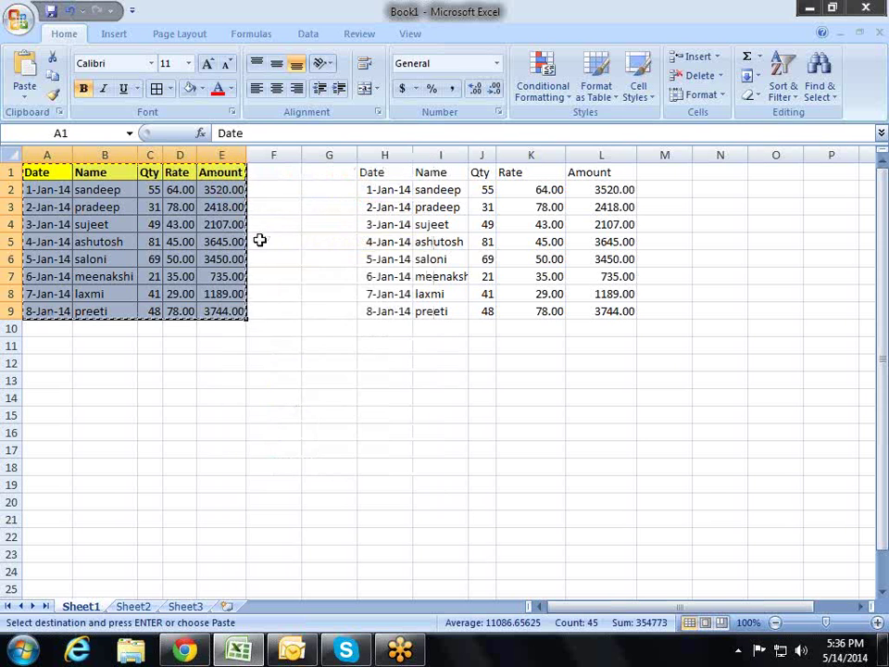
right_click(389, 173)
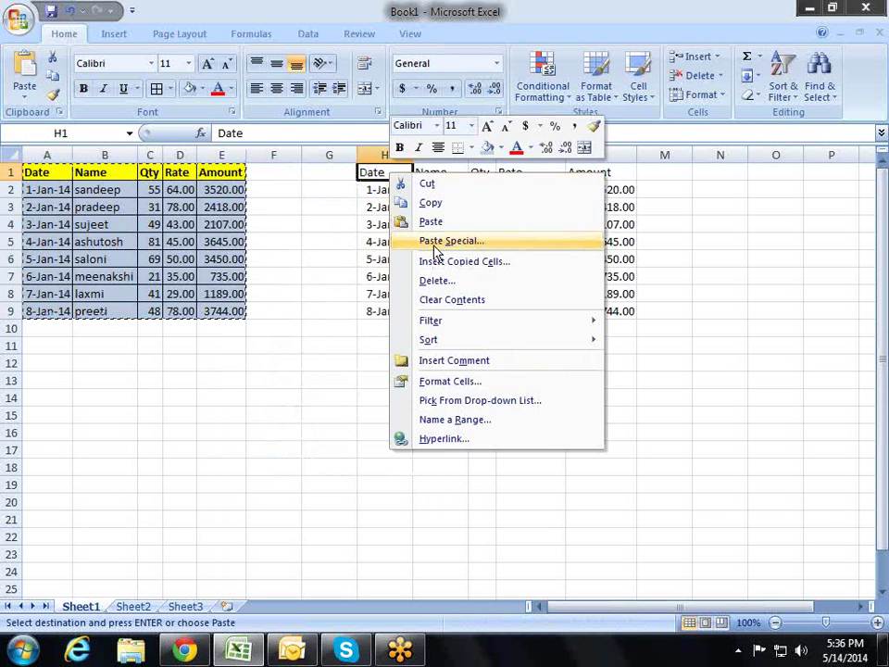
left_click(435, 242)
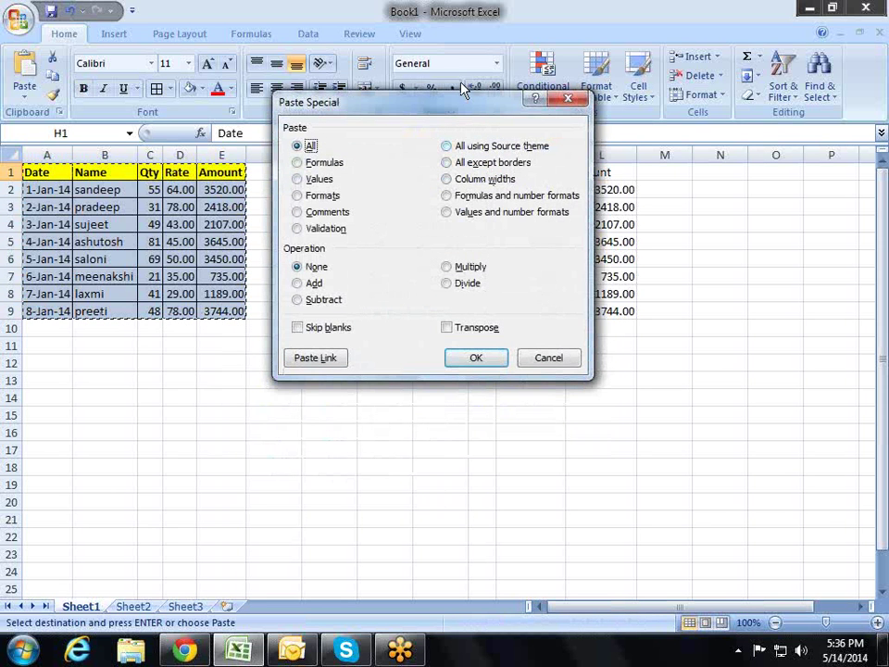
left_click_drag(470, 106, 222, 212)
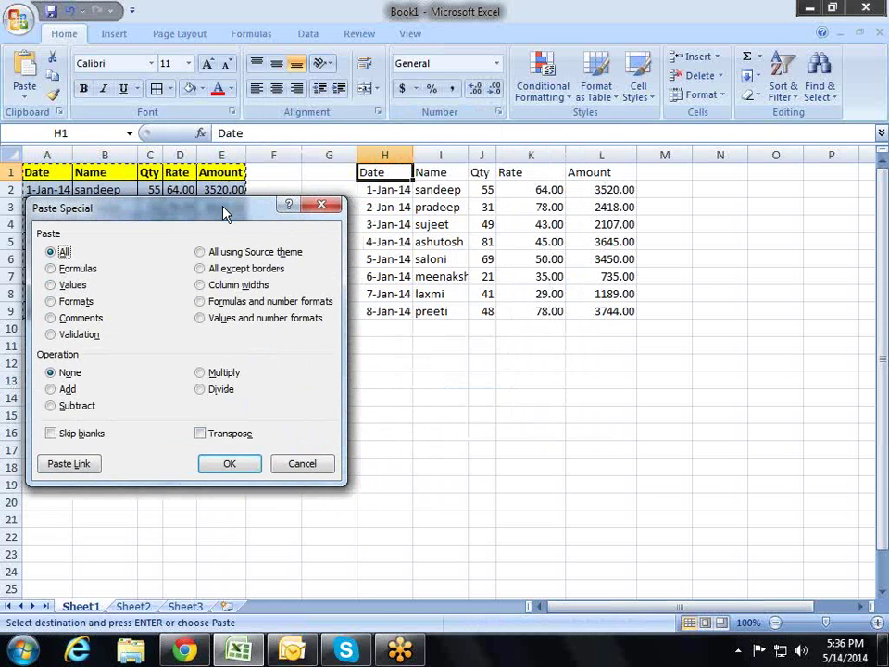
left_click(235, 286)
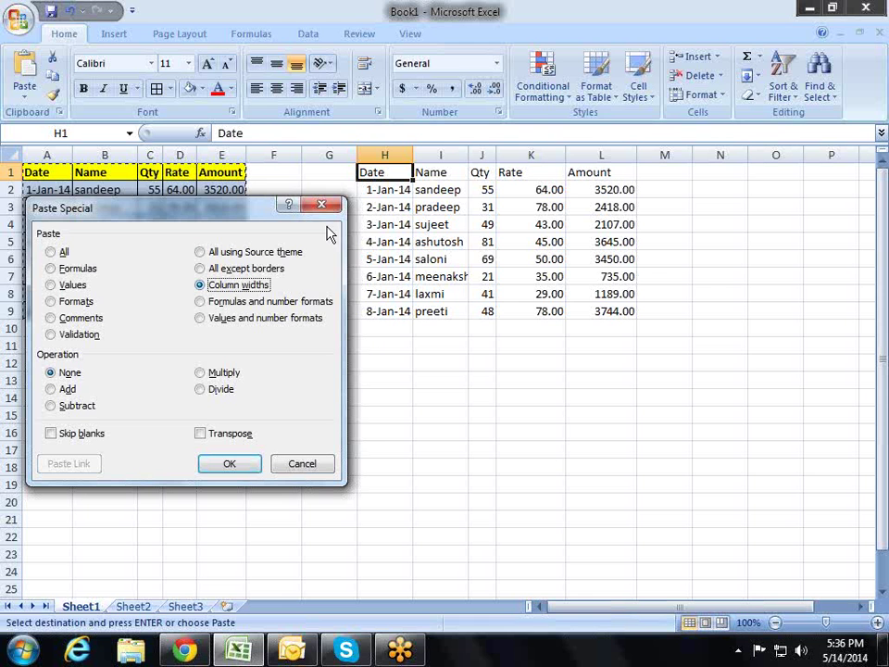
left_click(243, 471)
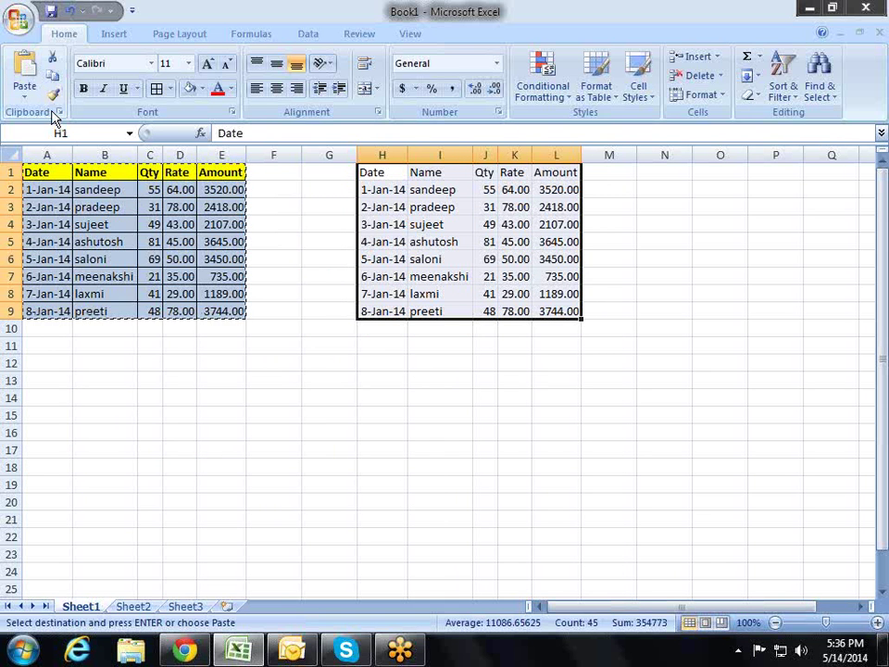
- Try a full-formatting paste of the table at H1, then undo it
left_click(25, 90)
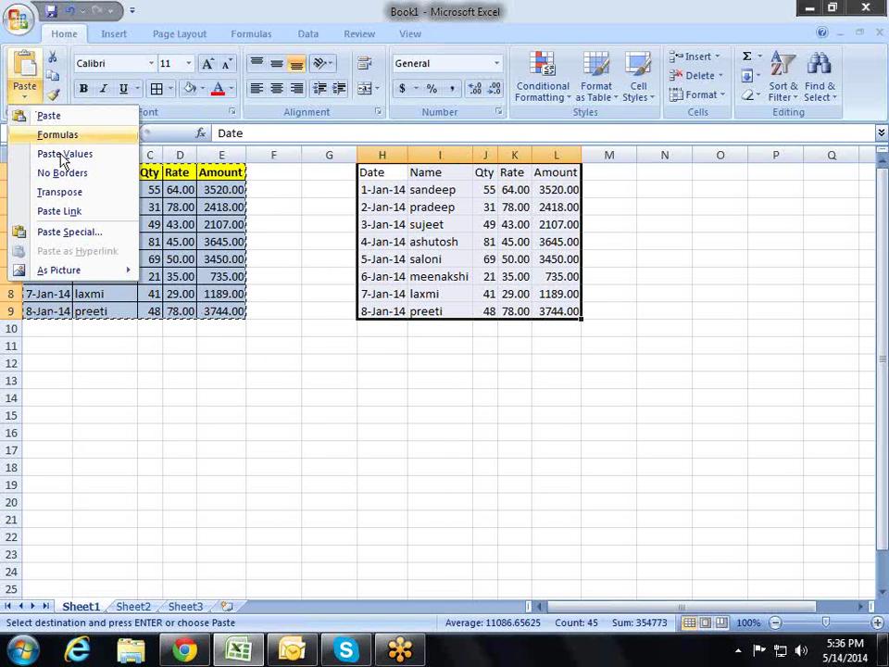
left_click(92, 118)
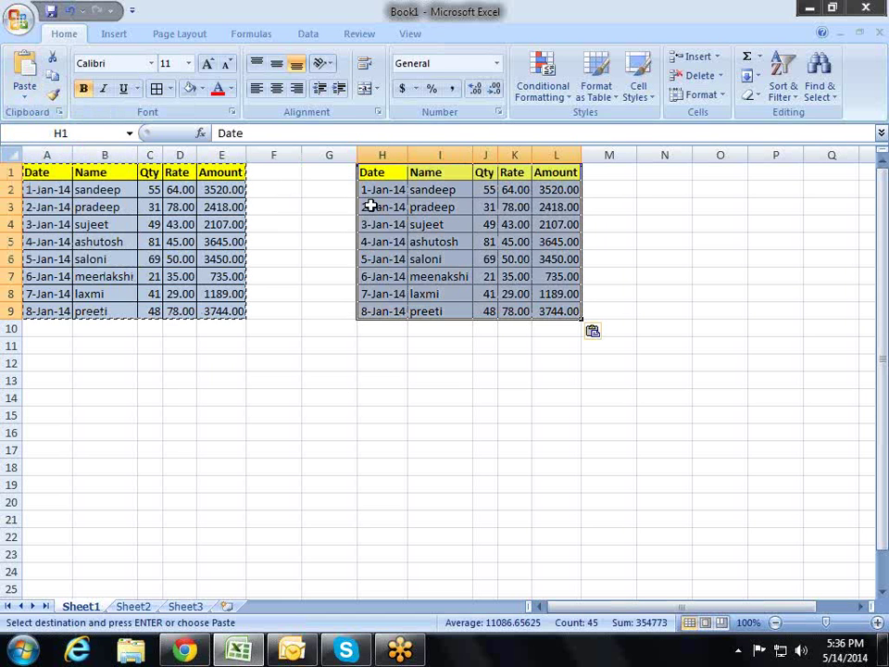
key("ctrl+z")
right_click(387, 172)
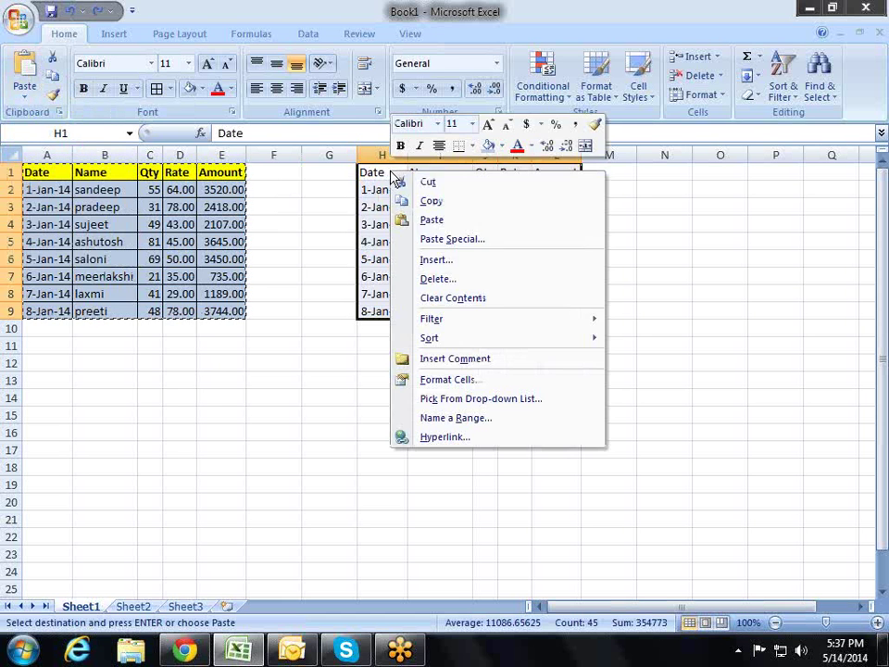
- Paste the original column widths onto the copy at H1 using Paste Special › Column widths
left_click(449, 238)
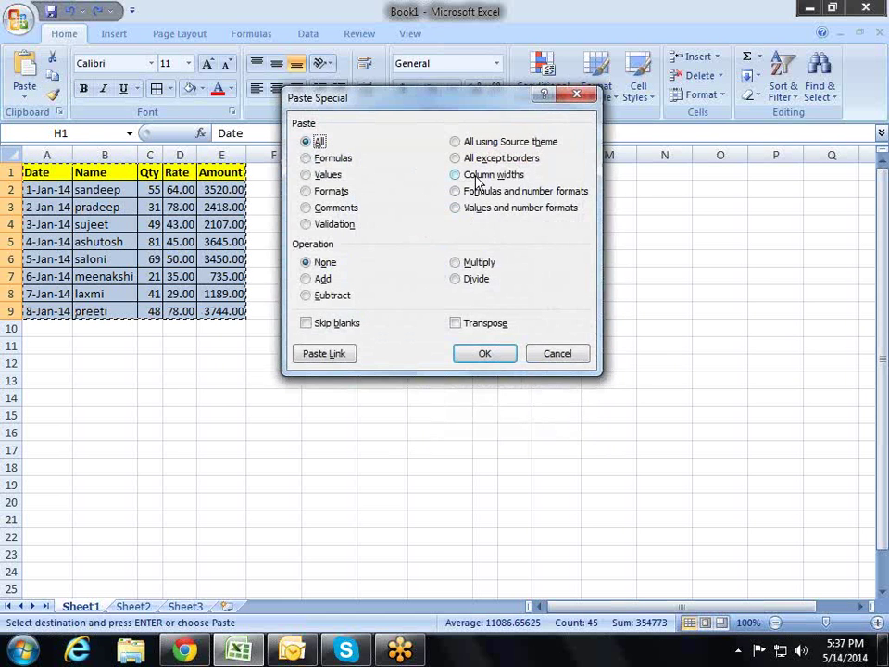
left_click_drag(457, 112, 349, 143)
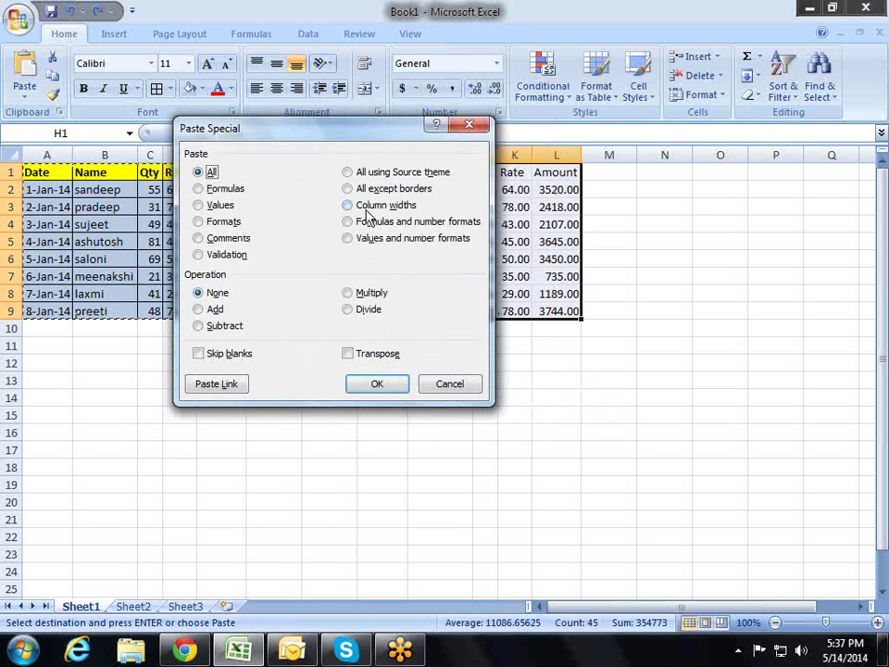
left_click(366, 206)
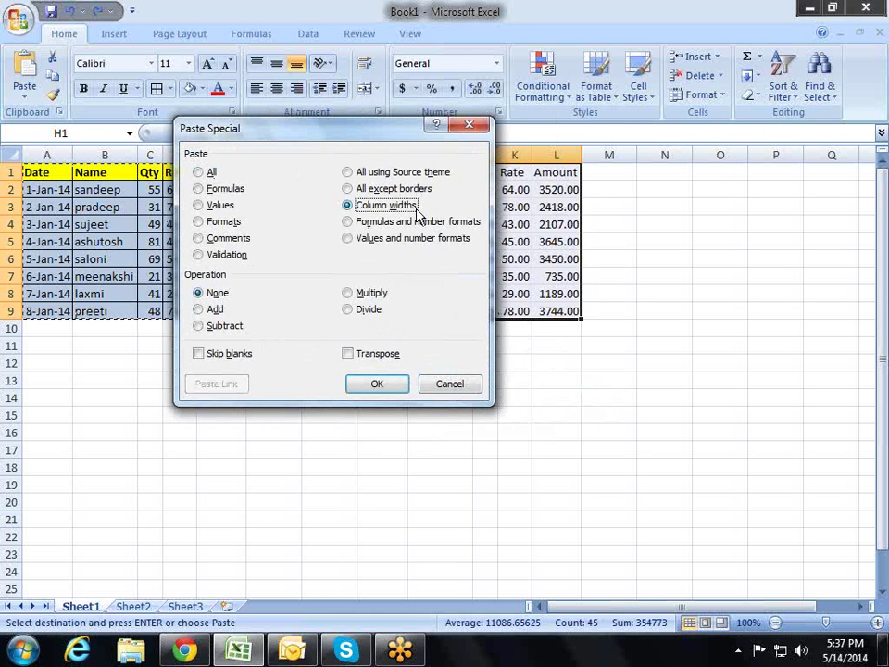
left_click_drag(404, 144, 305, 213)
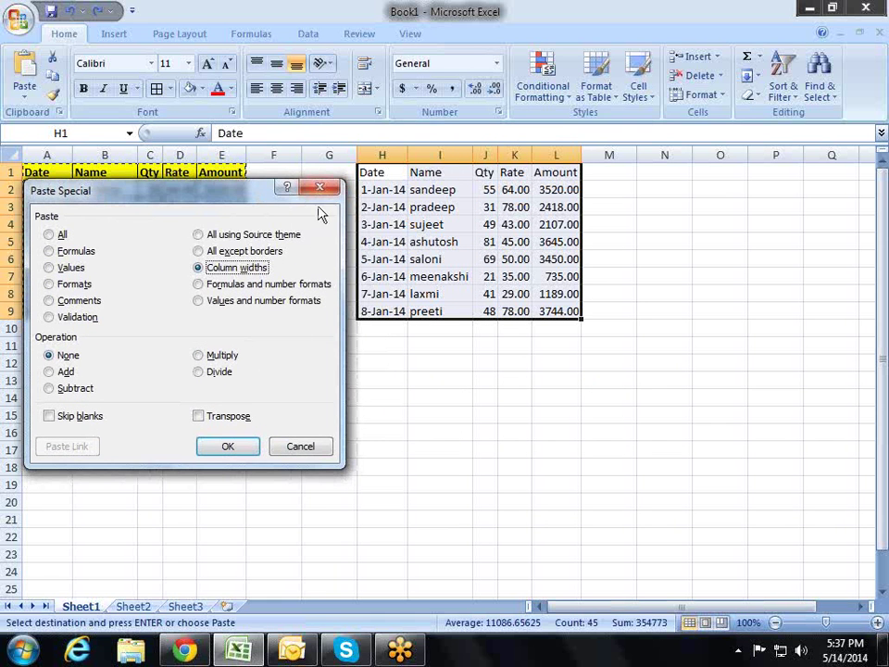
left_click(239, 444)
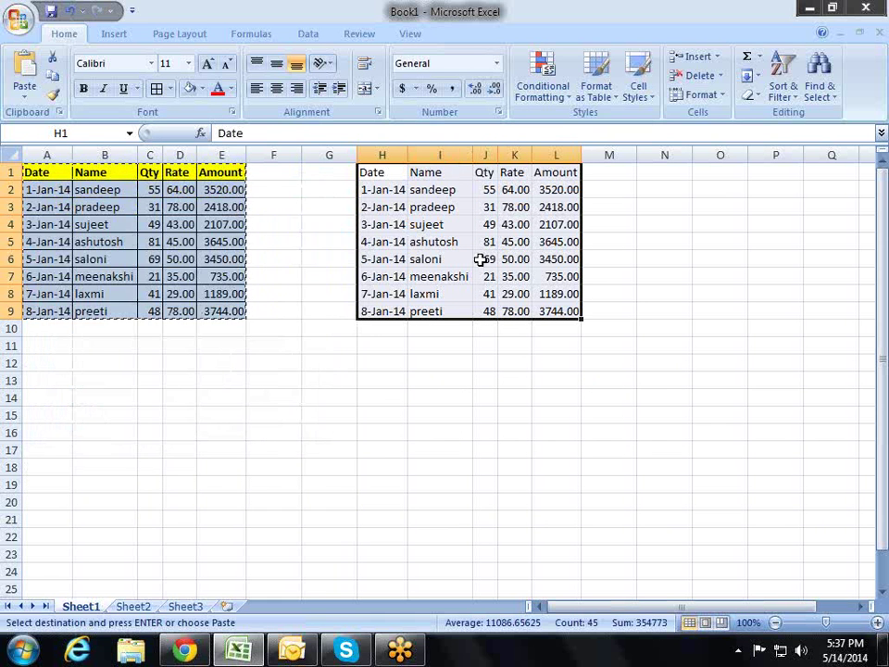
- Check the pasted name and Rate values in the resized copy
left_click(469, 192)
left_click(491, 192)
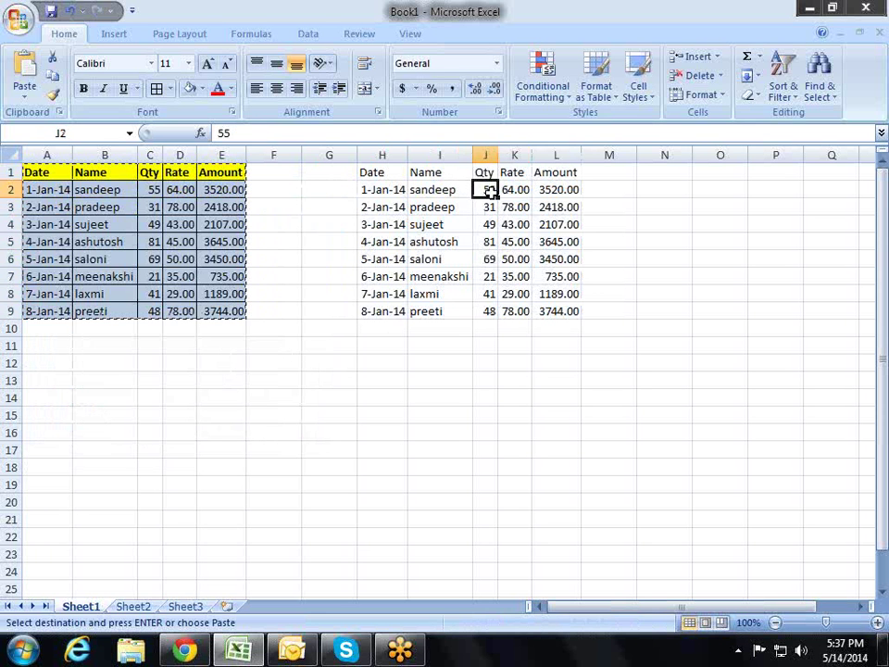
left_click(515, 204)
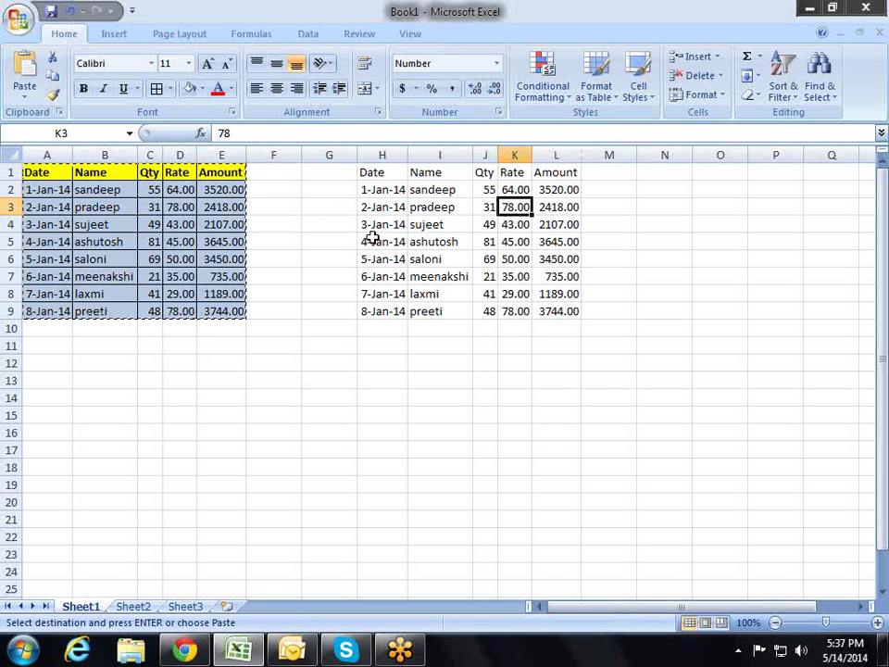
right_click(380, 364)
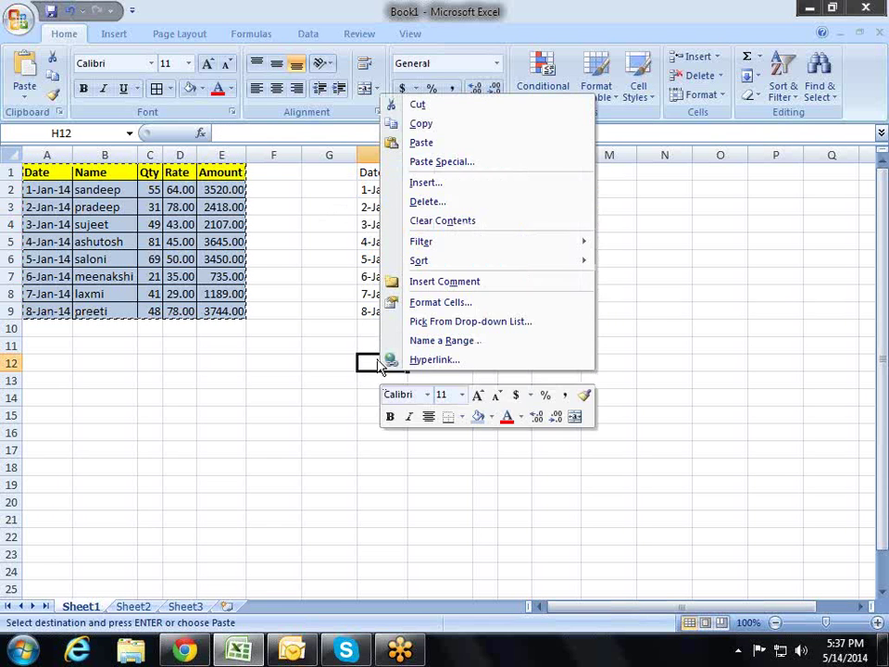
- Paste the original column widths onto empty columns M to Q from cell M2
left_click(424, 165)
left_click(537, 278)
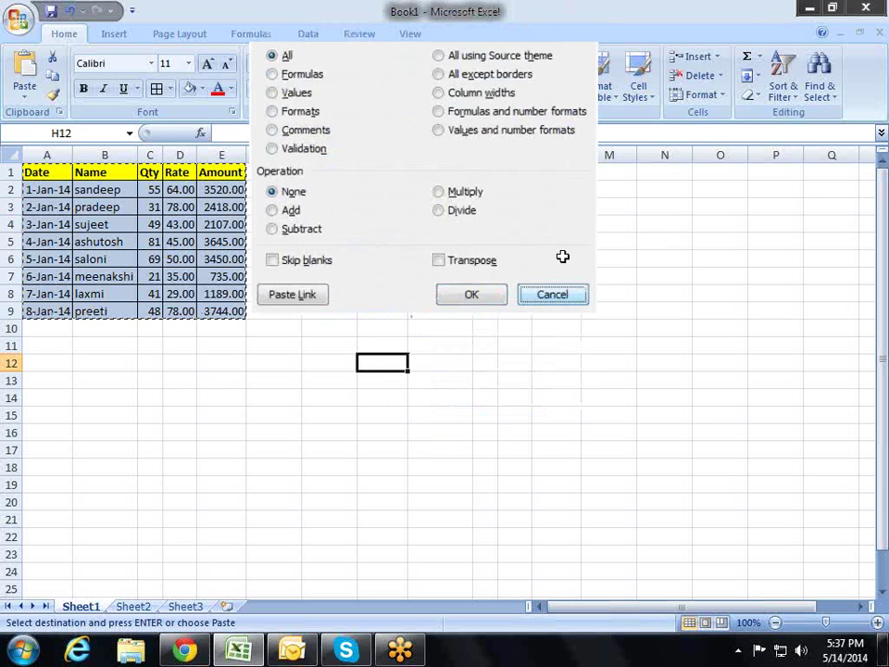
right_click(631, 187)
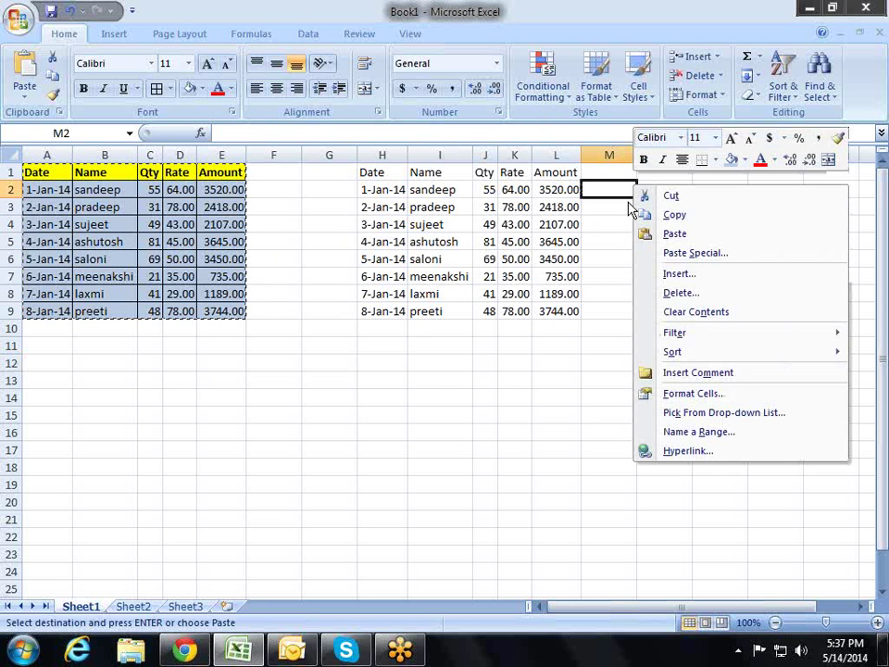
left_click(691, 253)
left_click(735, 182)
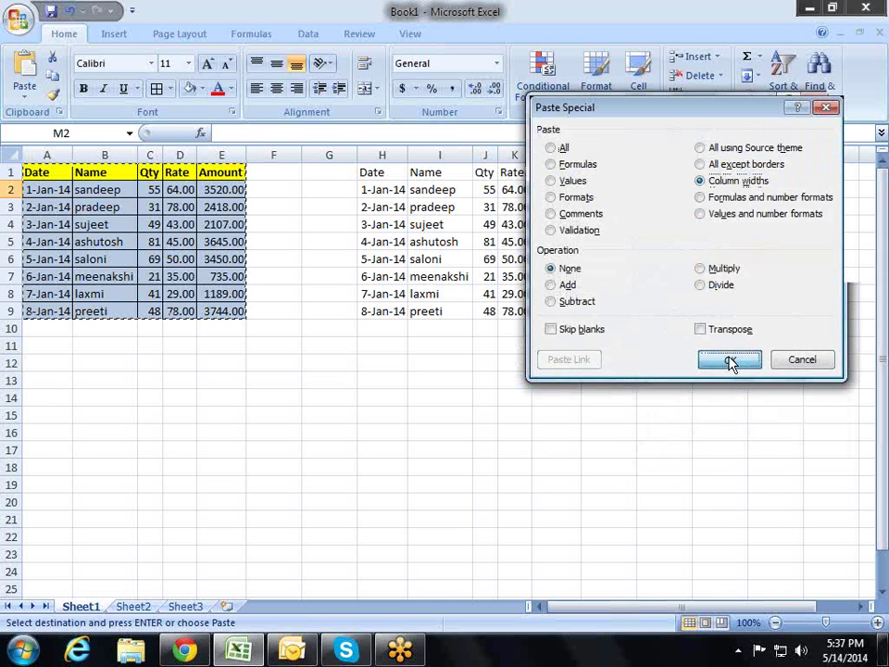
left_click(730, 364)
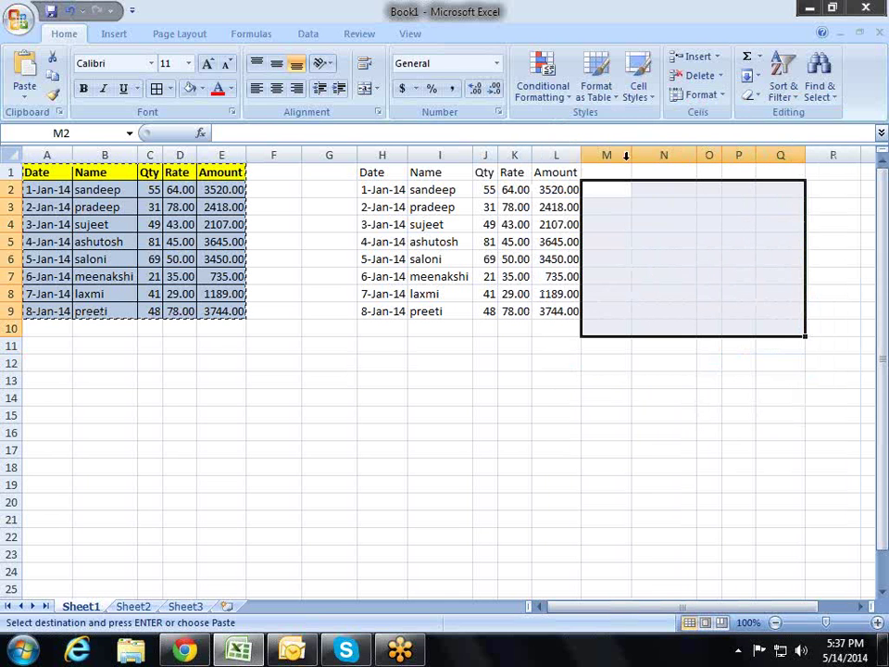
- Select columns M, N and O in turn to compare their widths
left_click(627, 156)
left_click(649, 155)
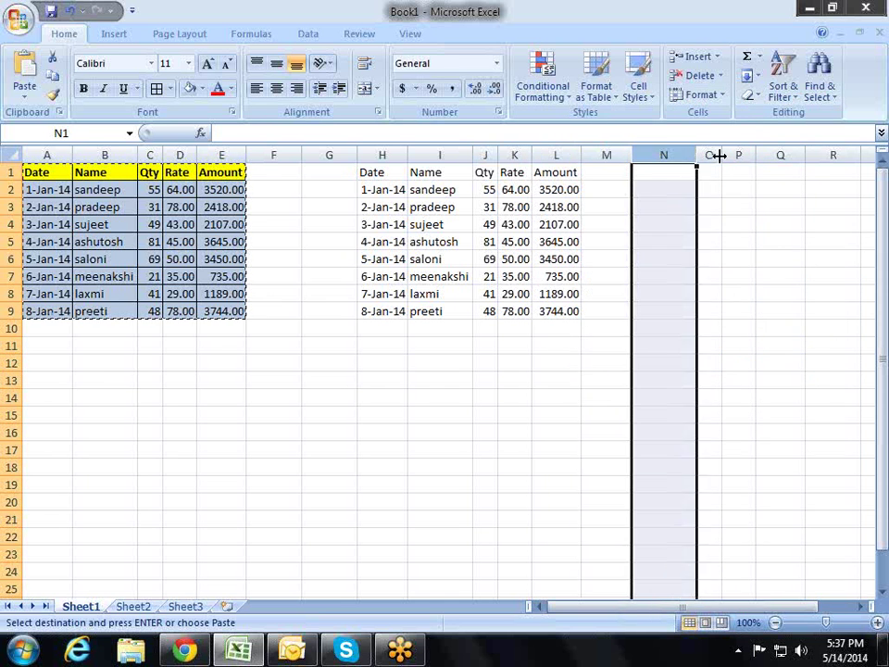
left_click(714, 154)
left_click(643, 208)
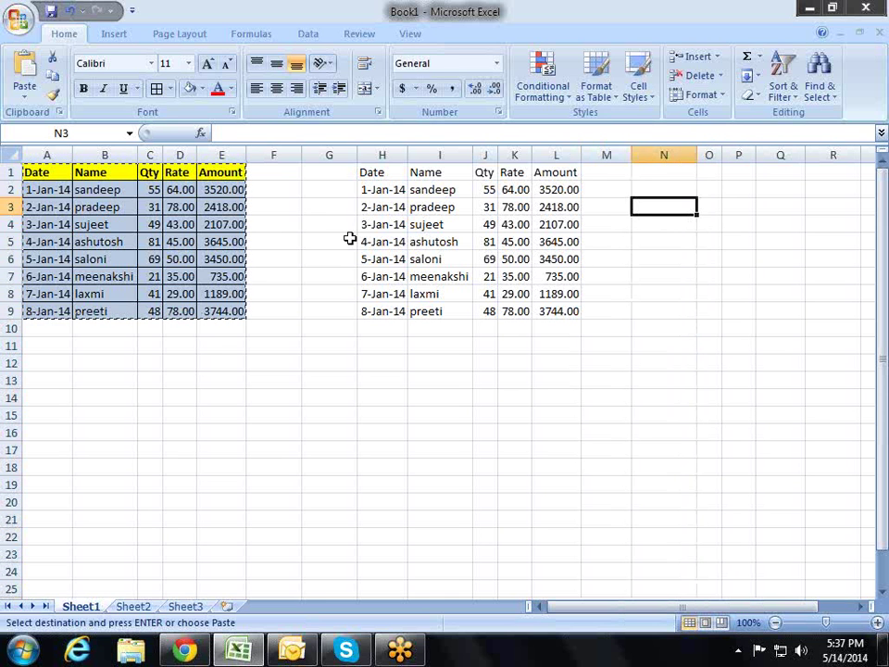
- Paste only the original's formats onto H1 through Paste Special › Formats
right_click(378, 174)
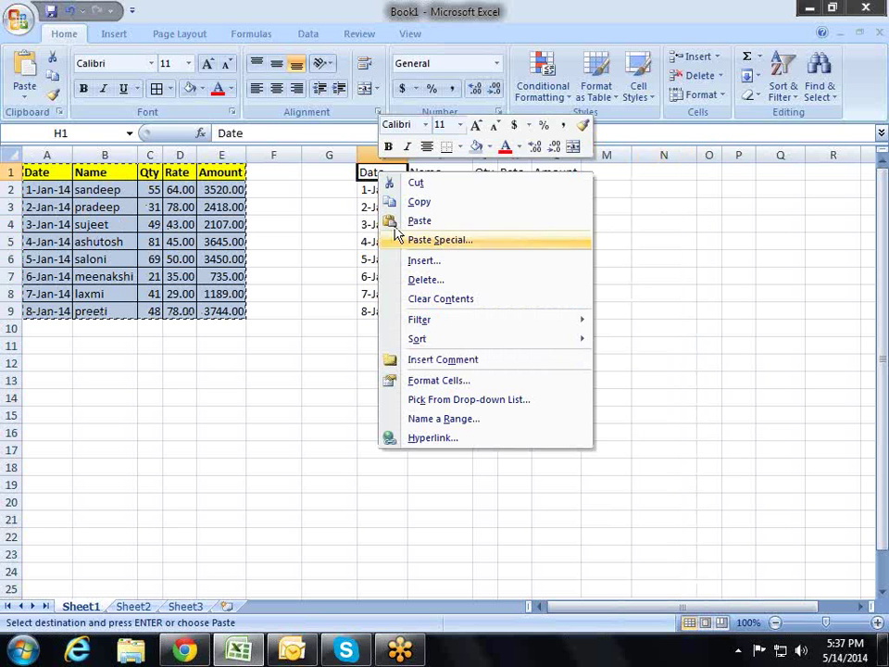
left_click(423, 245)
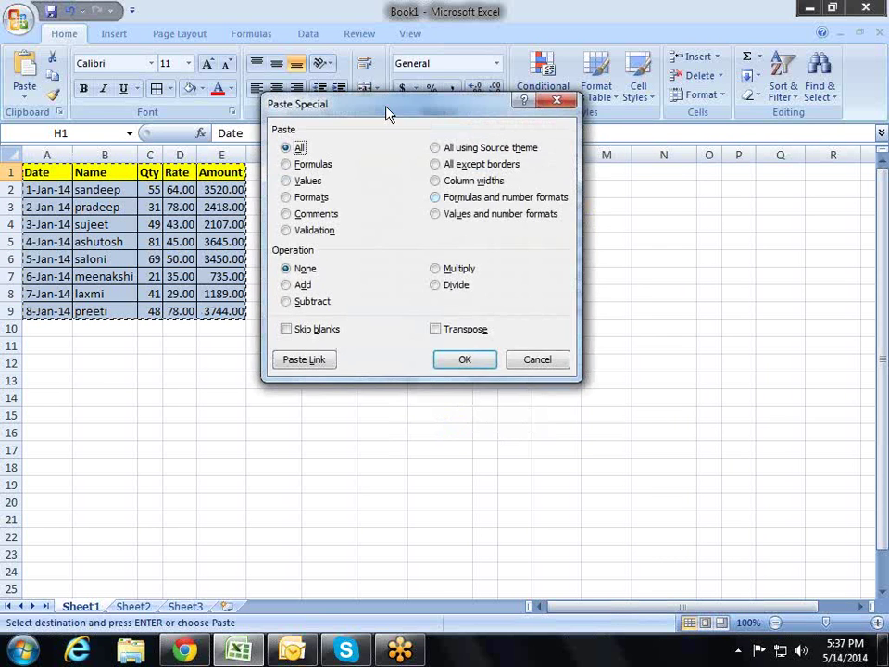
left_click_drag(389, 110, 384, 350)
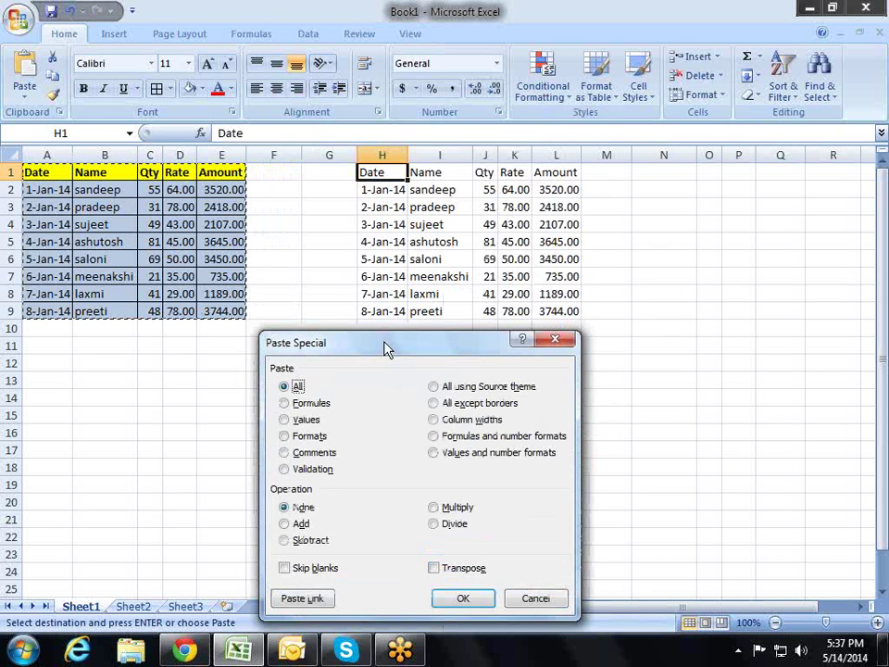
left_click(305, 437)
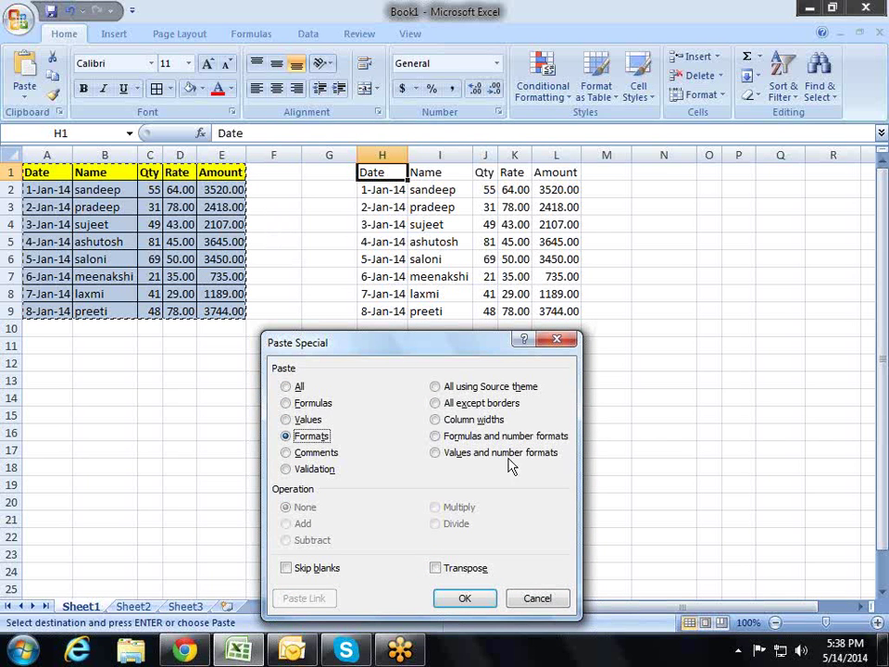
left_click(462, 600)
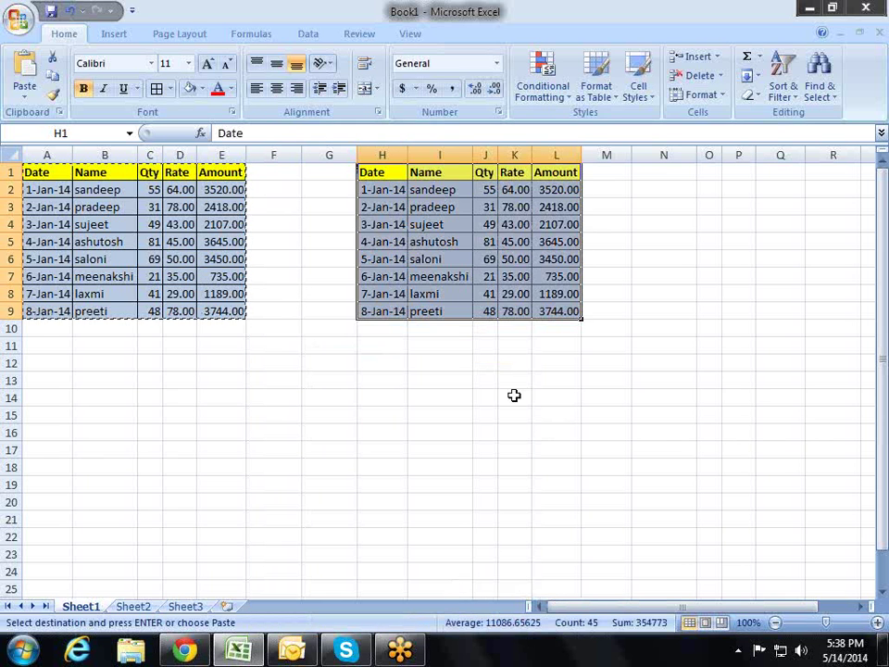
- Check the formatted Amount values down column L to L9
left_click(554, 242)
left_click(554, 190)
left_click(554, 276)
left_click(547, 310)
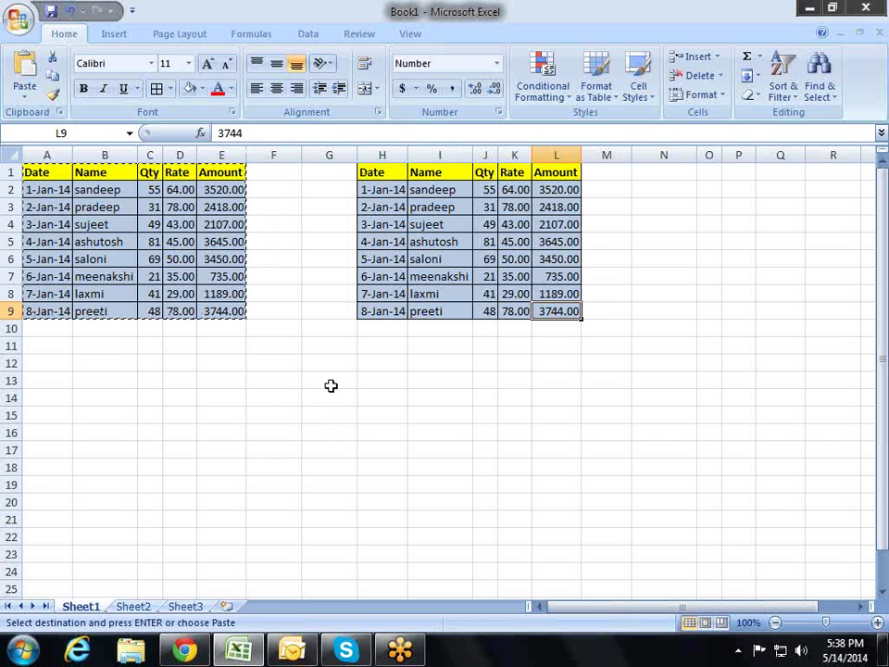
right_click(367, 347)
left_click(408, 415)
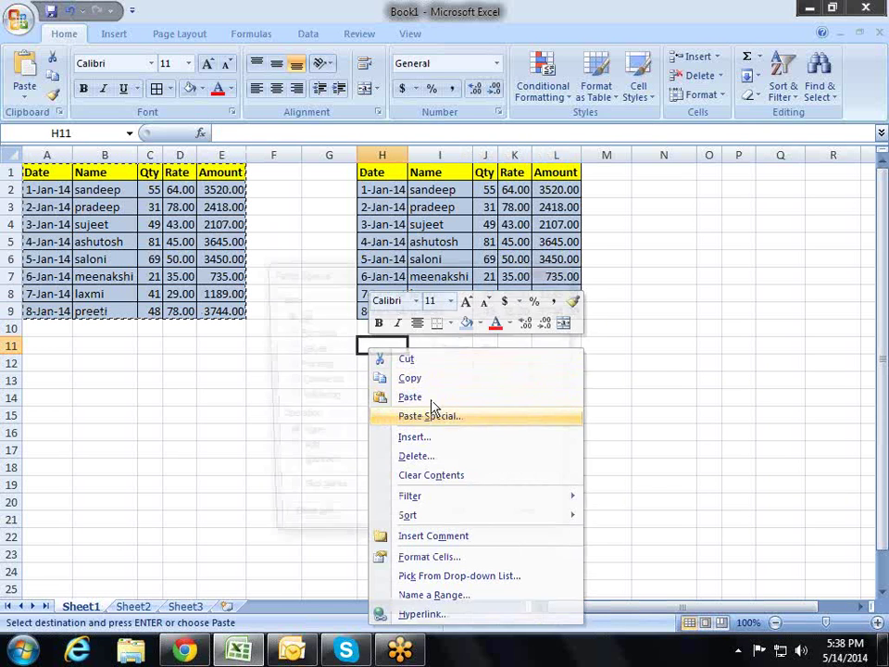
left_click_drag(454, 283, 460, 270)
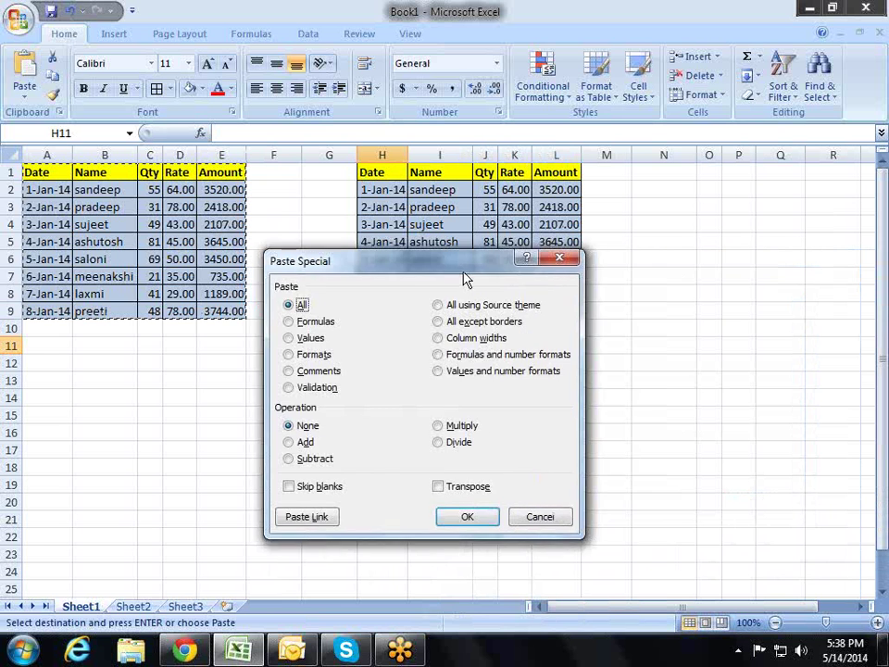
left_click_drag(460, 278, 552, 275)
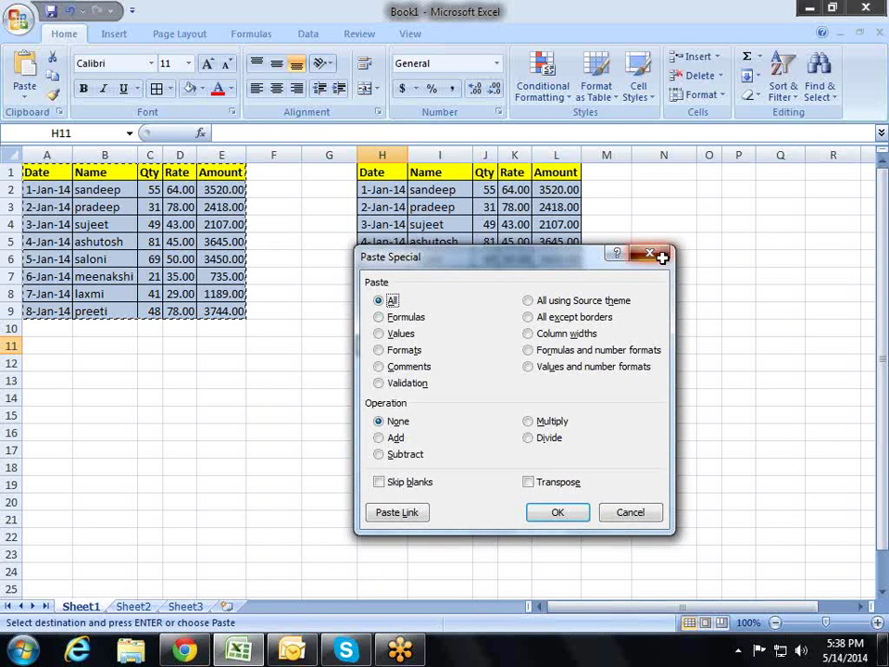
left_click(662, 258)
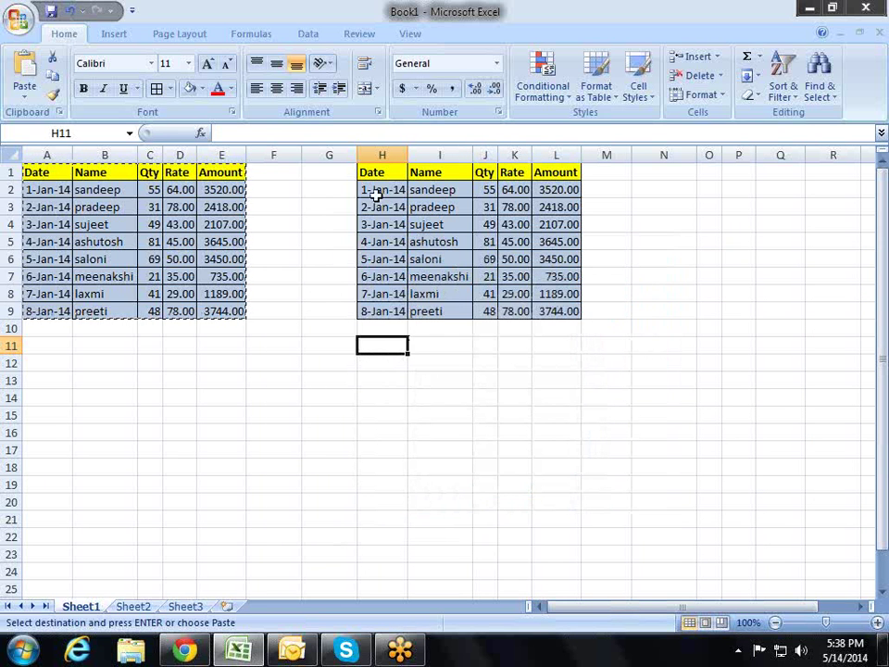
key("ctrl+z")
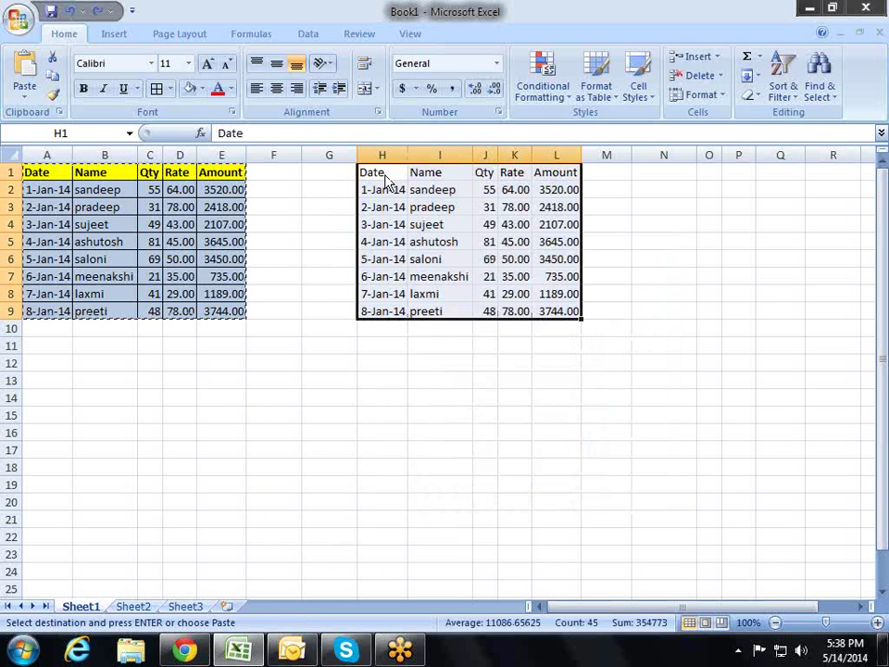
right_click(387, 181)
left_click(431, 245)
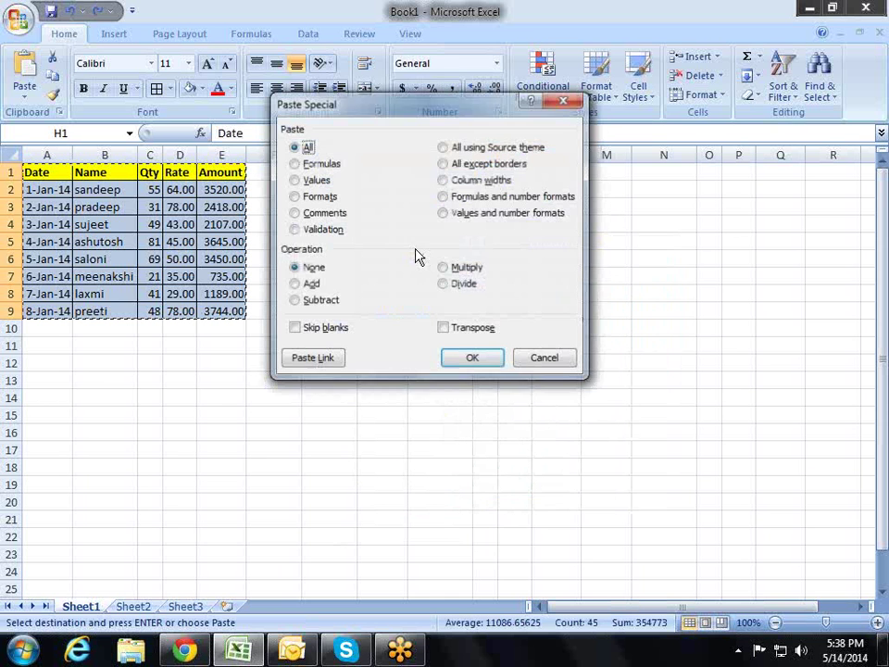
left_click(314, 200)
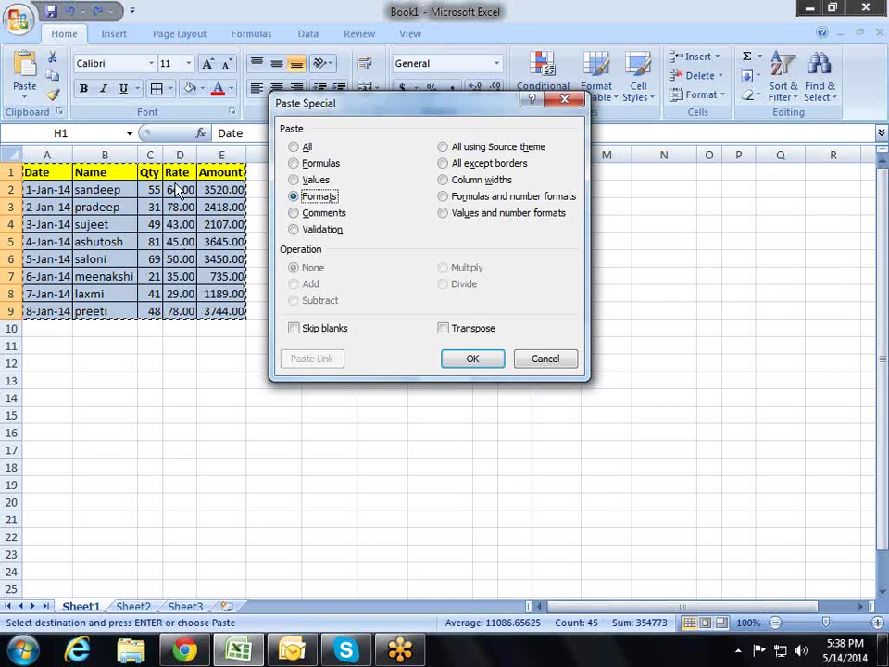
left_click(463, 361)
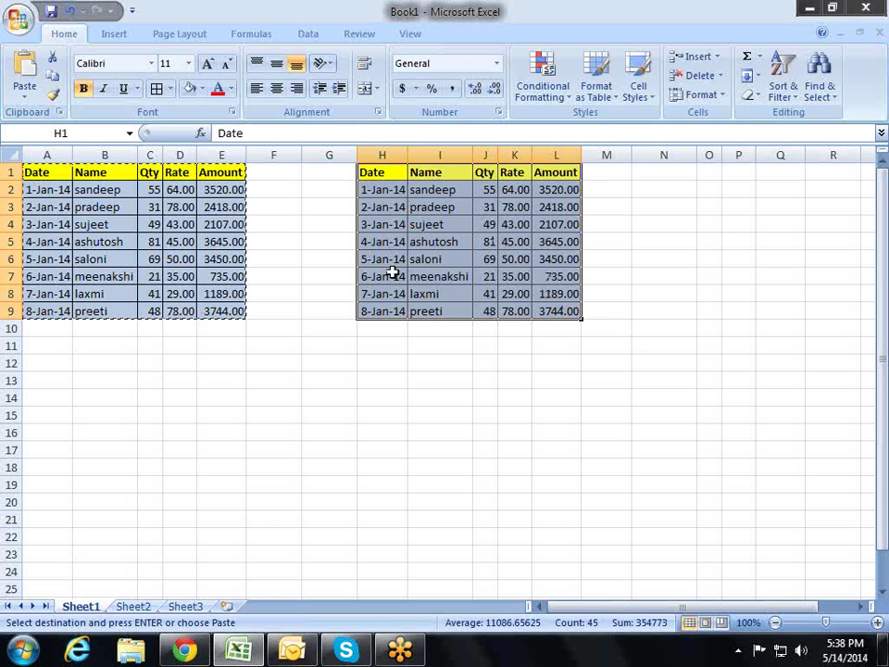
left_click(382, 346)
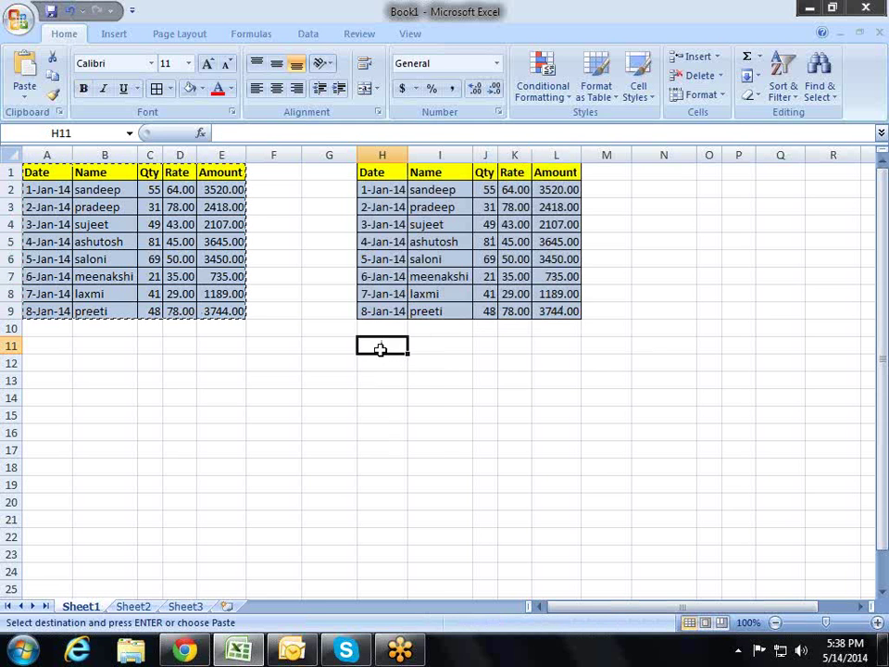
- Paste the table at H11 using Paste Special's 'All except borders' option
right_click(382, 346)
left_click(455, 419)
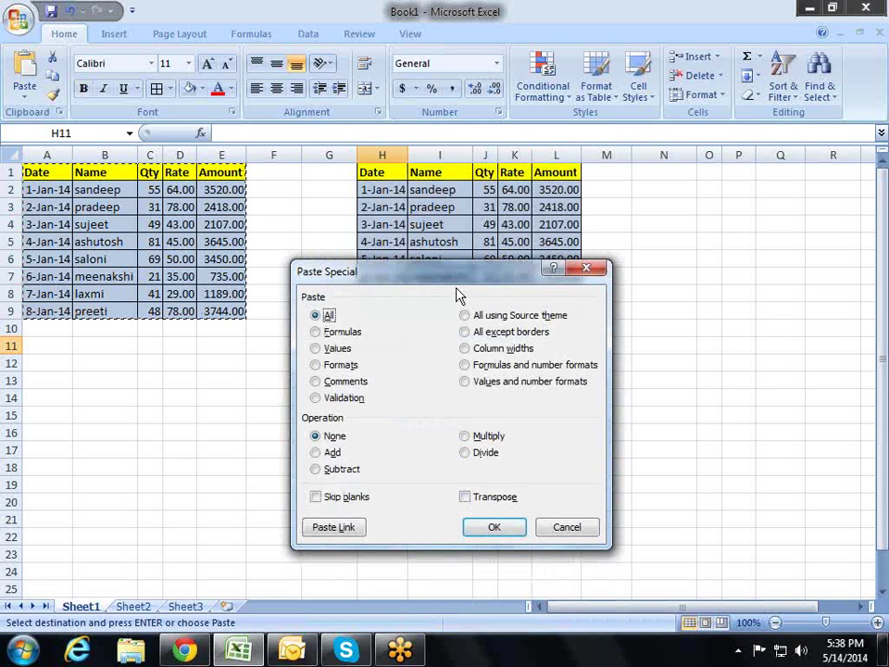
left_click_drag(505, 276, 729, 168)
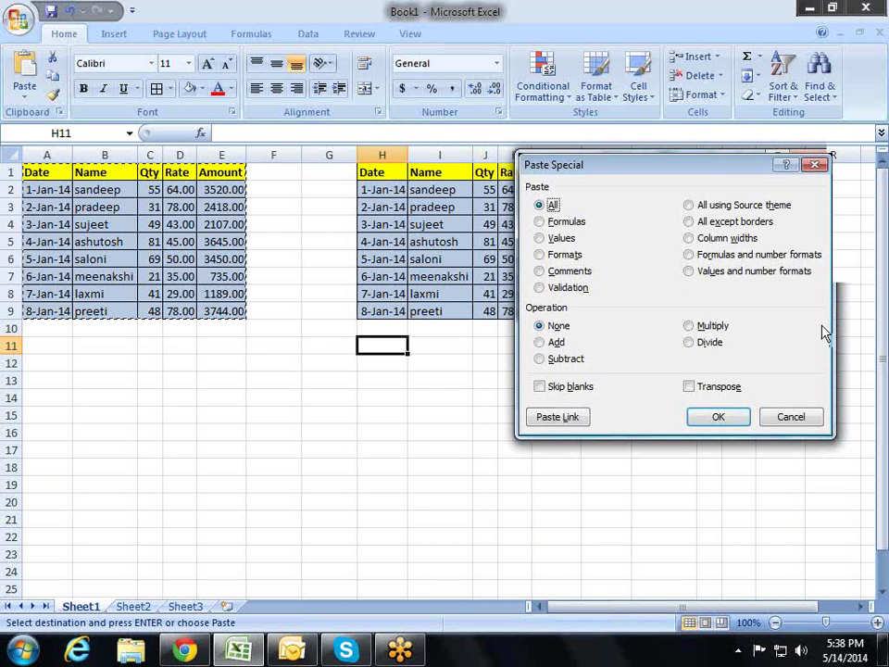
left_click(691, 227)
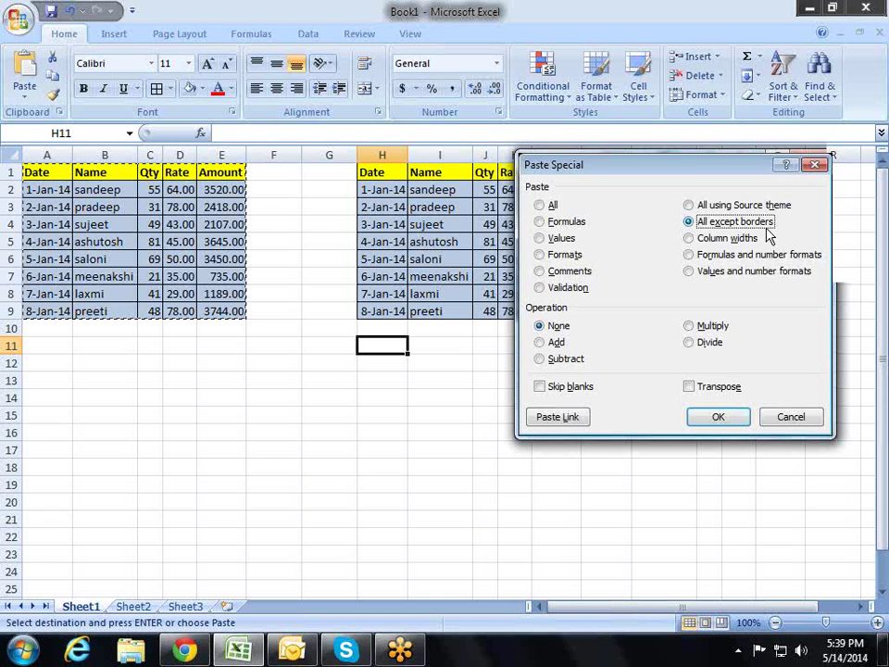
left_click_drag(690, 169, 672, 216)
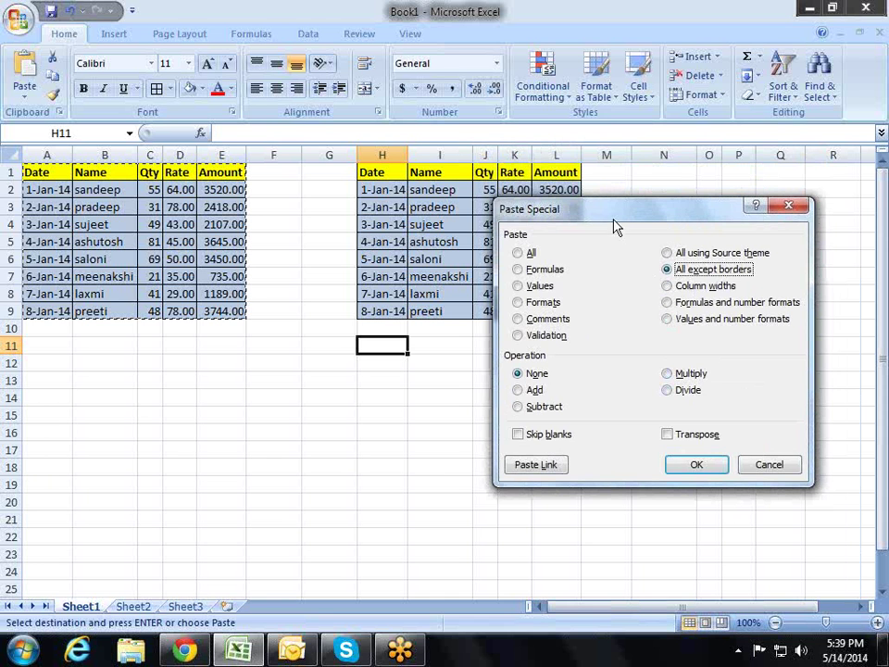
left_click_drag(669, 214, 676, 188)
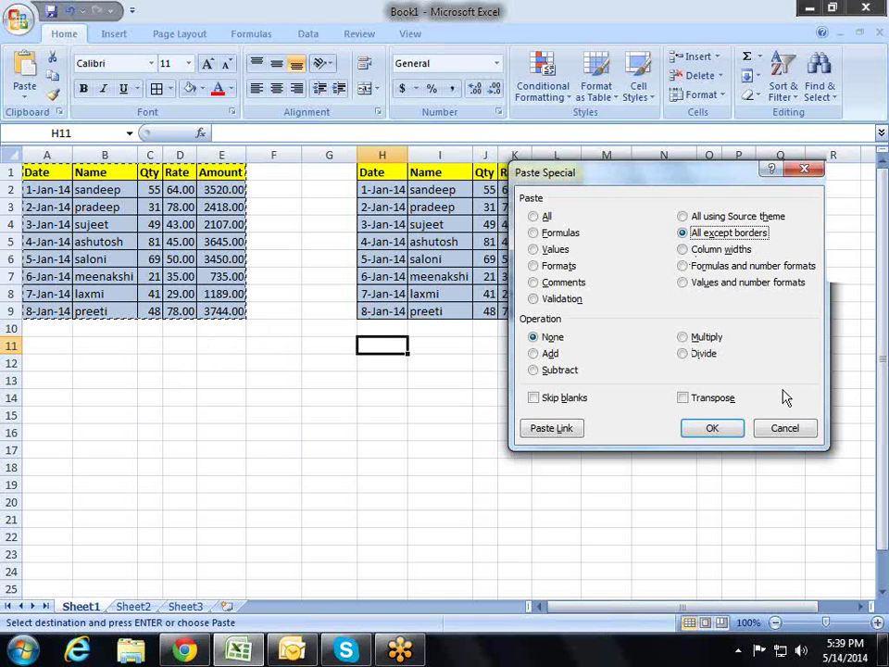
left_click(730, 431)
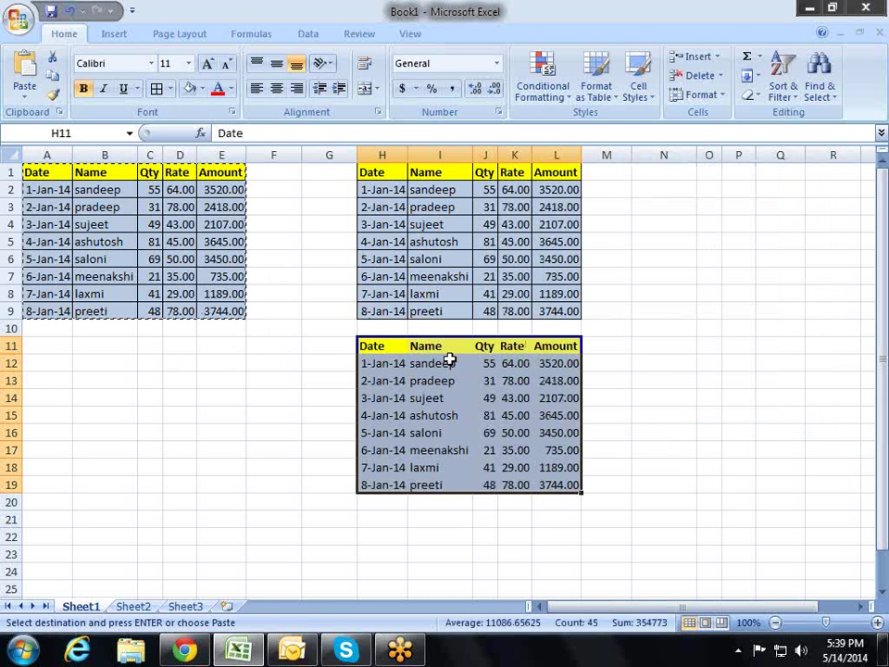
- Check the pasted Qty in J13 and Amount cells L12, L15, L16 and L18
left_click(484, 381)
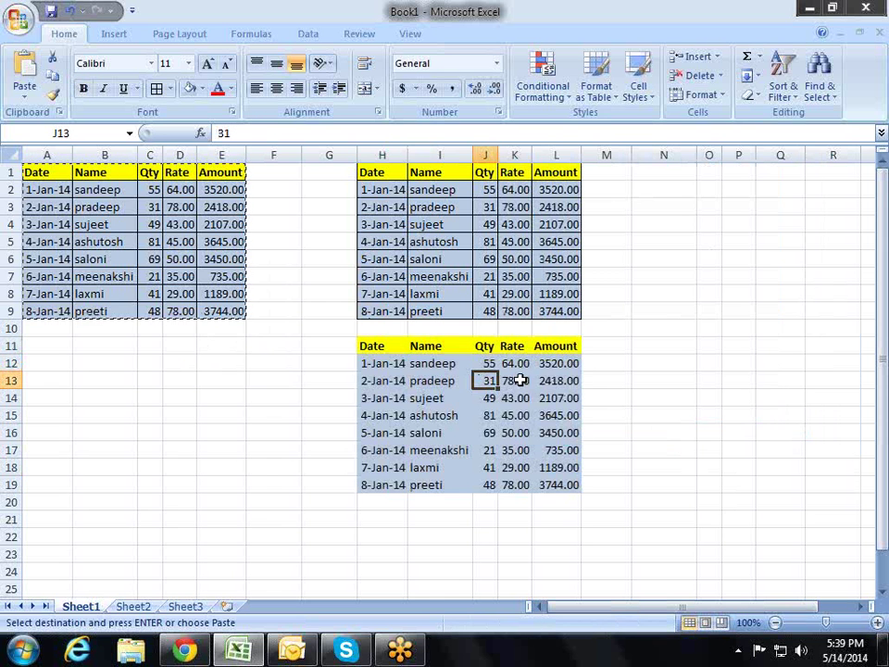
left_click(559, 363)
left_click(554, 430)
left_click(561, 467)
left_click(561, 413)
- View L13's formula =J13*K13 in edit mode, then select empty columns F and G
left_click(565, 378)
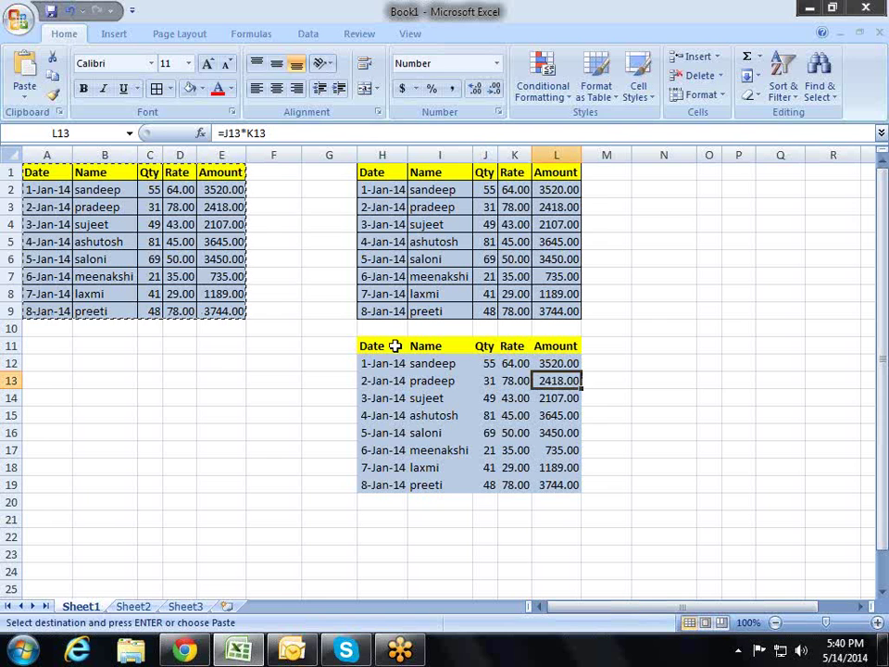
key("F2")
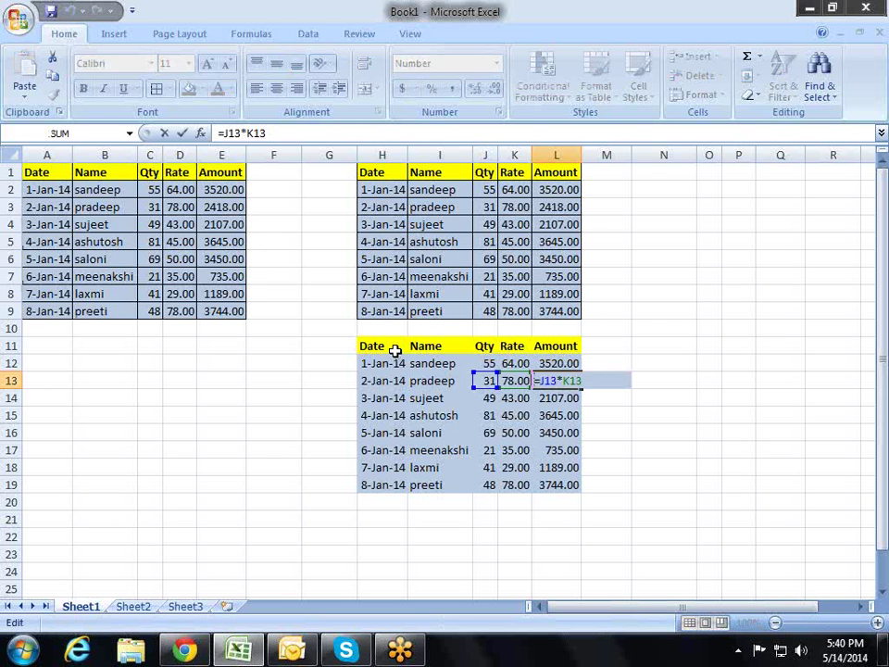
key("Escape")
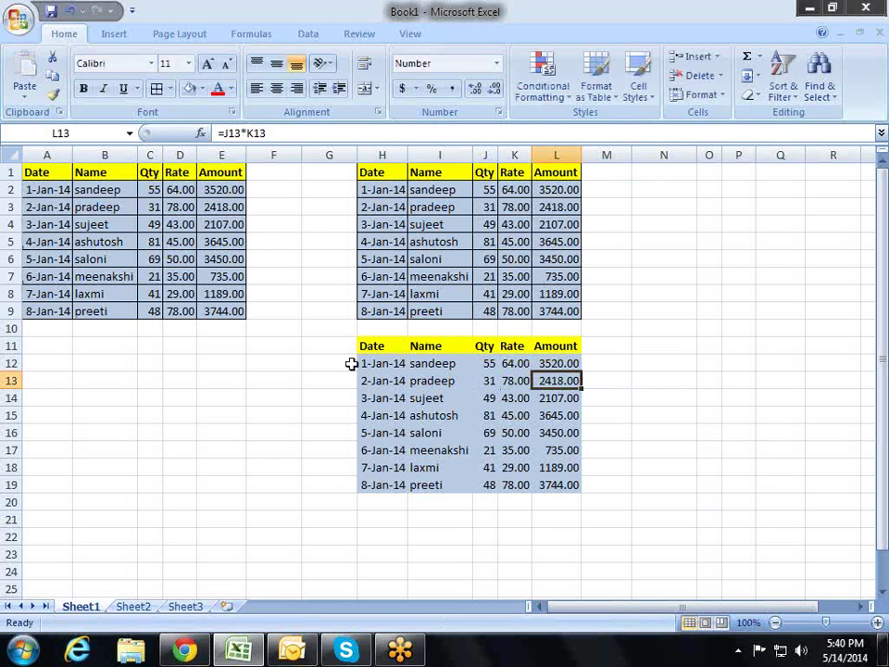
left_click_drag(343, 154, 278, 157)
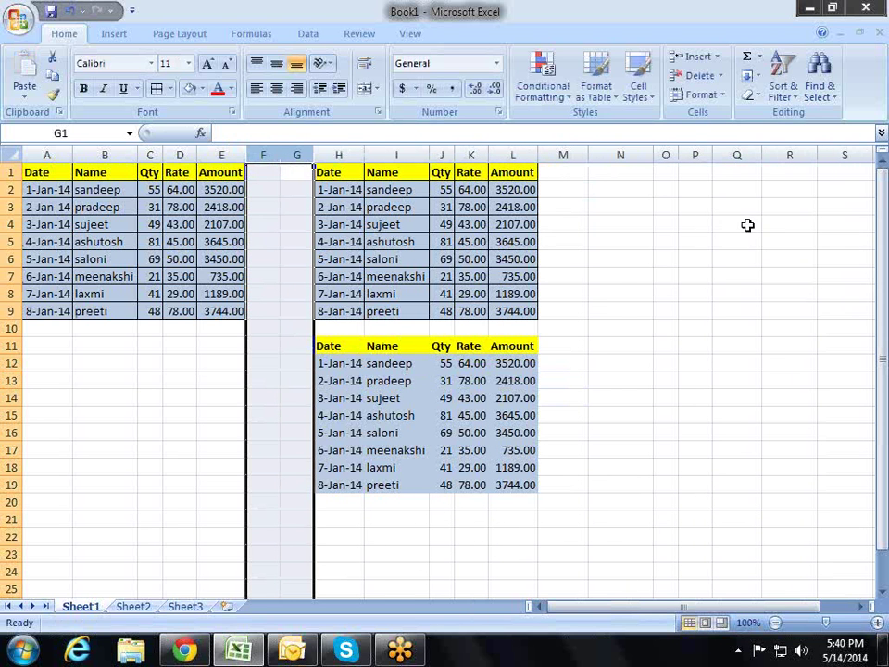
- Delete the pasted copies in columns H through L
right_click(600, 176)
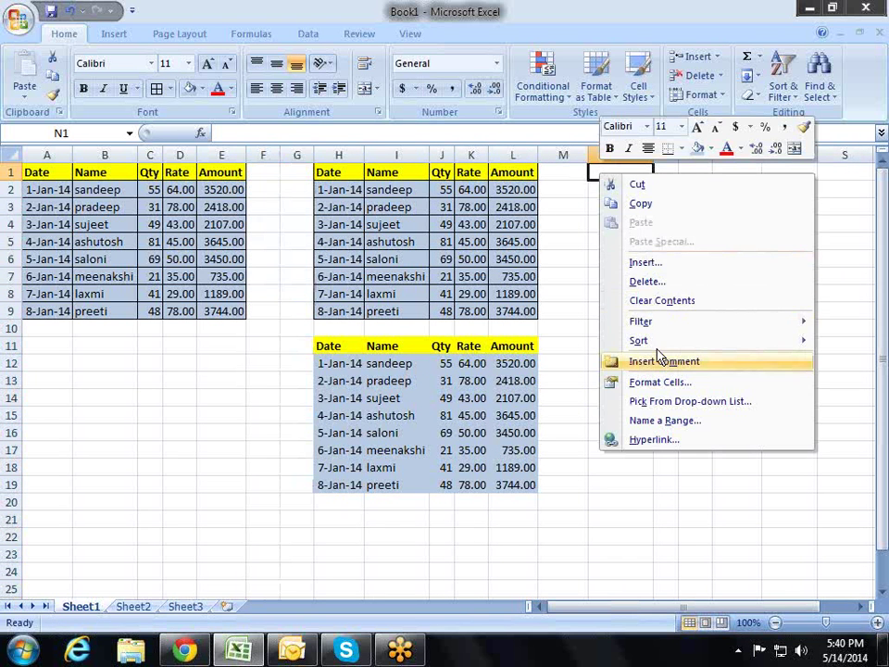
key("Escape")
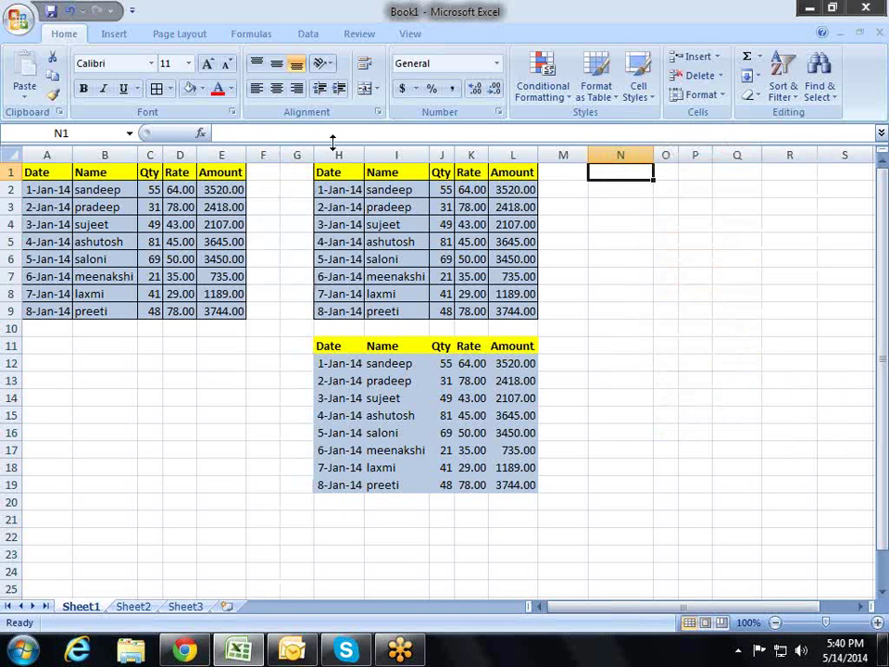
left_click_drag(339, 153, 521, 154)
right_click(523, 154)
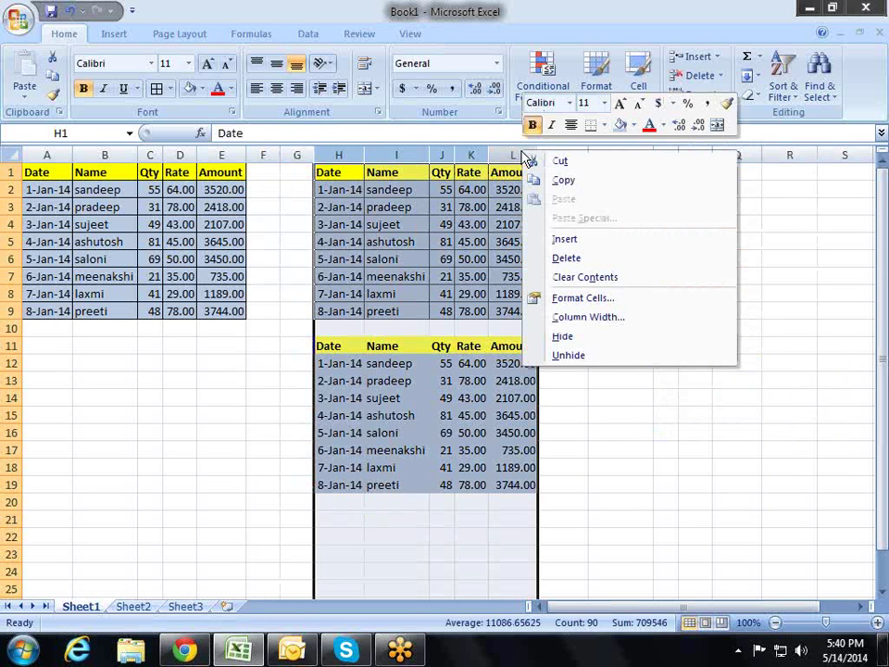
left_click(566, 258)
- Copy the original table A1:E9 and open Paste Special at cell H1
left_click(397, 239)
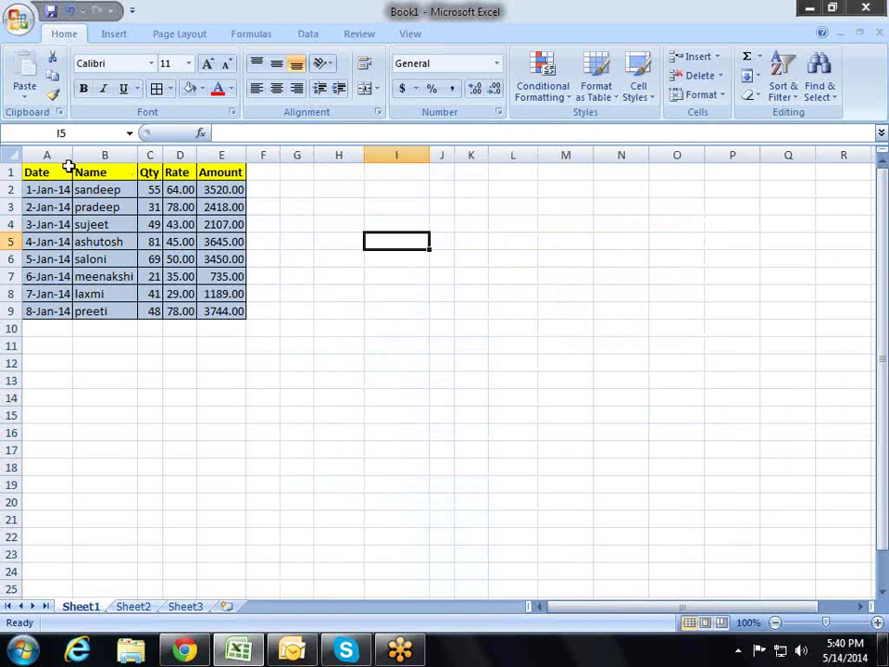
left_click_drag(68, 172, 236, 309)
right_click(225, 241)
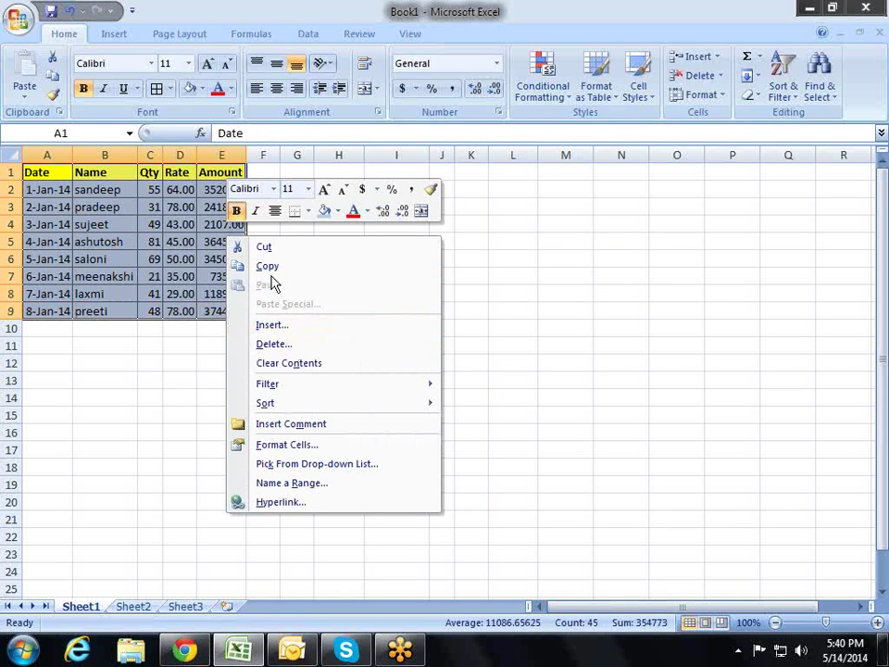
left_click(269, 266)
right_click(359, 176)
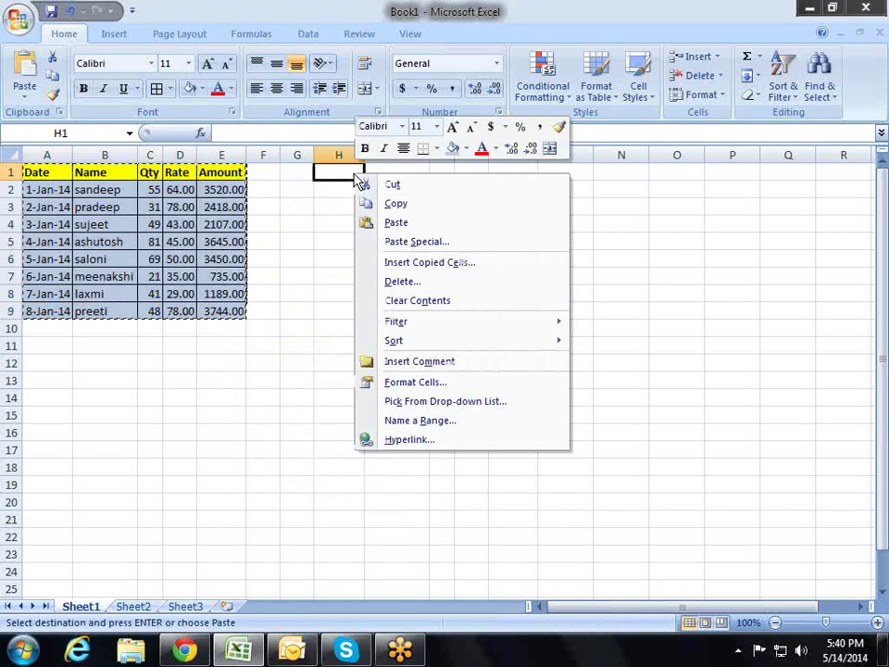
left_click(398, 241)
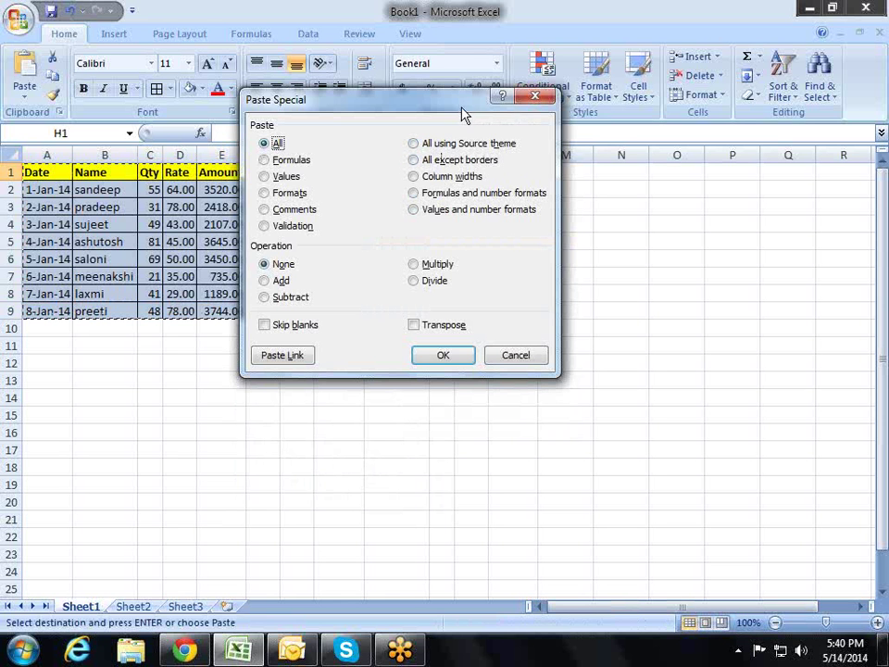
left_click_drag(462, 108, 477, 285)
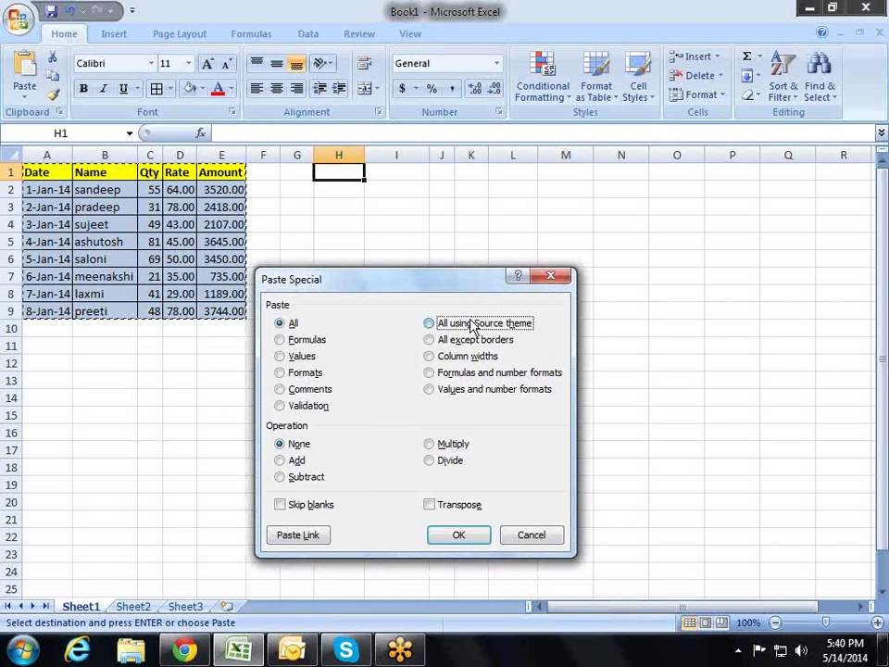
- Paste the table into H1:L9 with 'All using Source theme'
left_click(472, 325)
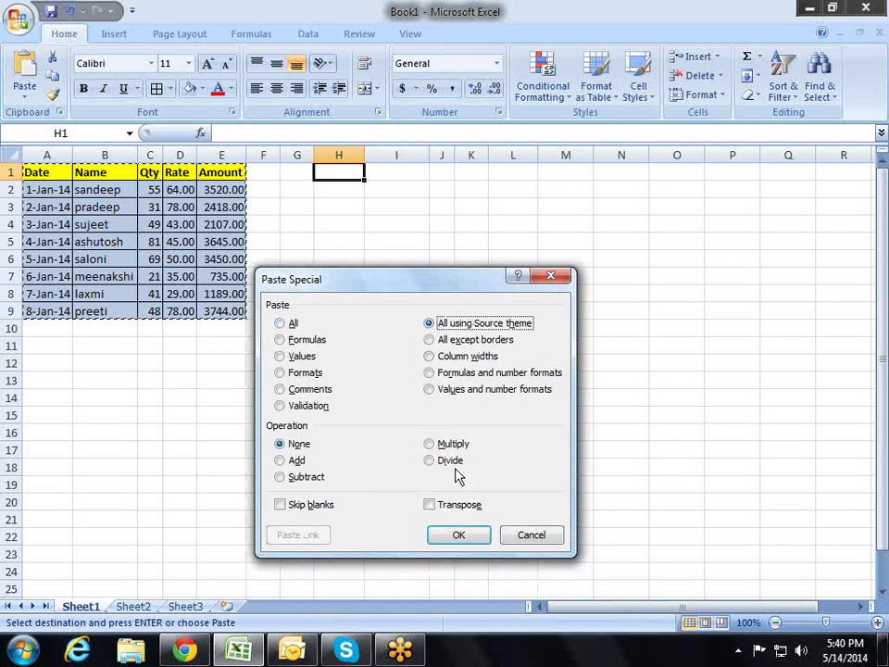
left_click(458, 535)
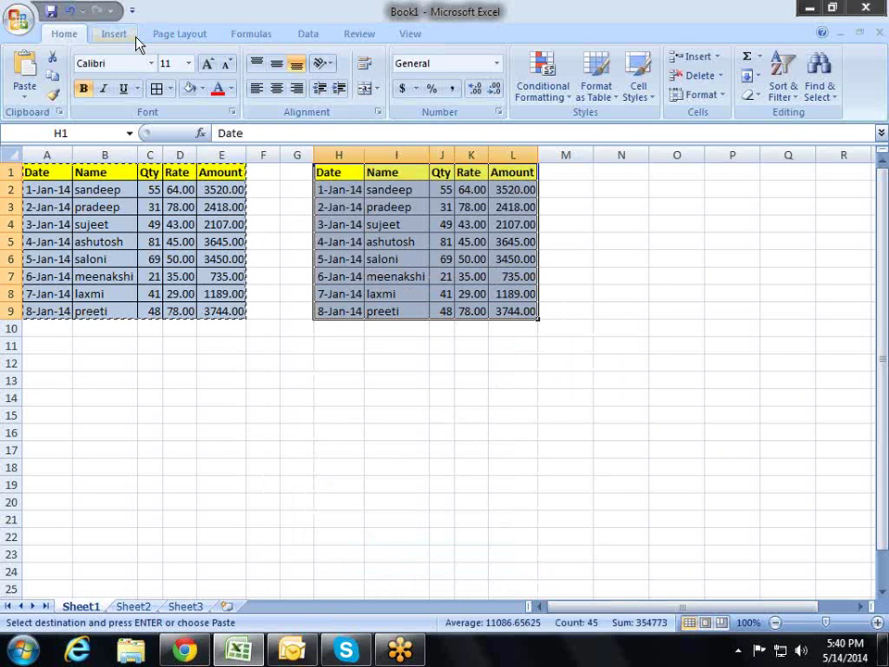
left_click(124, 39)
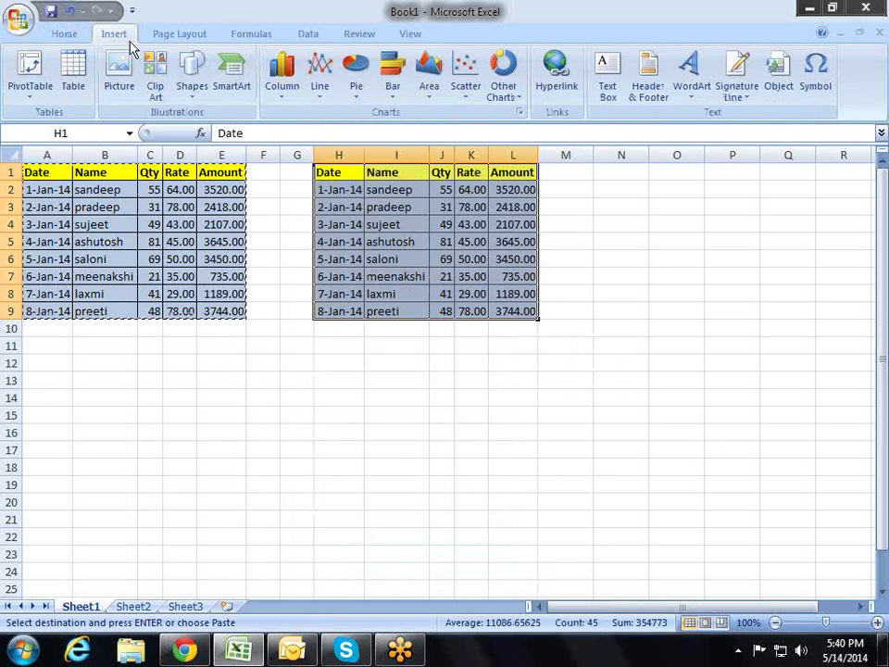
left_click(198, 34)
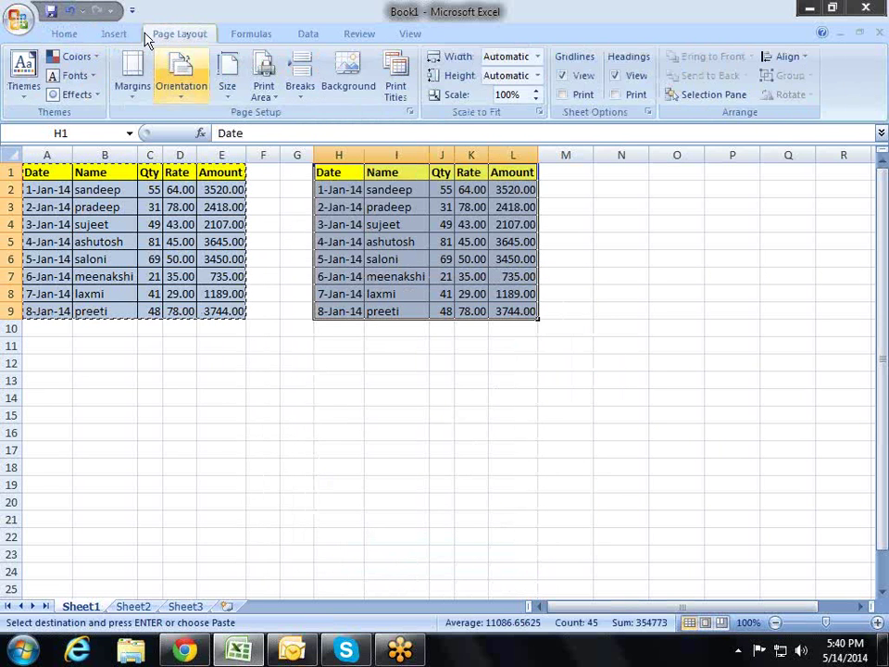
- Check the Themes list without changing it, then select columns H to L
left_click(38, 93)
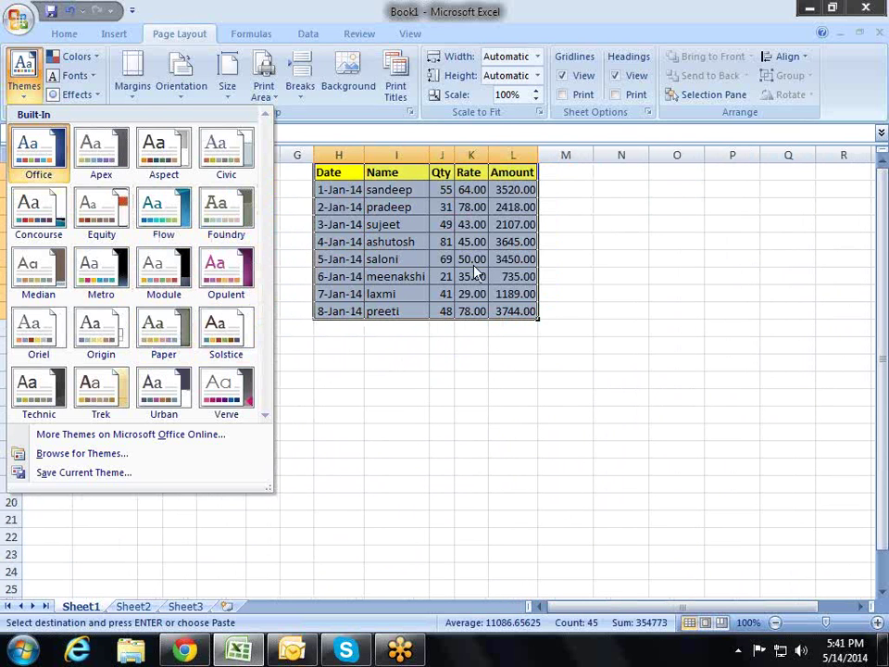
left_click(480, 275)
left_click_drag(350, 153, 513, 155)
right_click(513, 156)
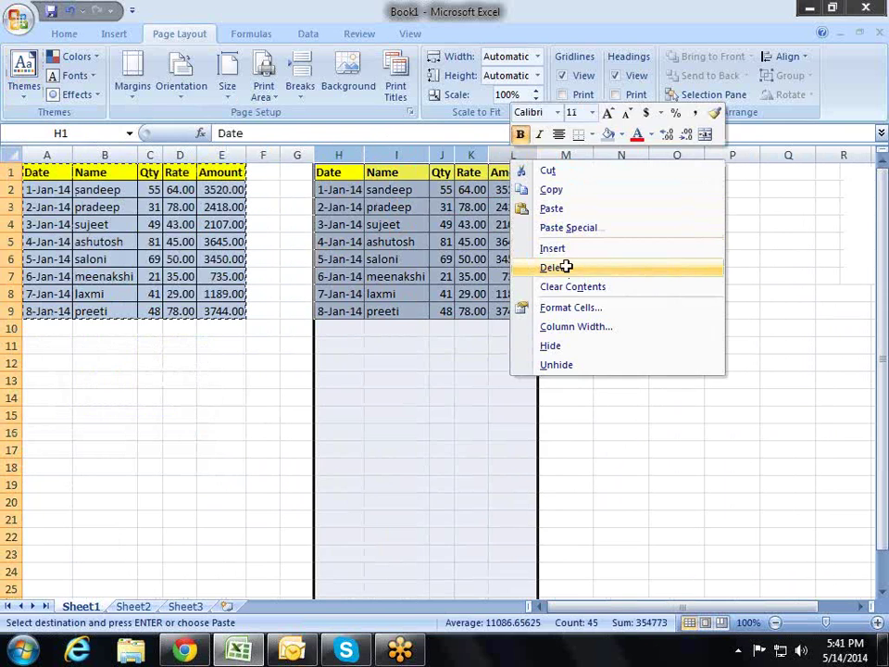
- Delete columns H to L holding the copied table, then select cell K5
left_click(571, 269)
left_click(516, 239)
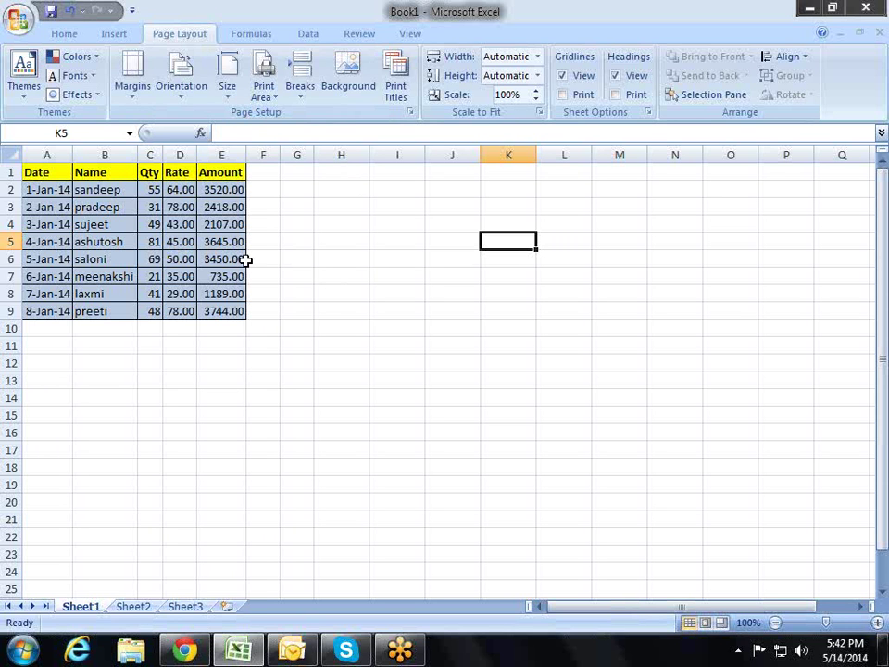
- Copy the A1:E9 table, open Paste Special at H1, then close it without pasting
left_click_drag(47, 174, 234, 307)
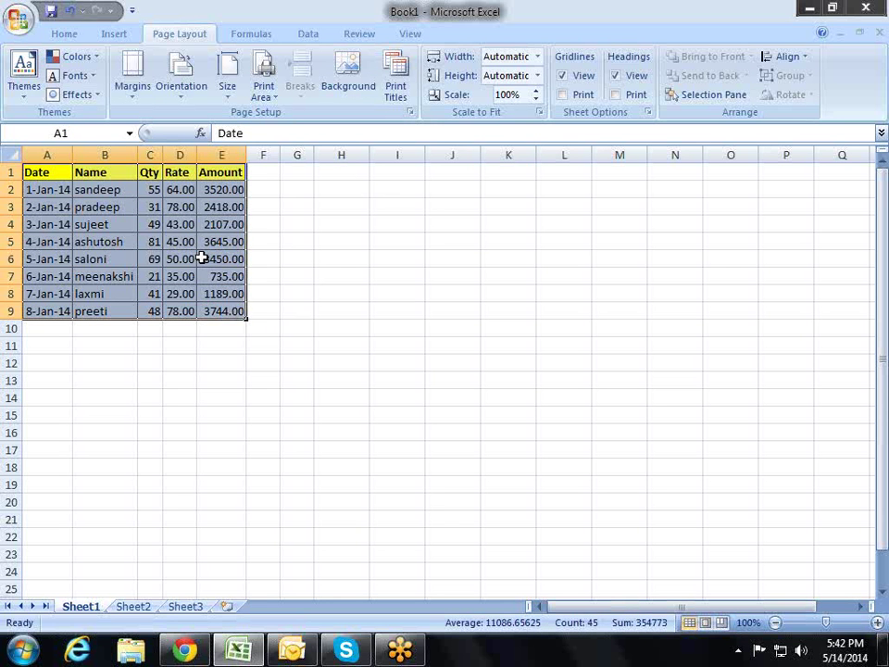
right_click(204, 256)
left_click(239, 289)
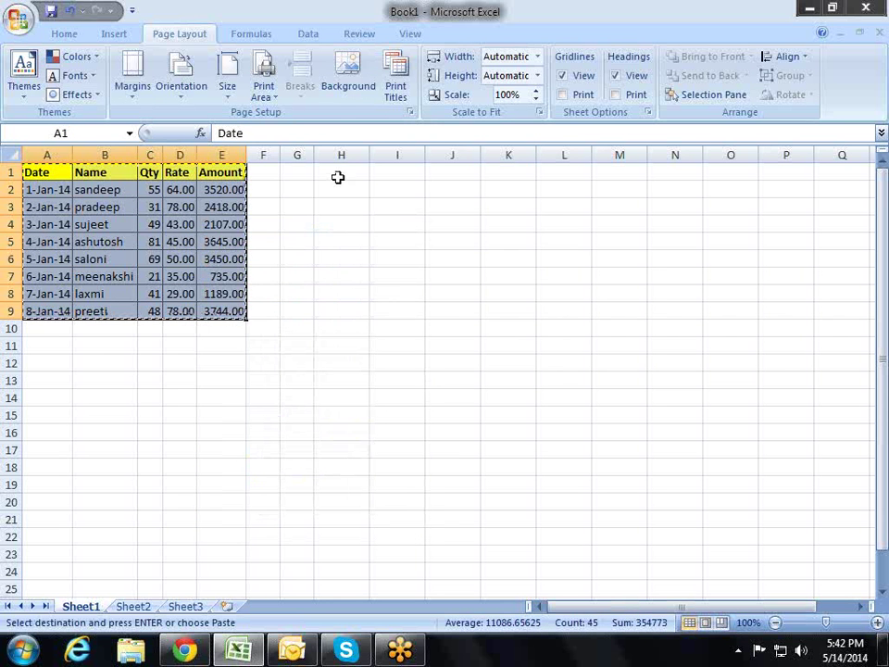
right_click(340, 176)
left_click(401, 246)
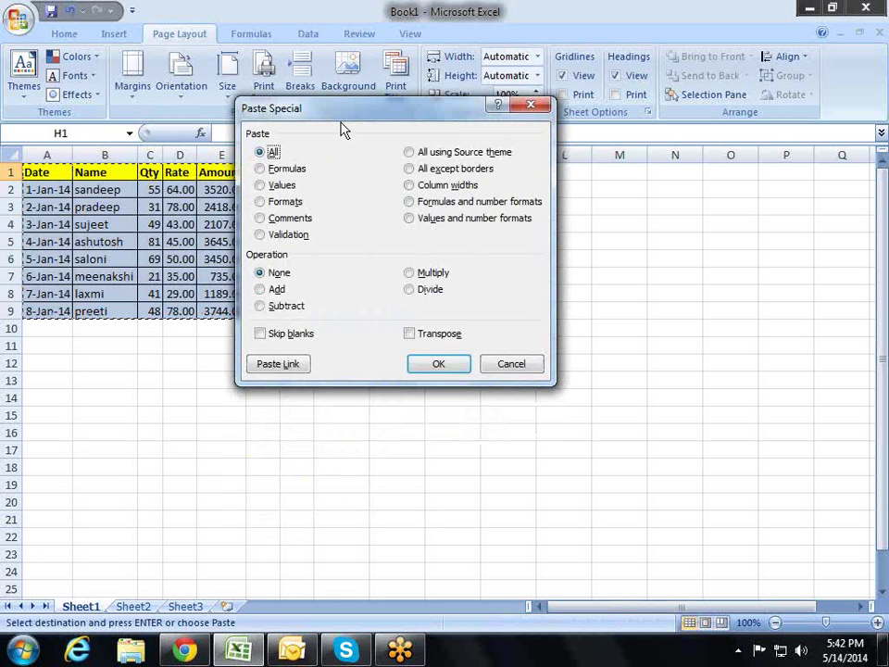
left_click_drag(338, 116, 431, 151)
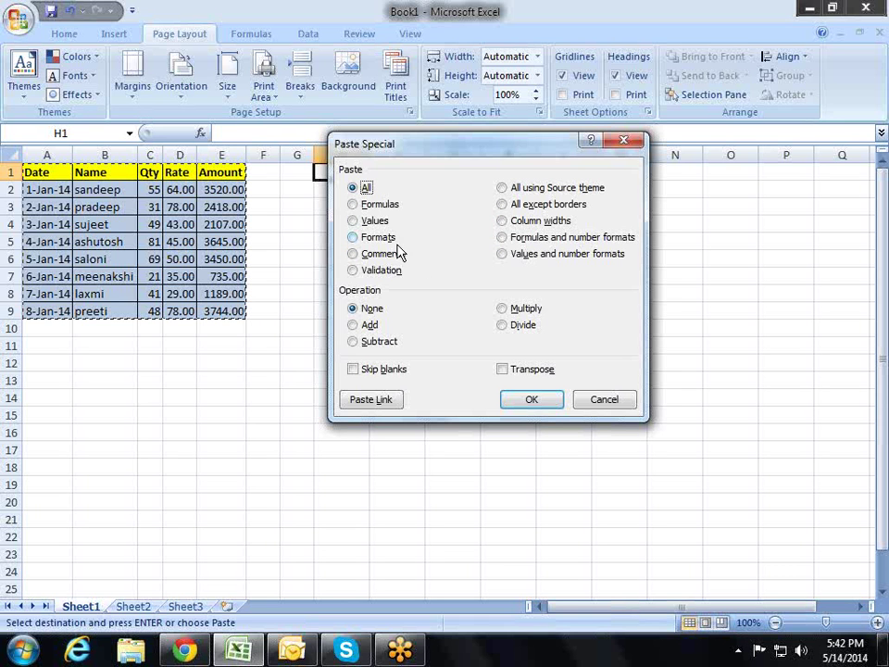
left_click(620, 145)
- Add a comment to the Rate cell D2 with the sample text 'jlkjmdlsf sdf' plus a second line
right_click(190, 197)
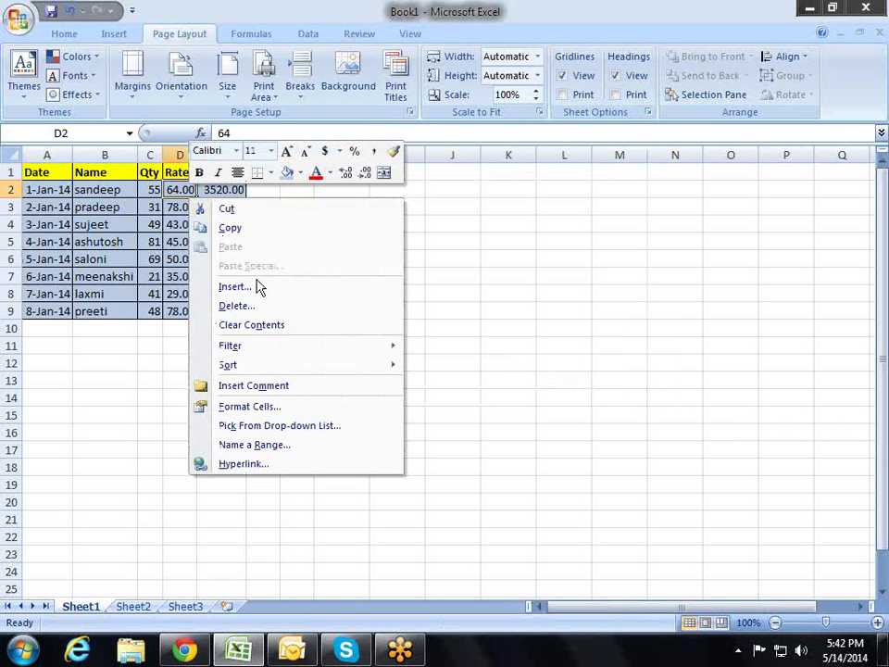
left_click(275, 387)
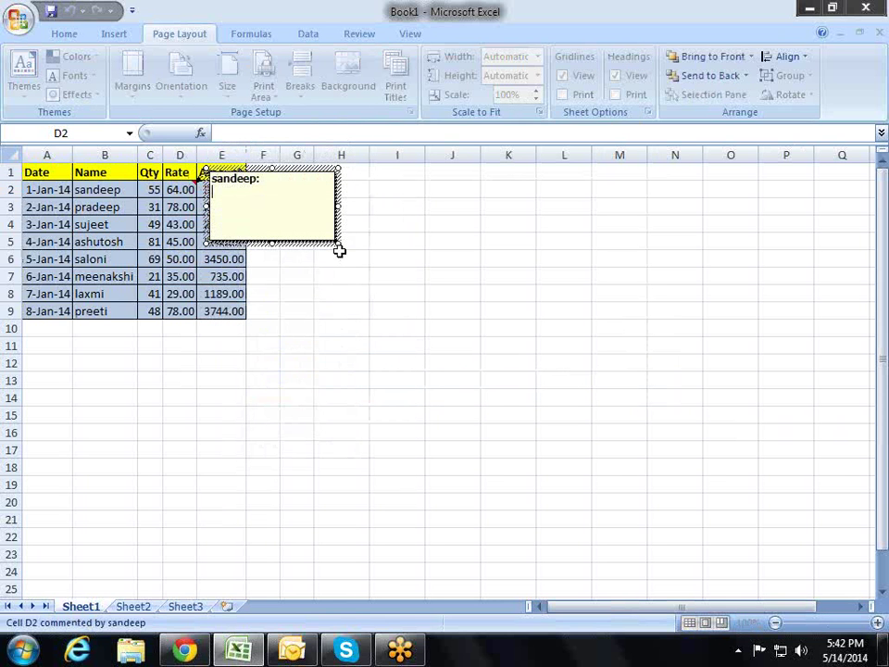
type("sdfsdfjlkjmdlsf ")
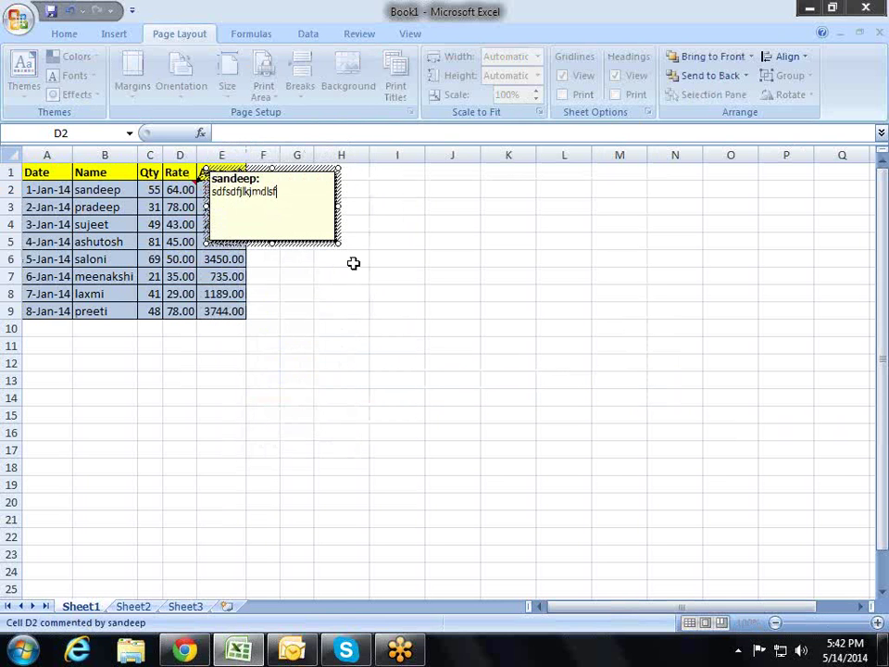
type("sdf")
key("Return")
type("sd")
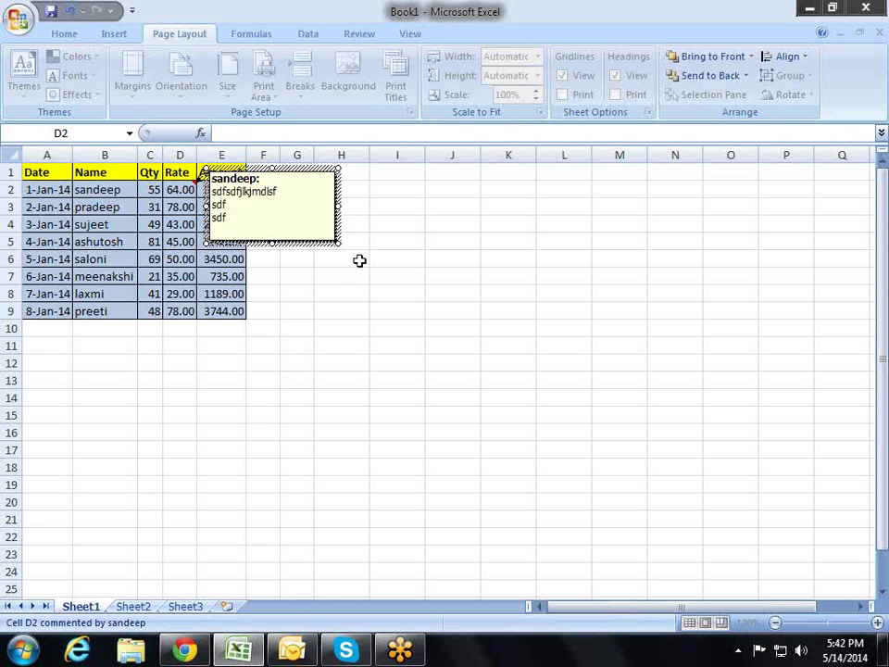
left_click(359, 260)
- Copy D2 and paste it into I4
right_click(180, 189)
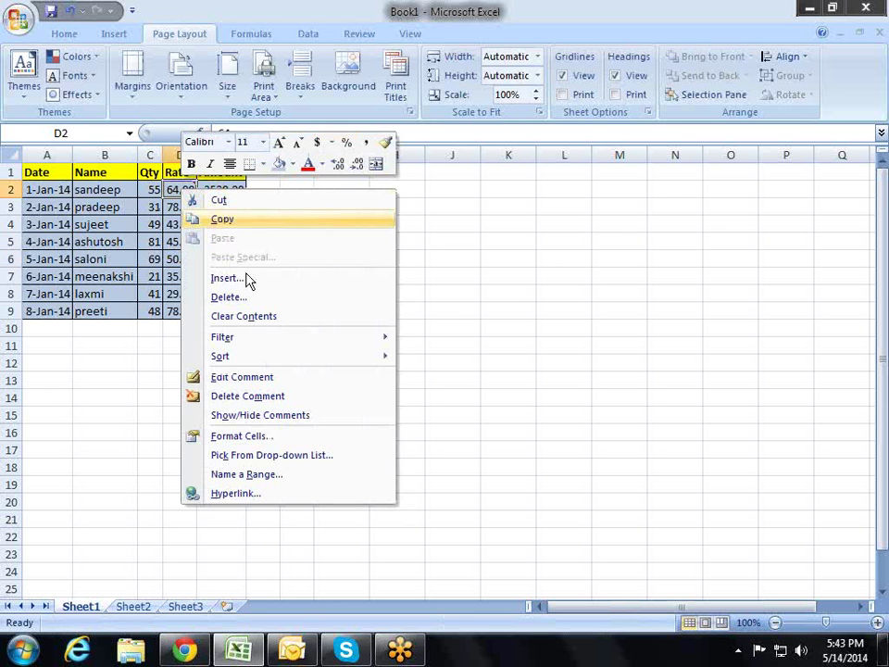
left_click(246, 223)
right_click(405, 222)
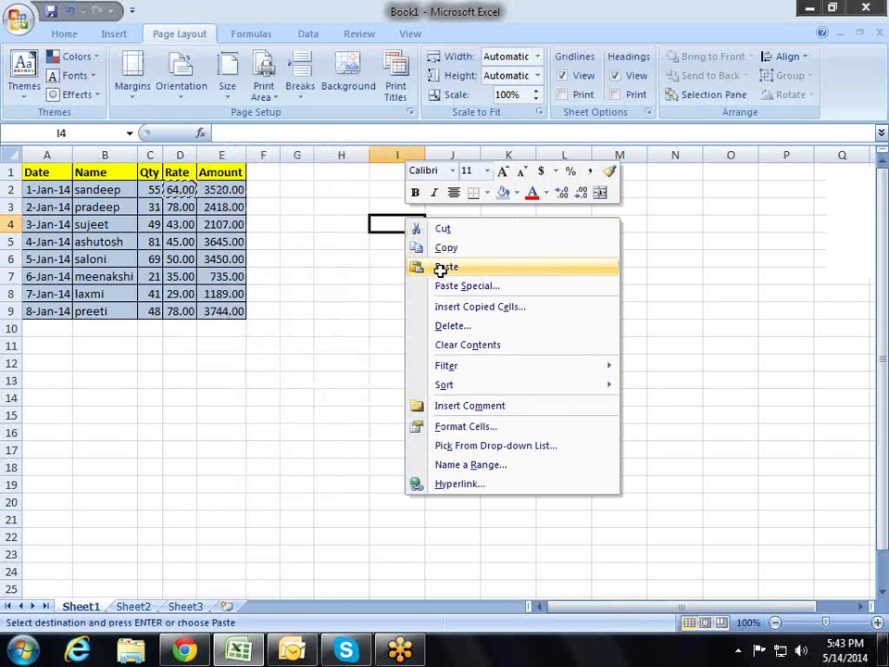
left_click(431, 266)
left_click(482, 289)
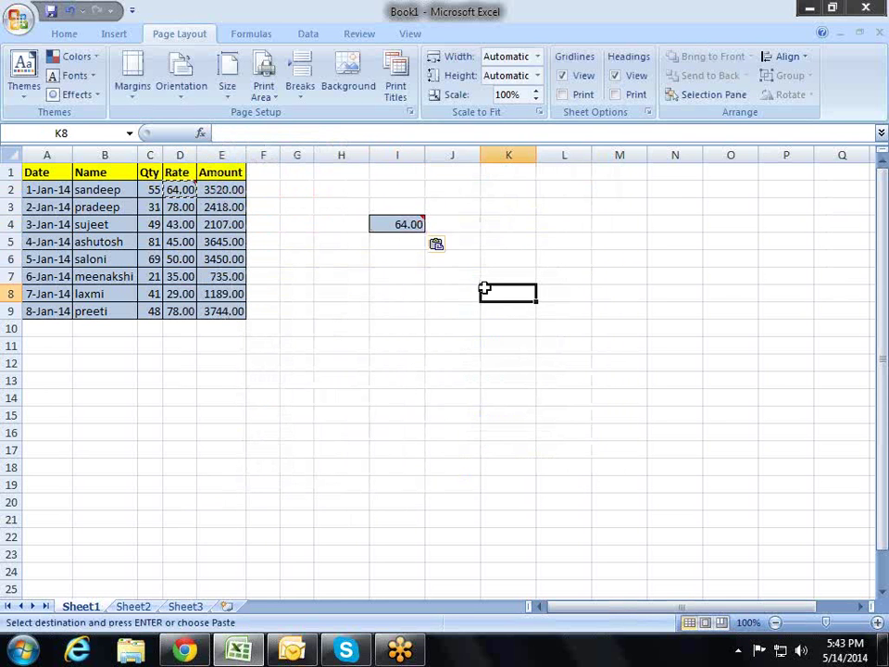
left_click(416, 228)
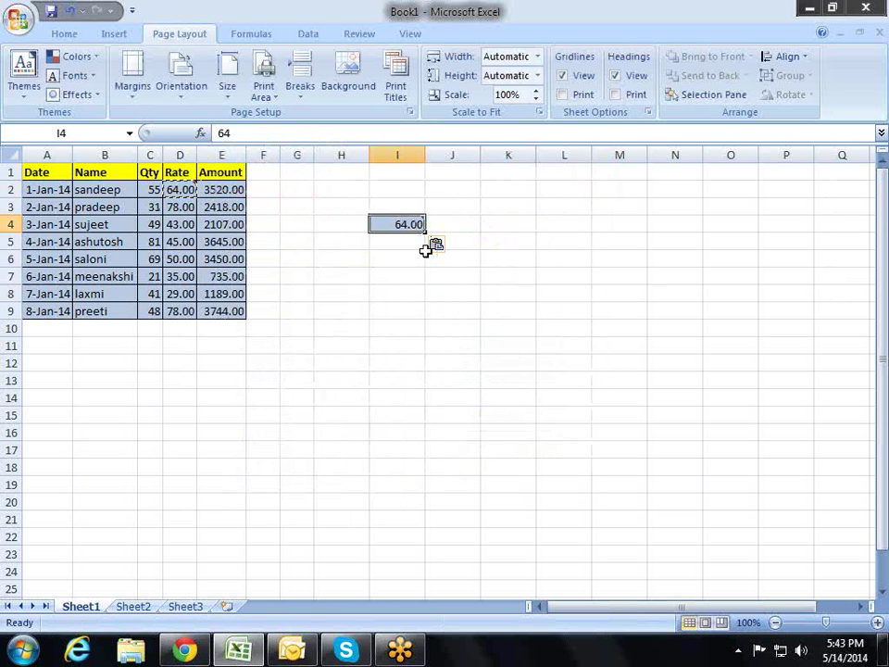
- Delete the pasted comment from I4 and clear its formatting
right_click(408, 231)
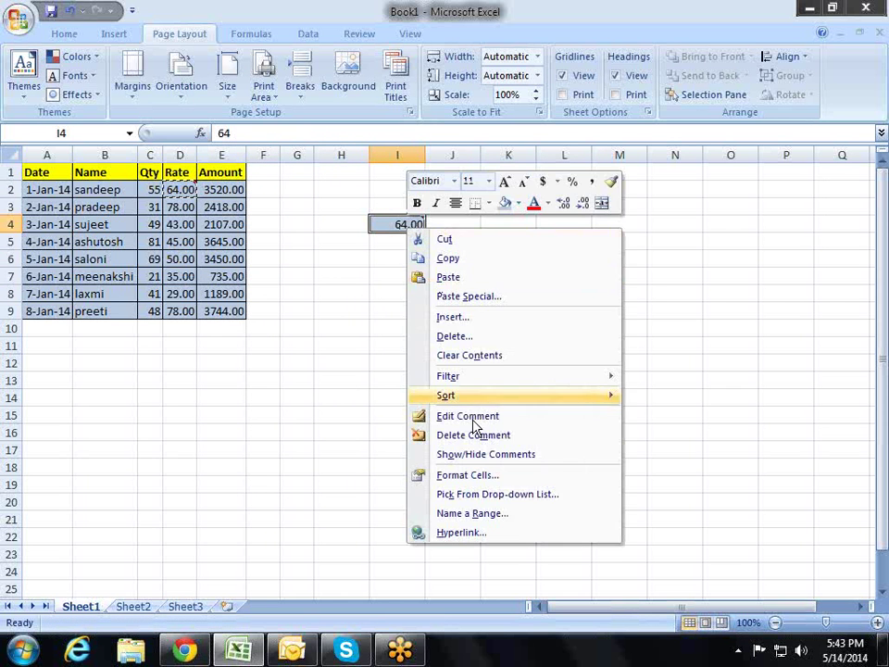
left_click(471, 438)
key("alt+e")
key("a")
key("f")
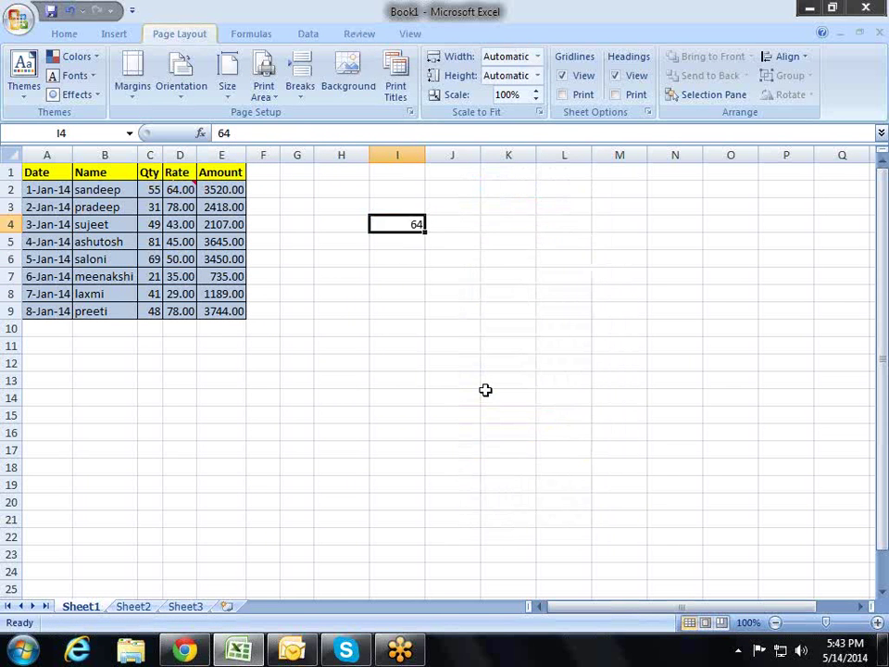
- Copy D2 again and paste only its comment into I3 via Paste Special > Comments
right_click(377, 191)
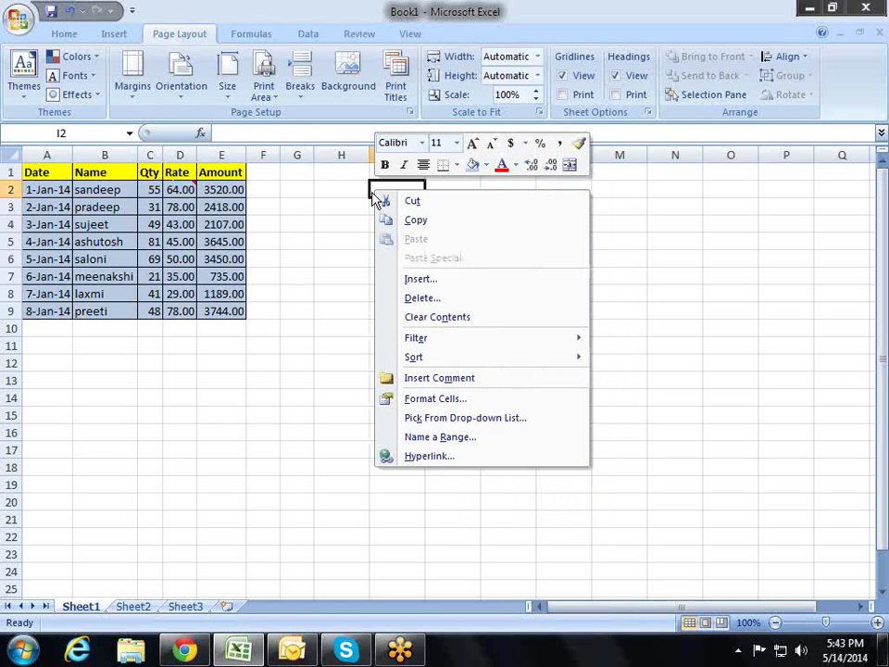
right_click(176, 191)
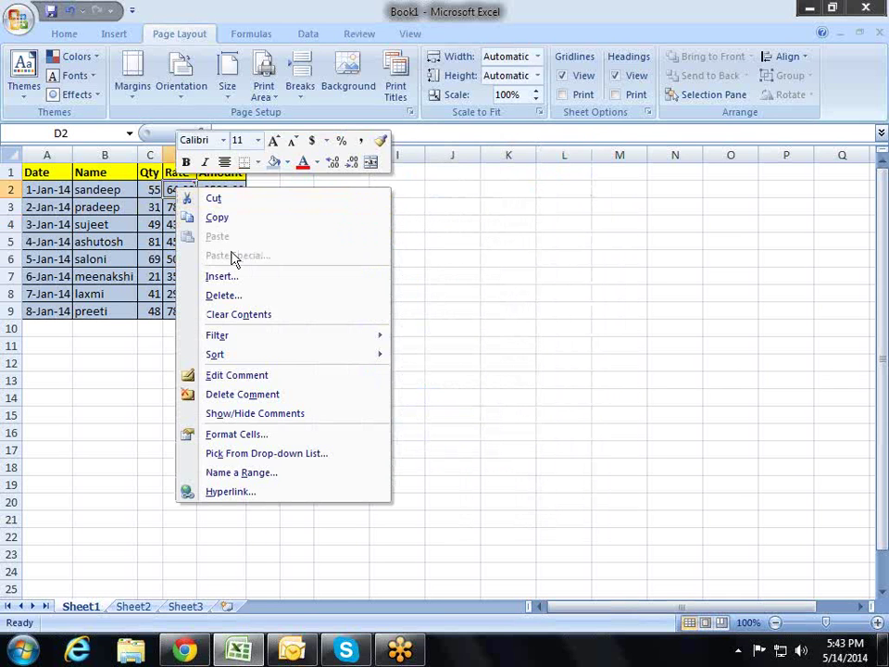
left_click(219, 220)
left_click(385, 207)
right_click(386, 206)
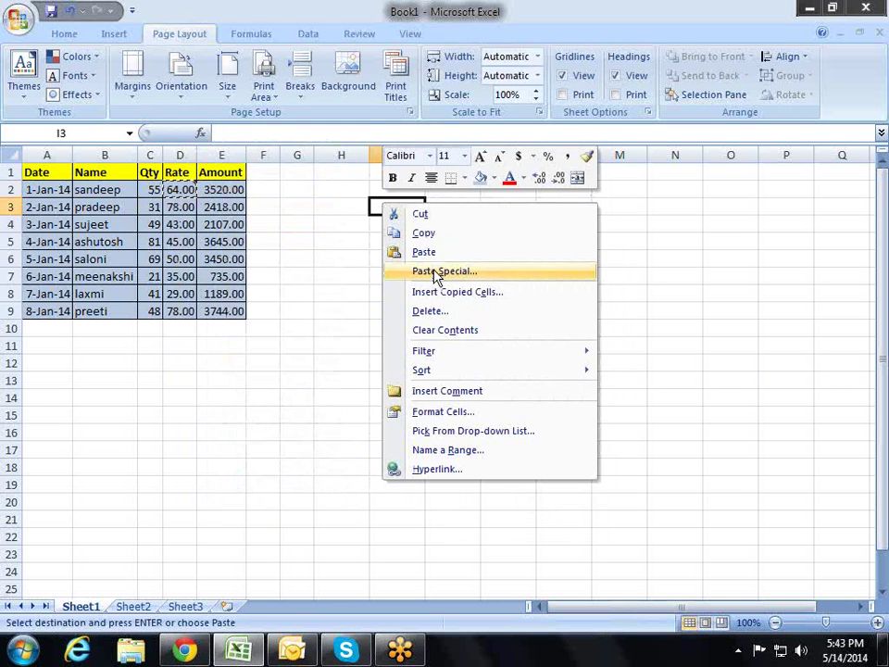
left_click(436, 270)
left_click(348, 242)
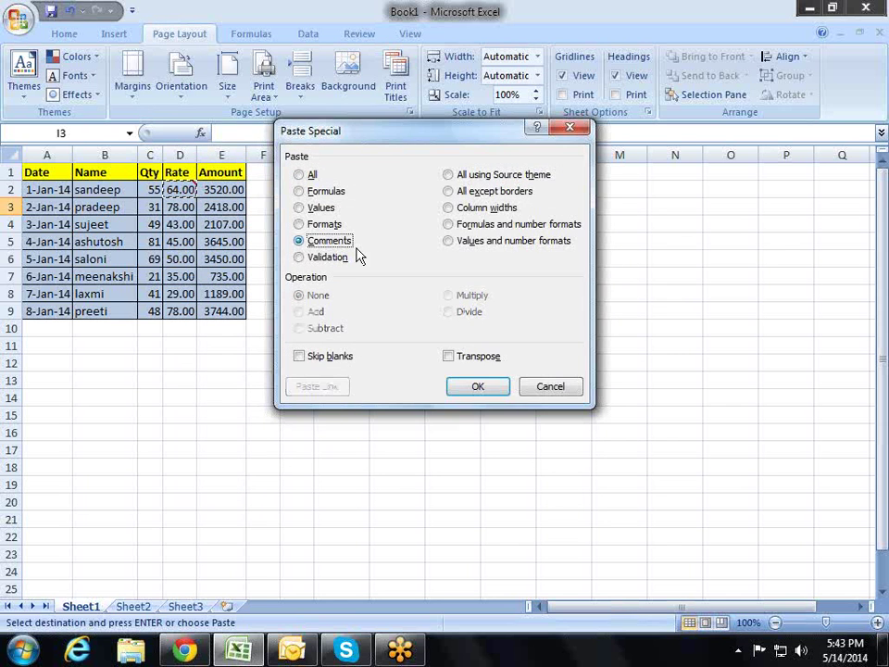
left_click(493, 389)
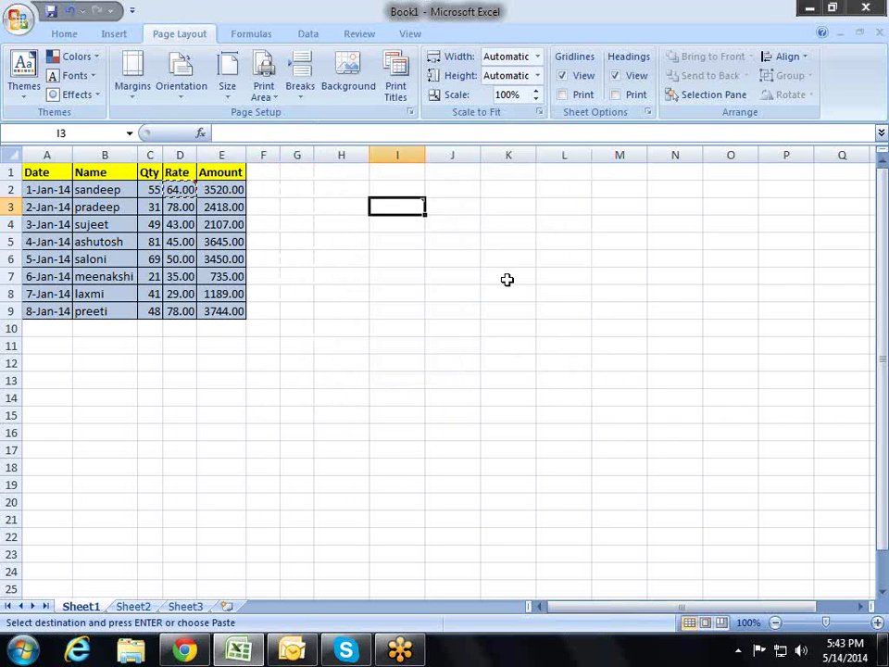
- Reselect I3 to check its pasted comment and bring up its cell actions
left_click(501, 276)
mouse_move(416, 204)
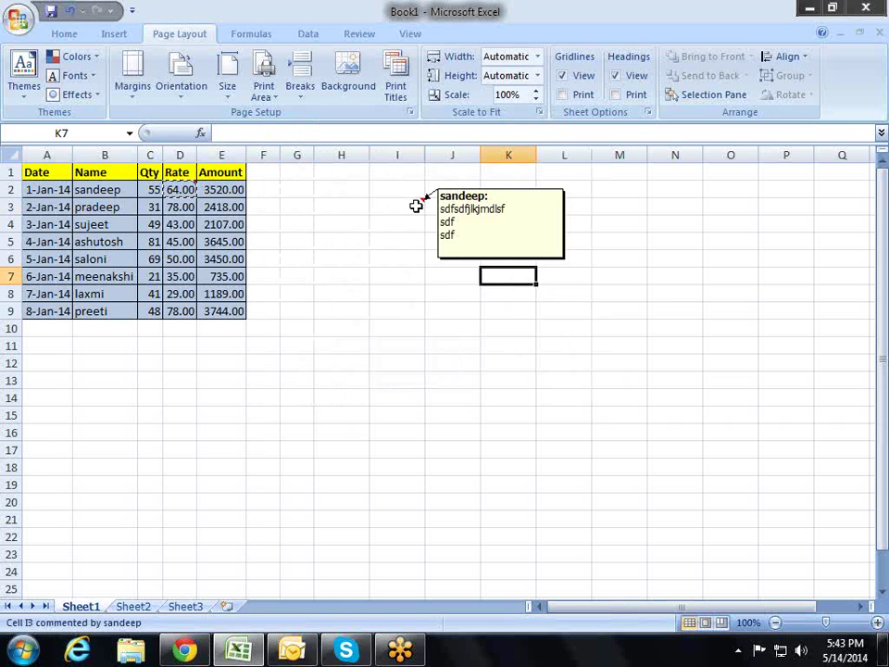
left_click(416, 206)
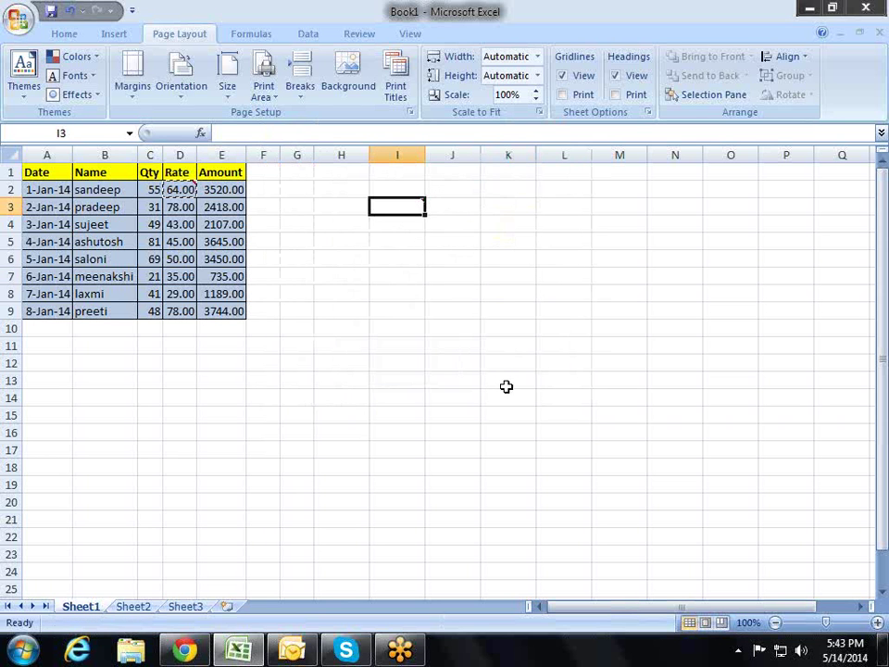
mouse_move(402, 206)
right_click(401, 239)
left_click(388, 197)
left_click(394, 205)
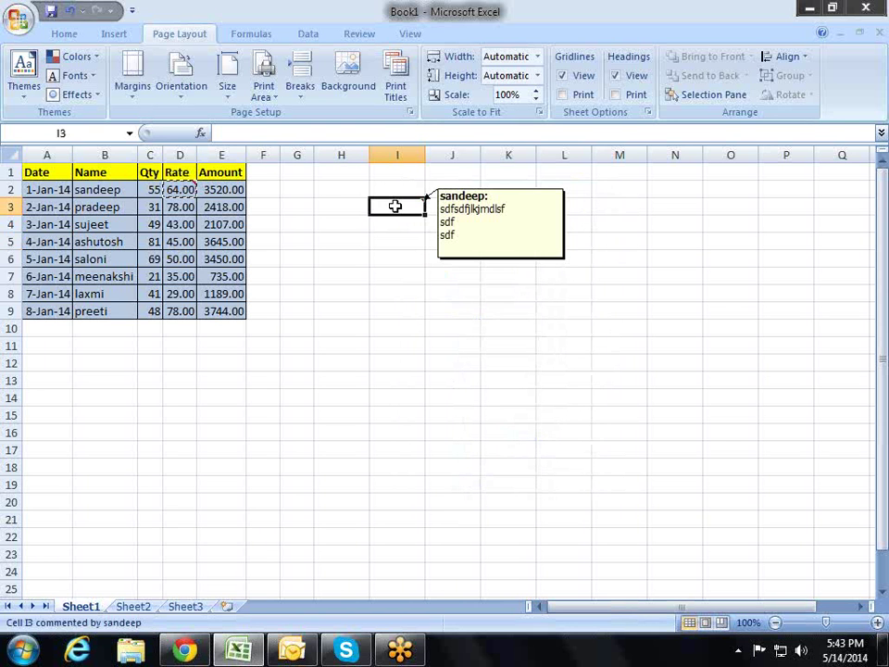
right_click(401, 212)
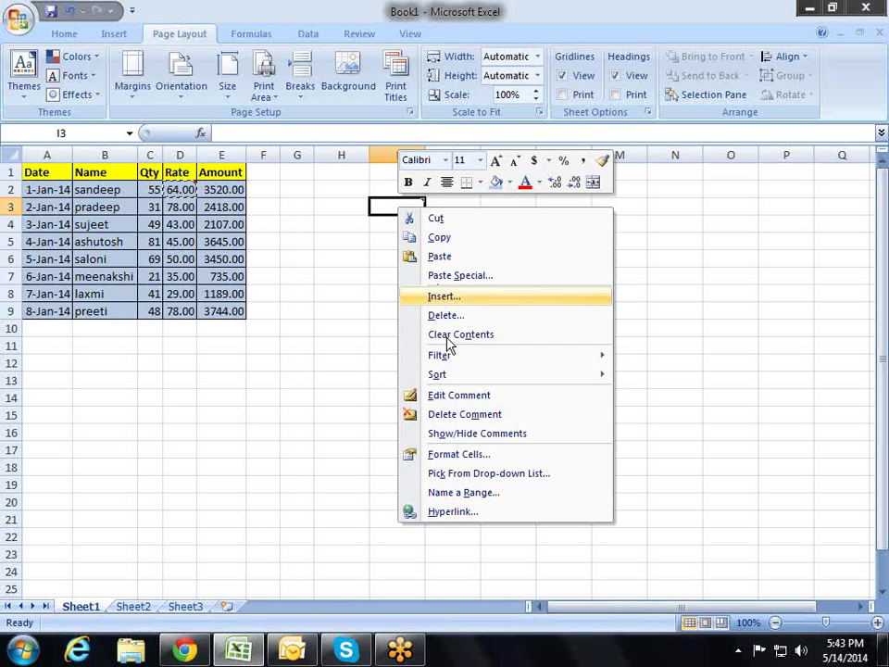
- Delete the comment from cell I3
left_click(449, 419)
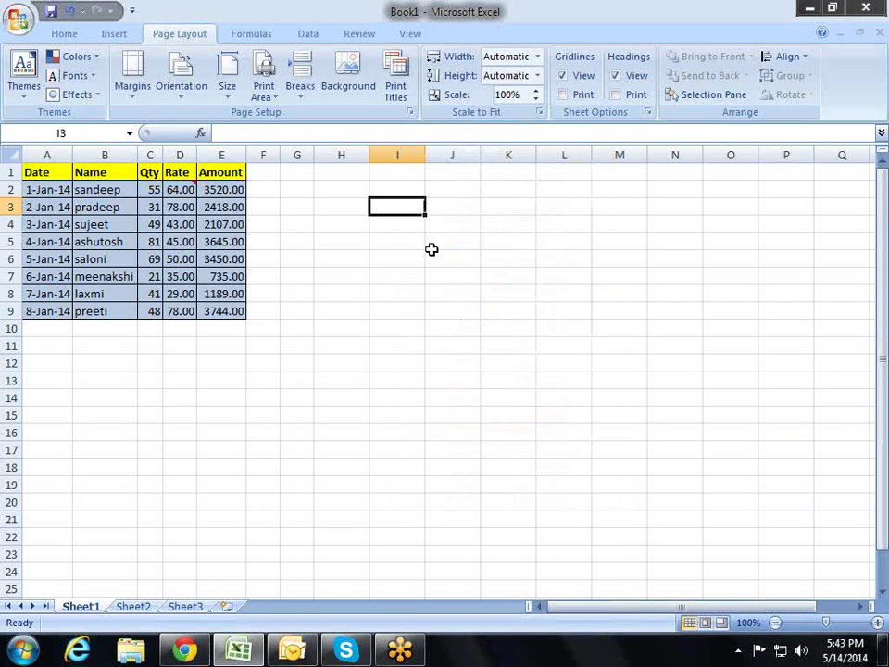
left_click(431, 240)
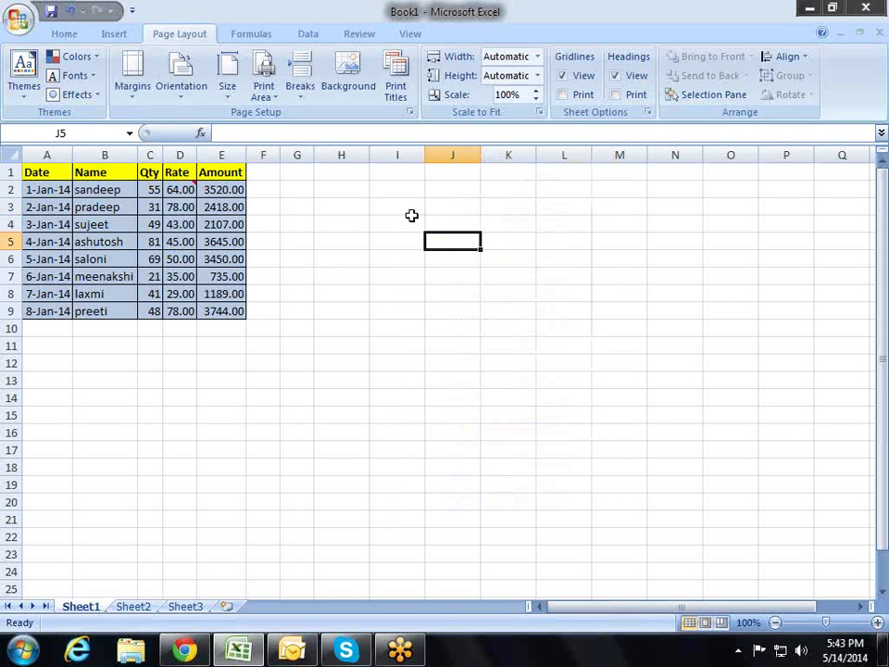
left_click(386, 212)
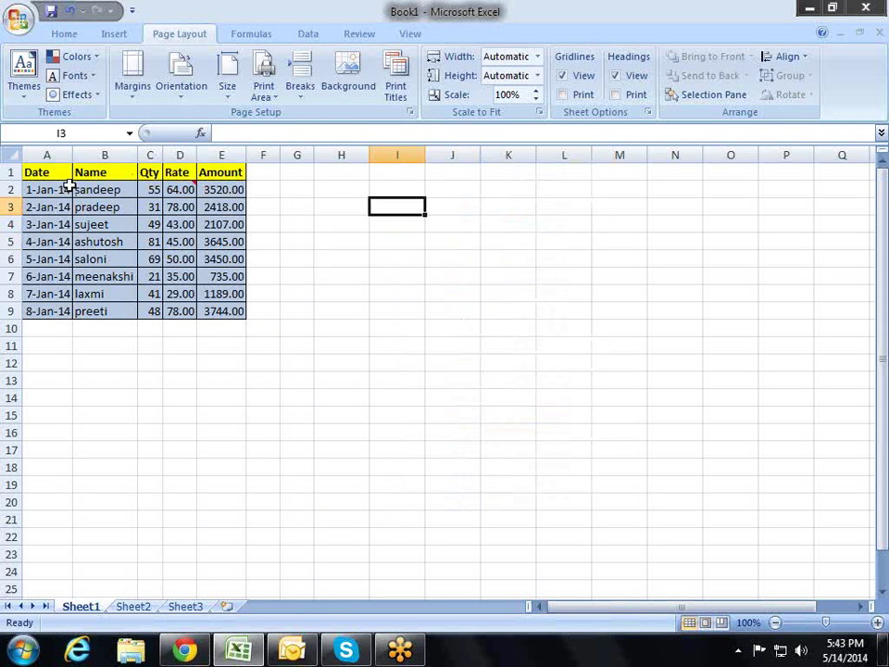
- Copy A1:E9, open Paste Special at I4 with Alt+E+S, choose Validation, then close the dialog
left_click_drag(56, 171, 241, 317)
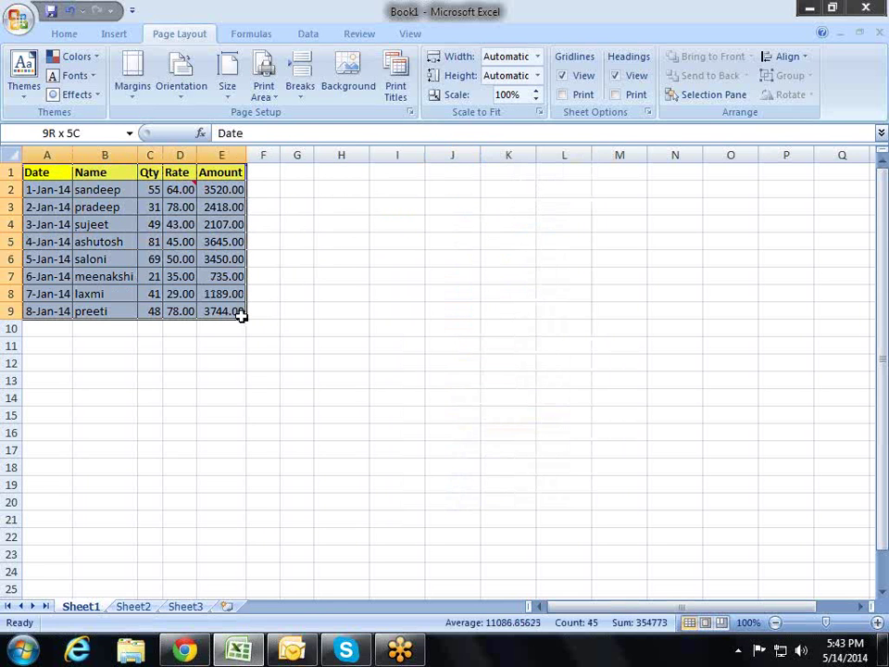
key("ctrl+c")
left_click(395, 232)
key("alt")
key("e")
key("s")
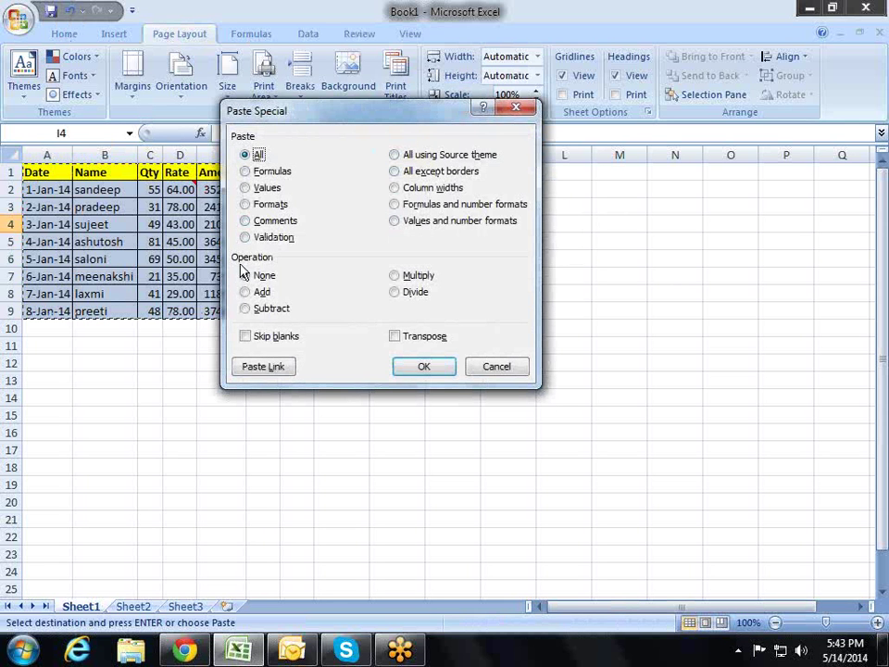
left_click(250, 237)
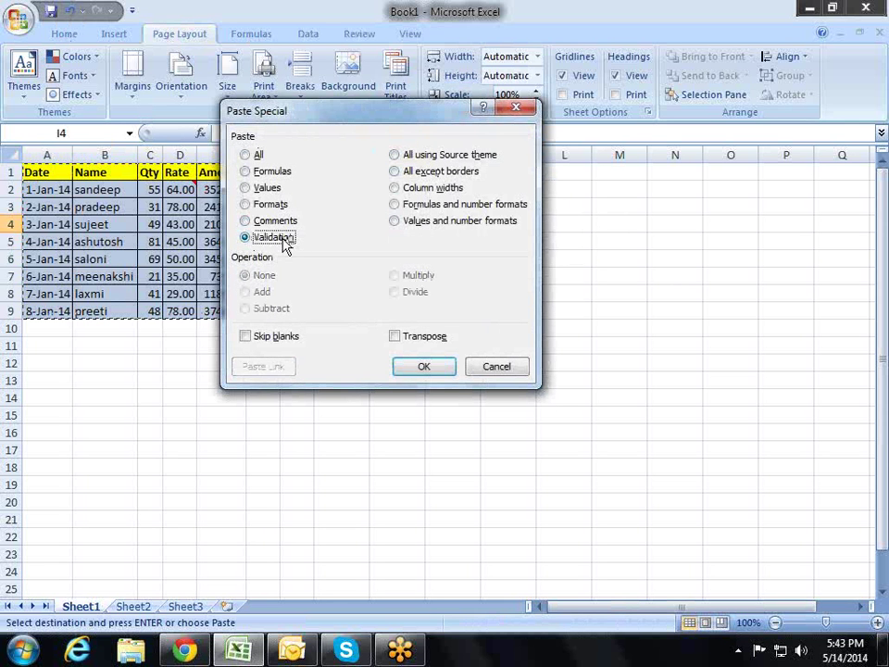
left_click(517, 110)
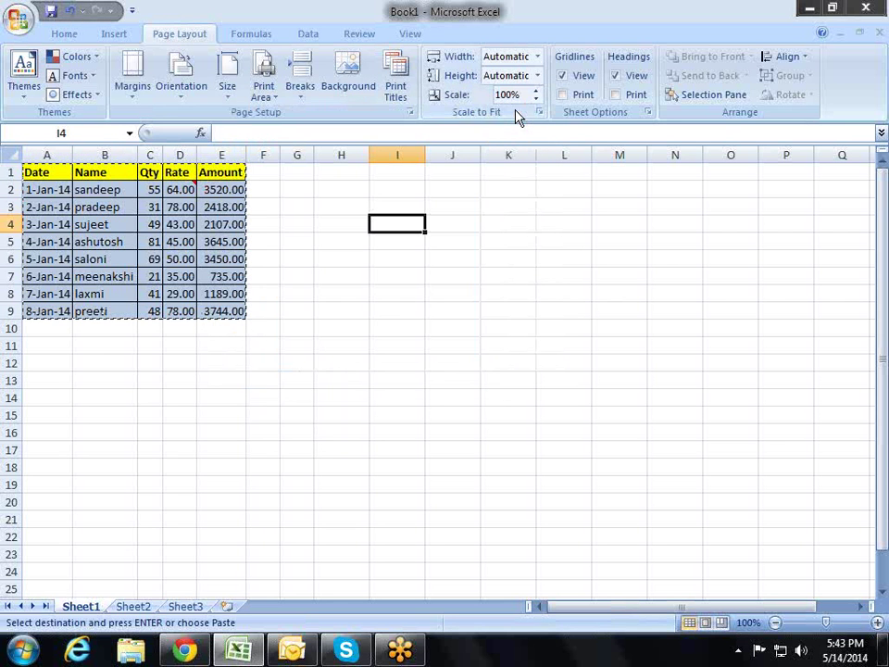
- Check I4's Data Validation settings show Any value
left_click(309, 35)
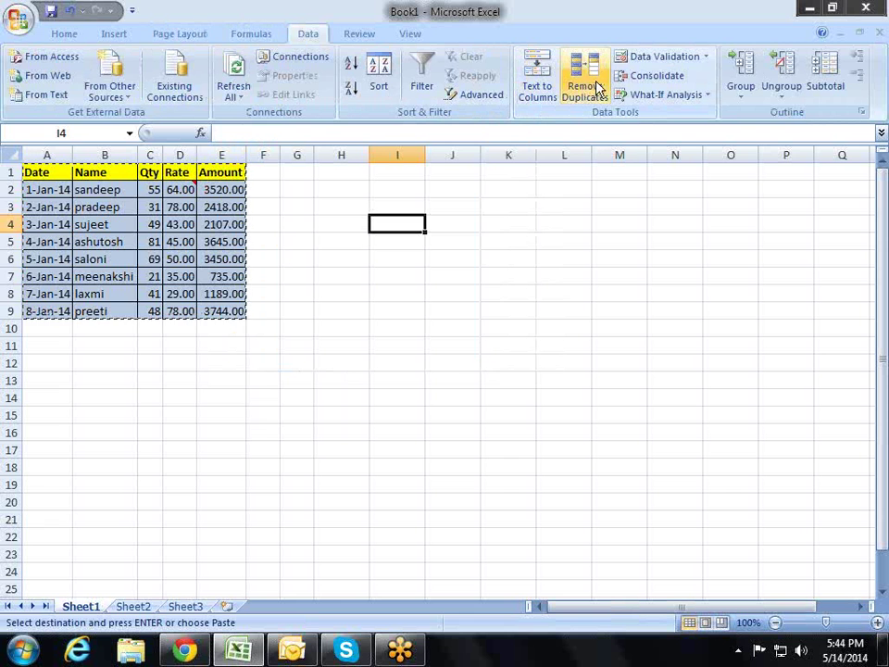
left_click(648, 59)
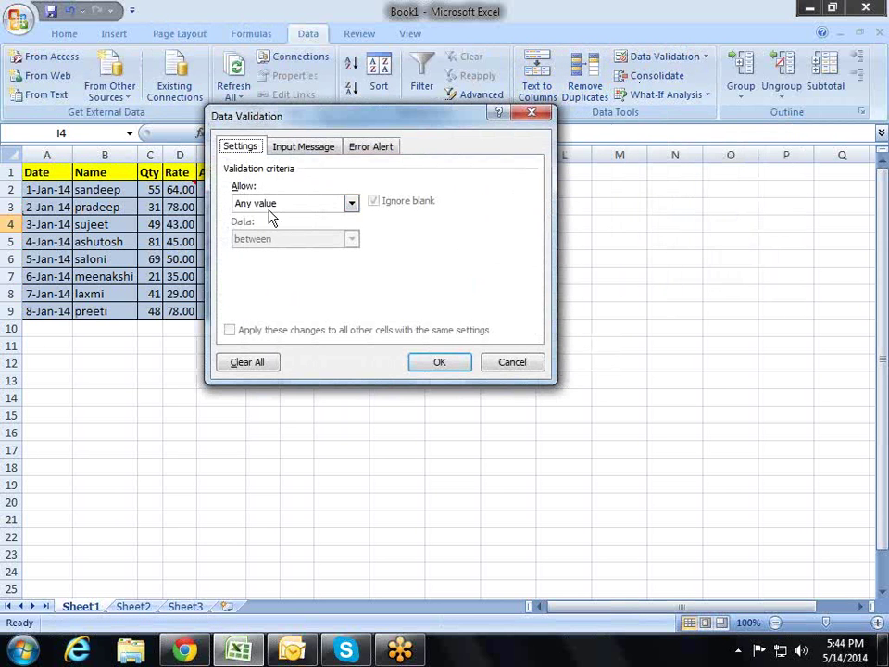
left_click(532, 114)
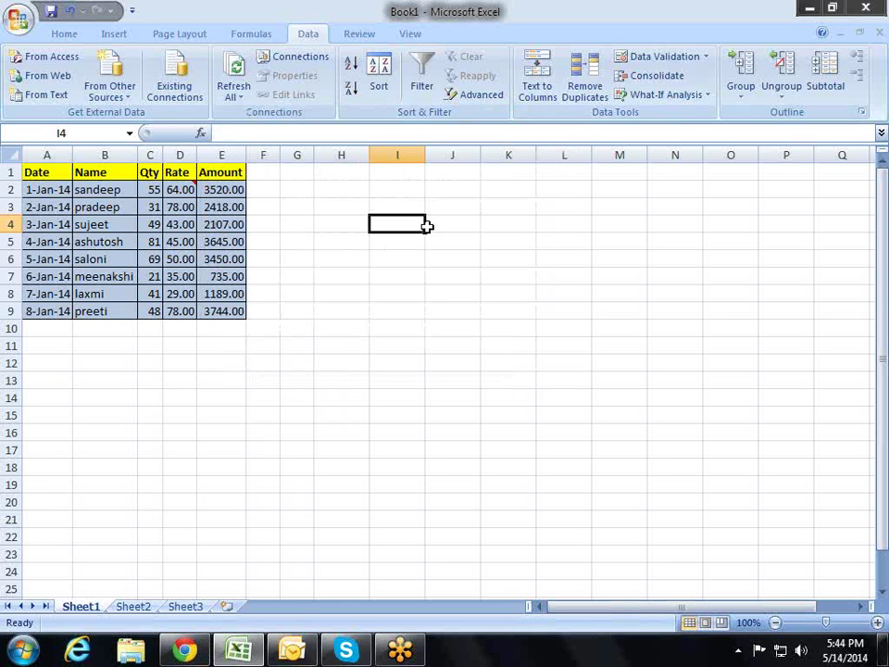
- Click through empty cells beside the table and inspect E5's Qty-times-Rate Amount formula
left_click(367, 262)
left_click(360, 225)
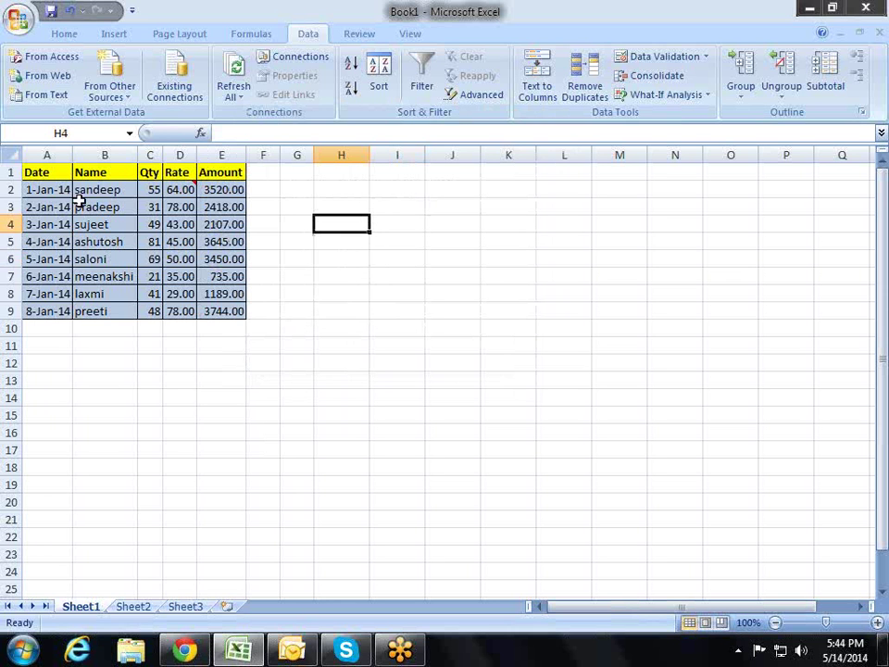
left_click_drag(51, 172, 149, 224)
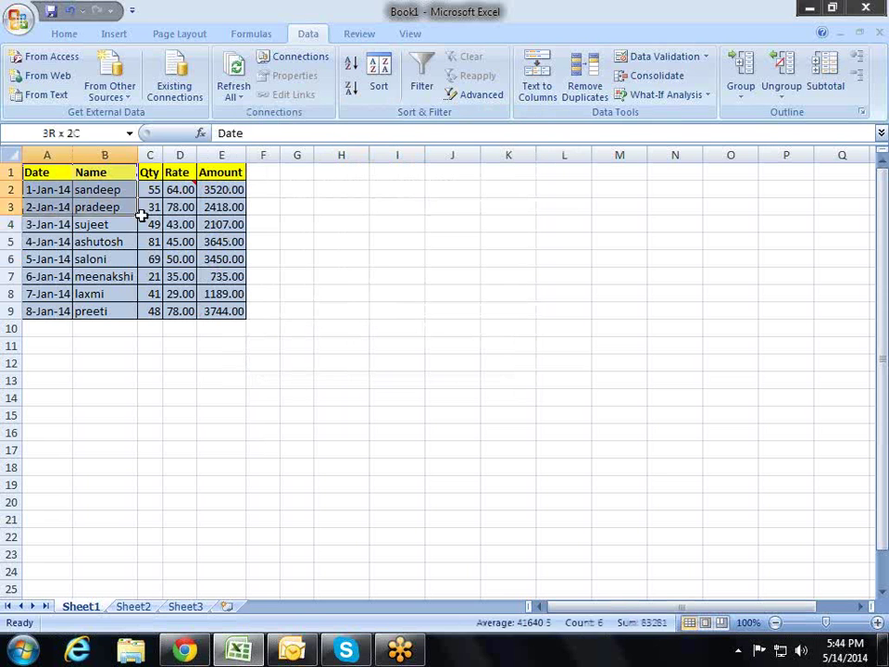
left_click(364, 258)
left_click(378, 174)
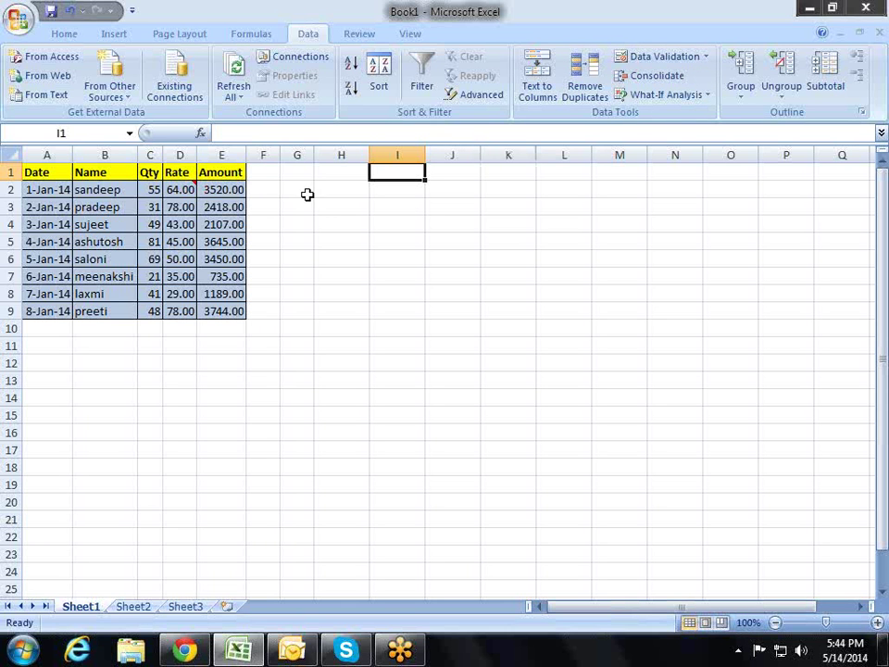
left_click(357, 239)
left_click(396, 206)
left_click(379, 239)
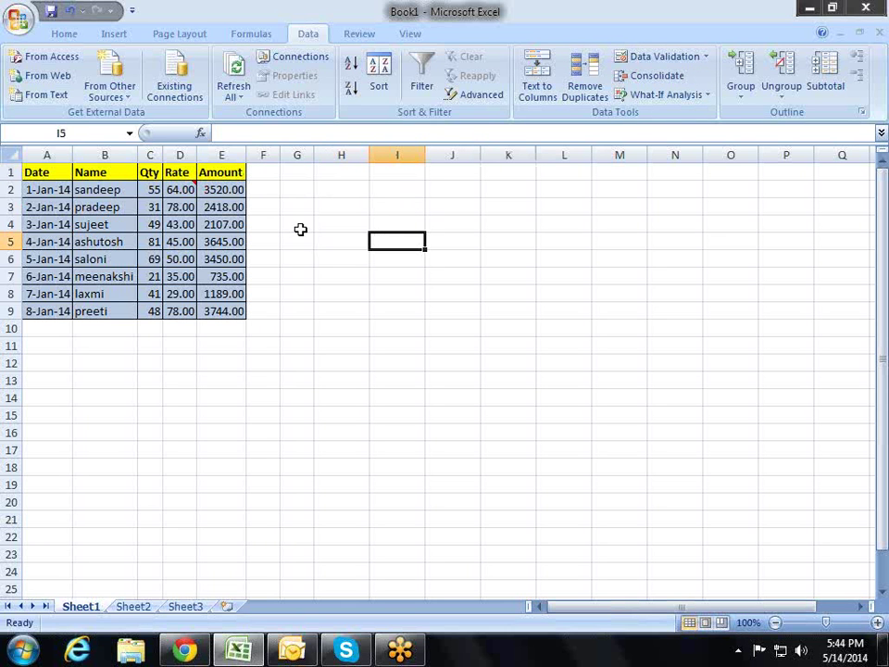
left_click(230, 239)
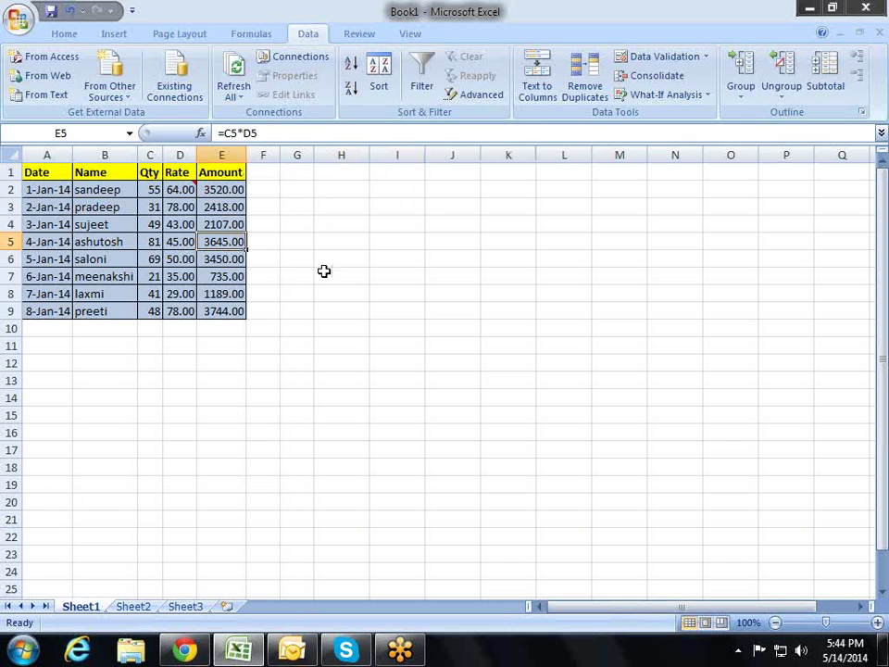
left_click(399, 189)
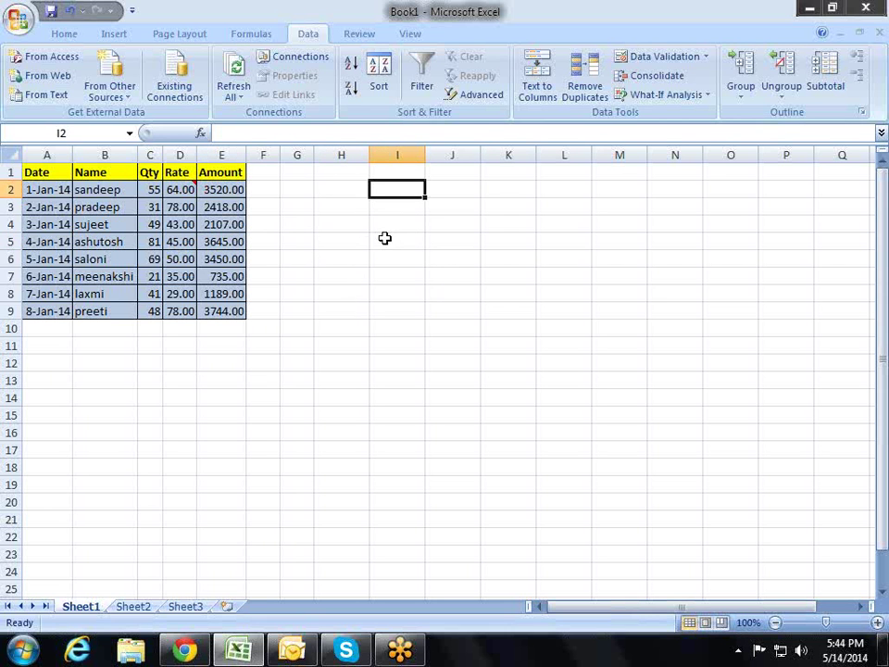
left_click(385, 239)
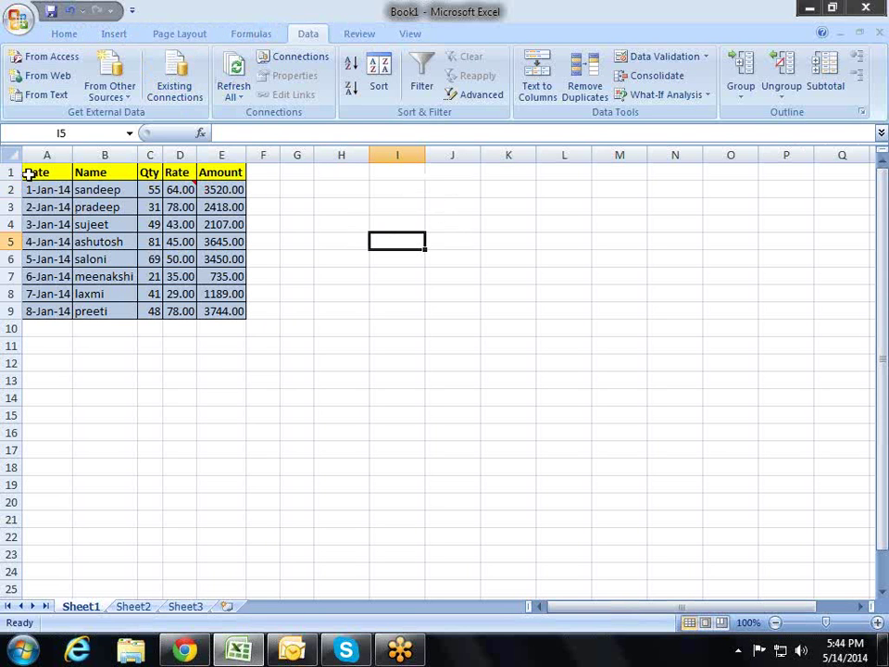
left_click(388, 172)
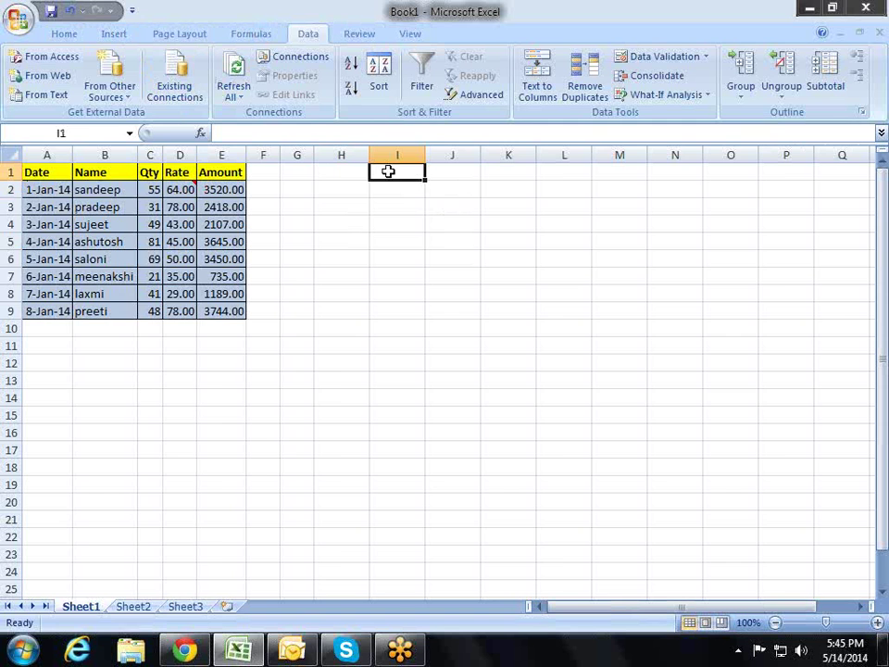
- On Sheet2, enter the header Data in A1
left_click(137, 608)
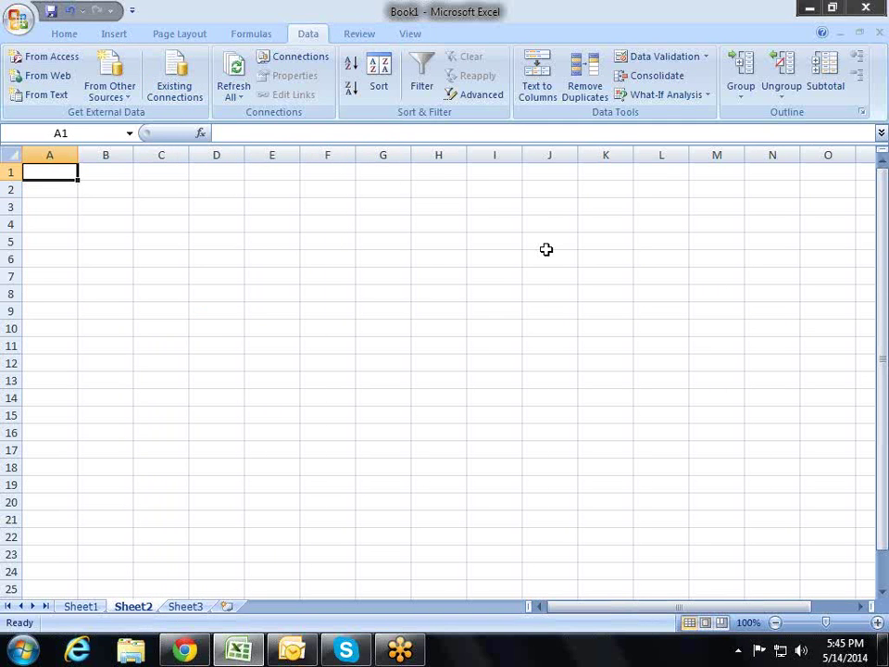
type("S")
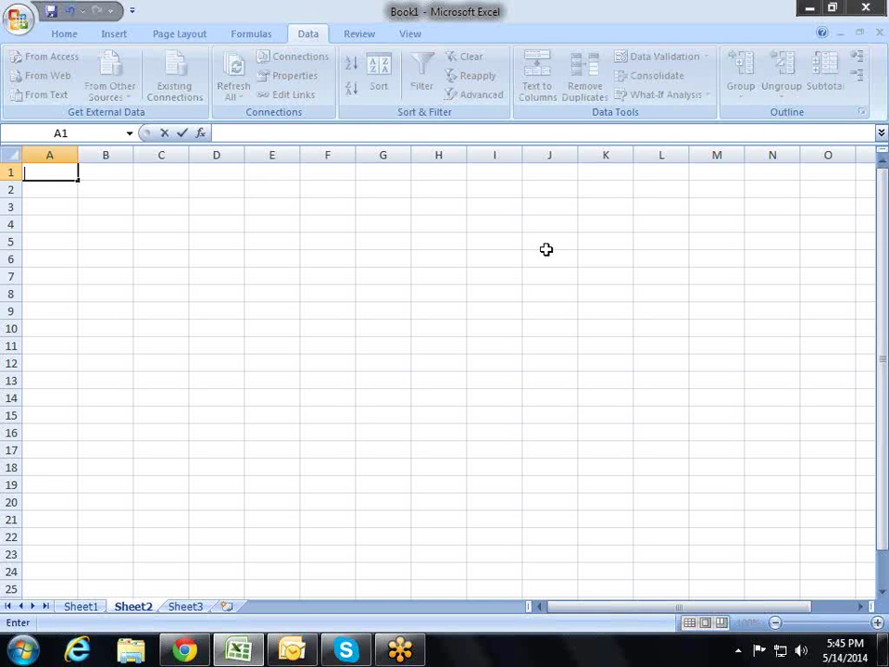
type("zta")
type("ta")
key("Return")
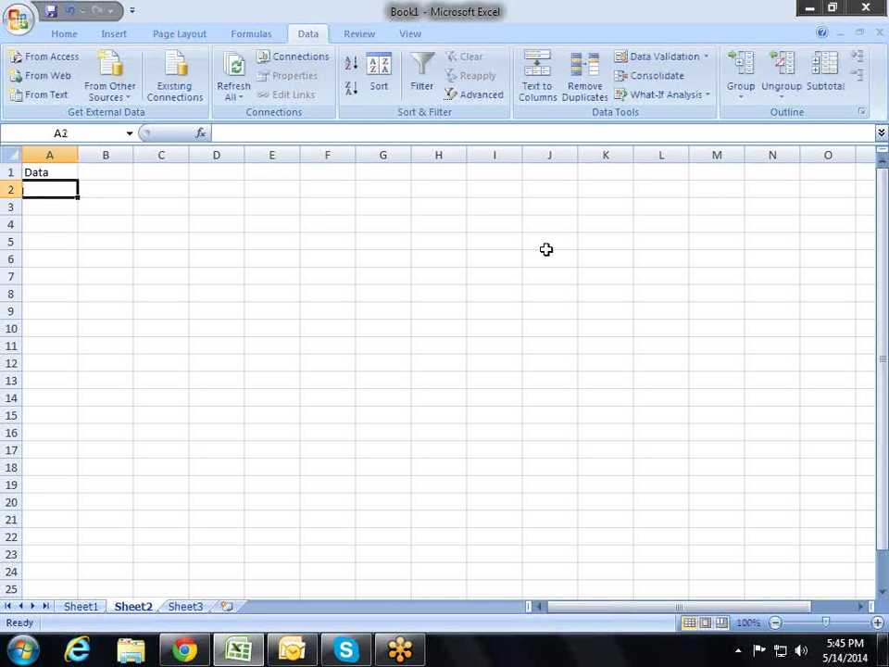
- Fill A2:A14 with =RANDBETWEEN(10,90) using Ctrl+Enter
key("shift+Down")
key("shift+Down")
key("shift+Down")
key("shift+Down")
key("shift+Down")
key("shift+Down")
type("=ran")
key("Down")
key("Tab")
type("10,")
key("ctrl+Return")
key("Return")
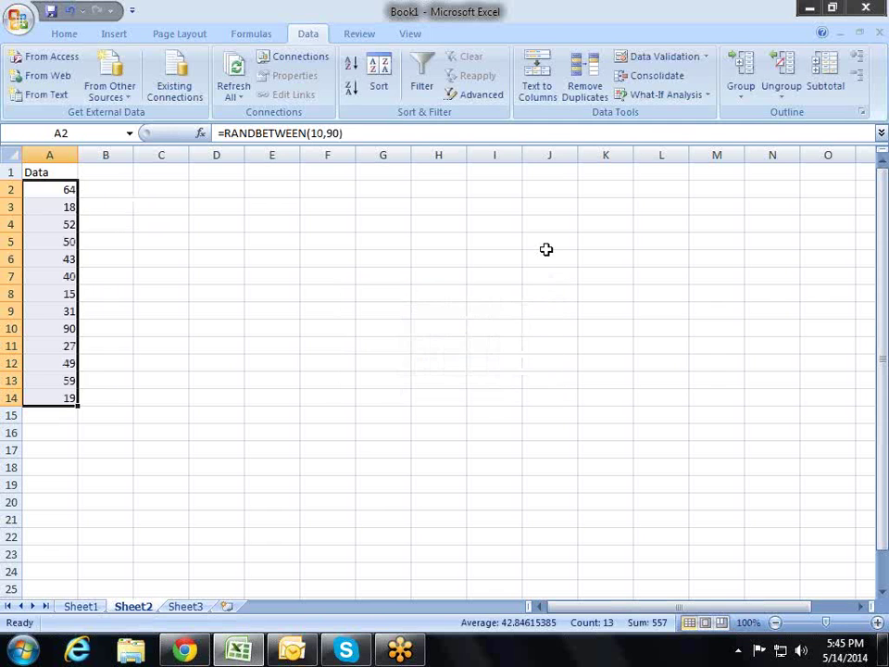
- Copy A2:A14 and Paste Special as values to freeze the random numbers
key("ctrl+c")
key("alt+e")
key("s")
key("v")
key("Return")
key("Escape")
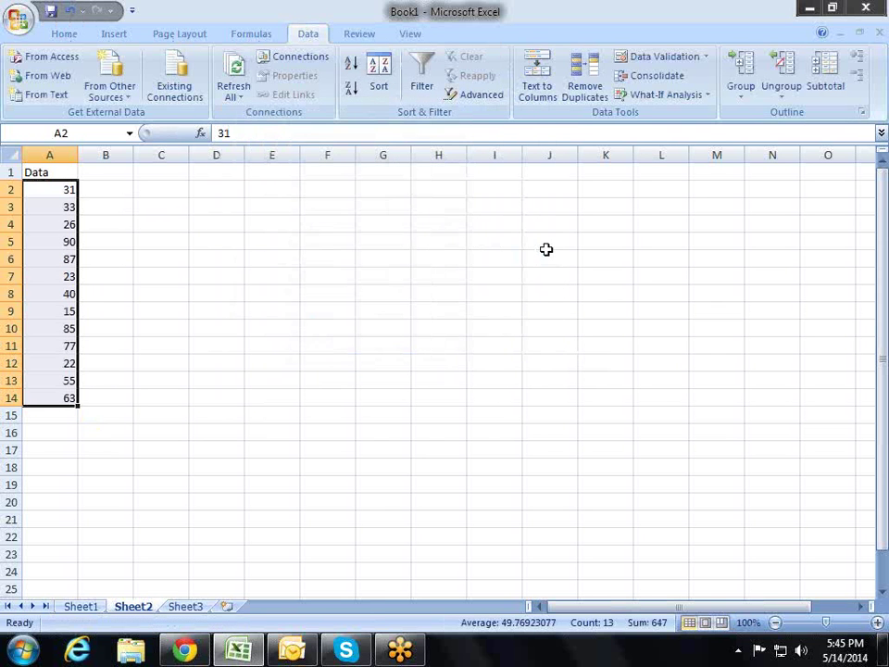
- Enter 12 in B2, B4, B6:B9 and 45 in B11, B13, leaving B3, B5, B10, B12 blank
left_click(109, 191)
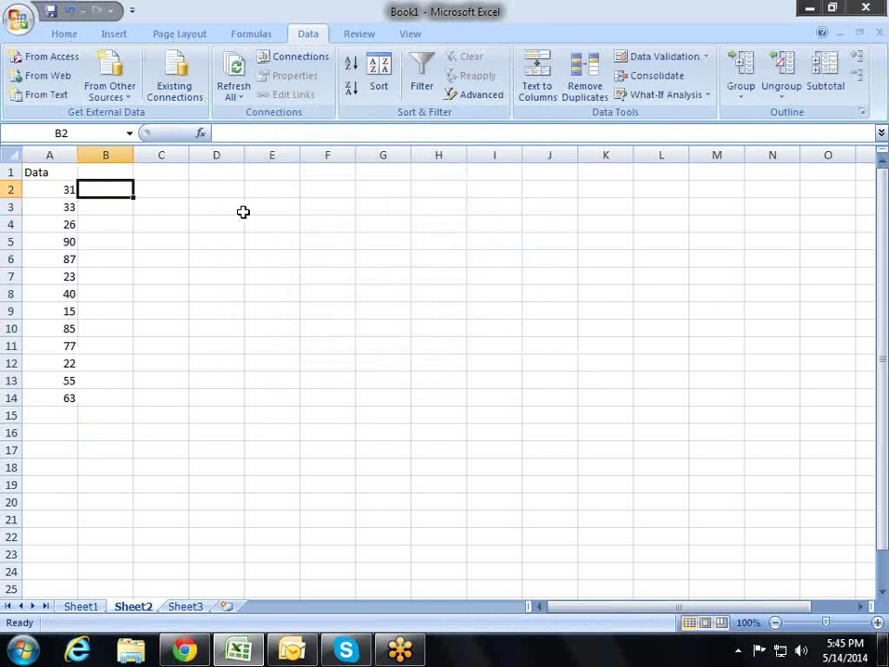
type("12")
key("Return")
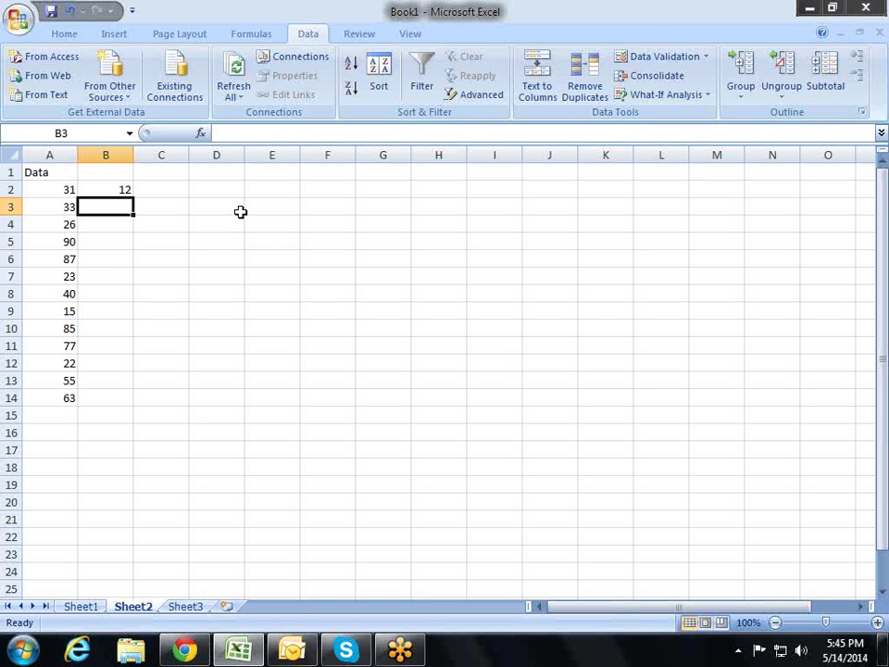
key("Down")
type("12")
key("Down")
type("12 12 12 12")
key("Return")
type("45")
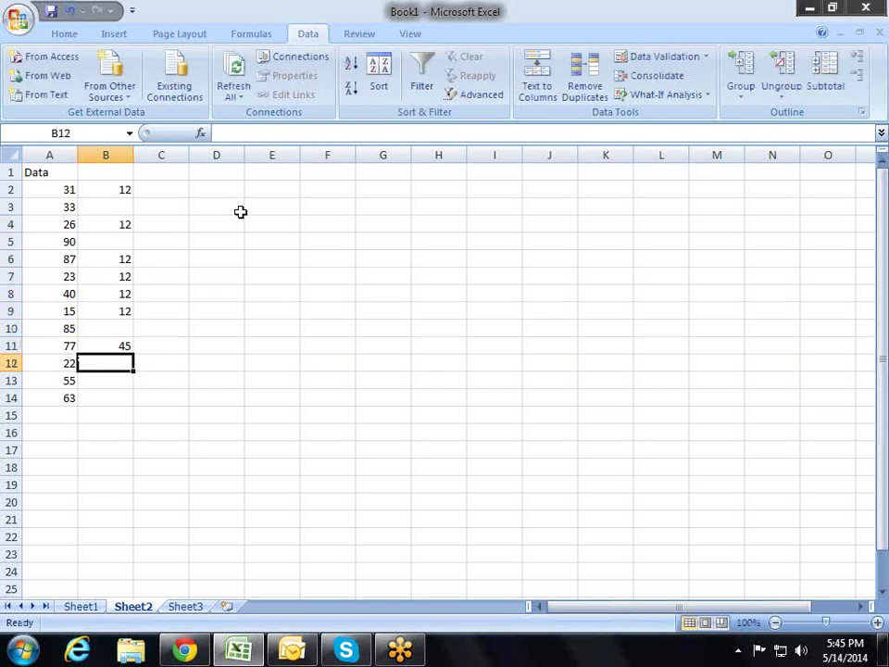
key("Down")
type("45")
key("Return")
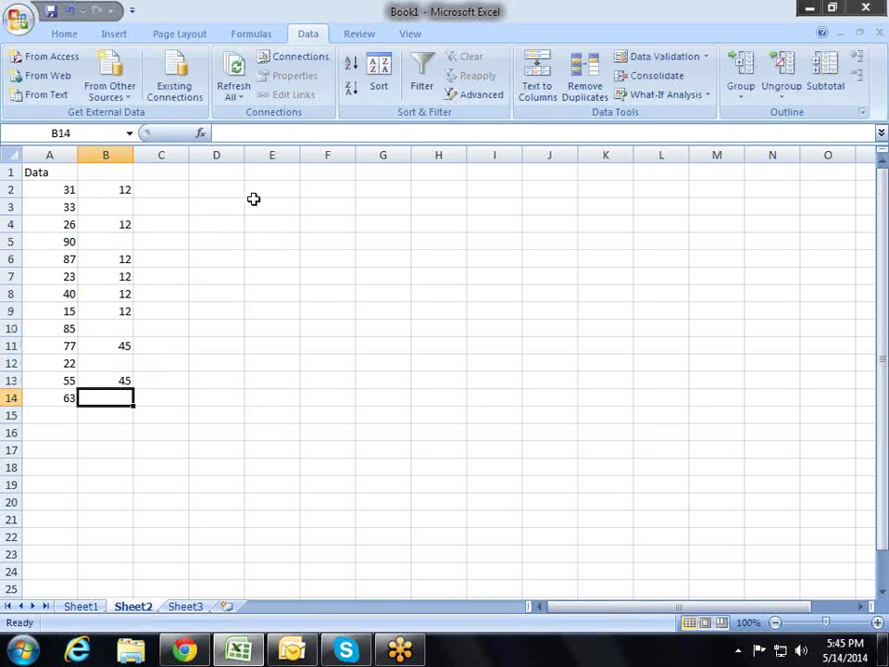
- Check the entered values by stepping through cells in columns A and B
left_click(50, 191)
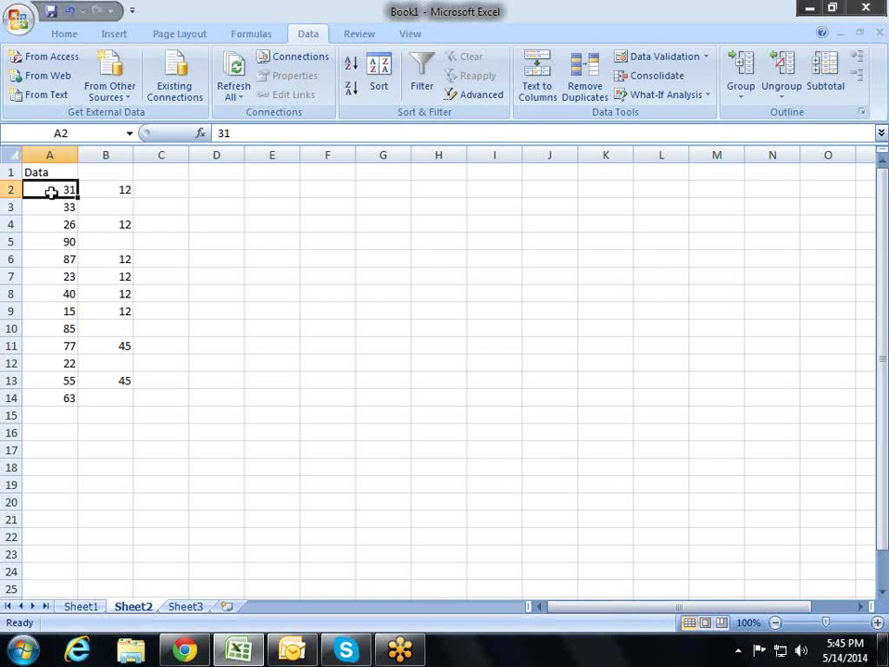
left_click(58, 222)
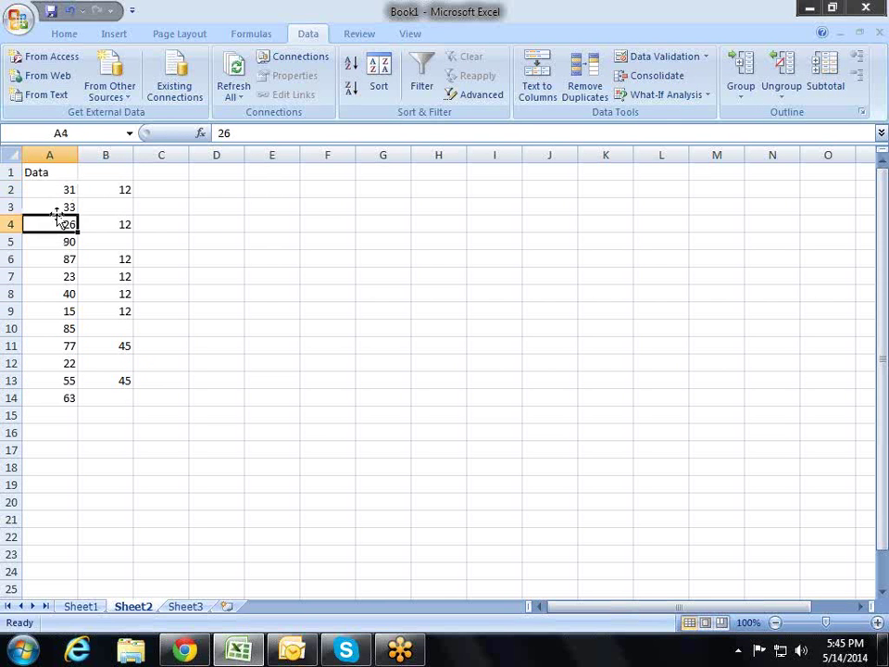
left_click(62, 192)
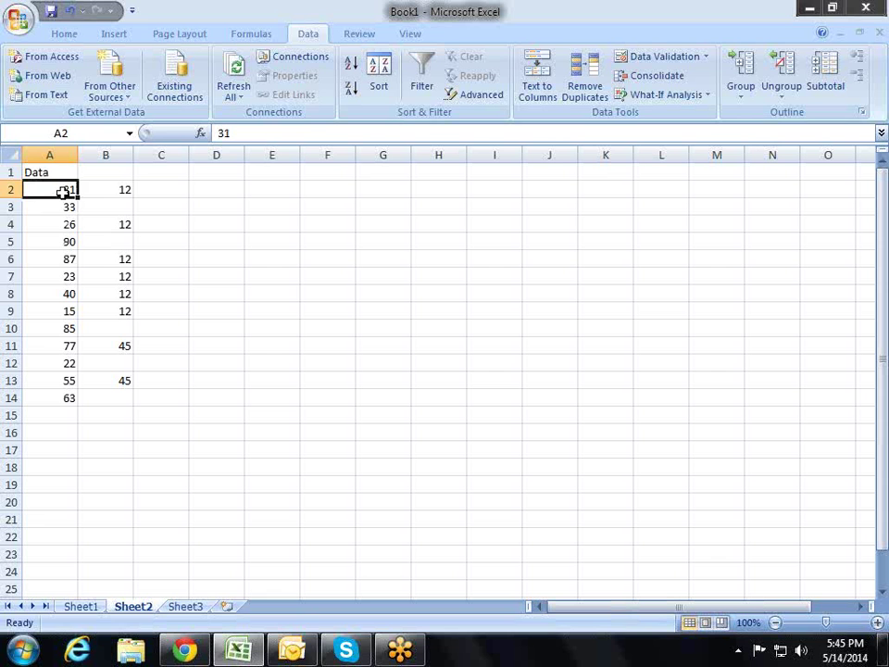
left_click(125, 188)
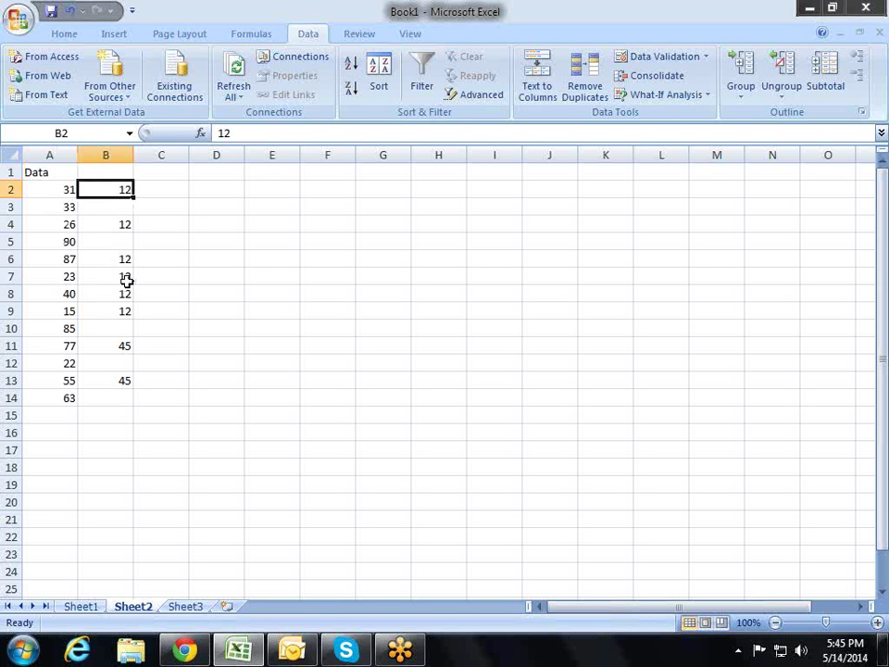
type("12")
left_click(63, 192)
left_click(61, 223)
left_click(54, 241)
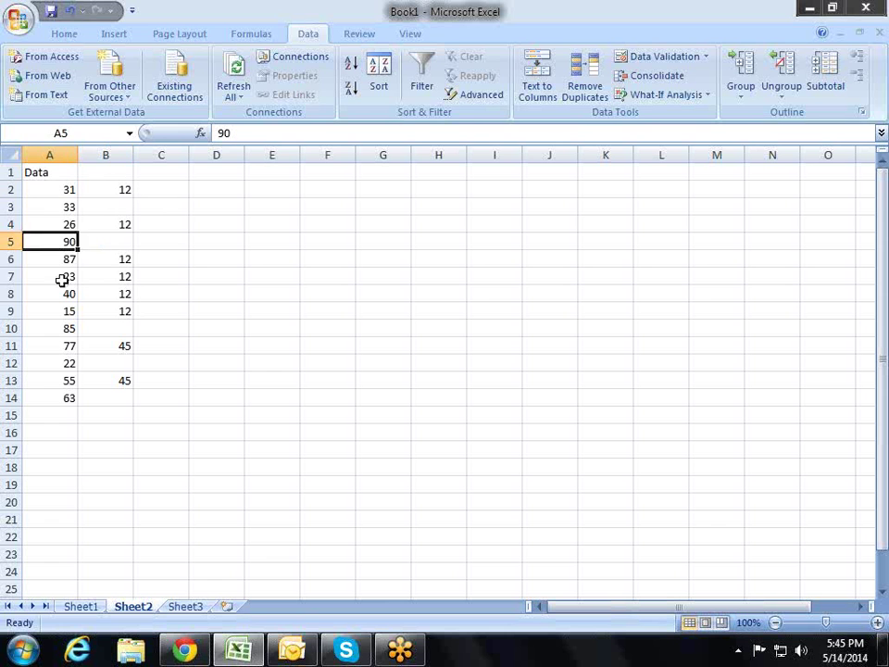
left_click(61, 278)
left_click(121, 187)
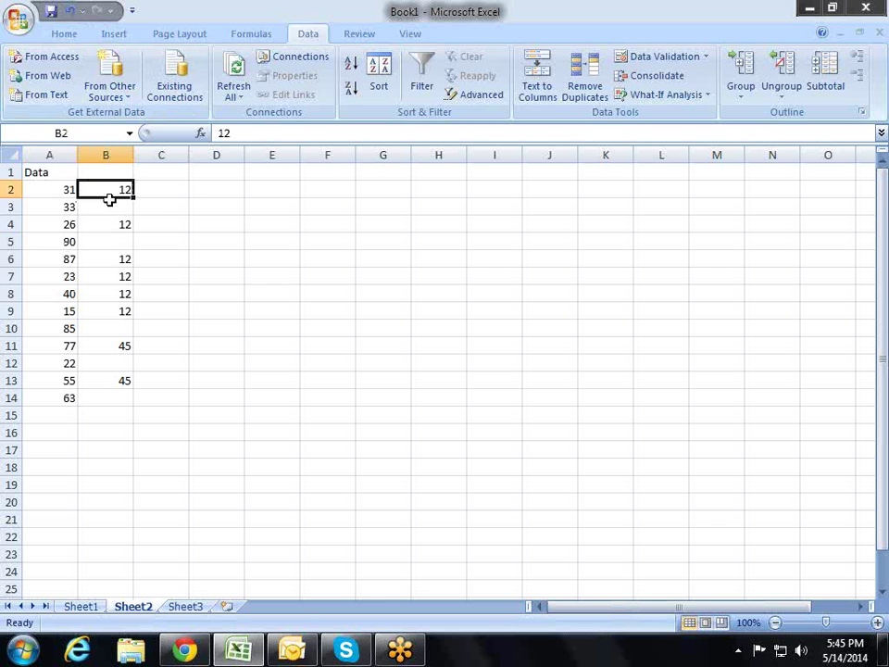
left_click(180, 201)
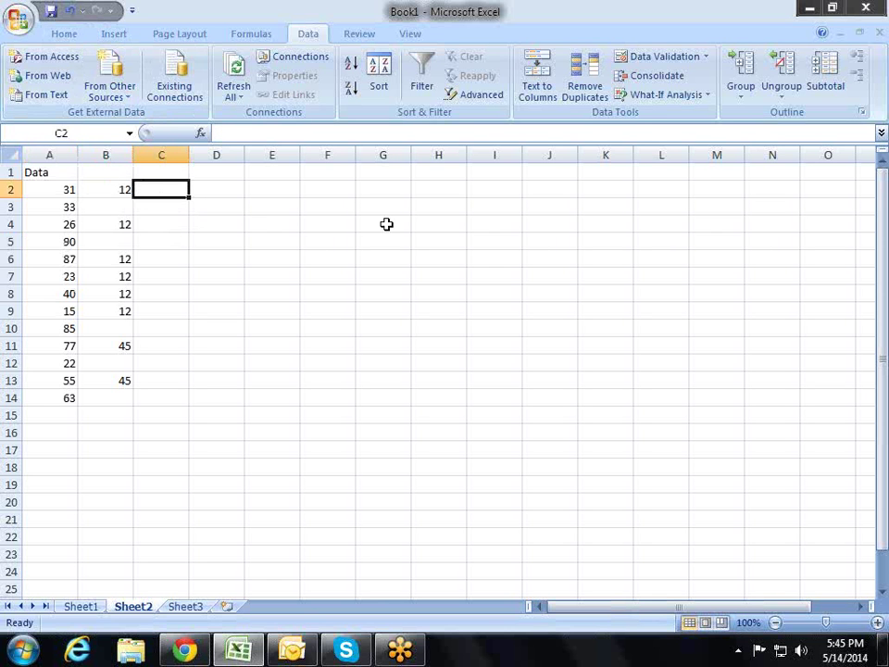
- Enter =A2+B2 in C2 and fill it down to C14
type("=")
key("Left")
key("Left")
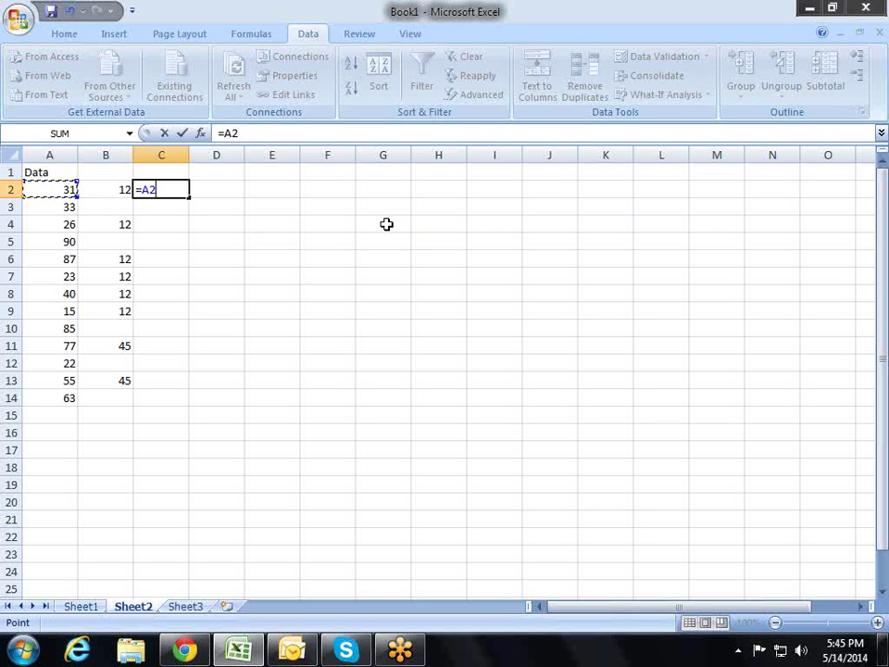
type("+")
key("Left")
key("Return")
key("Up")
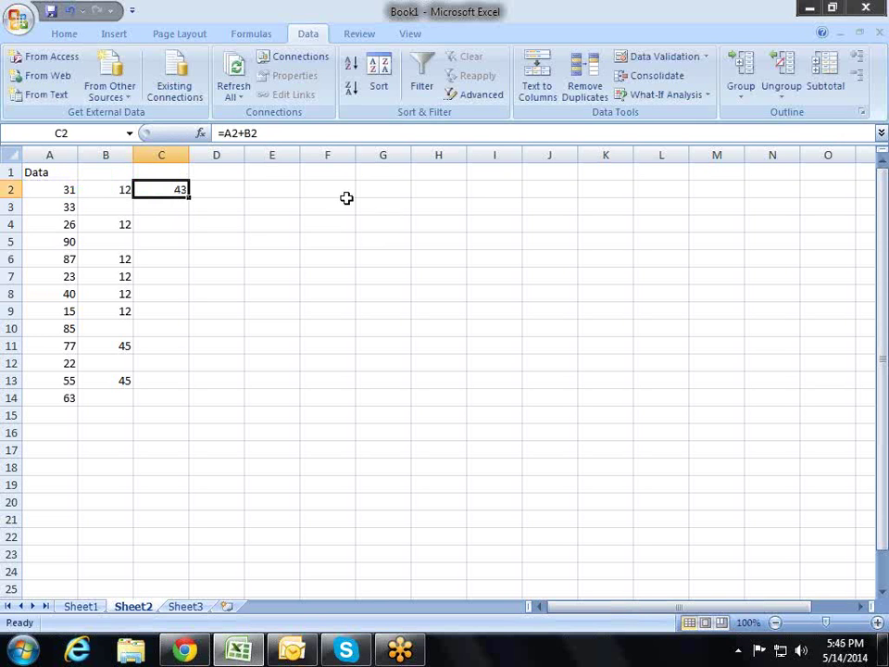
left_click(125, 207)
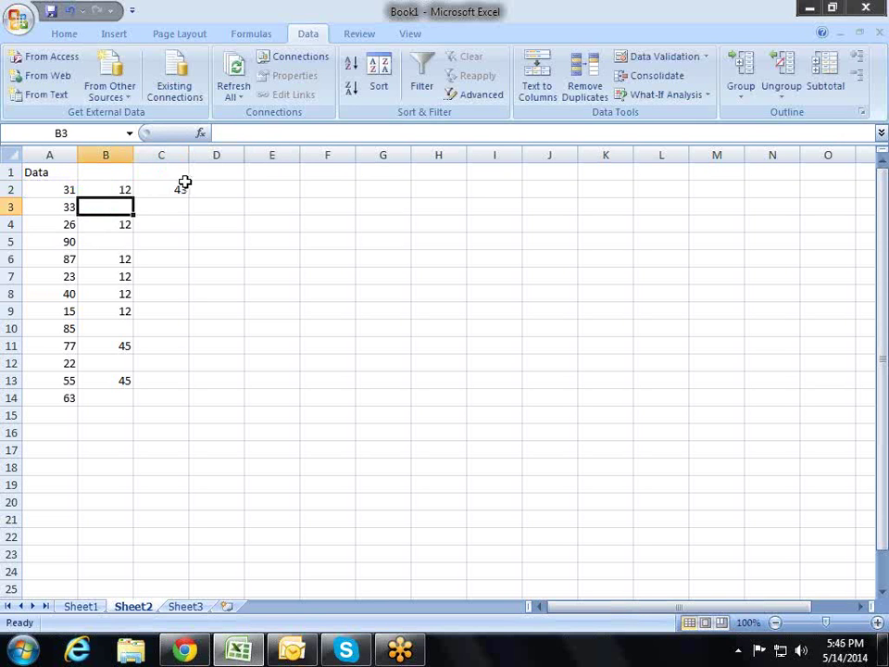
left_click(185, 188)
left_click_drag(189, 197, 181, 400)
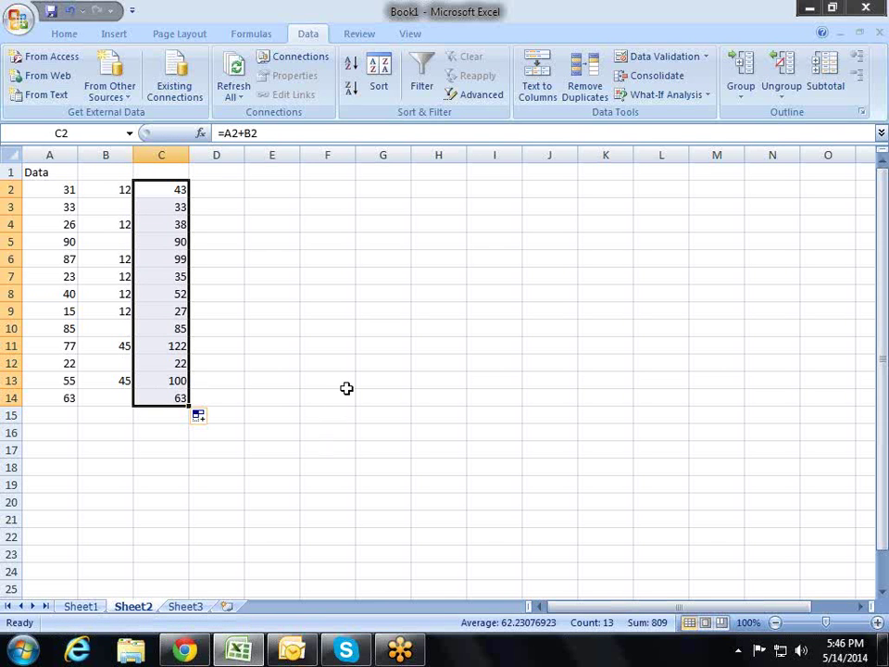
- Copy C2:C14 and paste it into A2 as values only
key("ctrl+c")
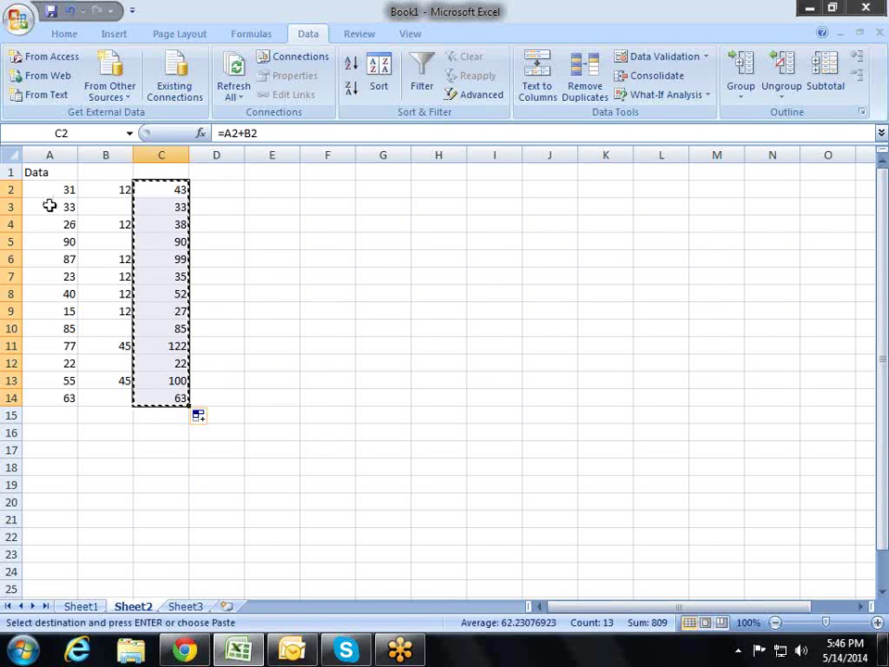
left_click(50, 191)
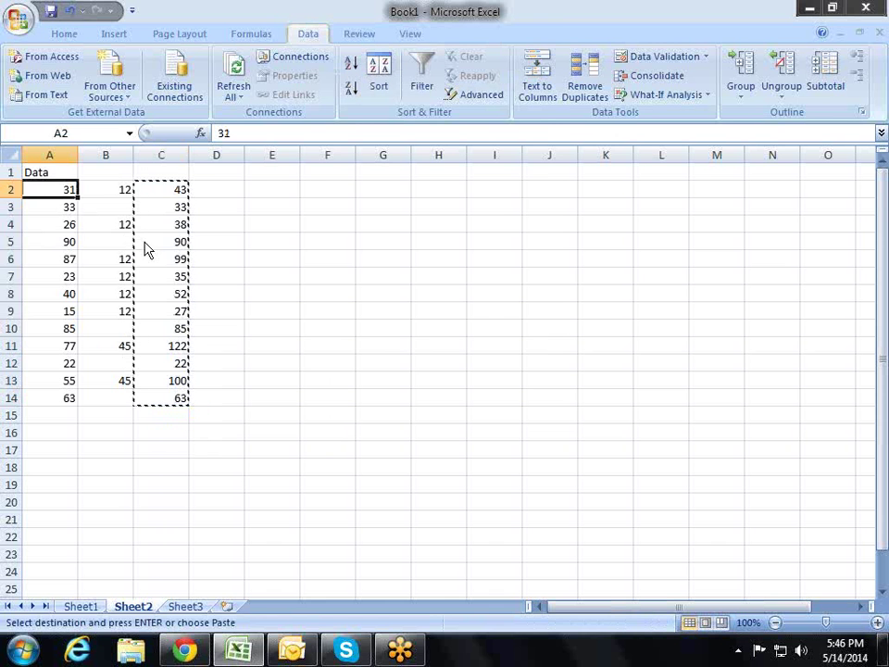
key("ctrl+alt+v")
key("Escape")
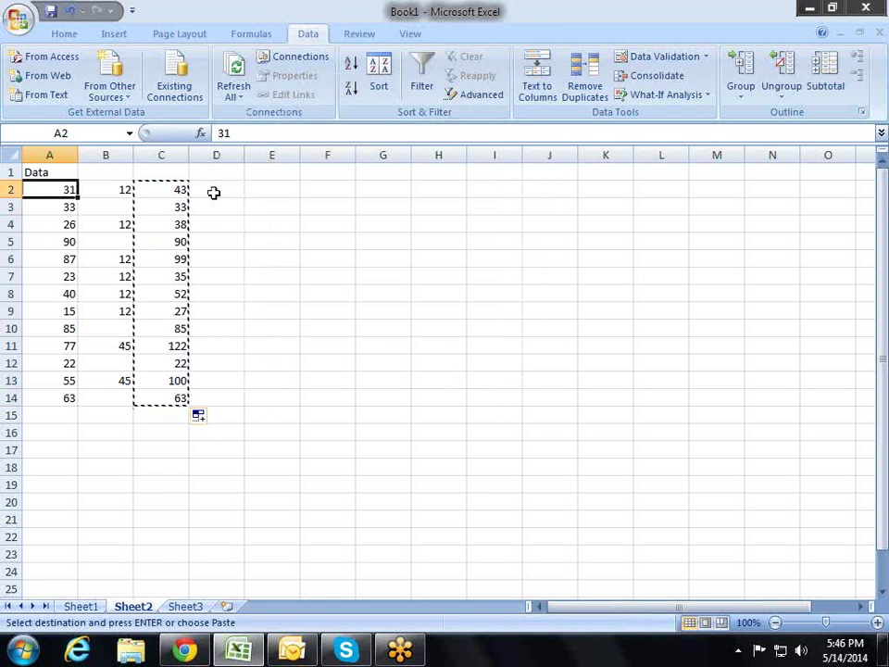
key("alt+e")
key("s")
left_click(244, 188)
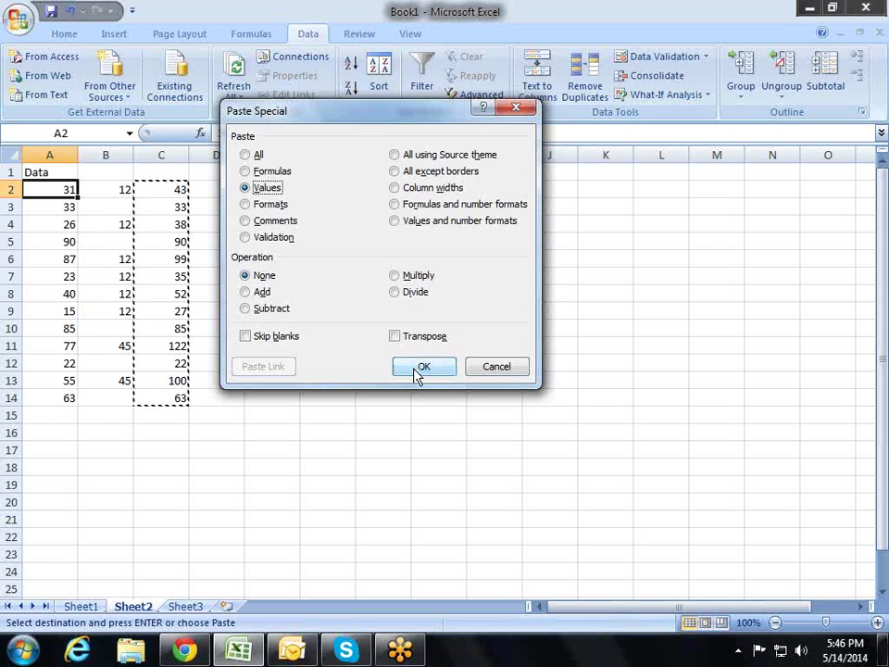
left_click(418, 373)
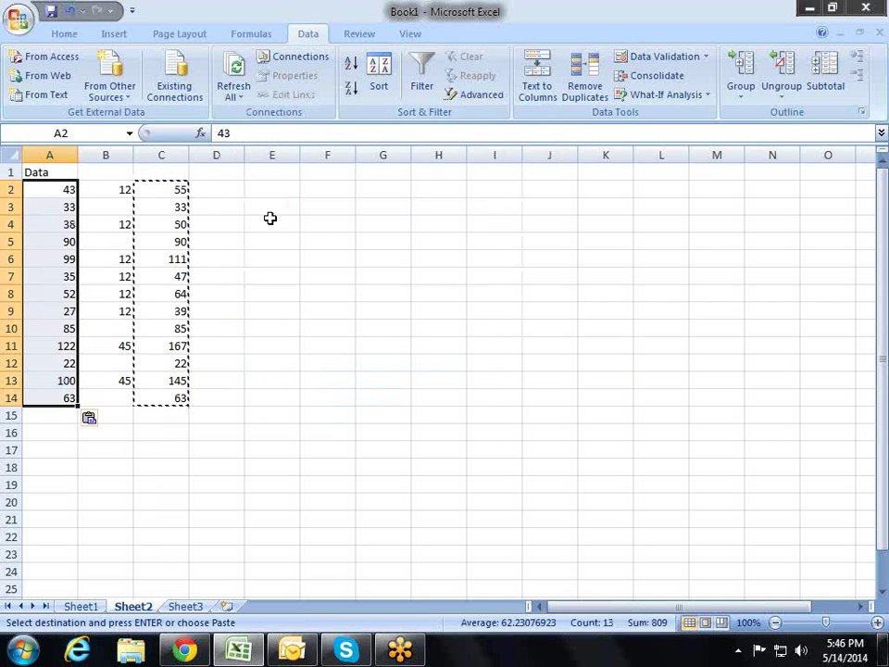
key("Escape")
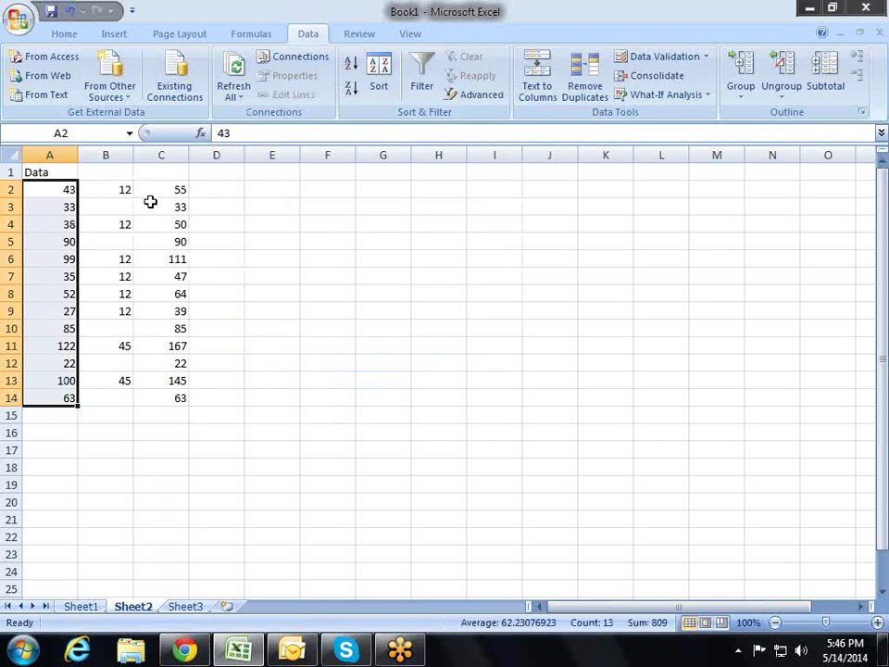
- Delete the helper column C
right_click(172, 153)
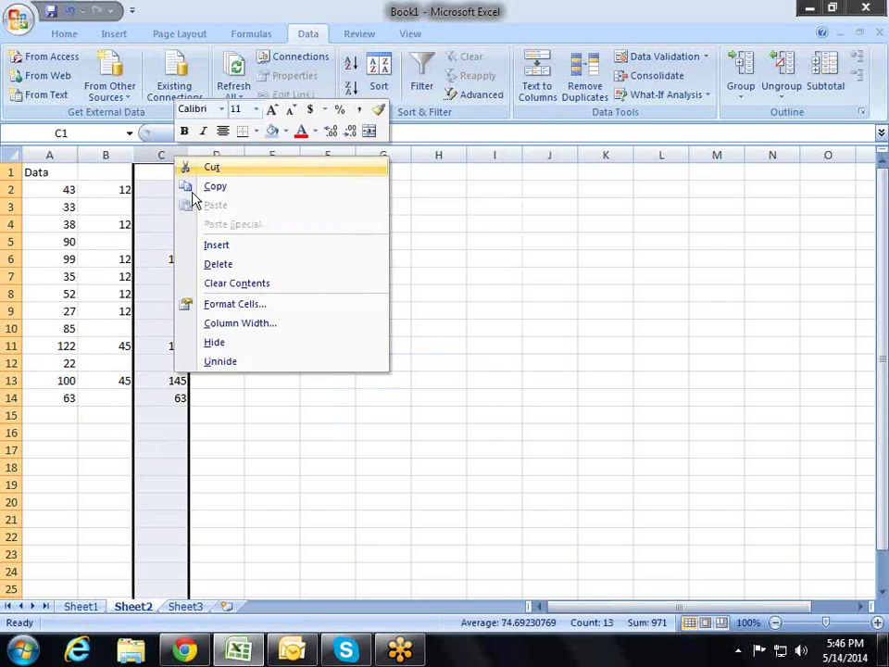
left_click(259, 266)
left_click(281, 316)
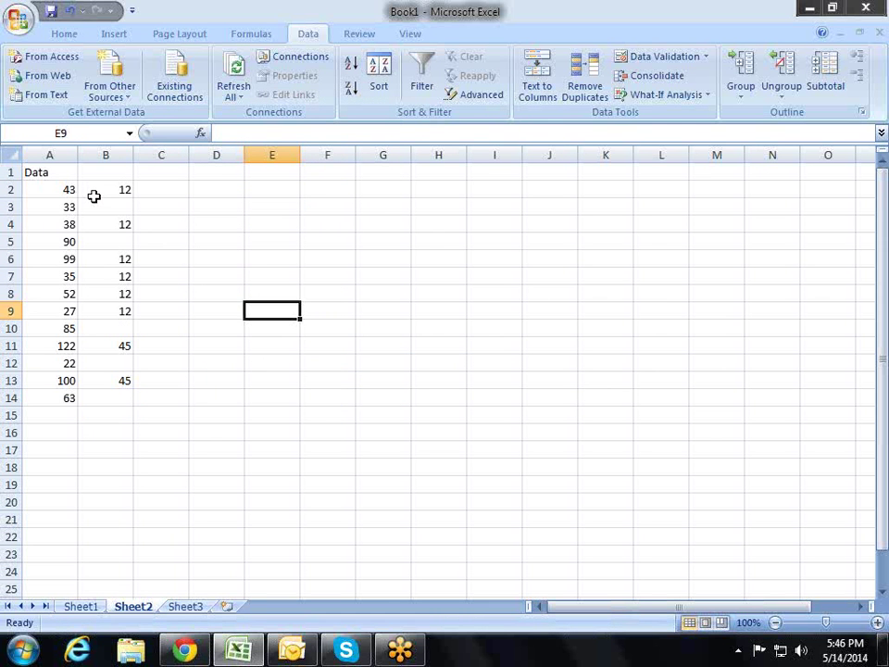
- Copy B2:B14 and Paste Special with Operation Add onto A2, then clear the copy
left_click_drag(98, 189, 114, 398)
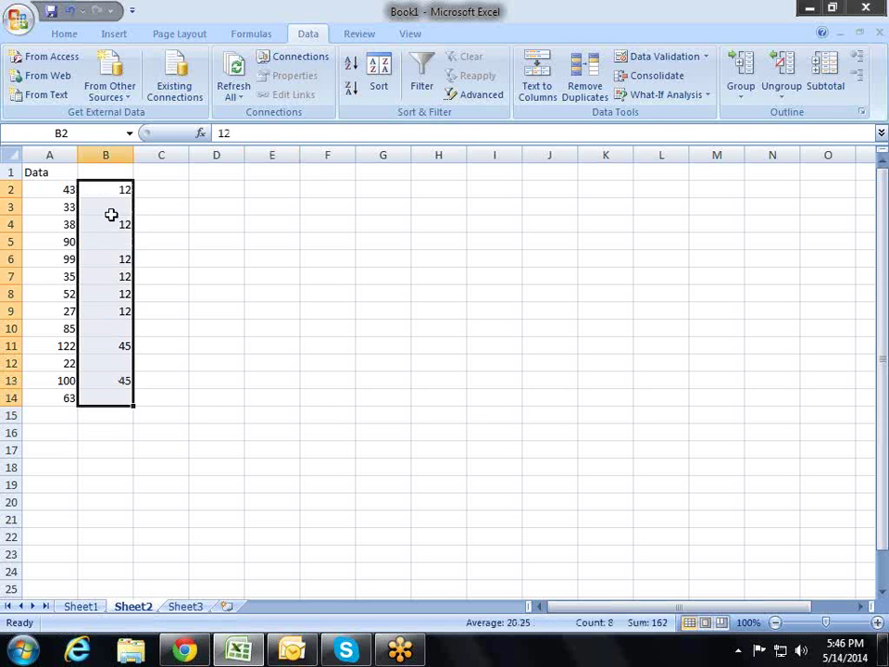
right_click(111, 214)
left_click(150, 247)
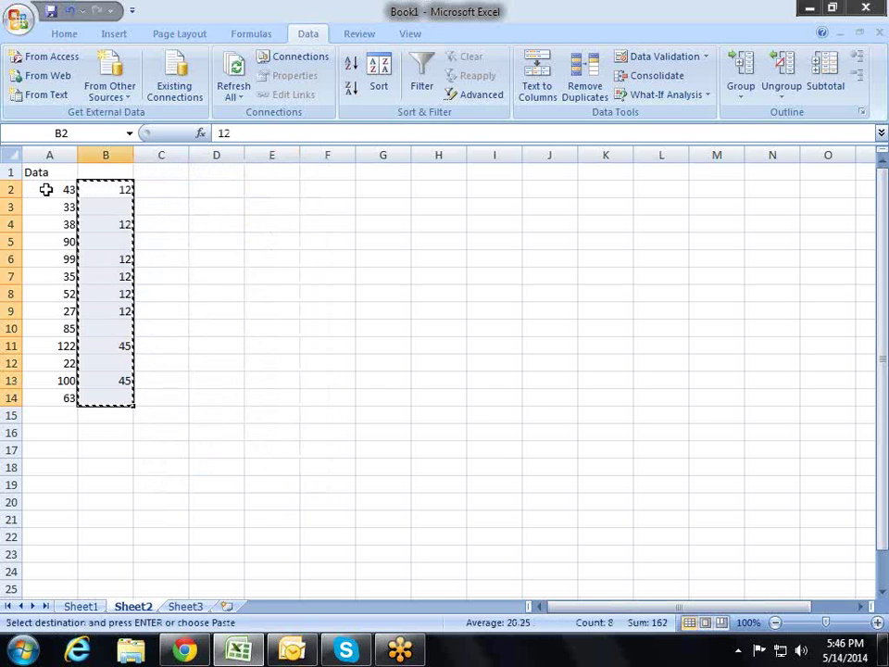
right_click(47, 190)
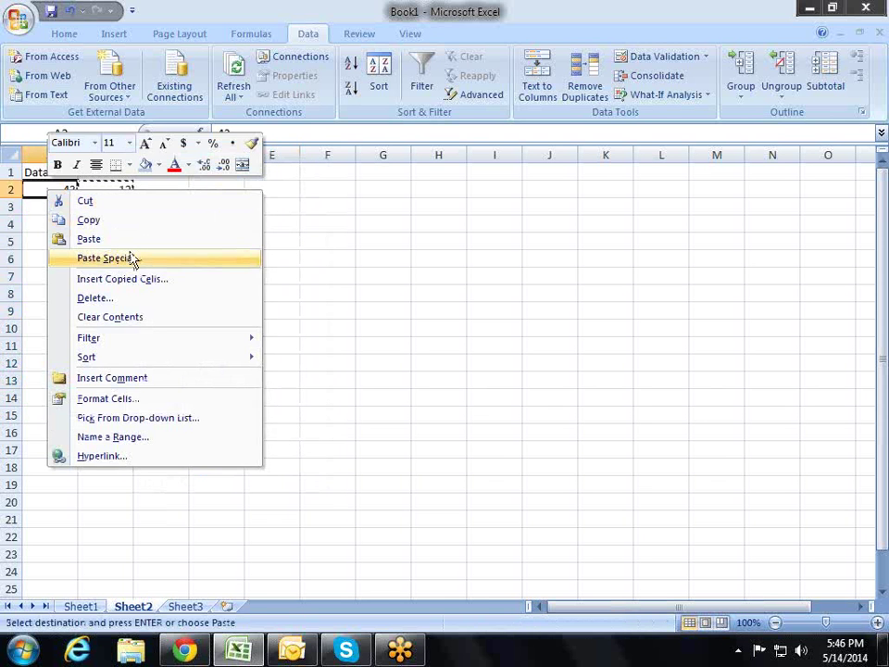
left_click(133, 259)
mouse_move(163, 131)
left_mouse_down()
mouse_move(364, 168)
mouse_move(334, 195)
left_mouse_up()
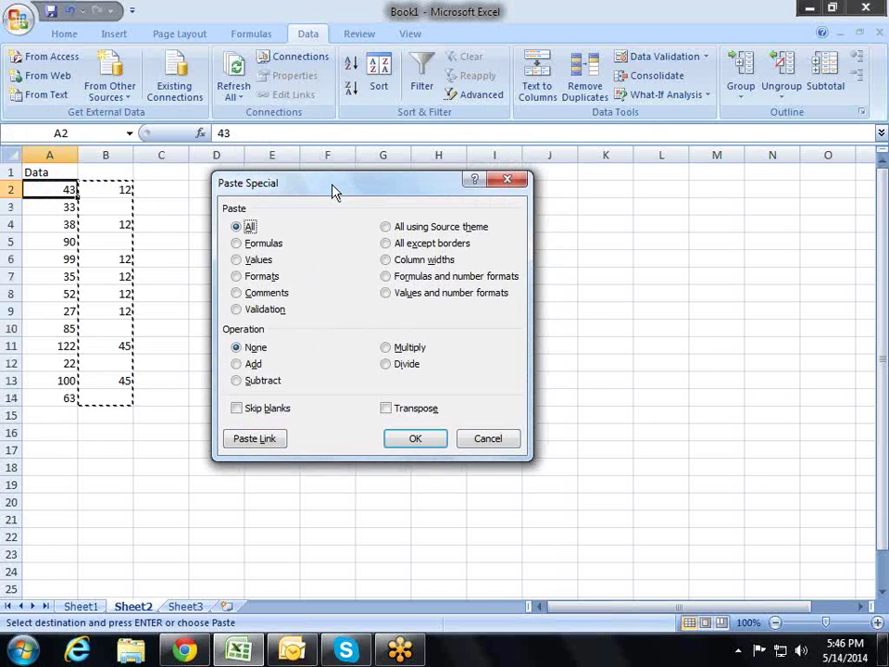
left_click(254, 366)
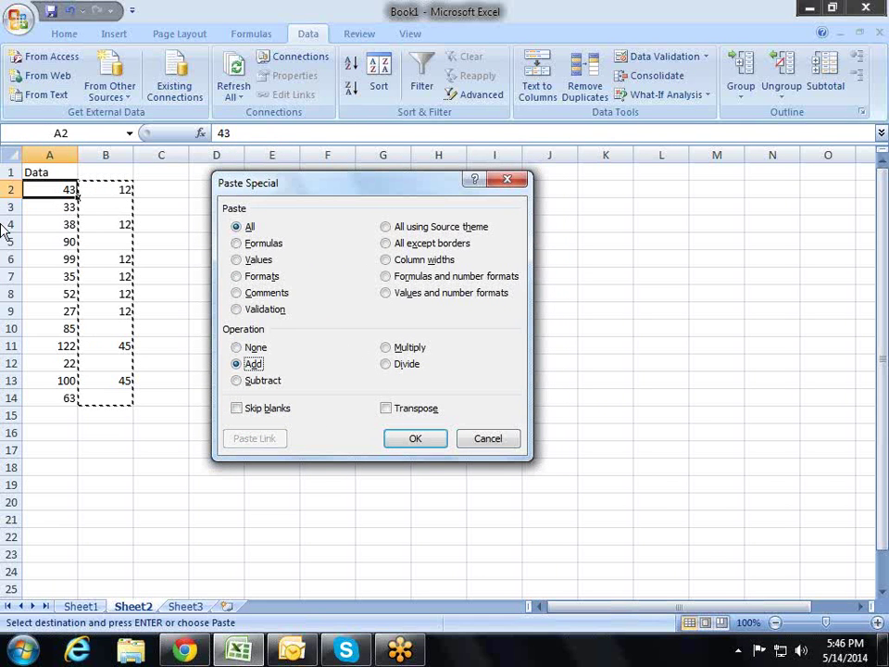
left_click(425, 439)
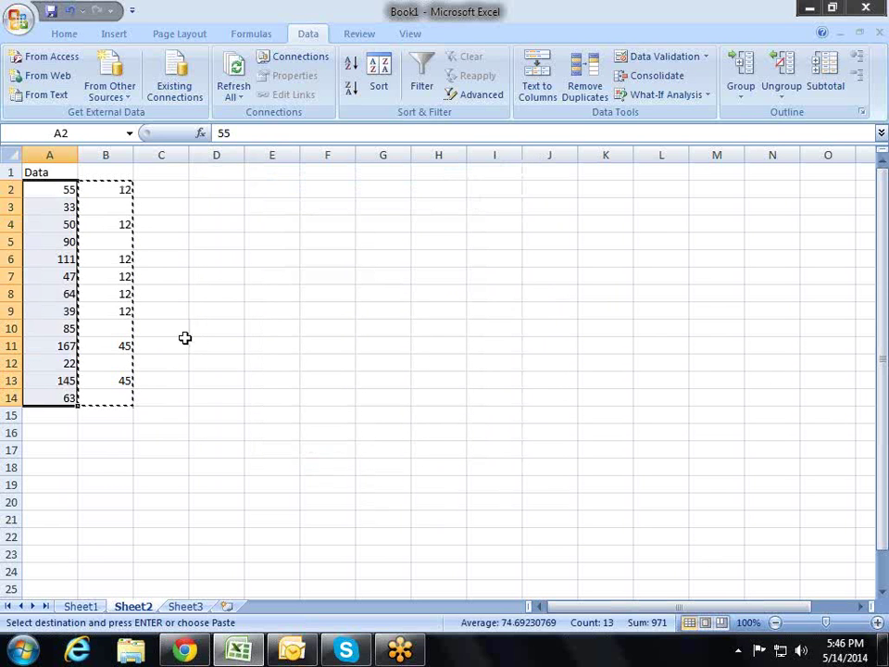
key("Escape")
left_click(234, 323)
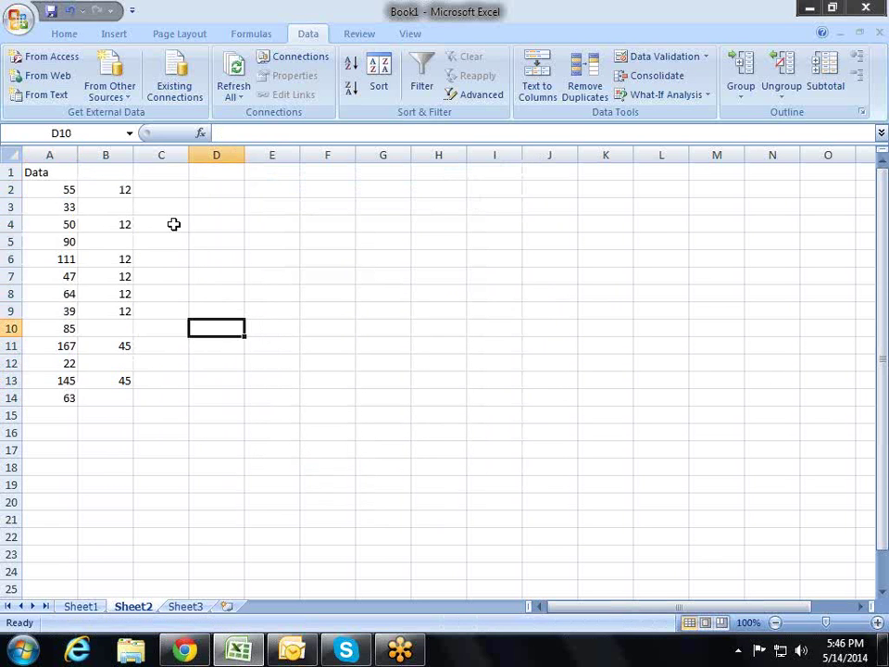
left_click(123, 188)
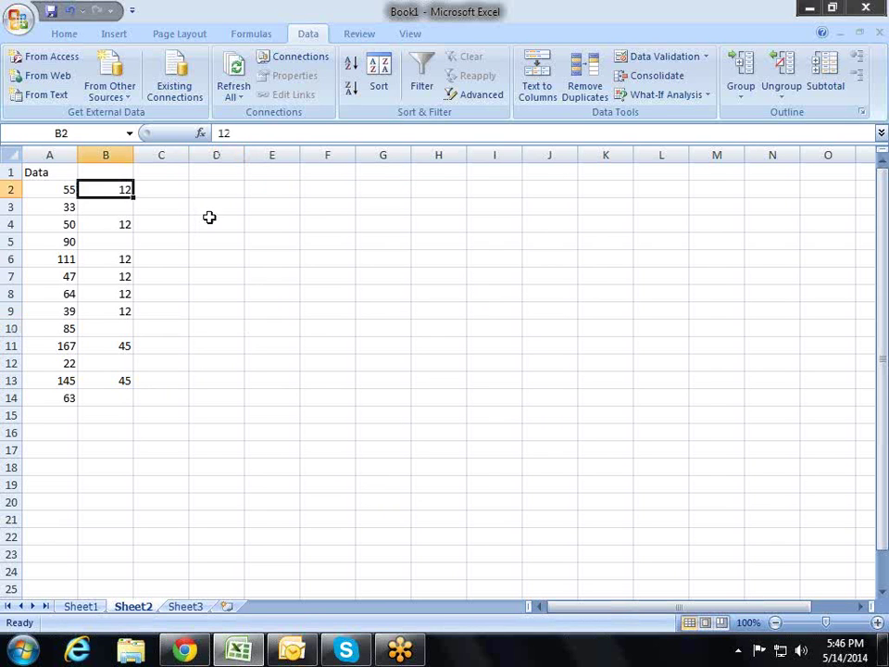
- Overwrite B2, B4 and B6 with 41, 45 and 120
left_click(151, 185)
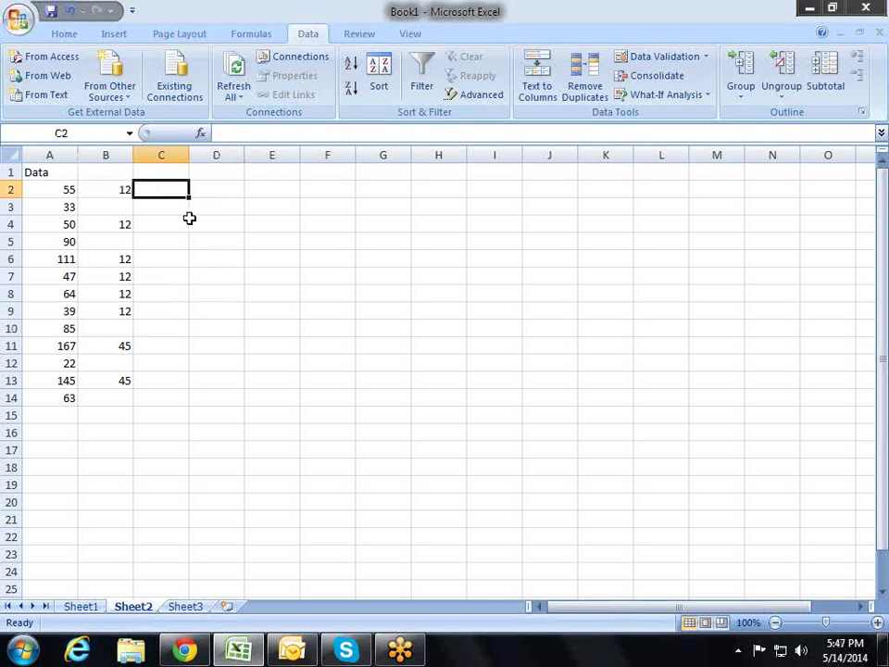
left_click(113, 189)
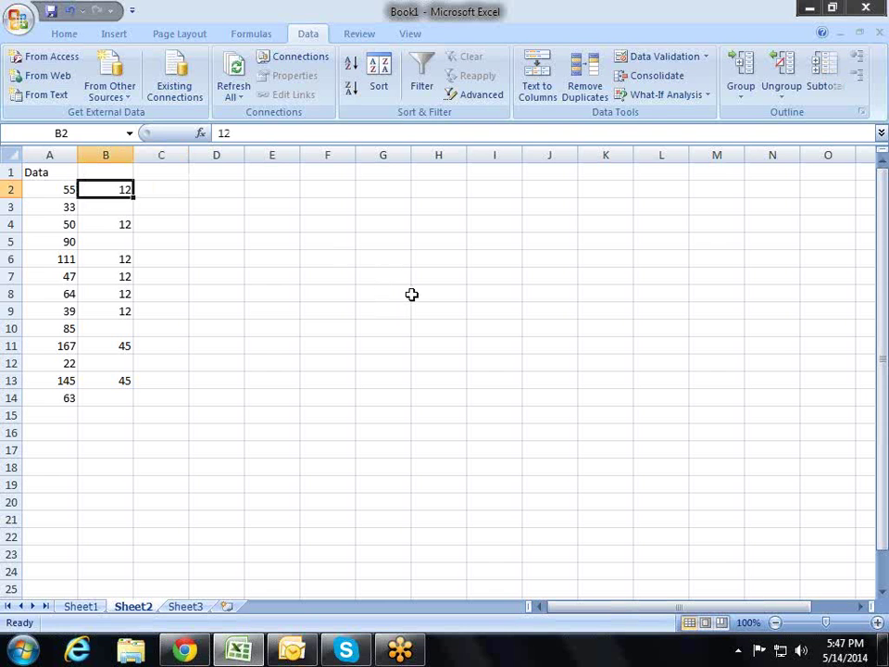
type("41")
key("Return")
key("Return")
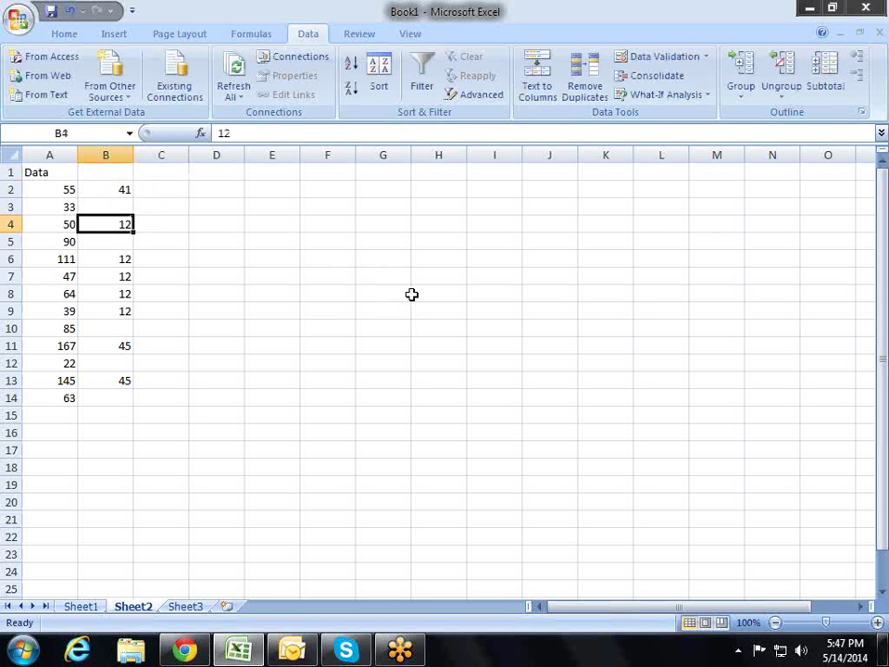
type("4")
key("Return")
key("Return")
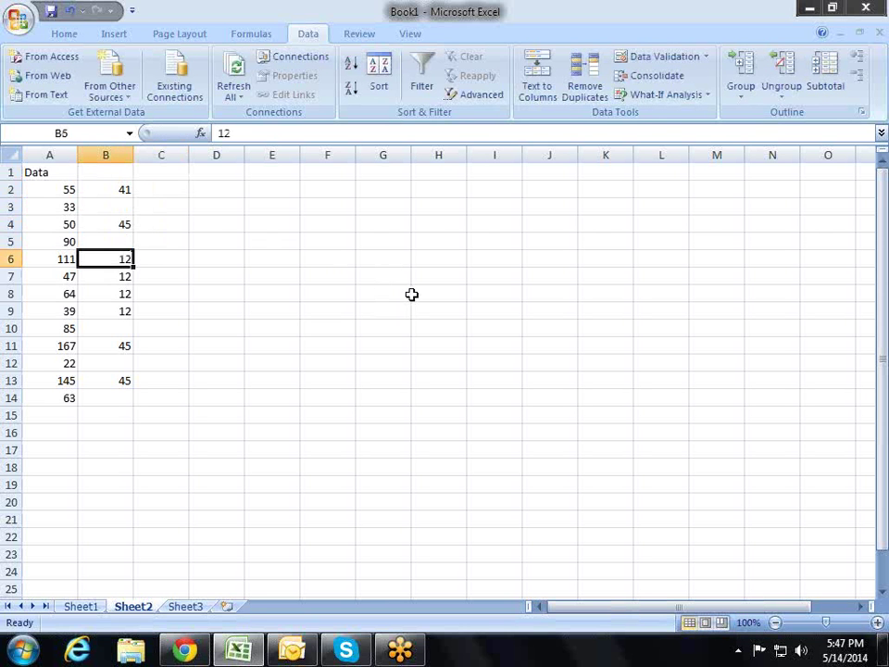
type("1")
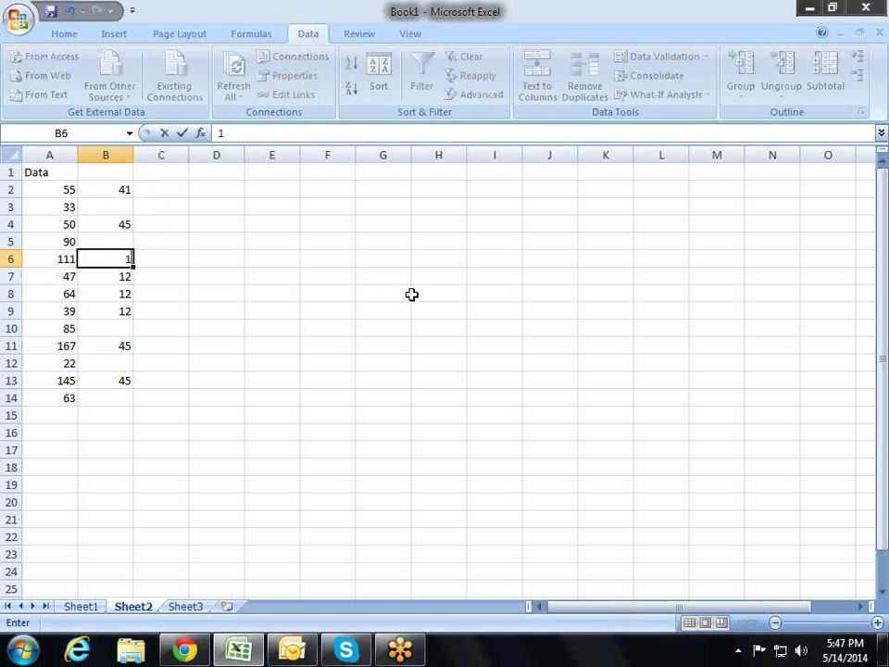
key("Return")
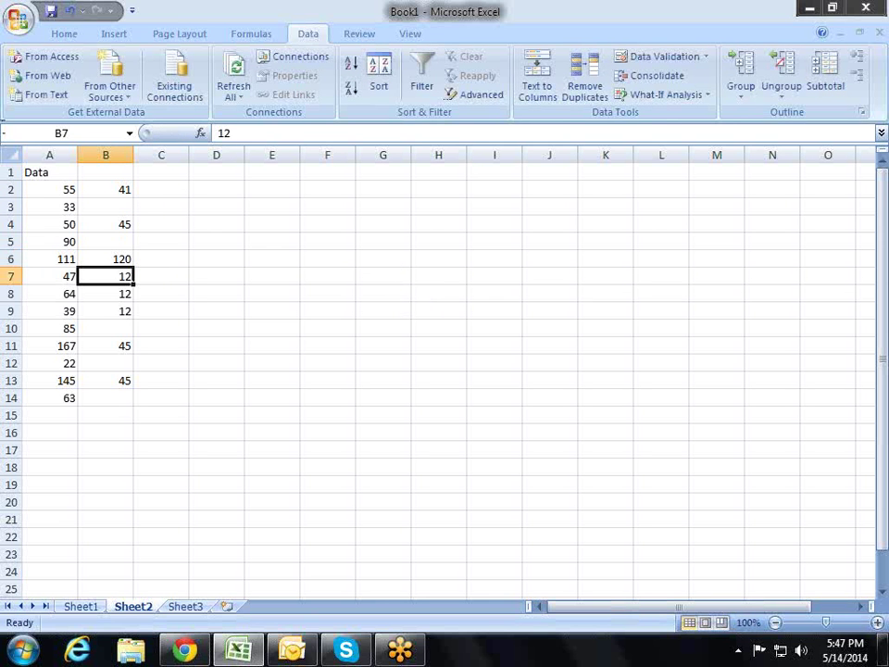
- Compare the column B entries in rows 5, 6 and 9 against column A
left_click(113, 305)
left_click(55, 276)
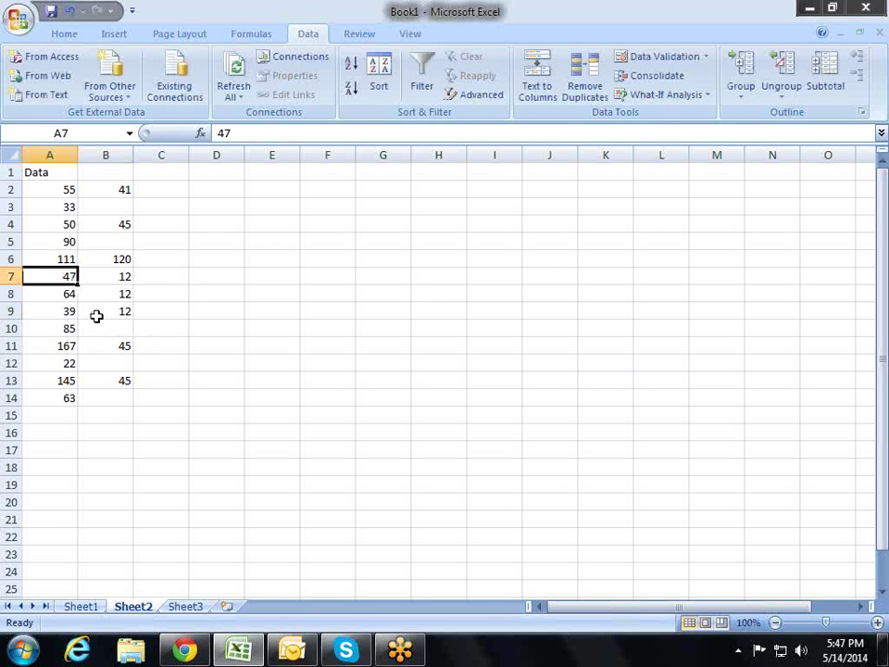
left_click(122, 238)
left_click(33, 240)
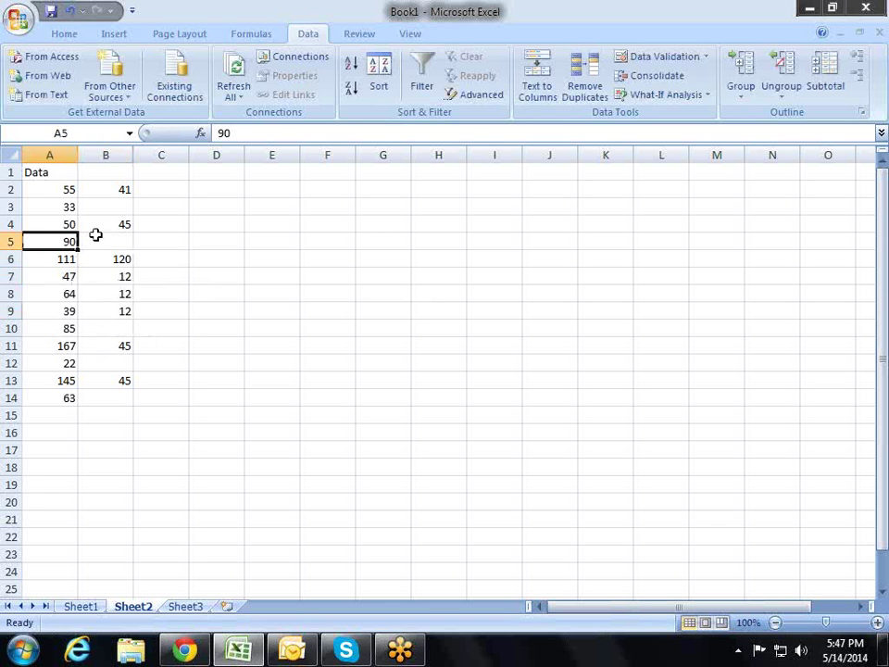
left_click(127, 259)
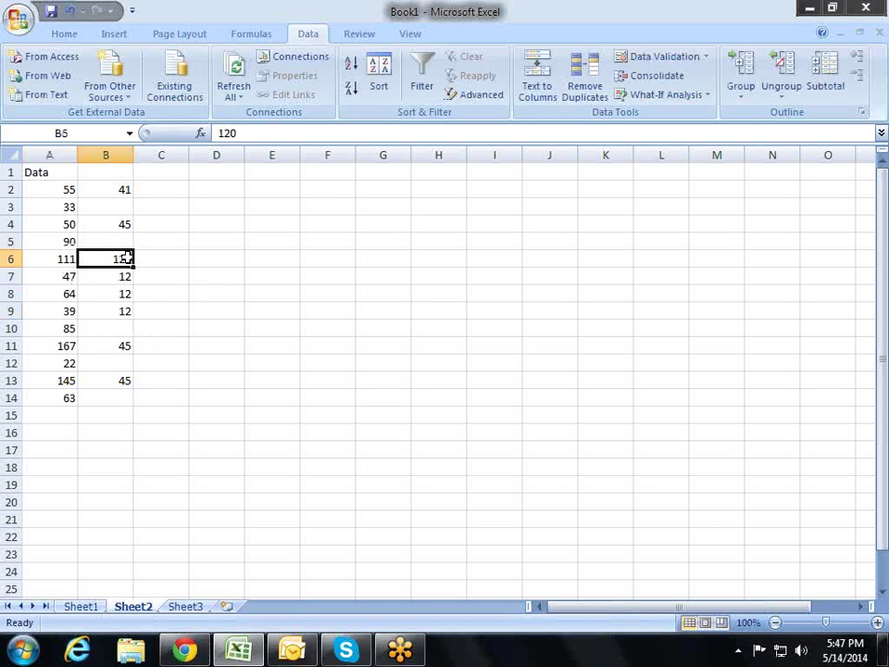
left_click(66, 258)
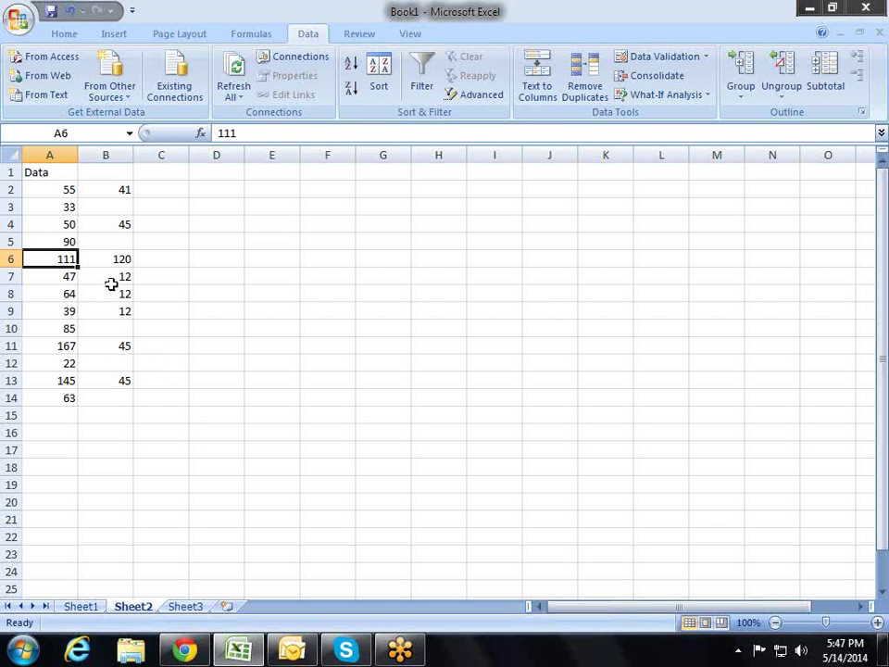
- Start an =IF formula in C2
left_click(125, 190)
left_click(176, 191)
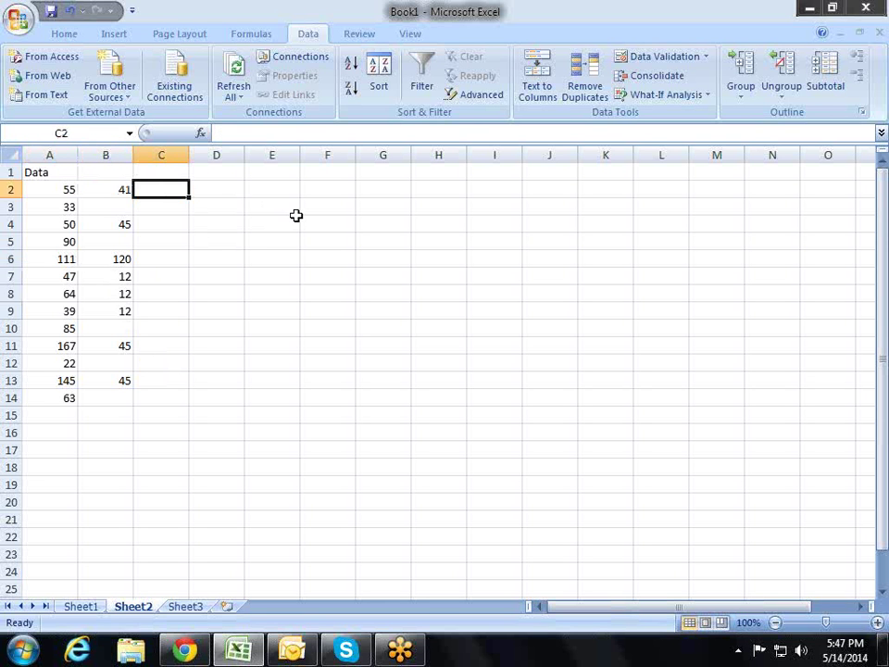
type("=if")
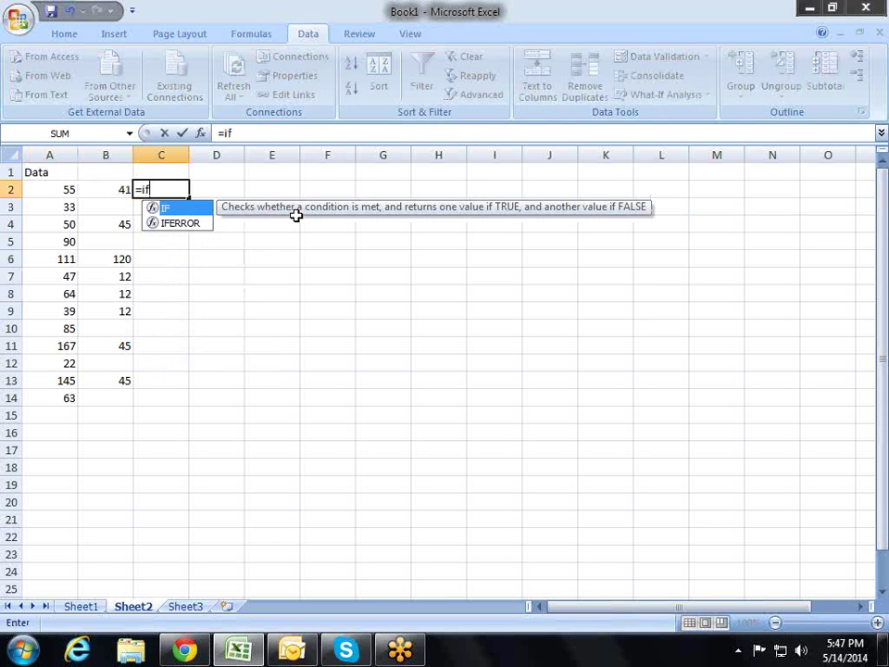
- Complete C2 as =IF(B2="",A2,B2) so it shows 41
key("Tab")
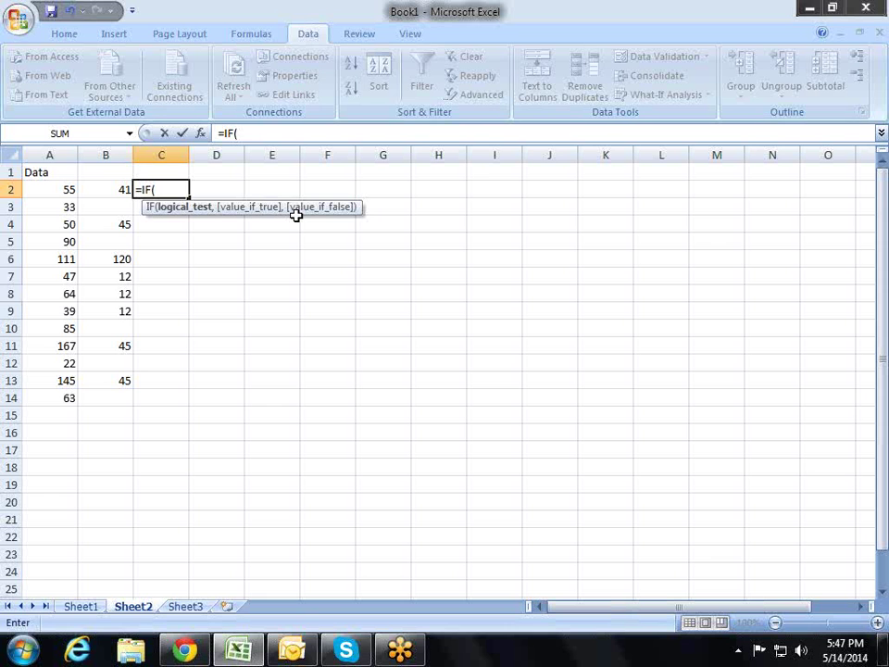
key("Left")
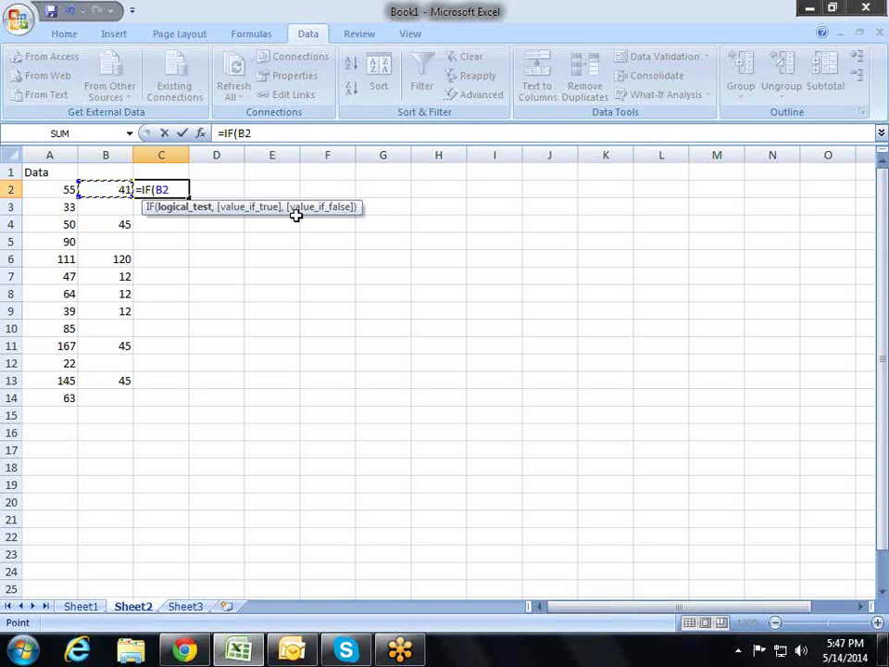
type("=\"\"")
type(",")
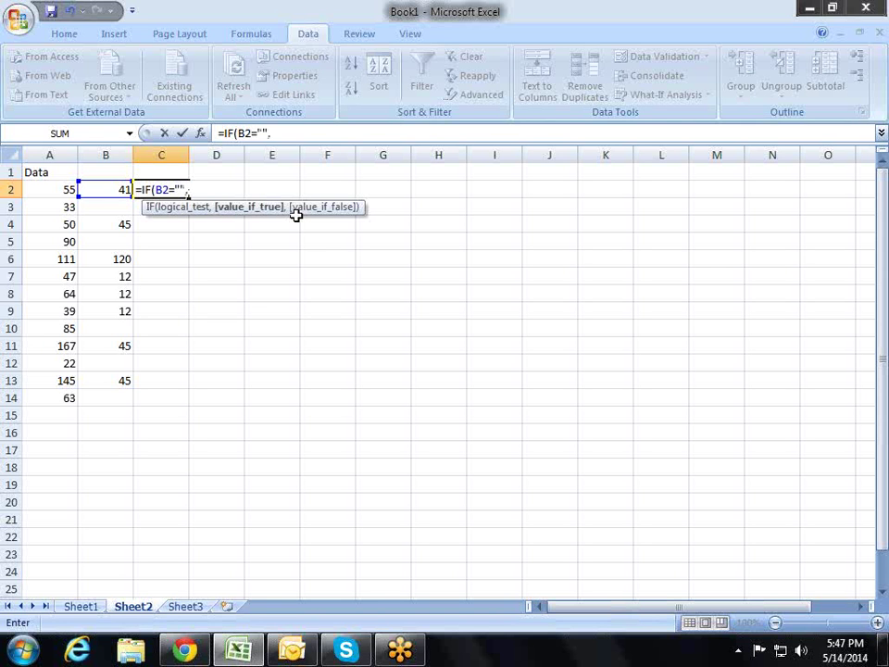
left_click(73, 193)
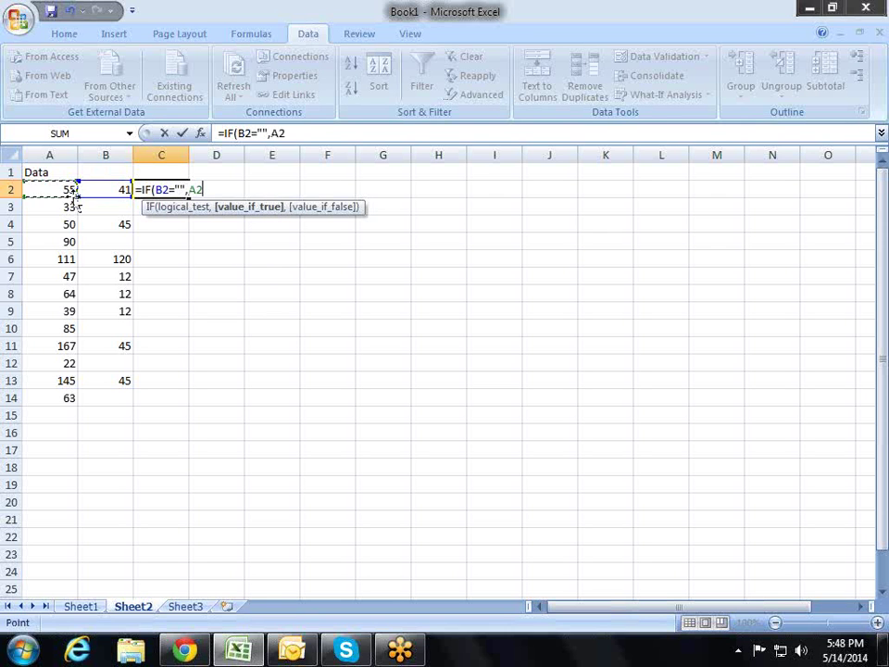
type(",")
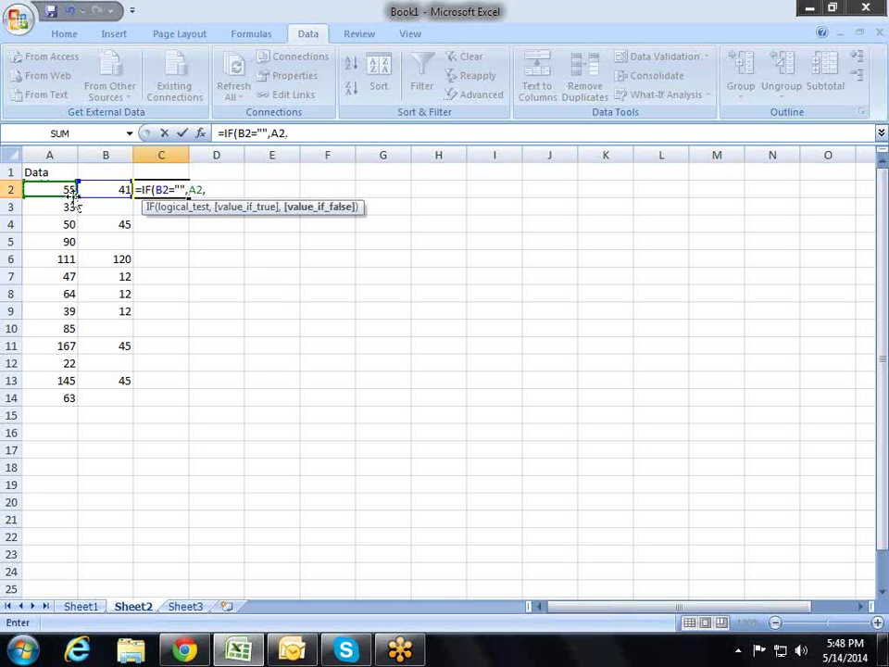
left_click(118, 191)
type(")")
key("Return")
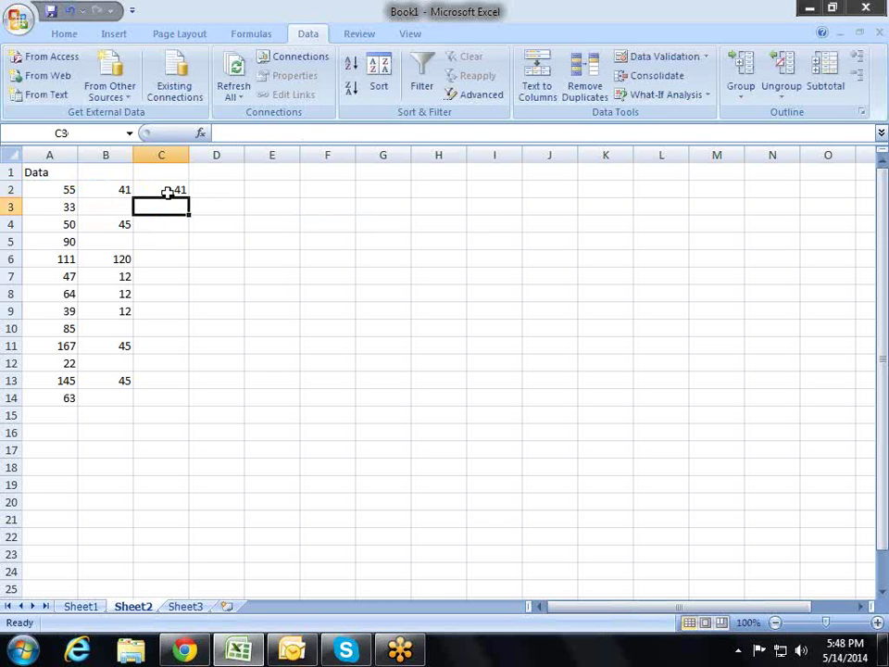
- Fill the IF formula down to C14 and paste C2:C14 into A2 as values only
left_click(165, 193)
left_click_drag(189, 196, 198, 405)
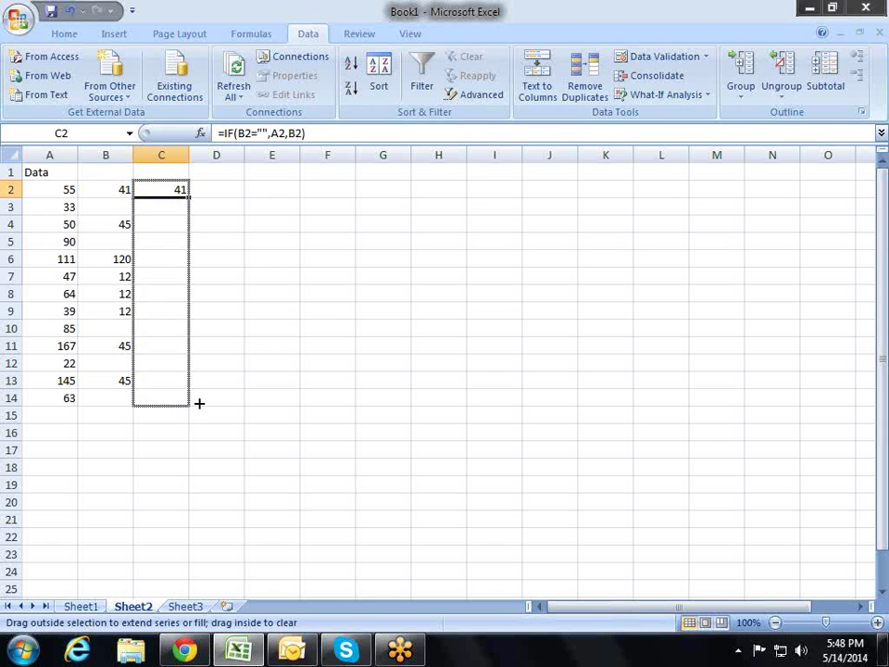
key("ctrl+c")
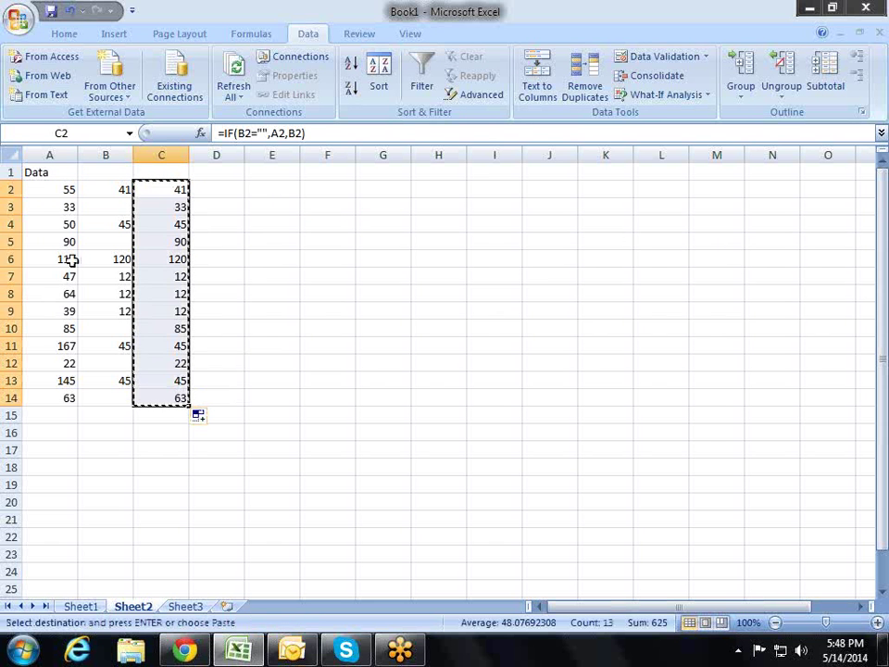
left_click(60, 194)
key("alt+e")
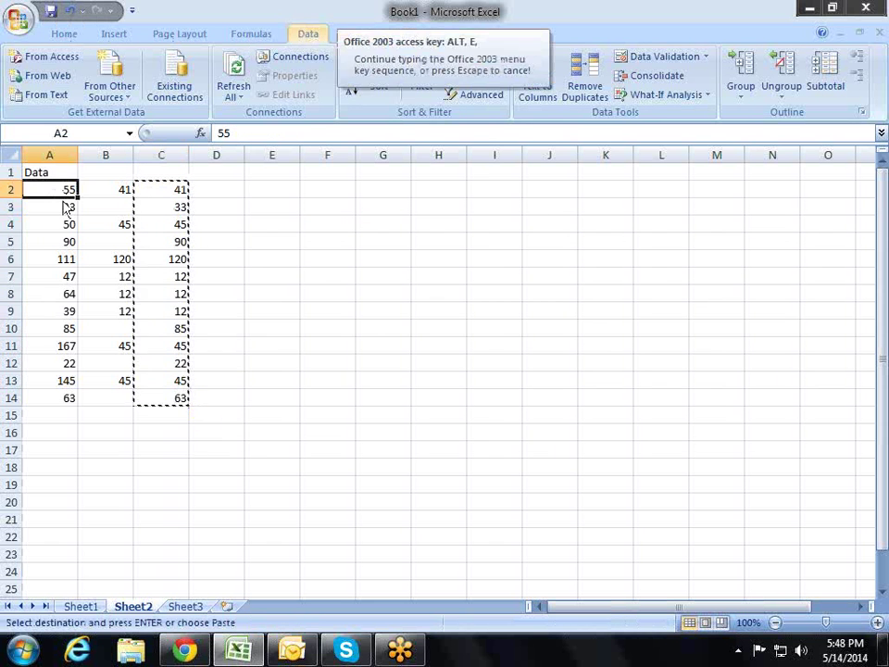
key("s")
key("v")
key("Return")
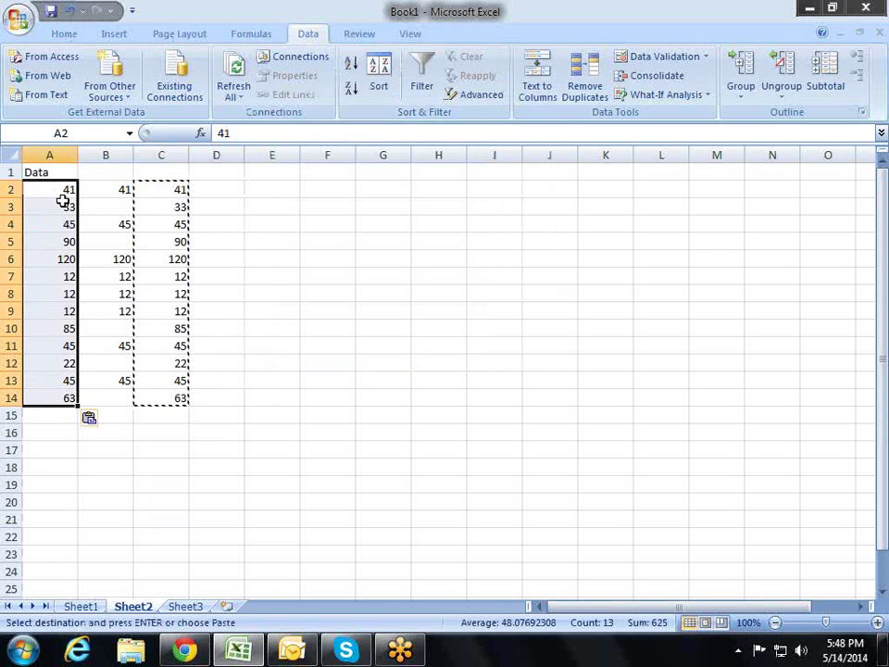
key("Escape")
- Delete the helper column C and select B2:B14
left_click(215, 239)
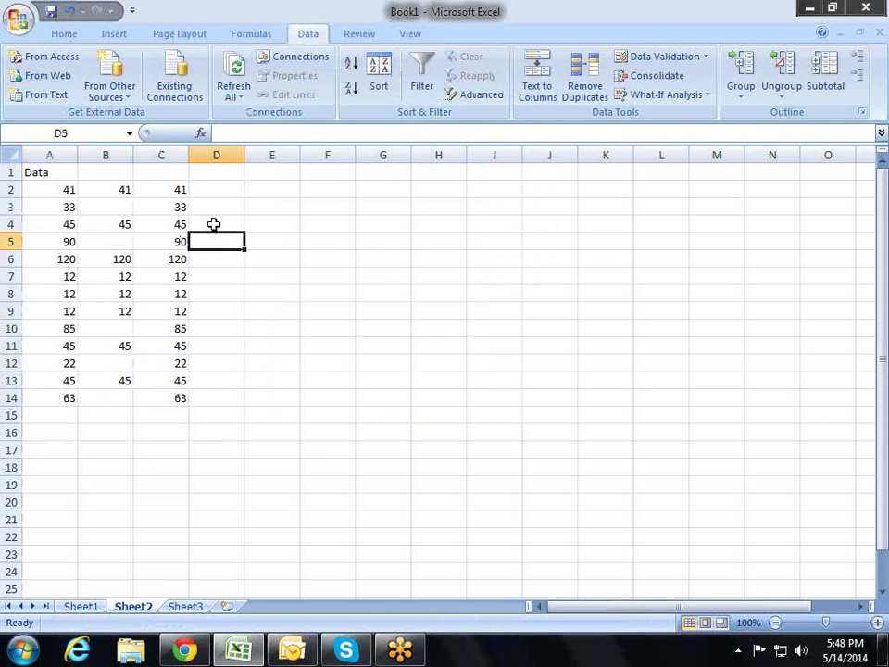
right_click(163, 155)
left_click(230, 267)
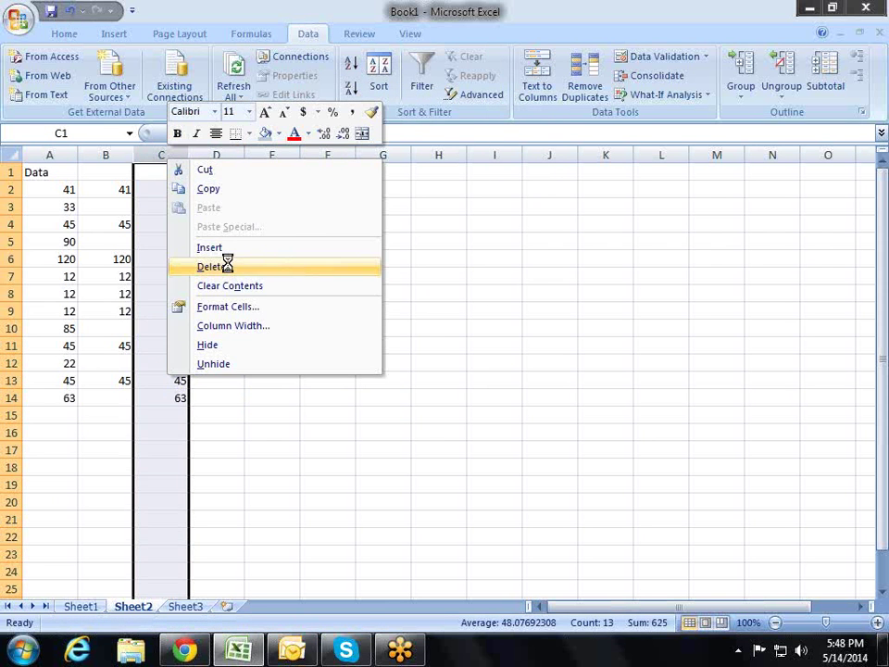
left_click(272, 255)
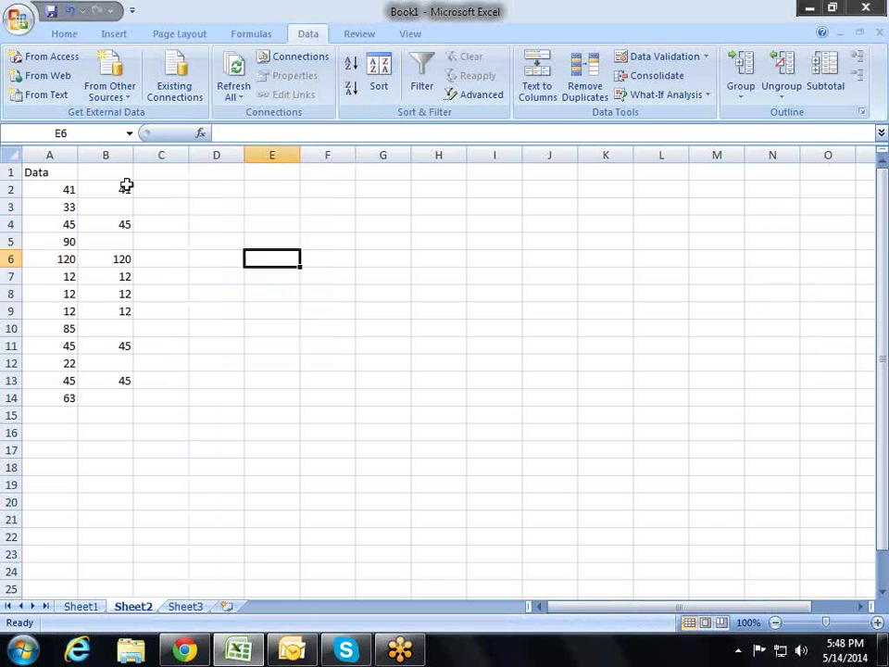
left_click_drag(125, 186, 131, 399)
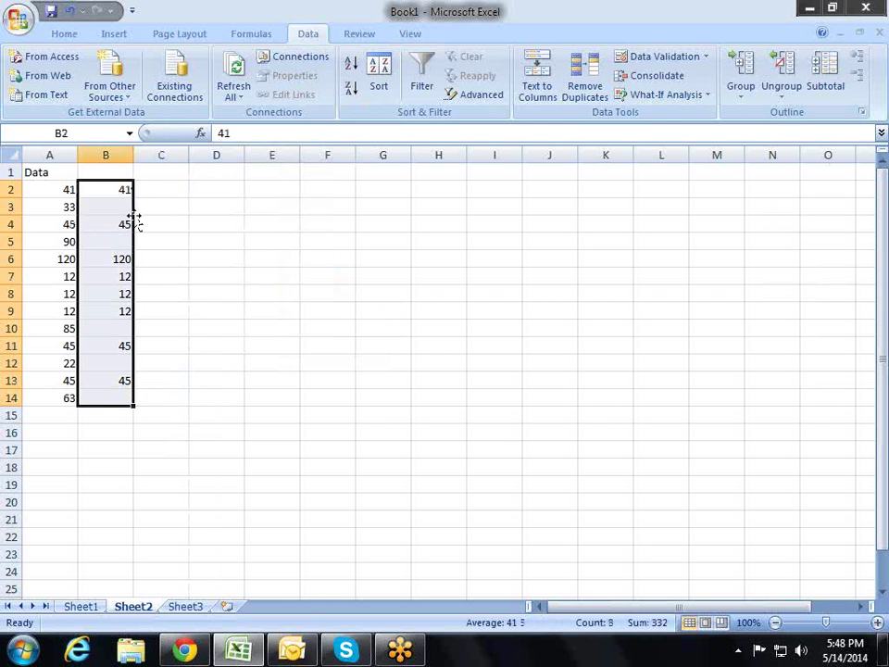
- Paste B2:B14 normally onto A2, showing blank B cells wipe values like A3
left_click(169, 207)
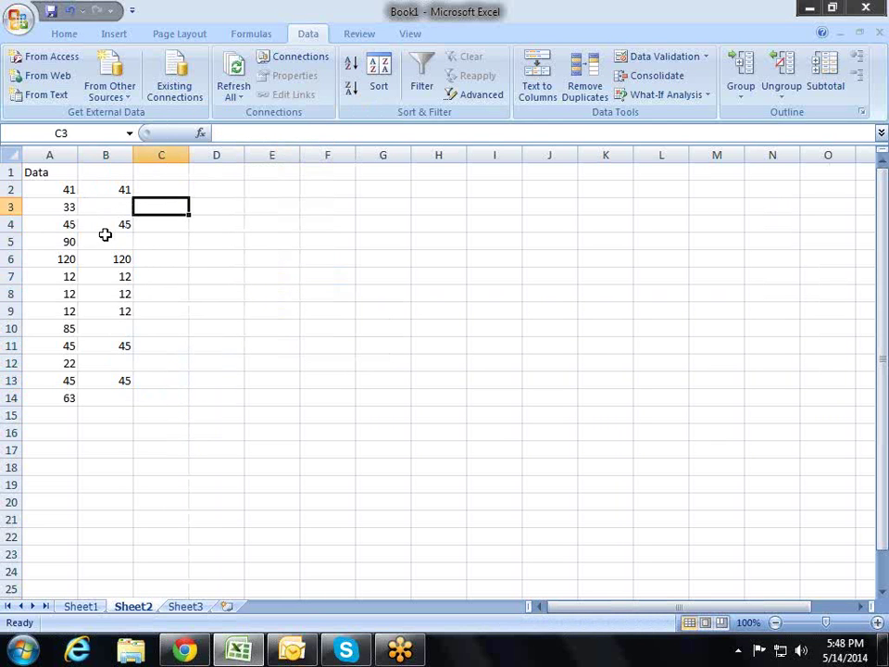
left_click_drag(119, 191, 112, 395)
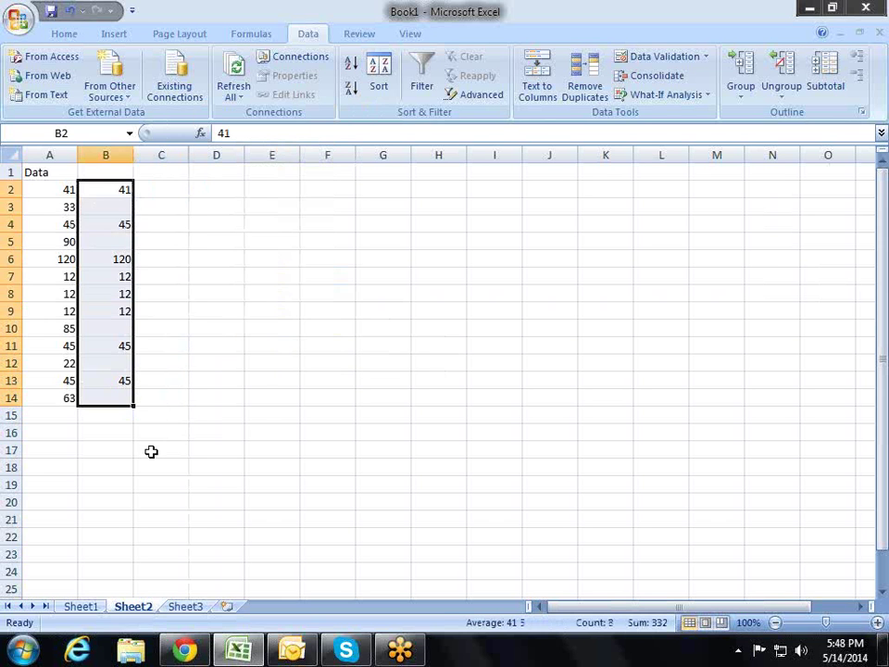
key("ctrl+c")
left_click(58, 191)
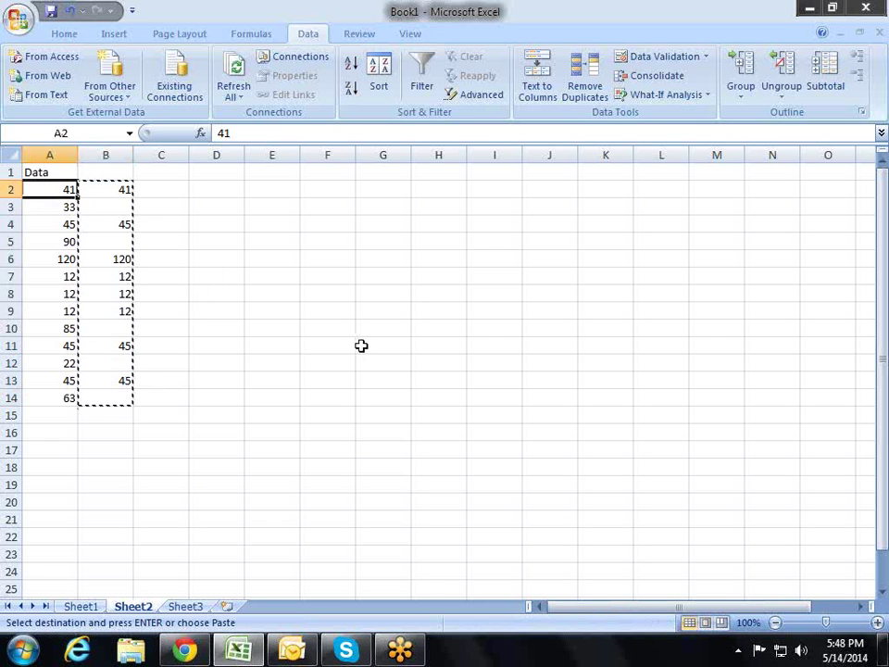
key("ctrl+v")
left_click(122, 206)
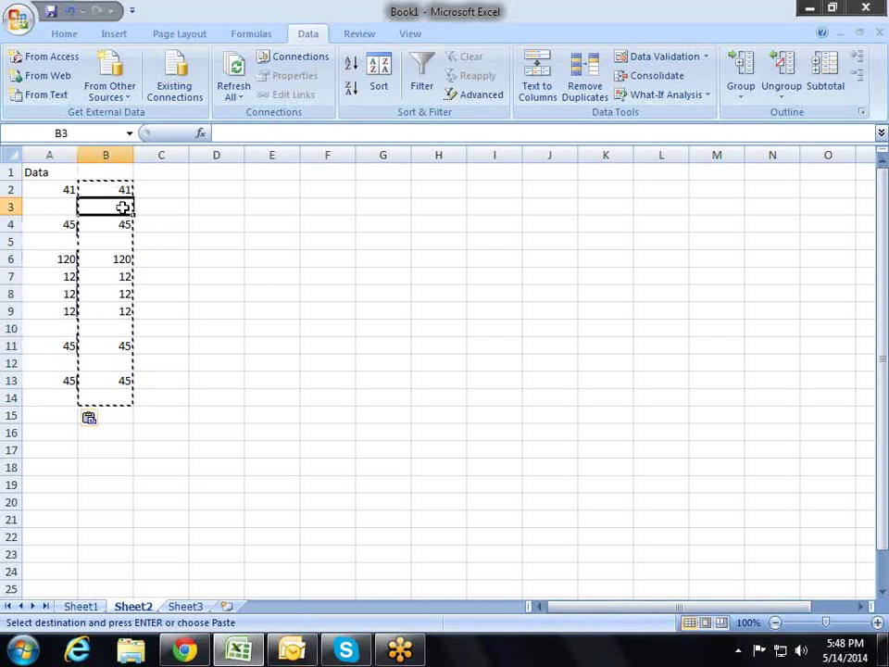
left_click(63, 206)
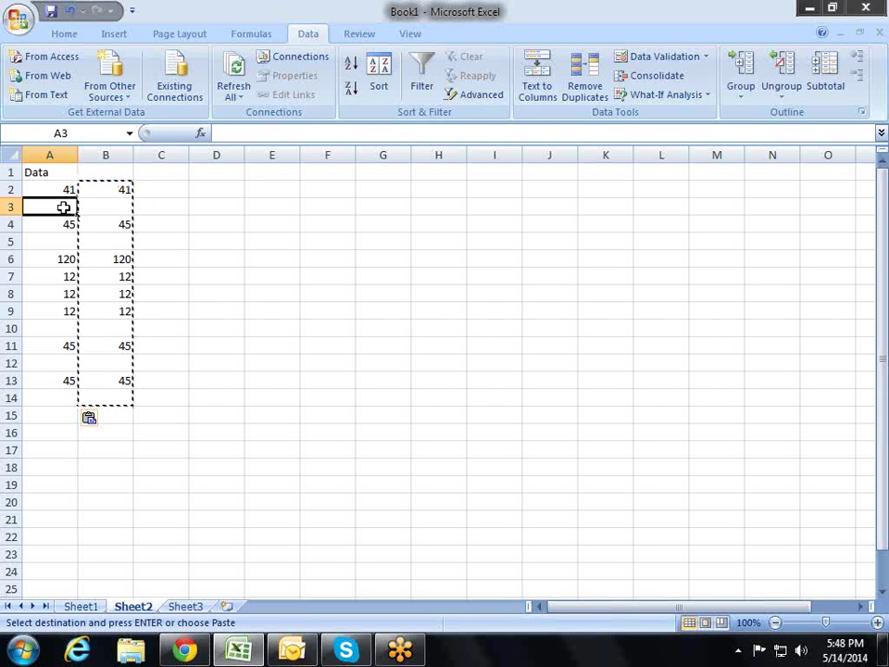
key("Escape")
left_click(179, 207)
- Recopy B2:B14 and Paste Special it onto A2 with Skip blanks ticked
left_click_drag(102, 190, 128, 399)
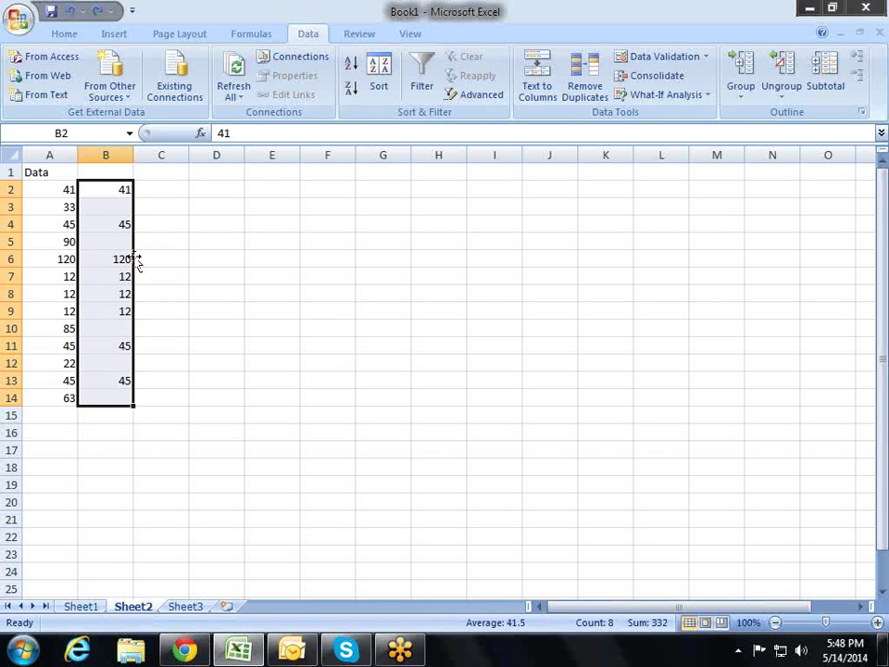
right_click(126, 256)
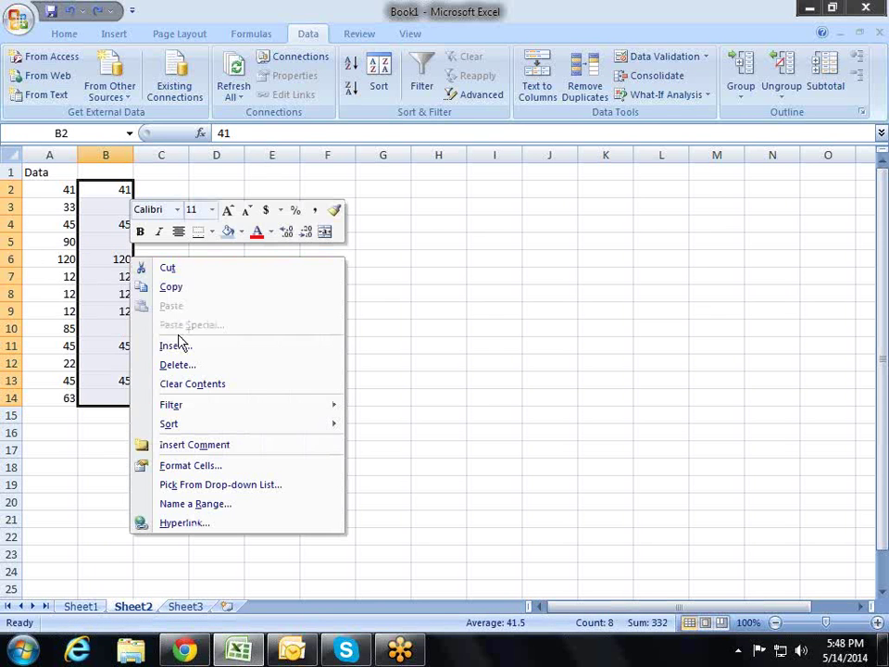
left_click(172, 287)
right_click(60, 192)
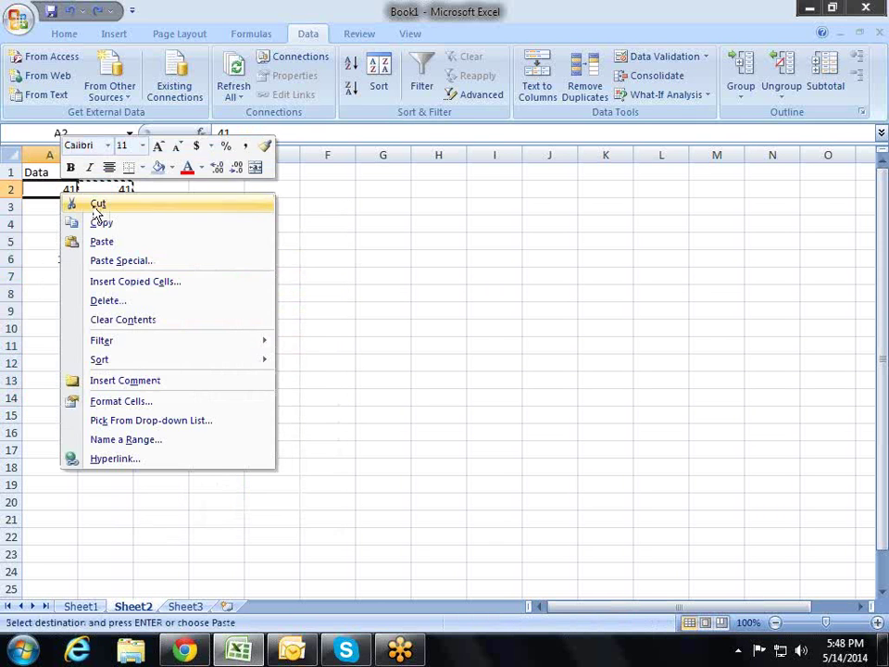
left_click(139, 261)
mouse_move(111, 129)
left_mouse_down()
mouse_move(378, 174)
mouse_move(271, 143)
left_mouse_up()
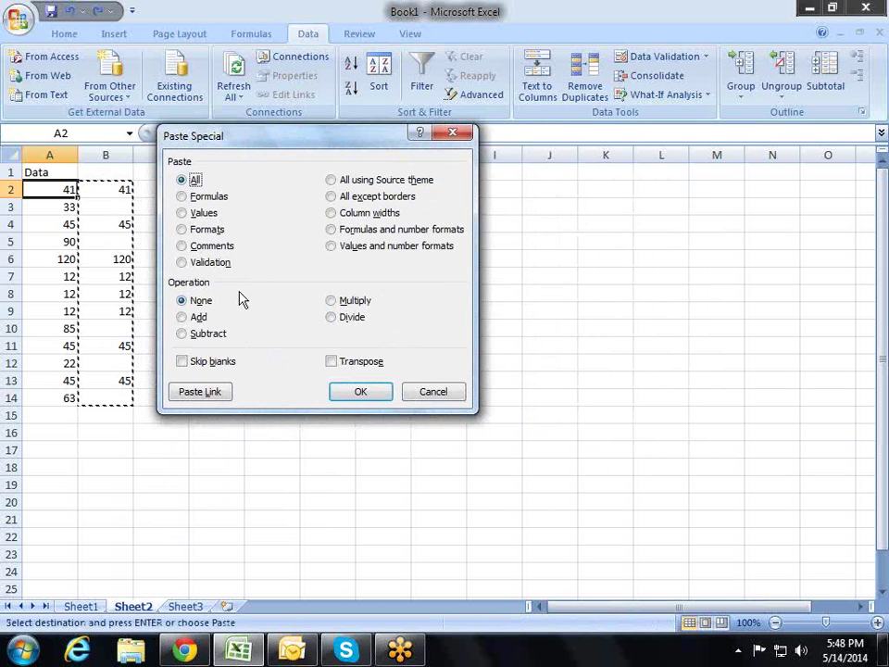
left_click(193, 369)
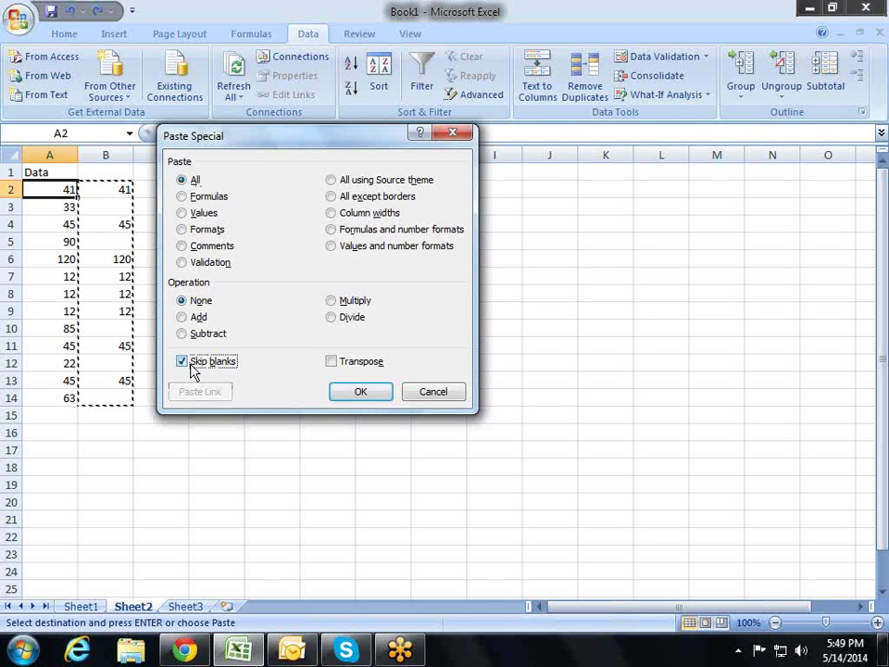
left_click(378, 392)
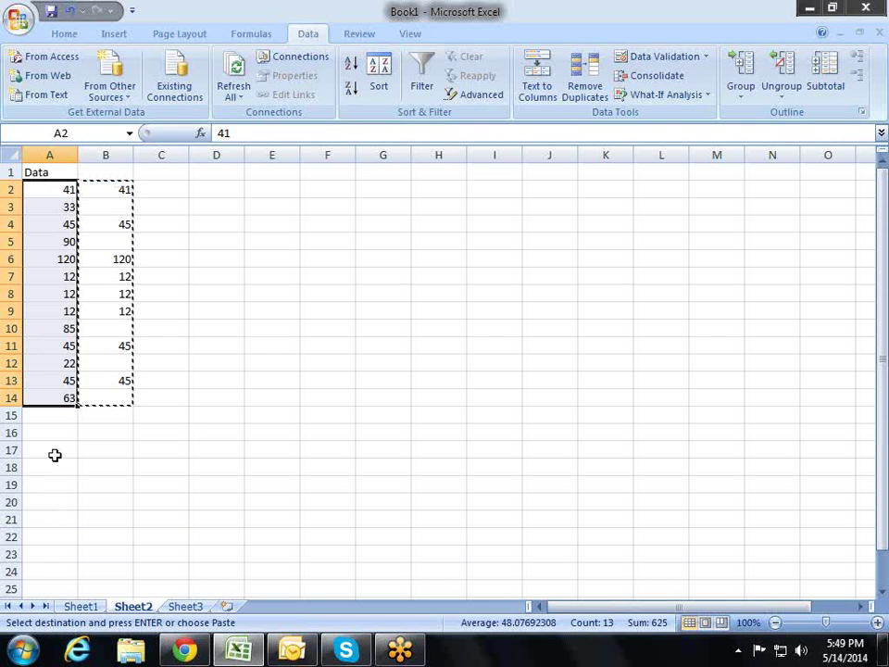
key("Escape")
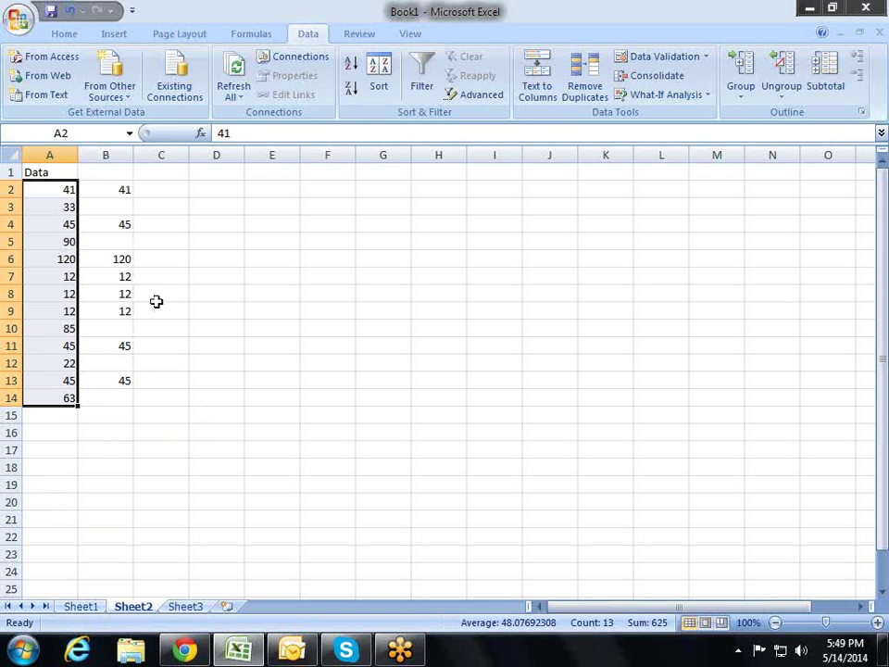
left_click(156, 301)
right_click(97, 154)
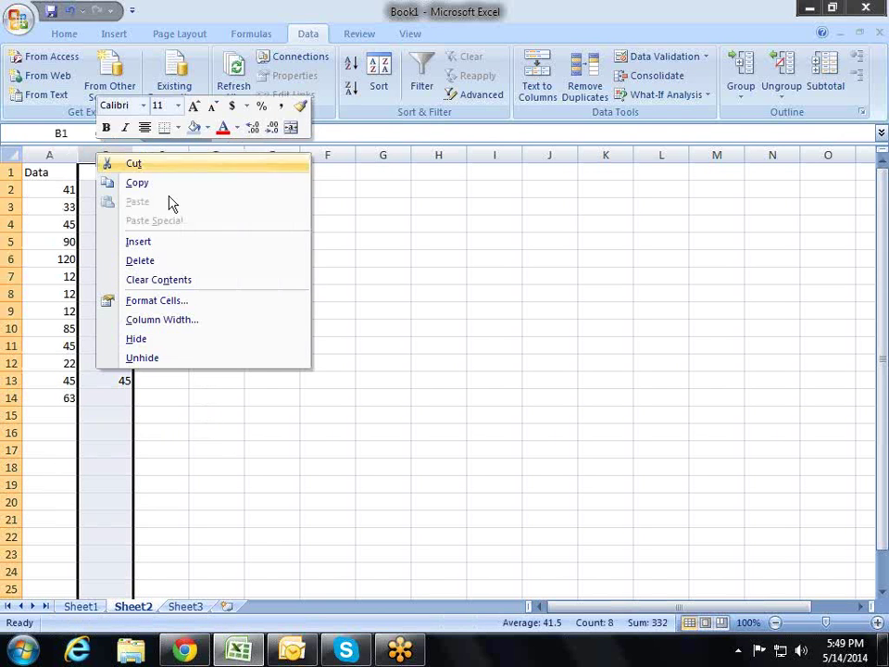
- Label A1 'Sales' and B1 'Target'
key("Escape")
left_click(92, 185)
key("ctrl+Home")
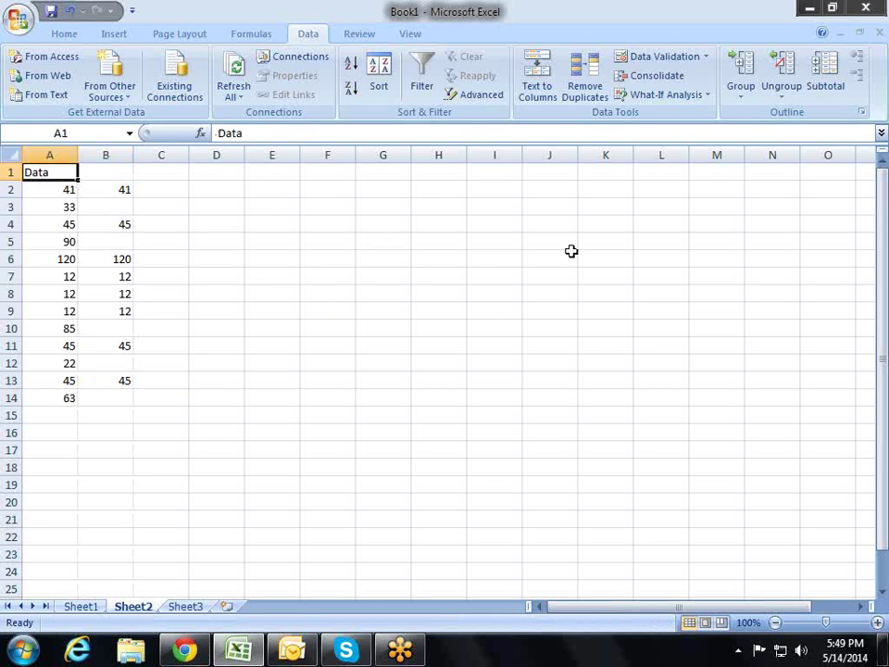
type("Sales")
key("Return")
key("Up")
key("Right")
type("Ta")
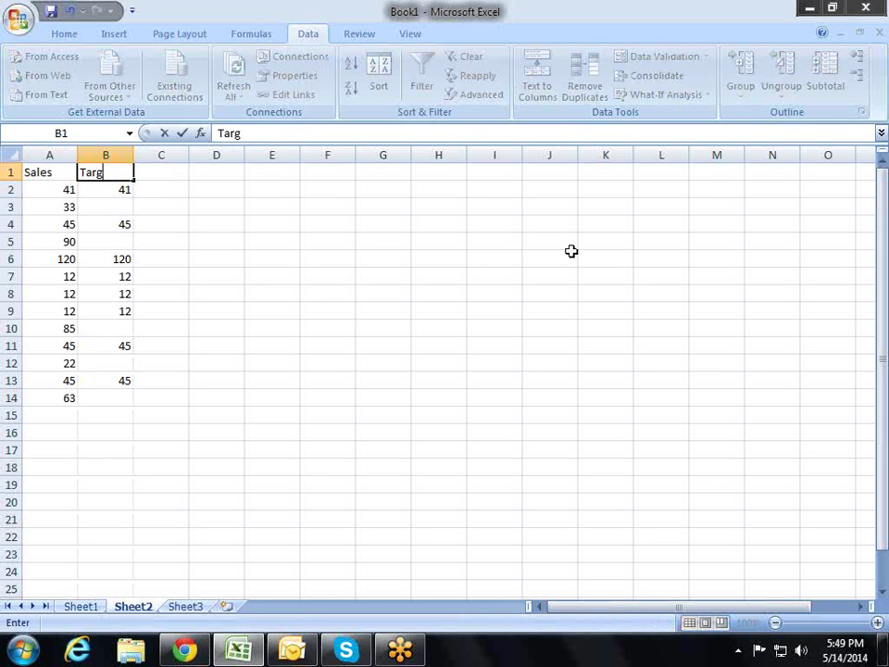
key("Return")
- Clear B4:B14 and enter 200 in B2 as the target
key("Down")
key("Down")
key("Down")
key("Up")
key("shift+Down")
key("shift+Down")
key("shift+Down")
key("shift+Down")
key("shift+Down")
key("shift+Down")
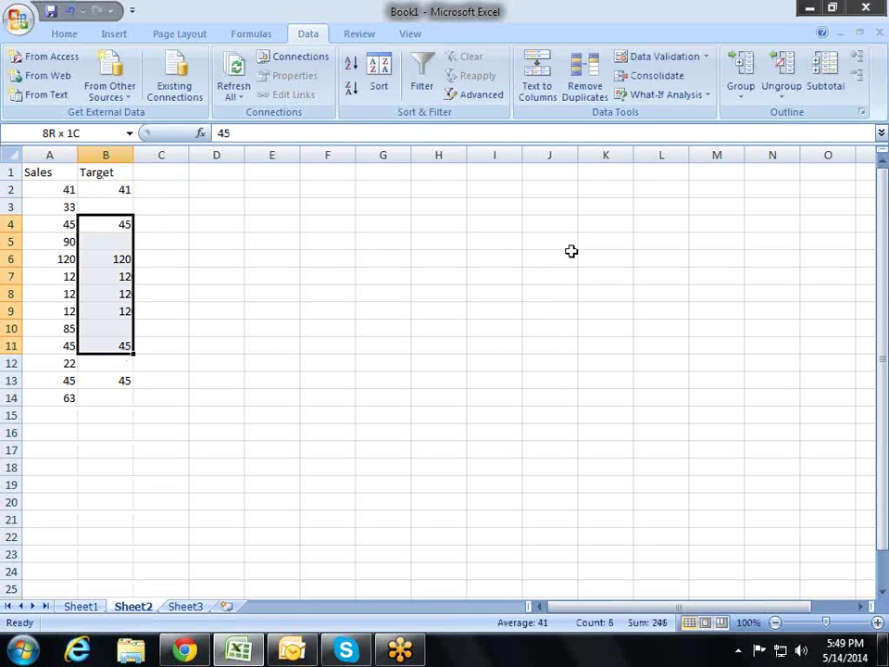
key("shift+Down")
key("shift+Down")
key("shift+Down")
key("Delete")
key("Up")
key("Up")
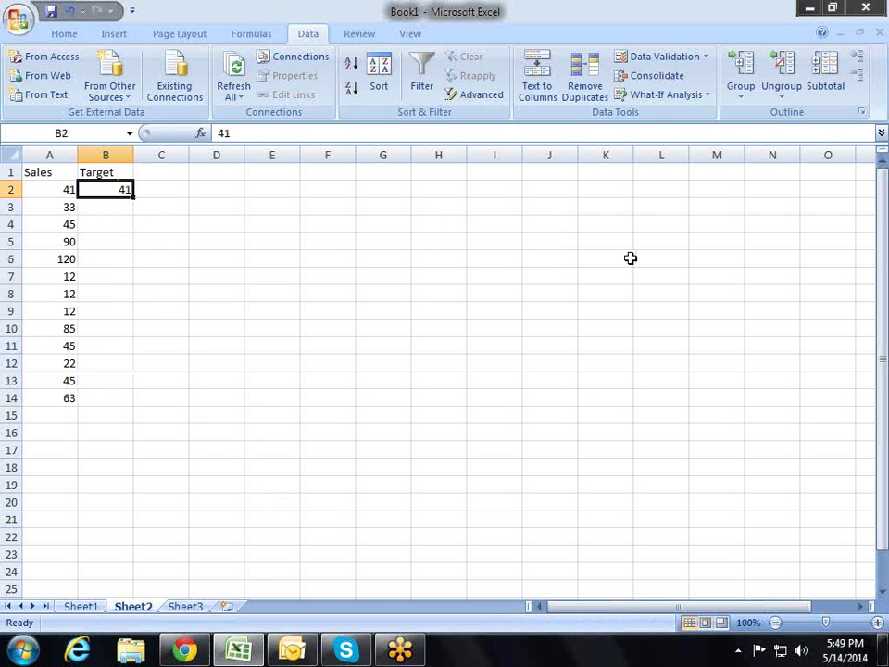
type("200")
key("Return")
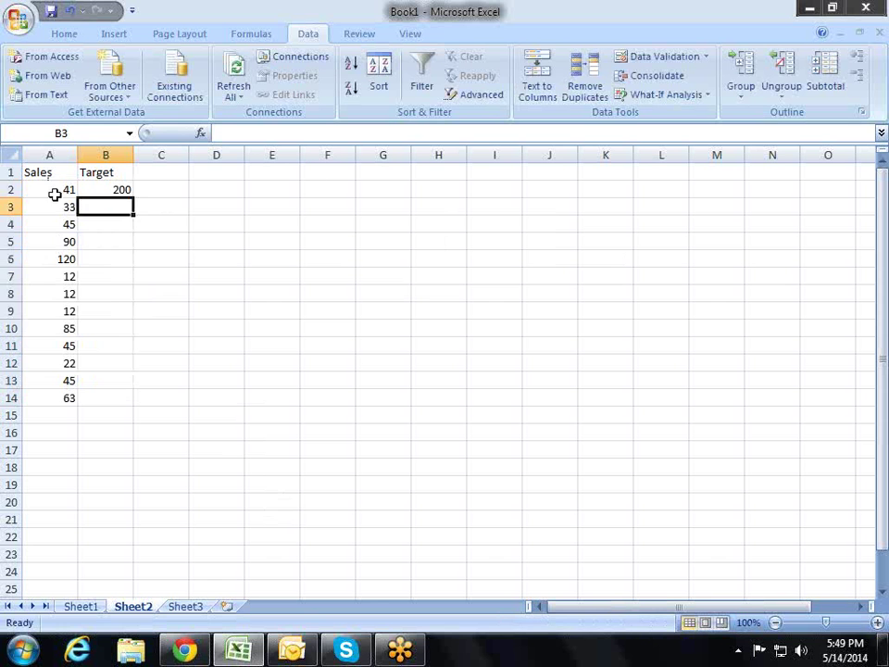
- Point out the Sales values in column A, ending with C2 selected
left_click(55, 193)
left_click(50, 258)
left_click(54, 314)
left_click(60, 384)
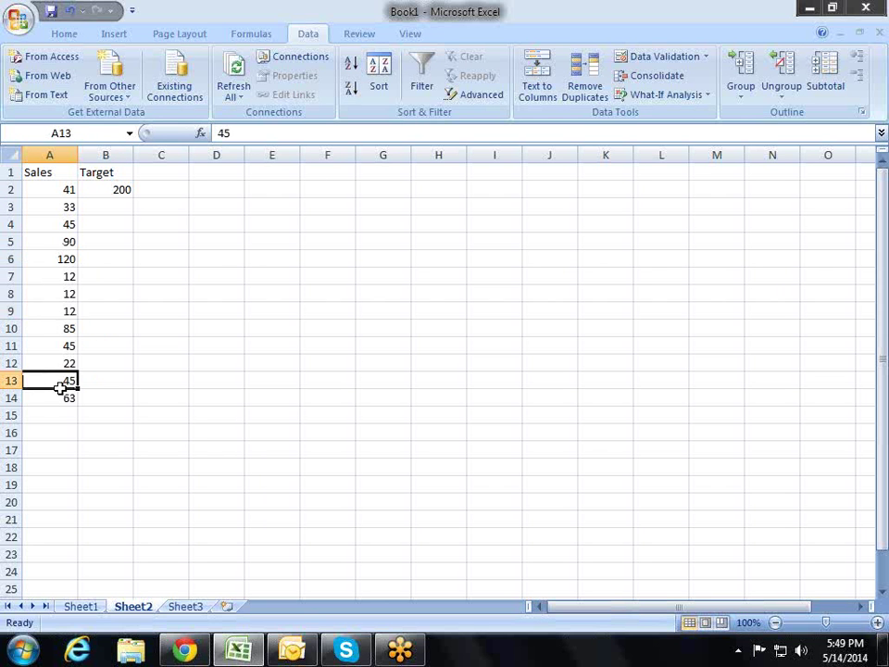
left_click(43, 278)
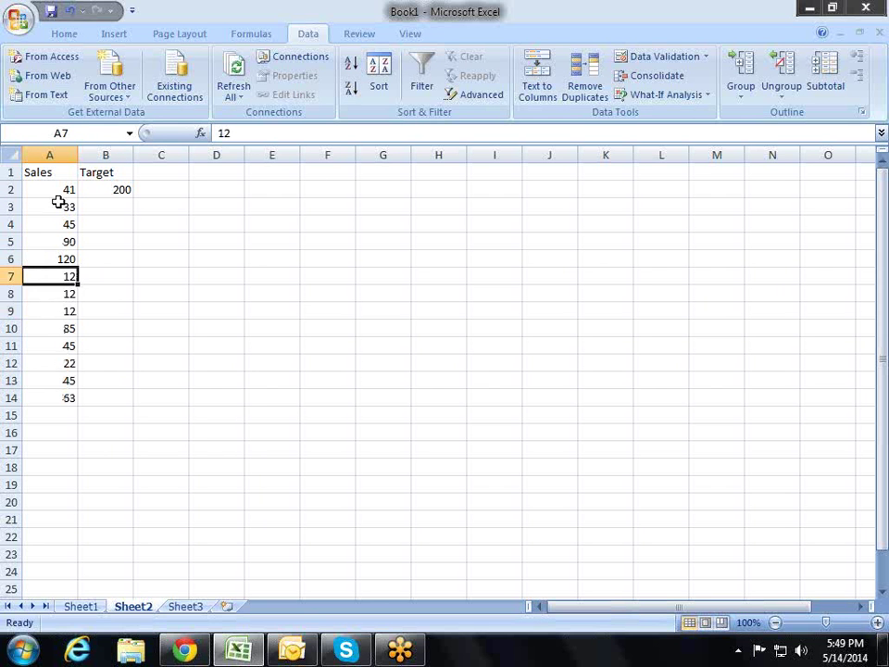
left_click(59, 193)
left_click(159, 196)
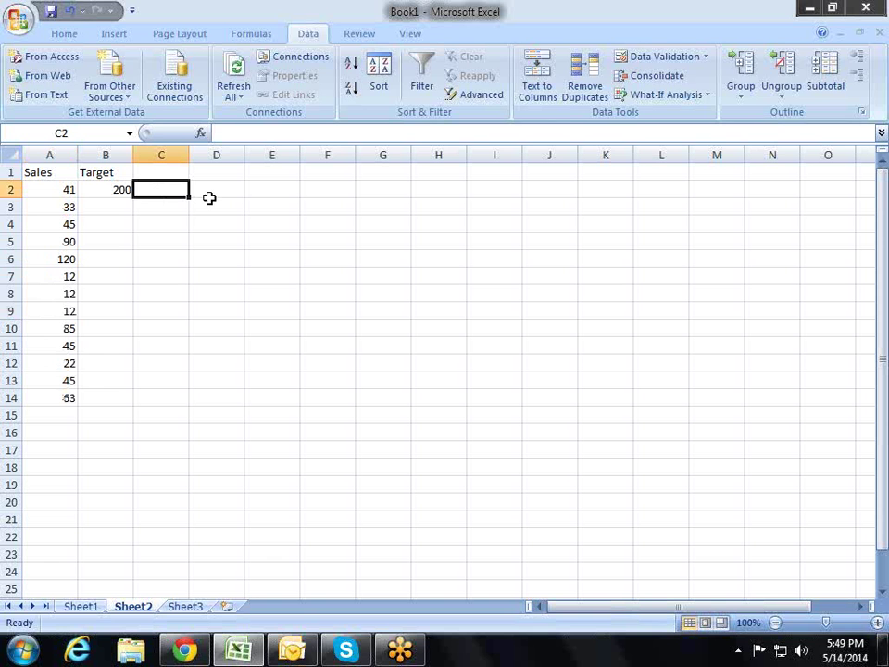
type("=")
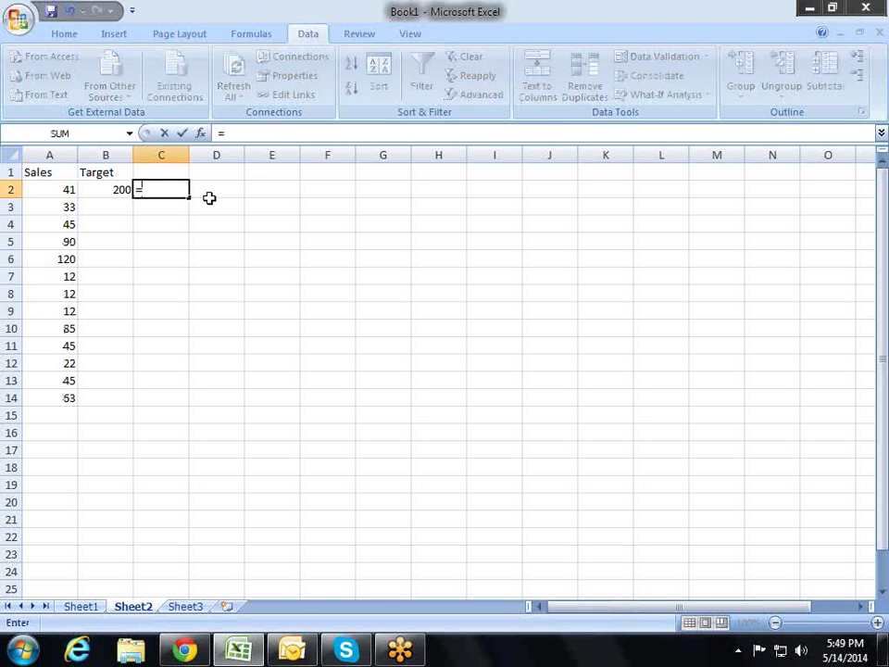
key("Left")
key("Left")
type("/")
key("Left")
key("Return")
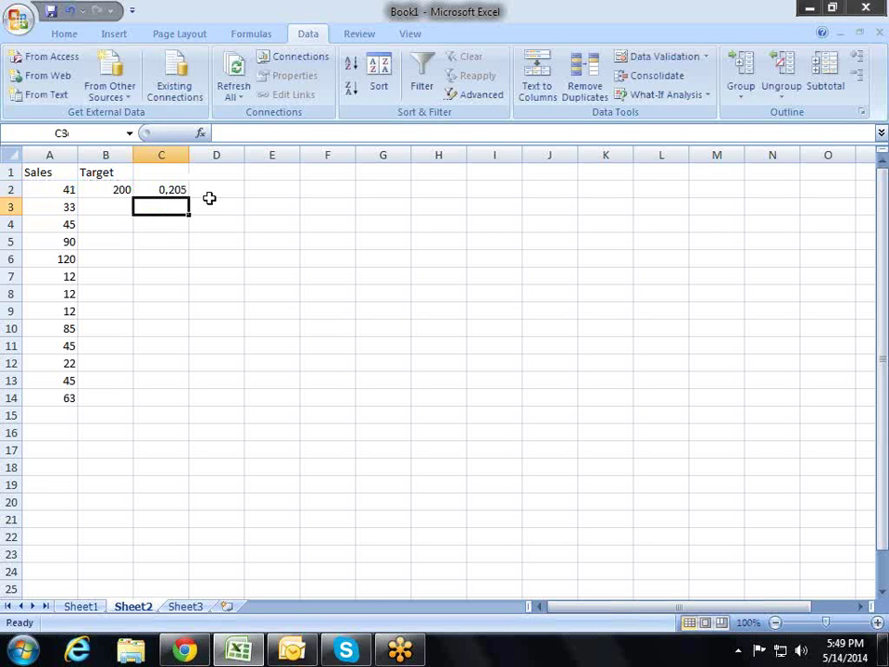
key("Up")
left_click(64, 34)
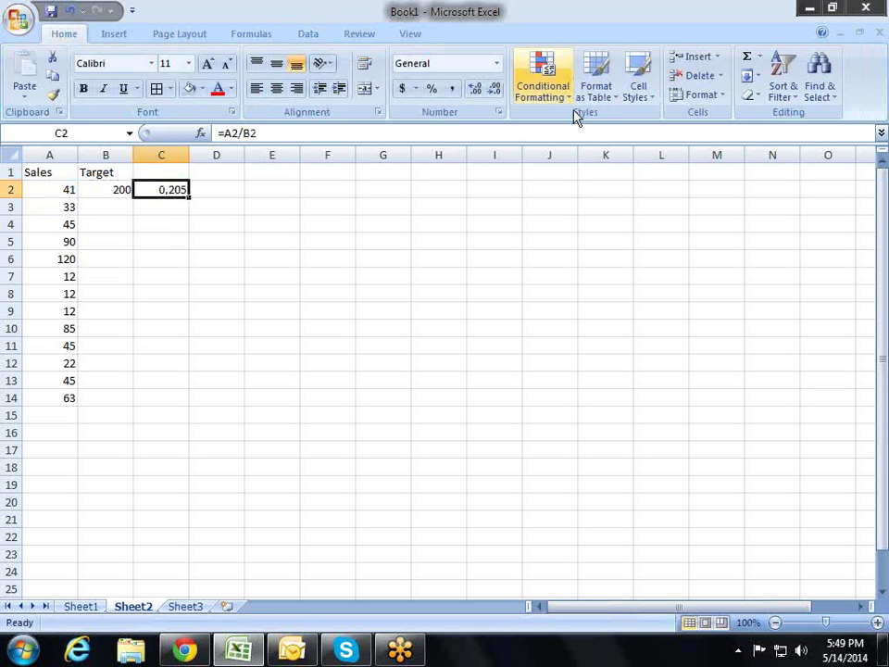
left_click(432, 89)
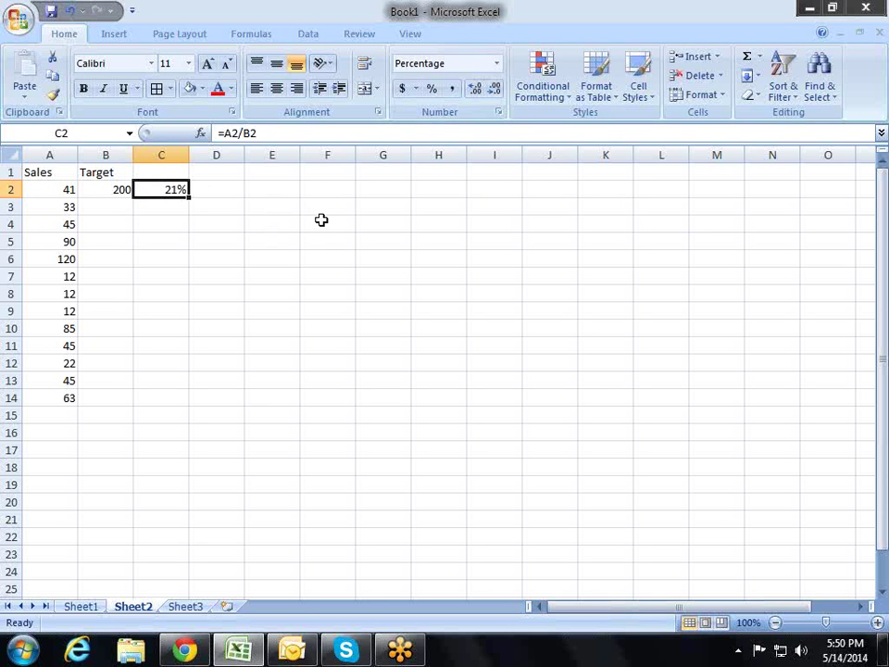
key("Delete")
right_click(126, 189)
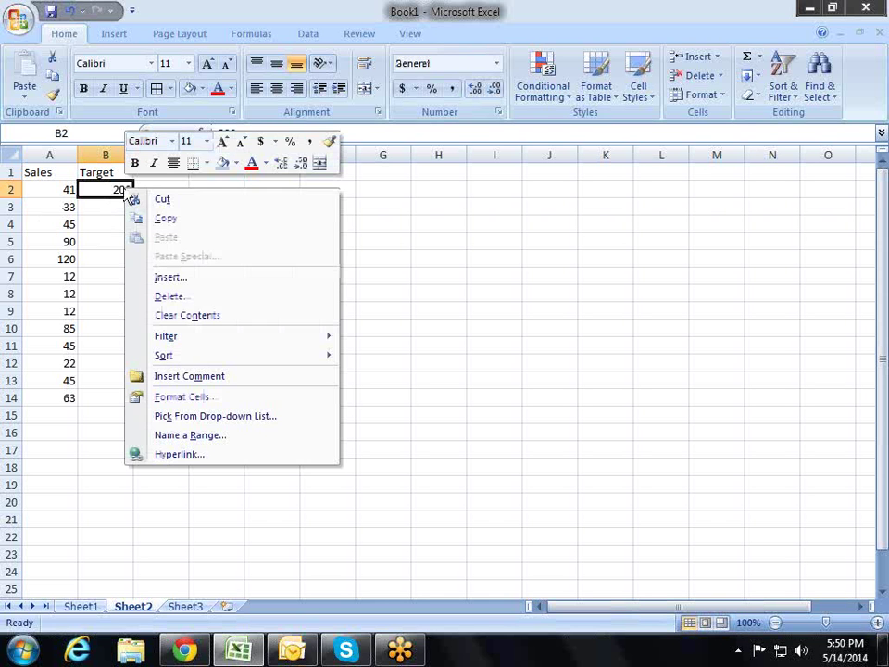
- Paste Special Divide the 200 target onto A2:A14, then apply Percent Style
left_click(162, 218)
mouse_move(56, 194)
left_mouse_down()
mouse_move(42, 404)
mouse_move(42, 396)
left_mouse_up()
right_click(51, 193)
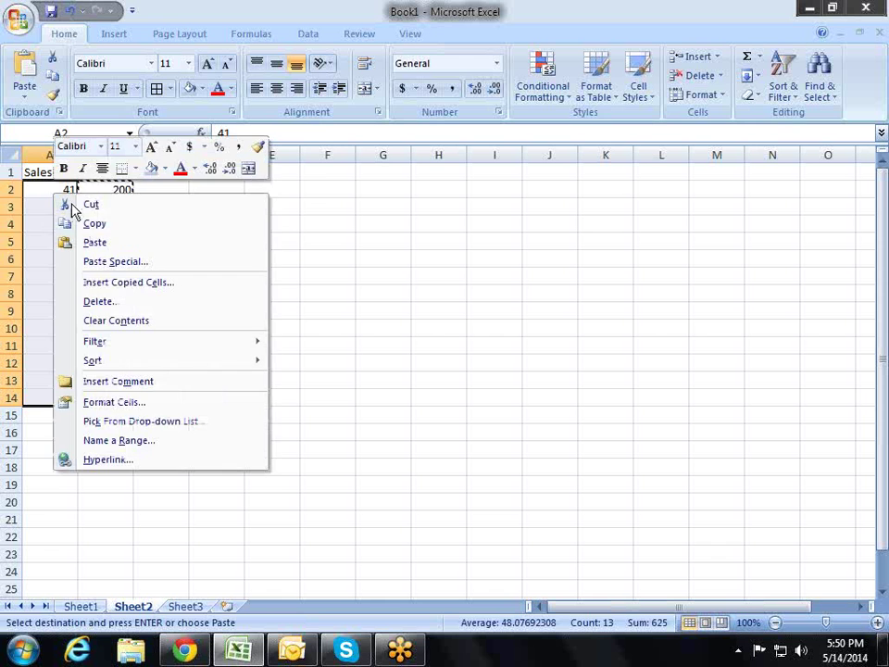
left_click(130, 264)
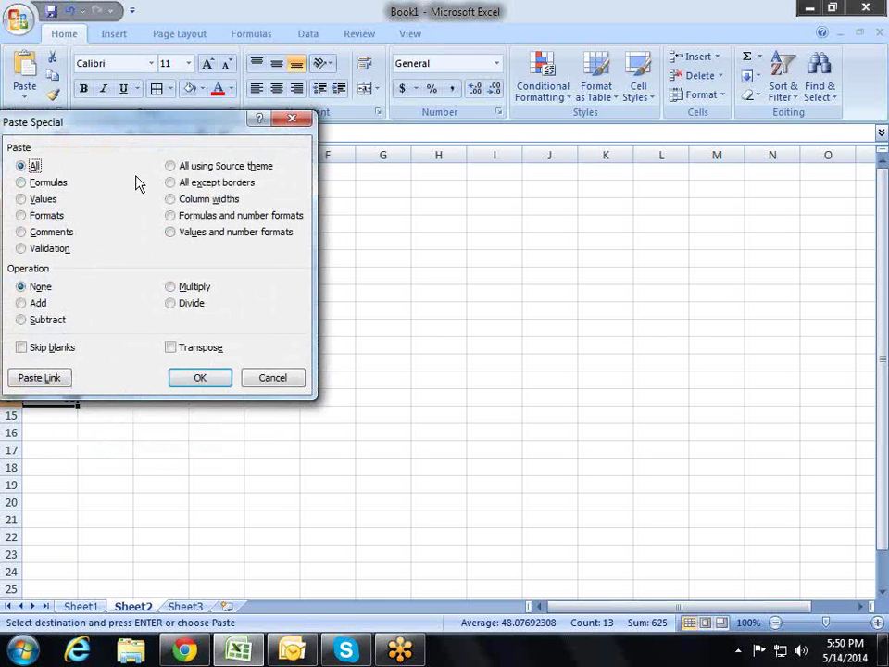
left_click(189, 305)
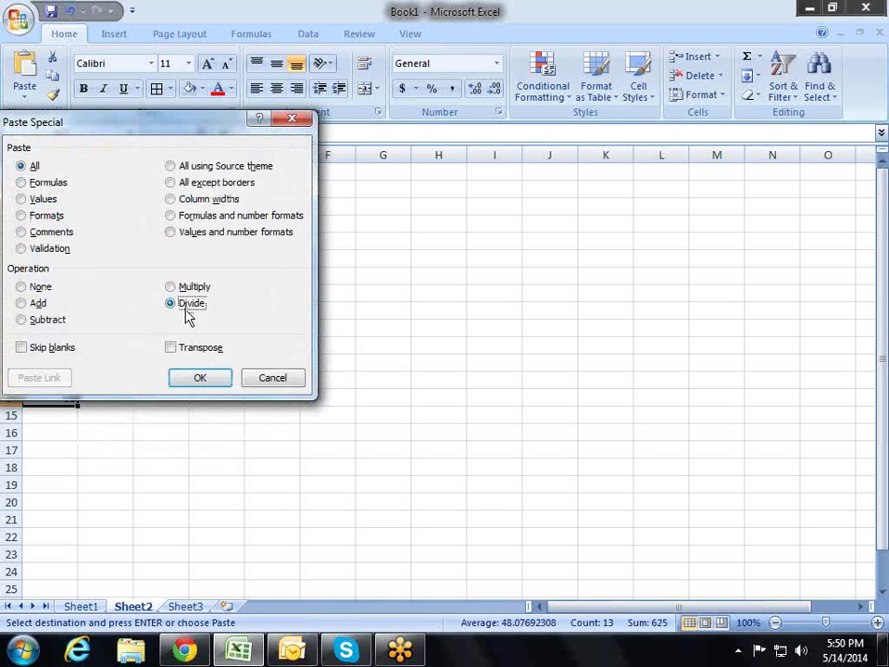
left_click(202, 379)
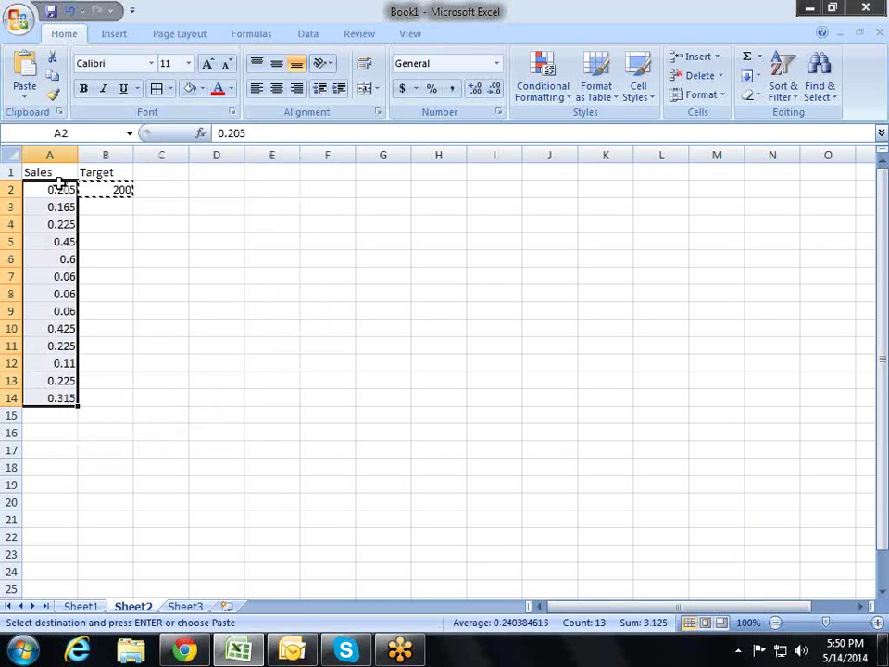
left_click(432, 89)
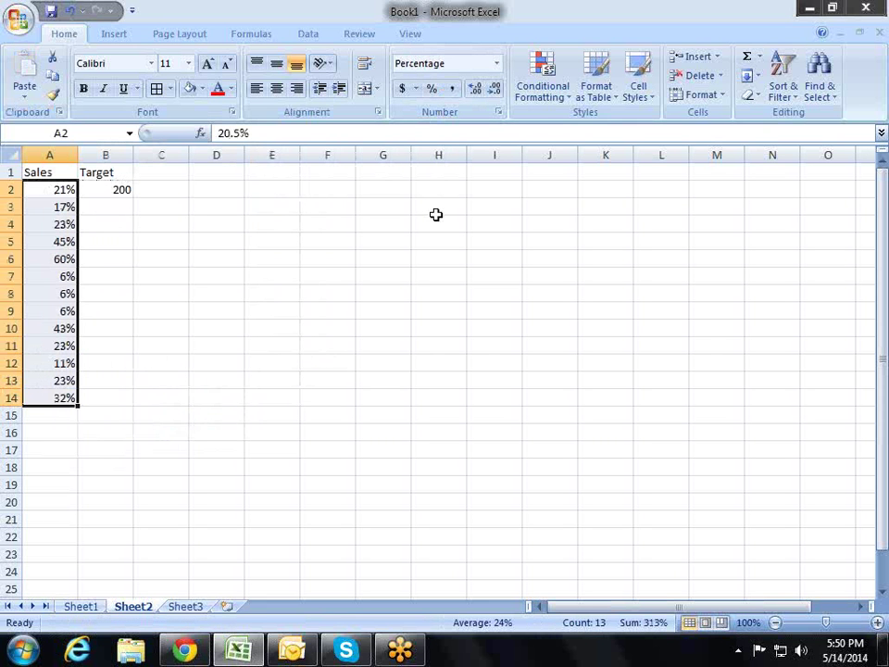
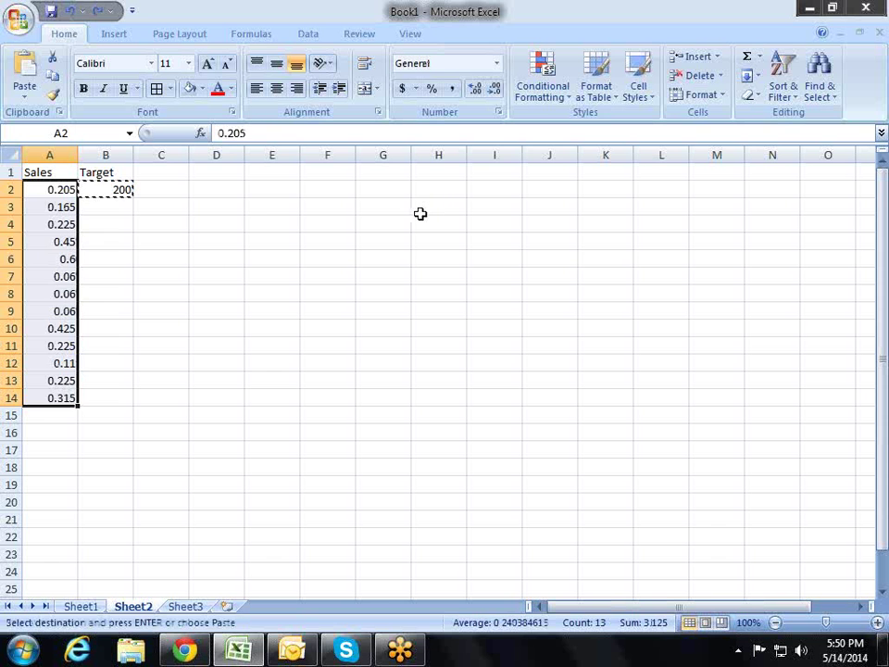
- Cancel the pending copy and select the Target cells B2:B14
left_click(171, 256)
key("Escape")
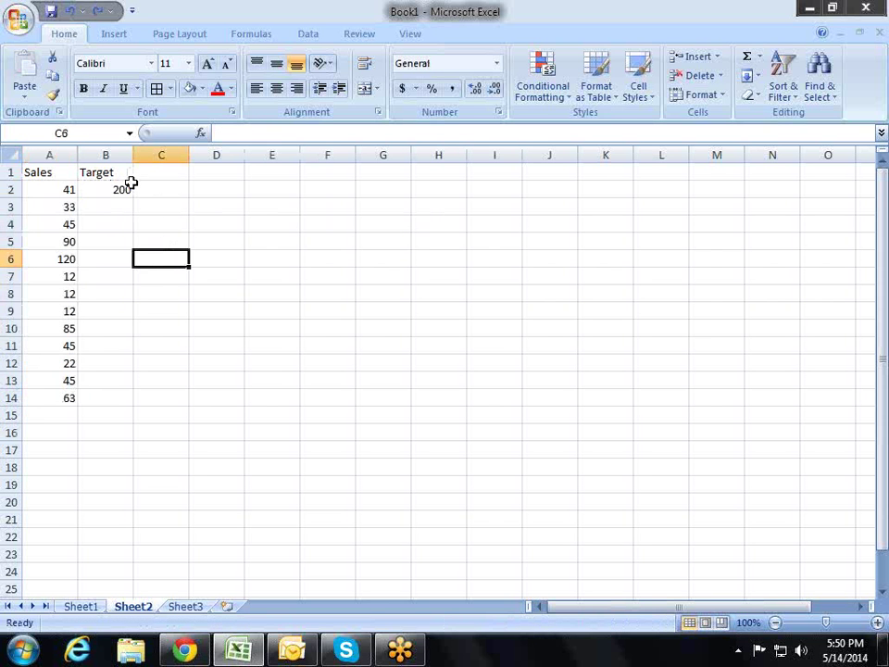
left_click(128, 189)
left_click_drag(133, 198, 110, 401)
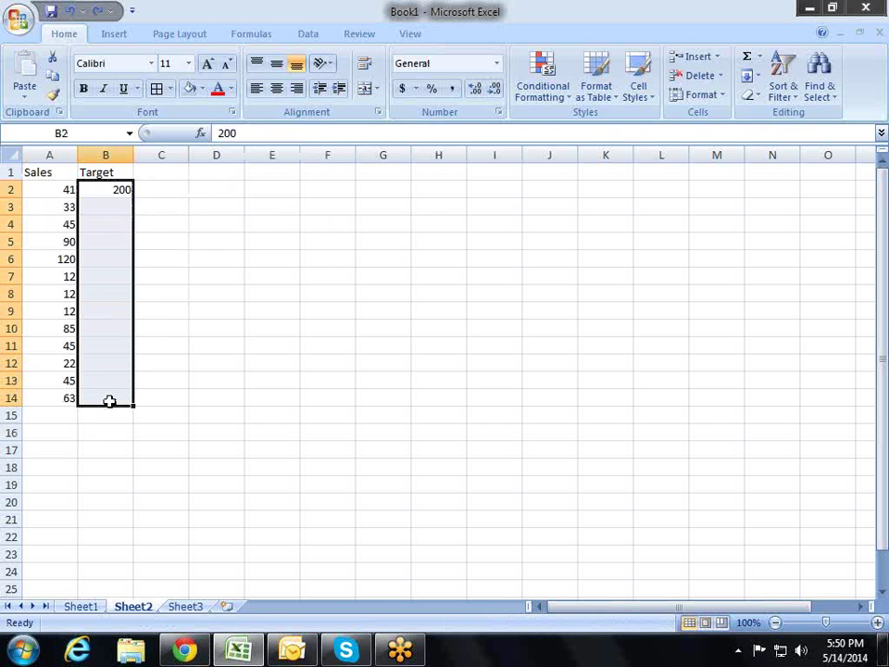
- Enter =RANDBETWEEN(100,200) into all of B2:B14, fixing the stray underscore typo
type("=ra")
key("Down")
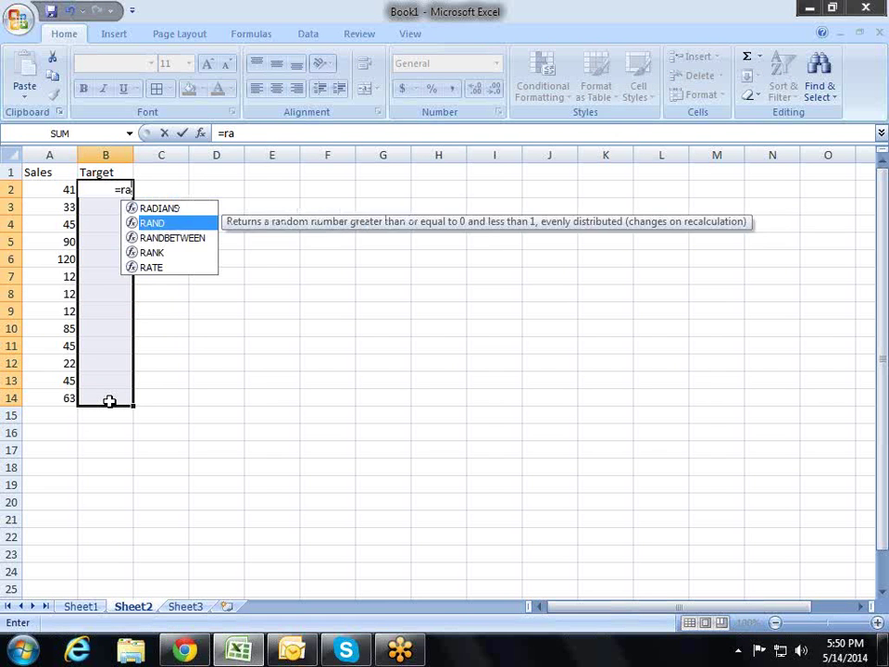
key("Down")
key("Tab")
type("100,200")
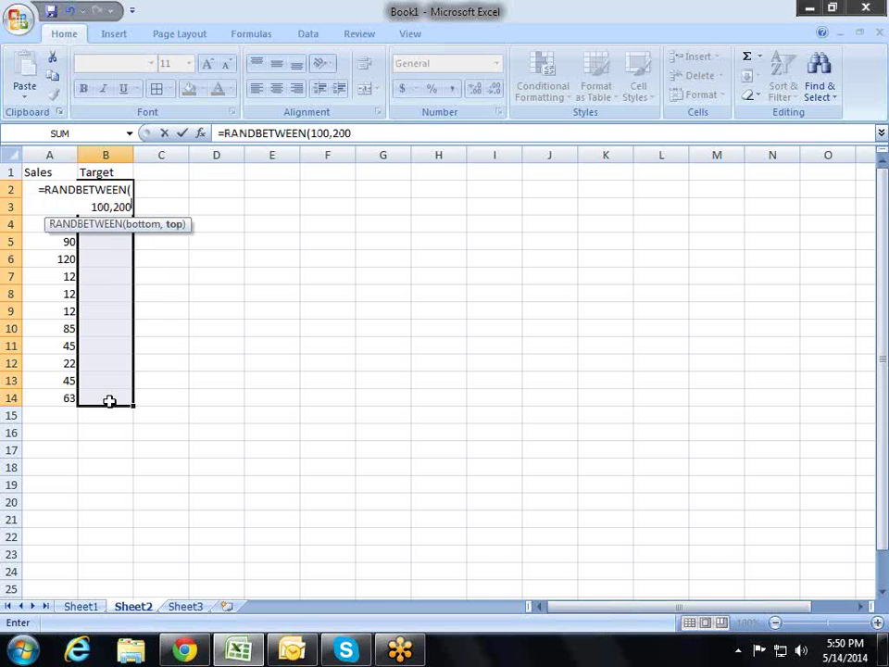
type("_")
key("ctrl+Return")
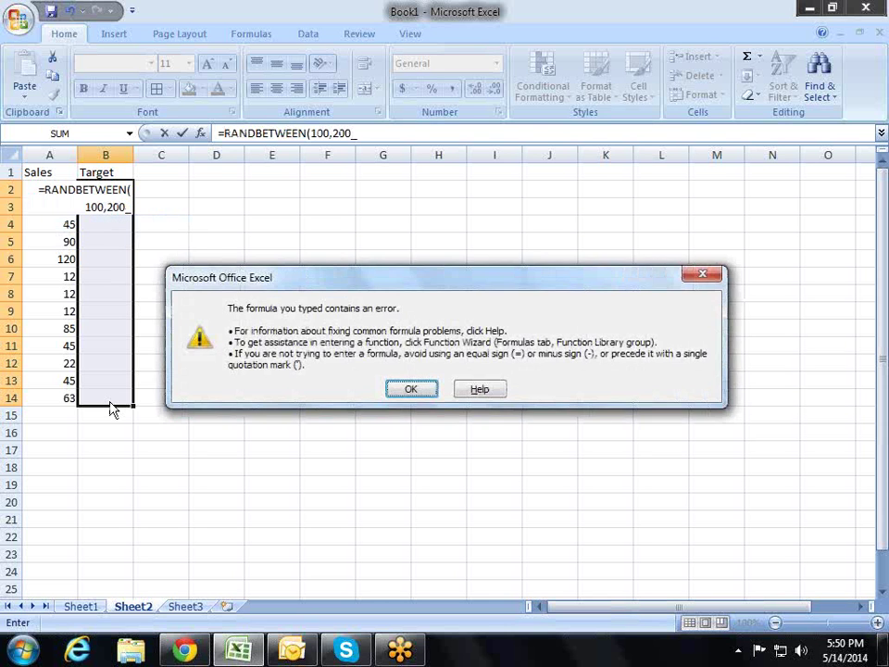
key("Return")
key("End")
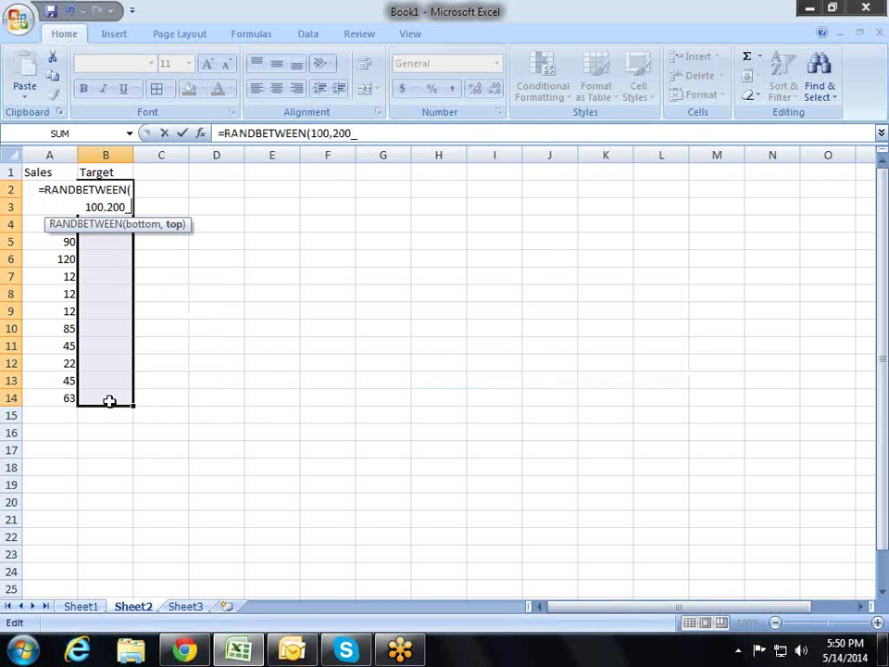
key("BackSpace")
type(")")
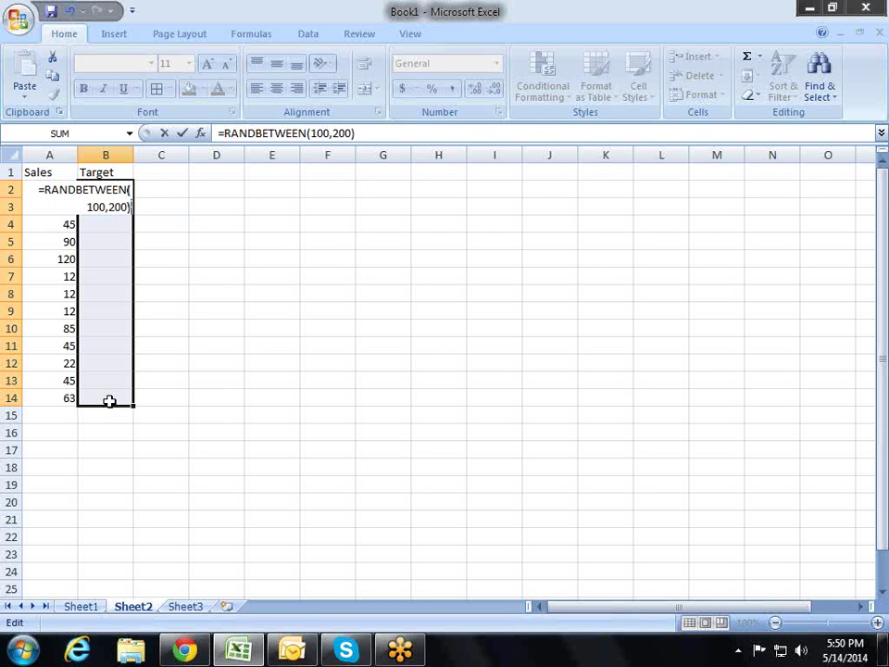
key("ctrl+Return")
- Copy B2:B14 and paste it back as values to freeze the random numbers
key("ctrl+c")
key("alt+e")
key("s")
key("v")
key("Return")
key("Escape")
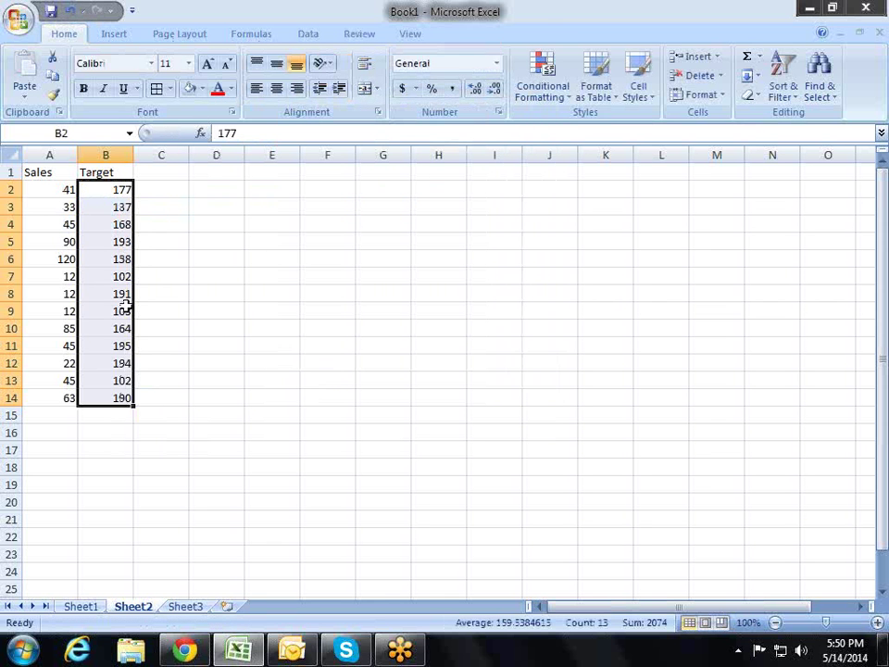
right_click(126, 189)
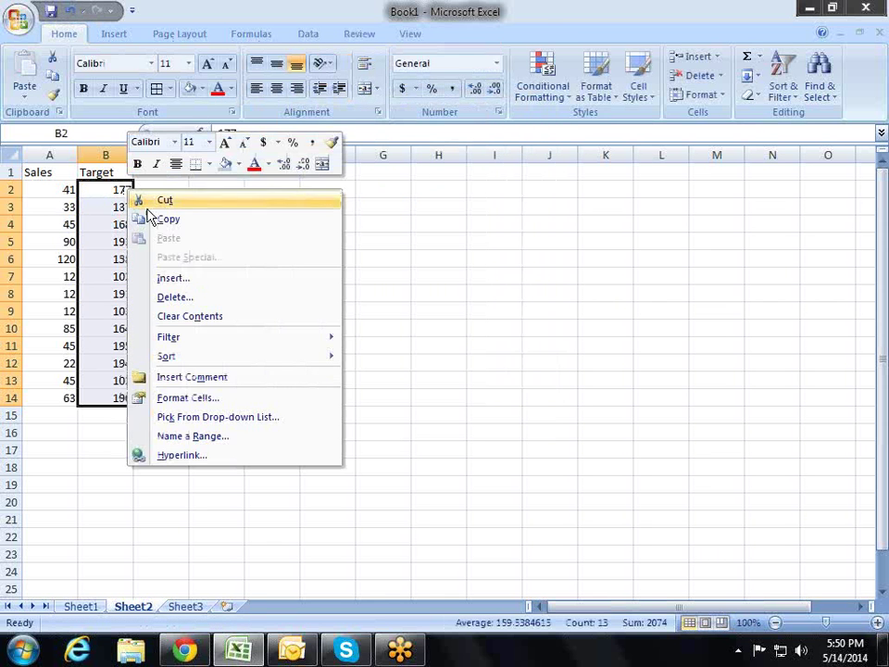
key("Escape")
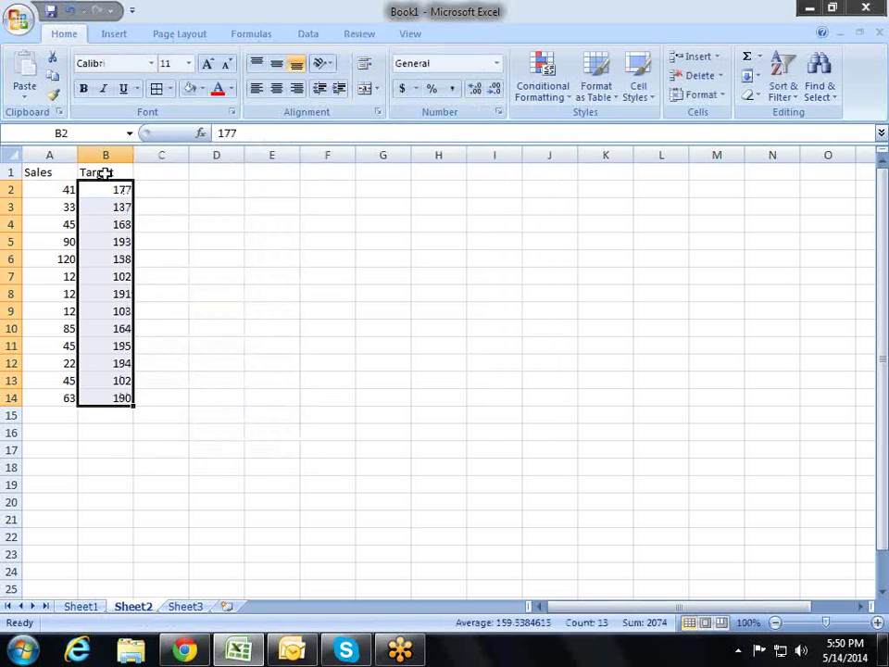
right_click(114, 189)
left_click(131, 219)
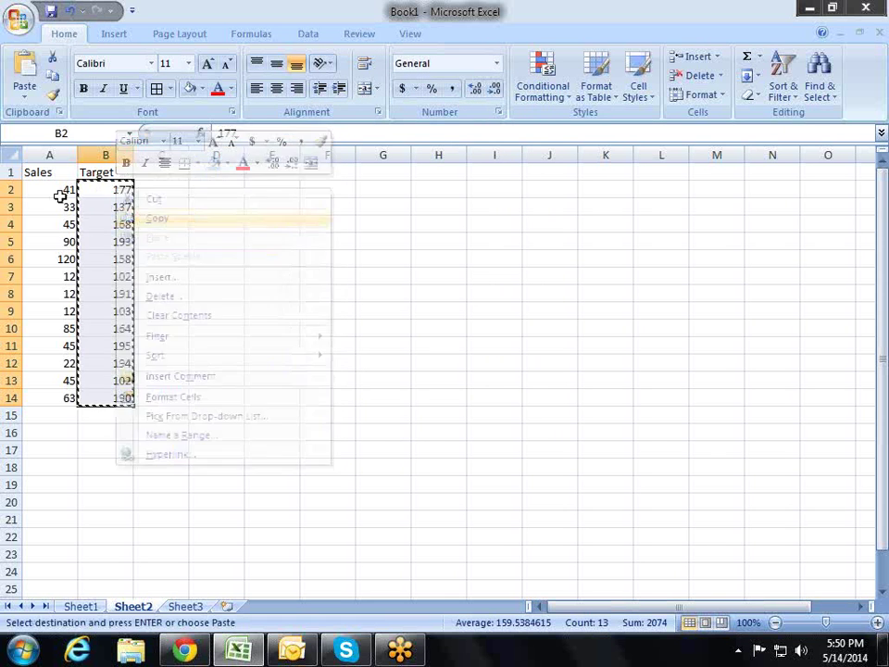
left_click_drag(47, 188, 55, 380)
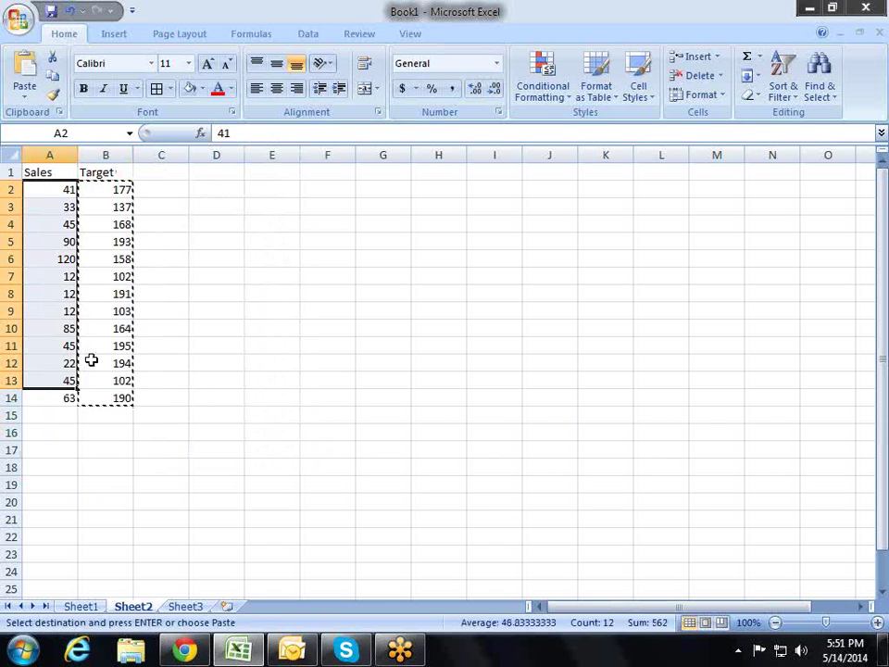
left_click_drag(55, 379, 56, 398)
right_click(65, 206)
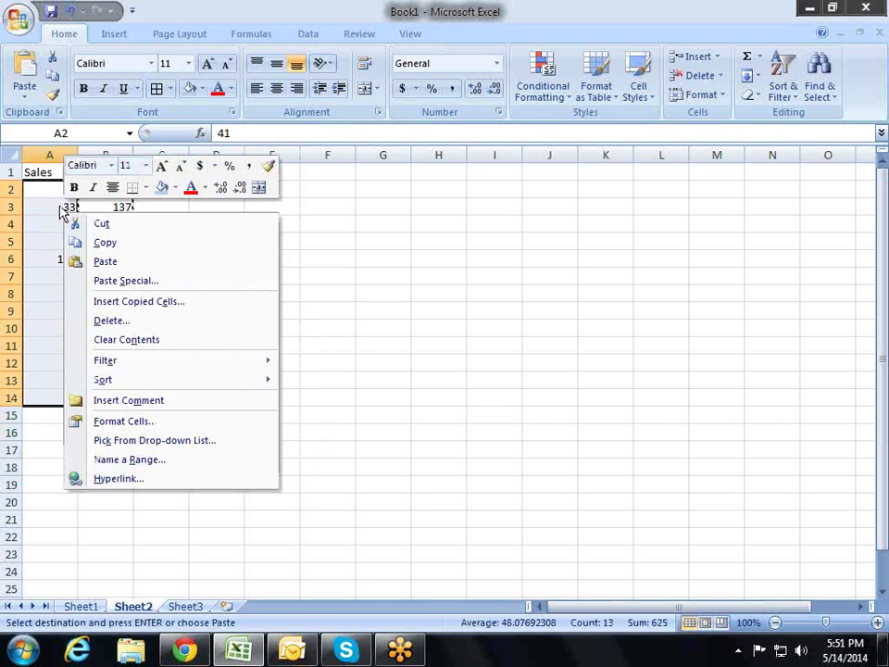
left_click(103, 261)
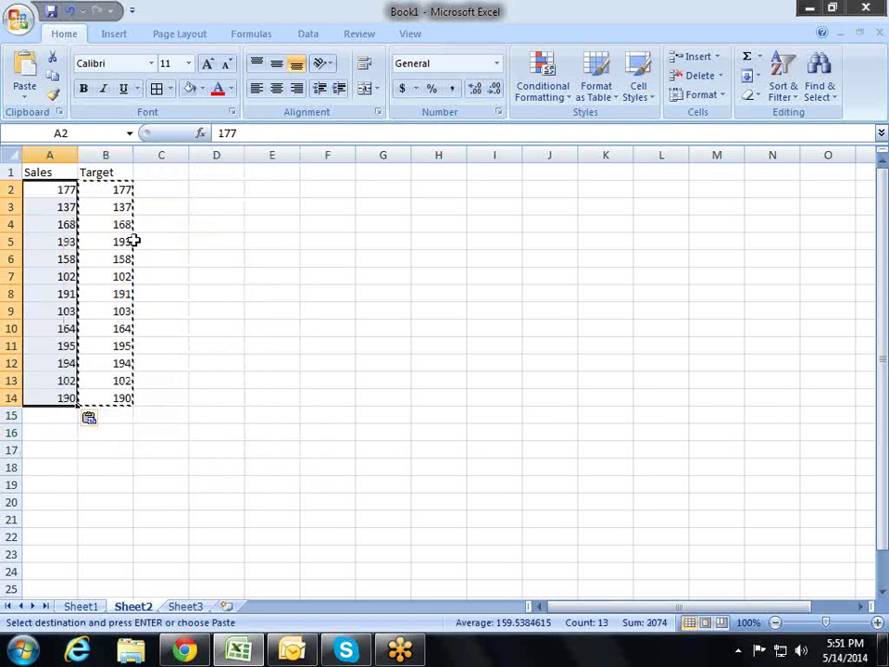
right_click(67, 225)
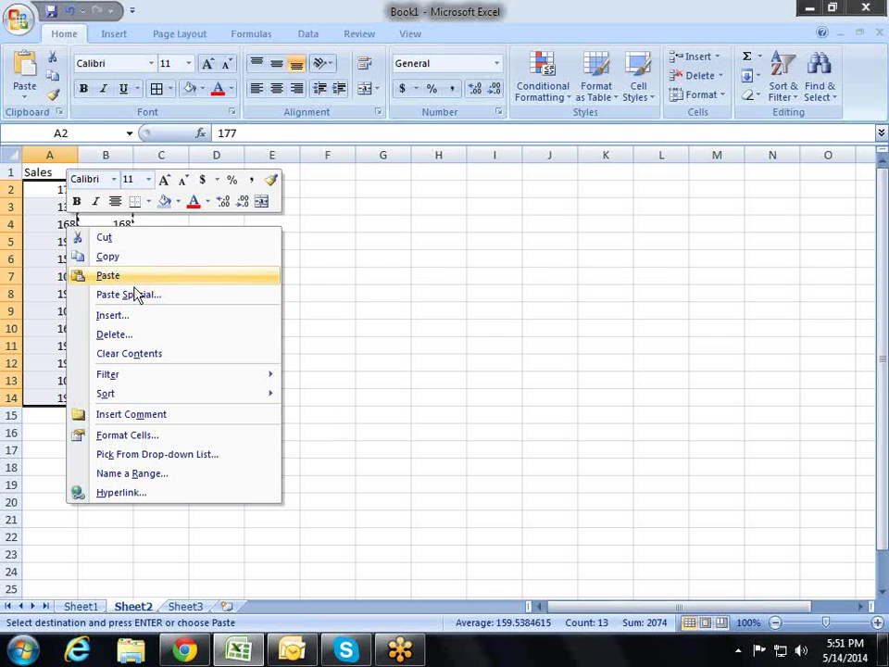
left_click(133, 293)
left_click_drag(132, 158, 331, 155)
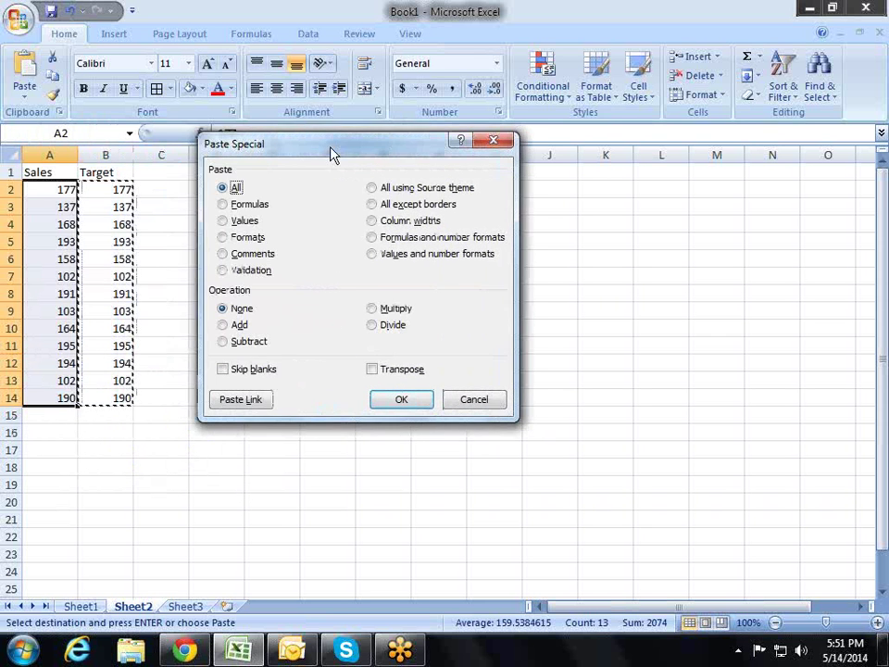
key("Escape")
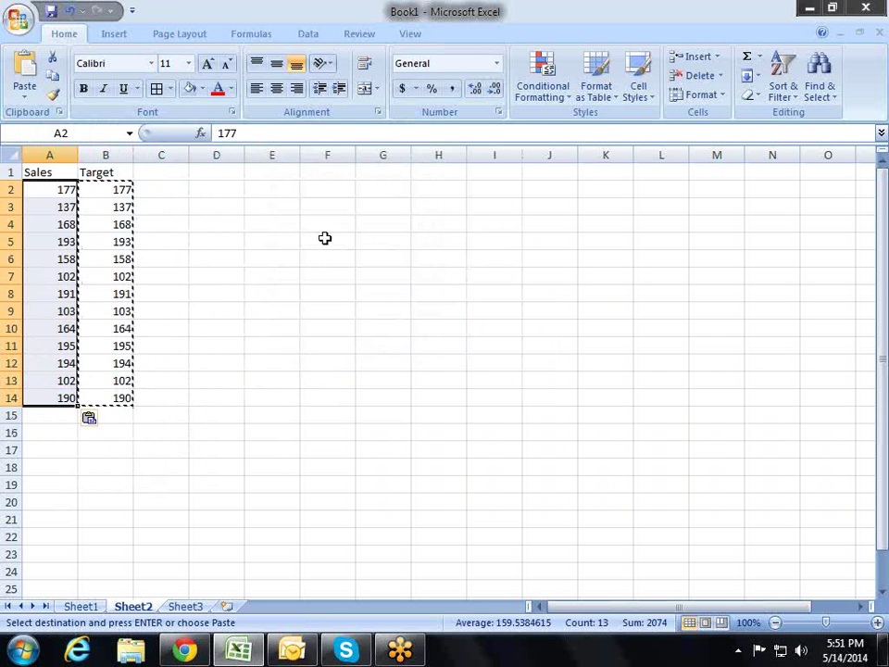
right_click(74, 187)
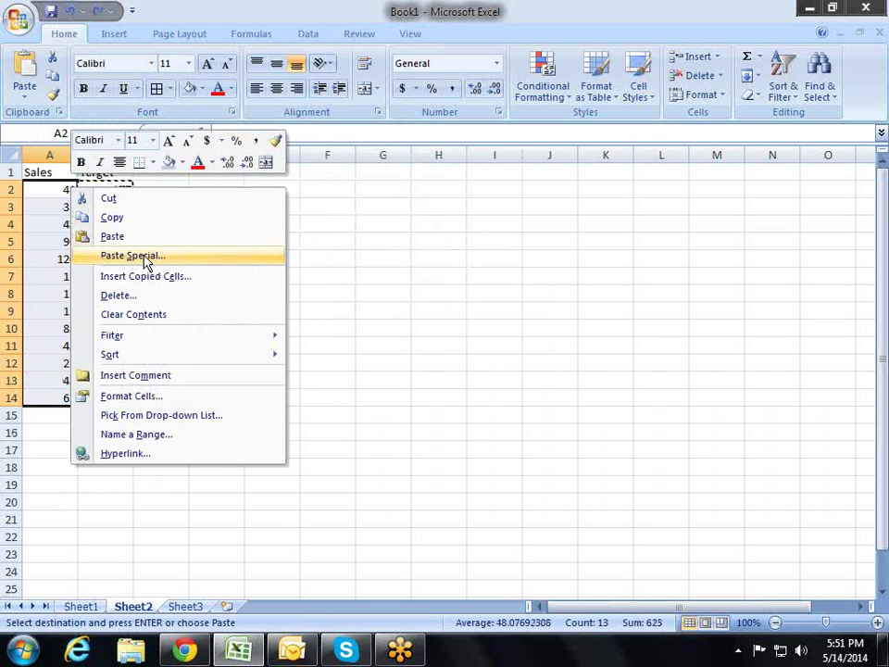
left_click(172, 257)
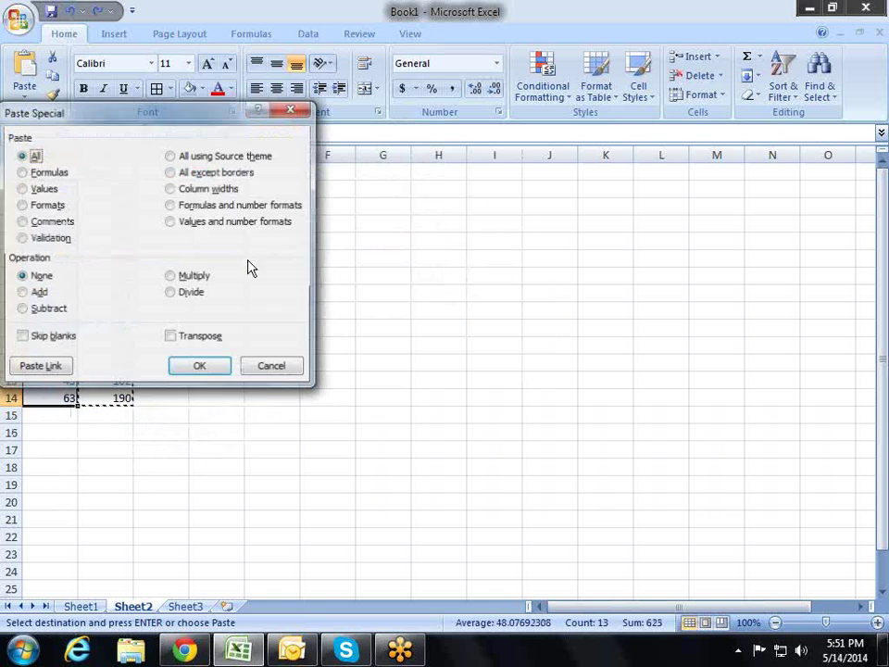
left_click(174, 294)
left_click(204, 370)
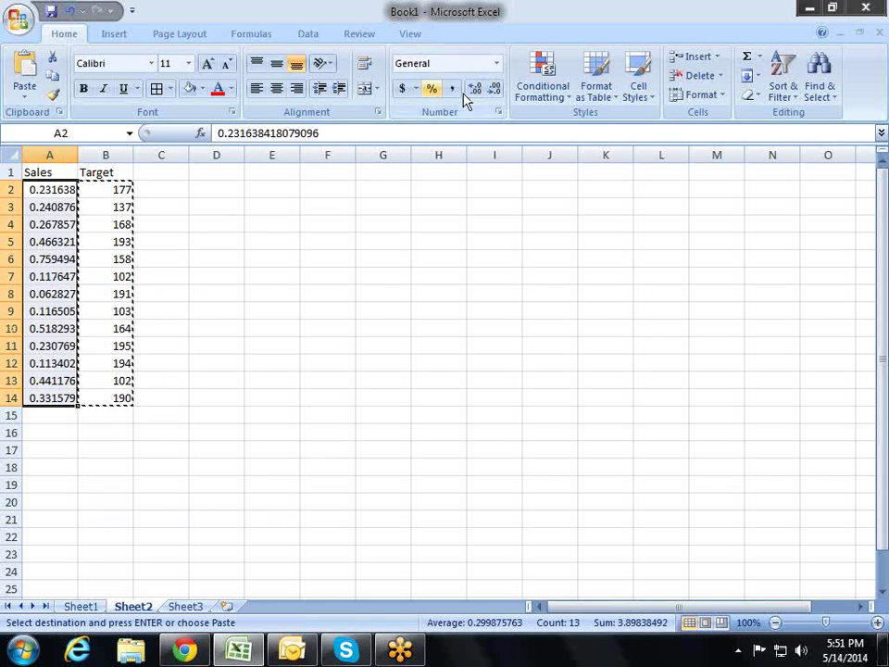
left_click(431, 91)
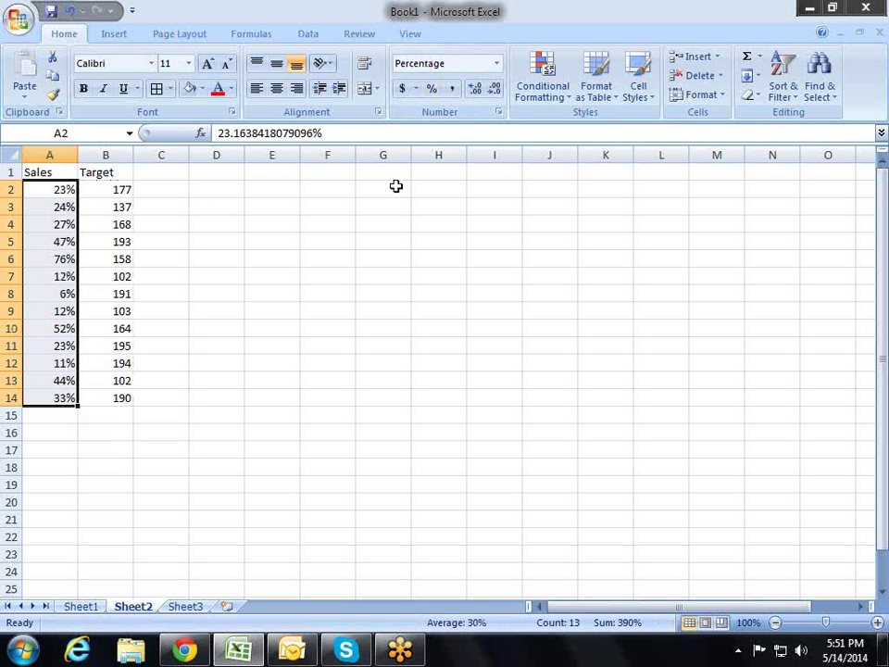
key("ctrl+z")
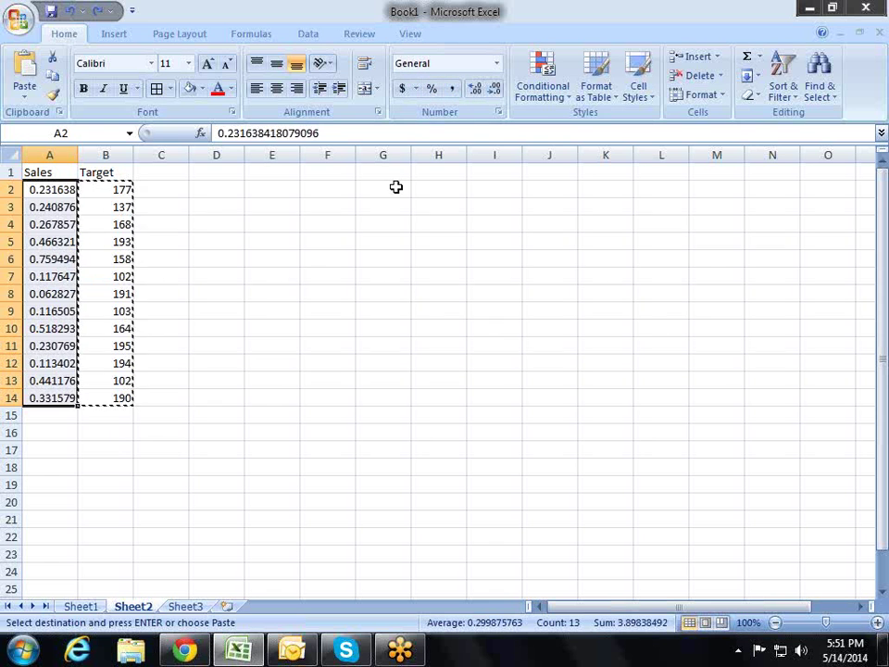
key("ctrl+z")
left_click(209, 224)
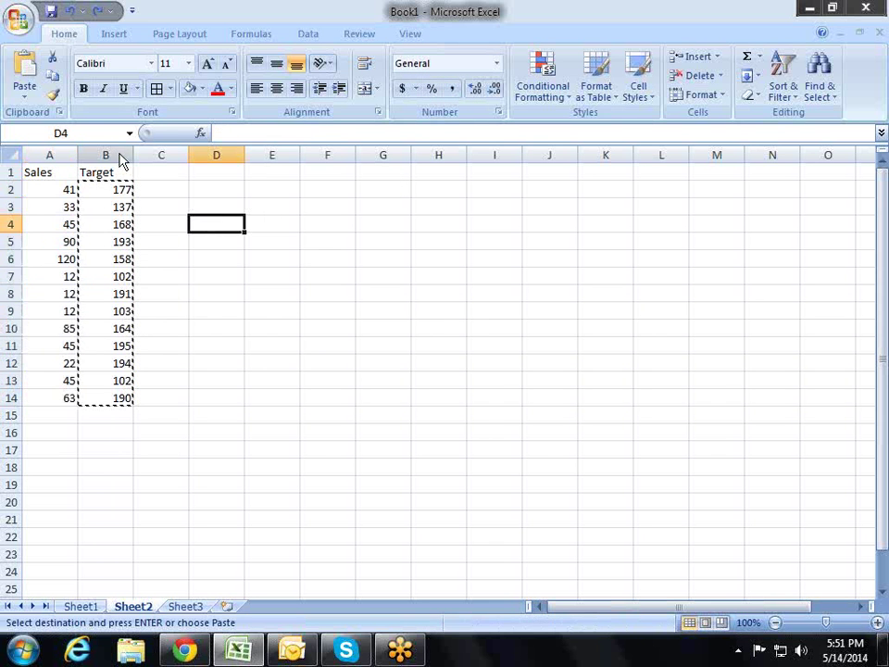
- Insert two empty columns before the Target column
right_click(120, 154)
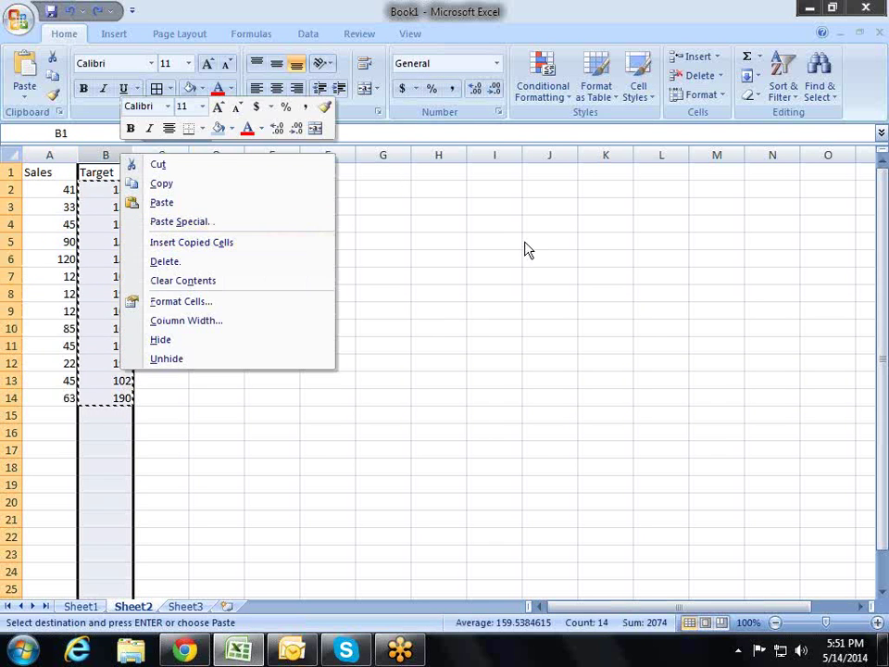
key("Escape")
key("Escape")
right_click(112, 154)
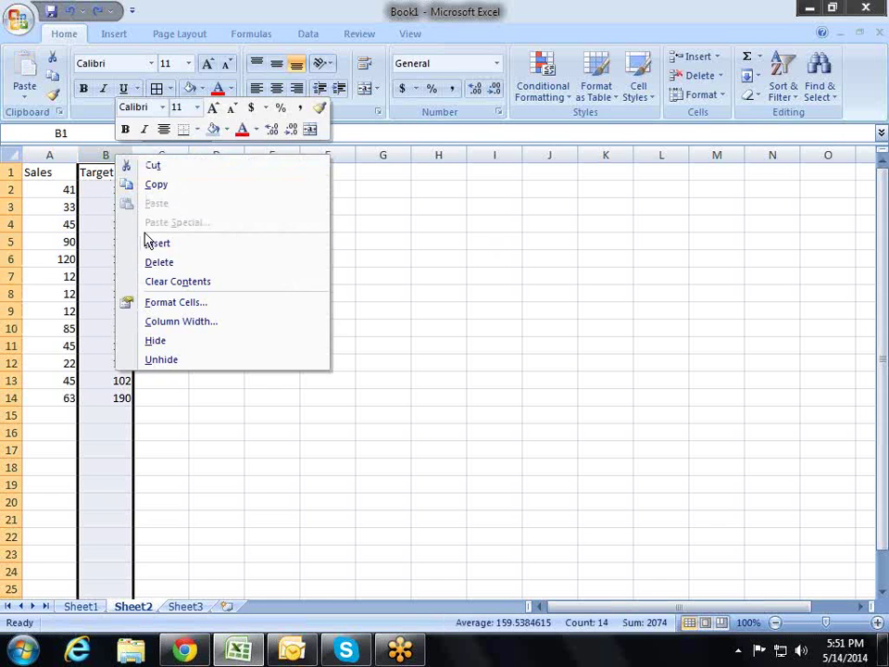
left_click(180, 247)
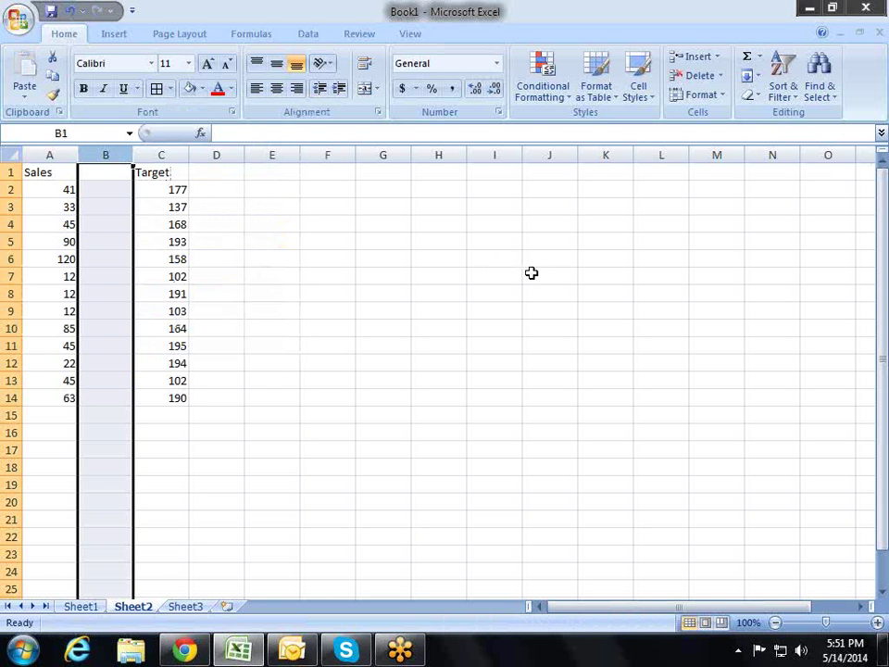
key("F4")
key("F4")
- Rename the A1 header to Sales1 and fill Sales2 and Sales3 headers across to C1
left_click(71, 172)
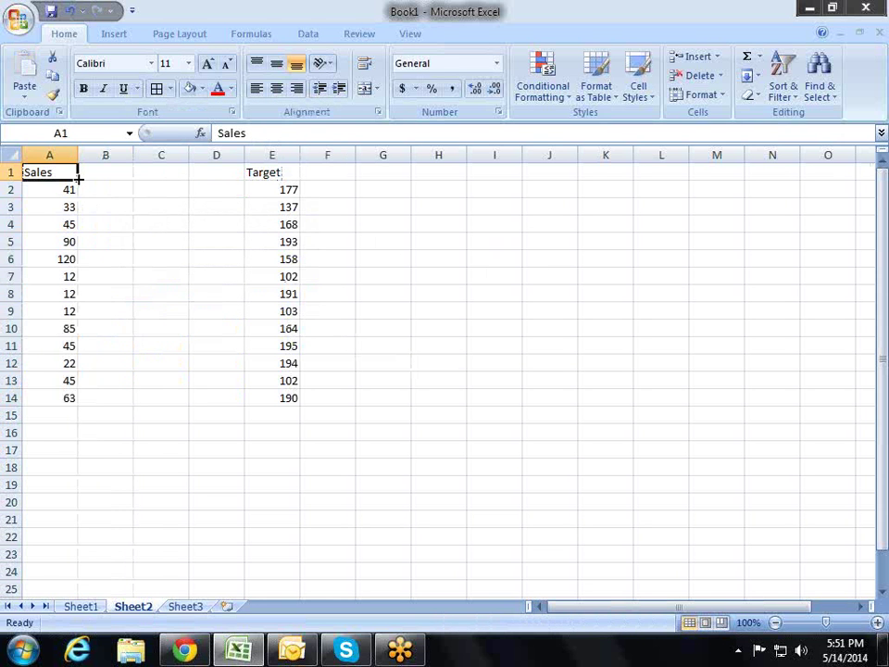
key("F2")
type("1")
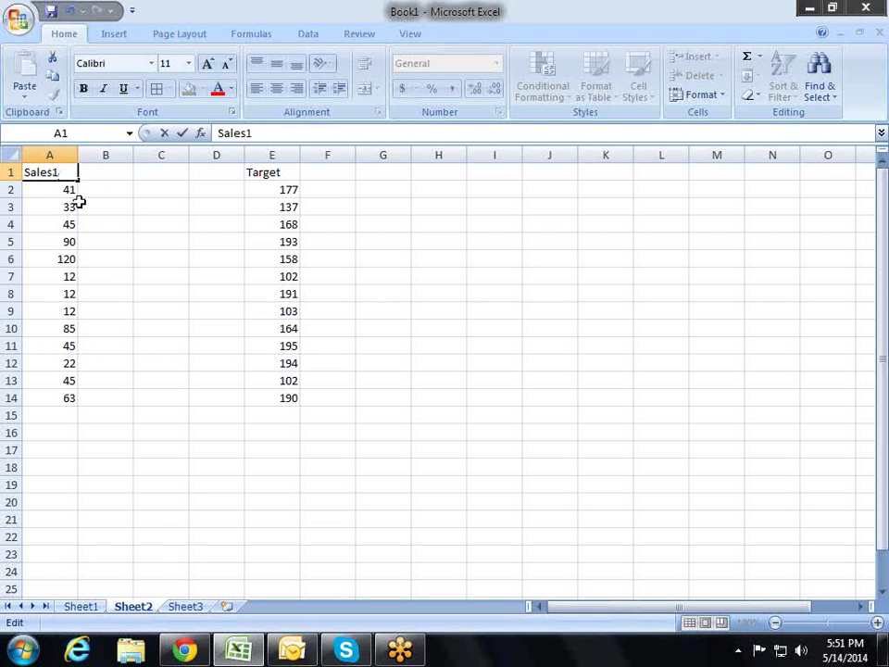
key("Tab")
left_click(60, 174)
left_click_drag(77, 180, 173, 171)
- Enter =RANDBETWEEN(10,90) into all of B2:C14
left_click_drag(57, 187, 37, 405)
left_click_drag(132, 195, 158, 399)
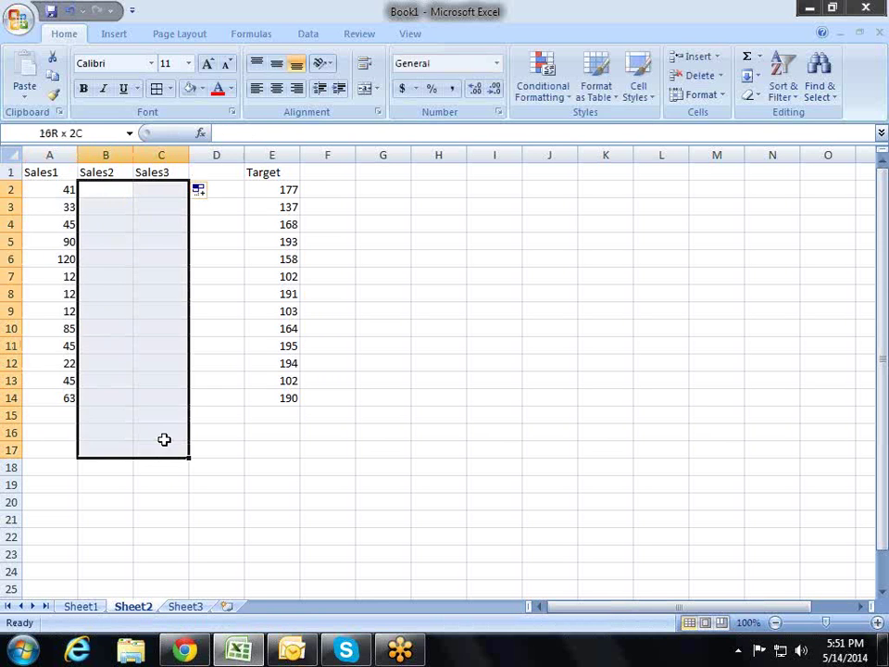
type("=ra")
key("Down")
key("Down")
key("Tab")
type(",90)")
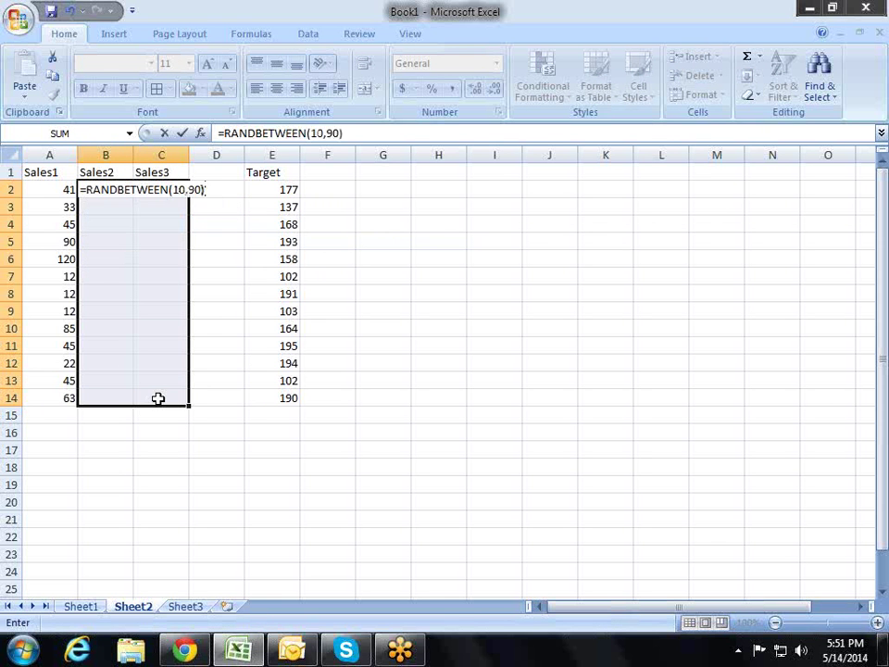
key("ctrl+Return")
- Copy B2:C14 and Paste Special as values to fix the numbers
key("ctrl+c")
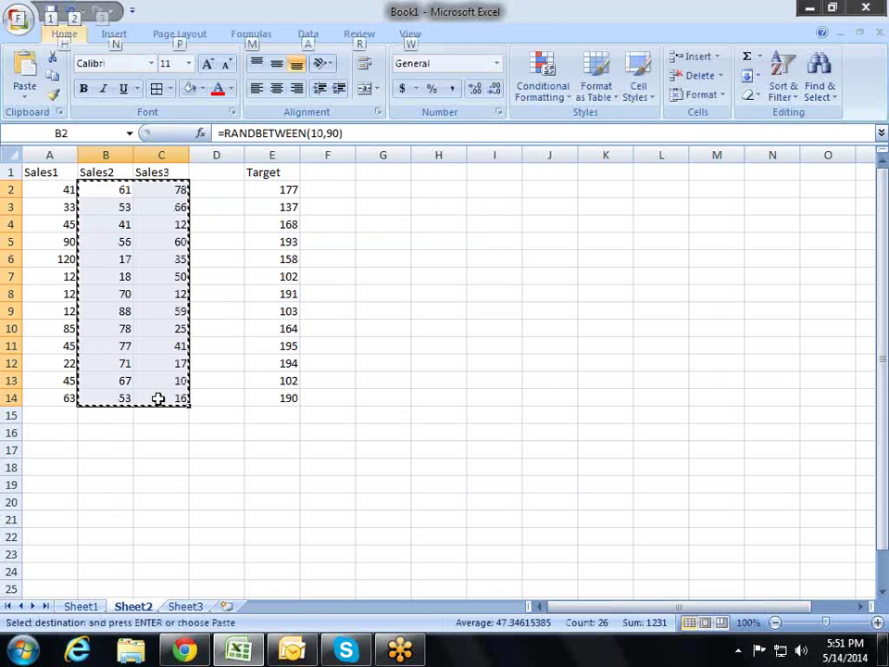
key("alt+e")
key("s")
key("v")
key("Return")
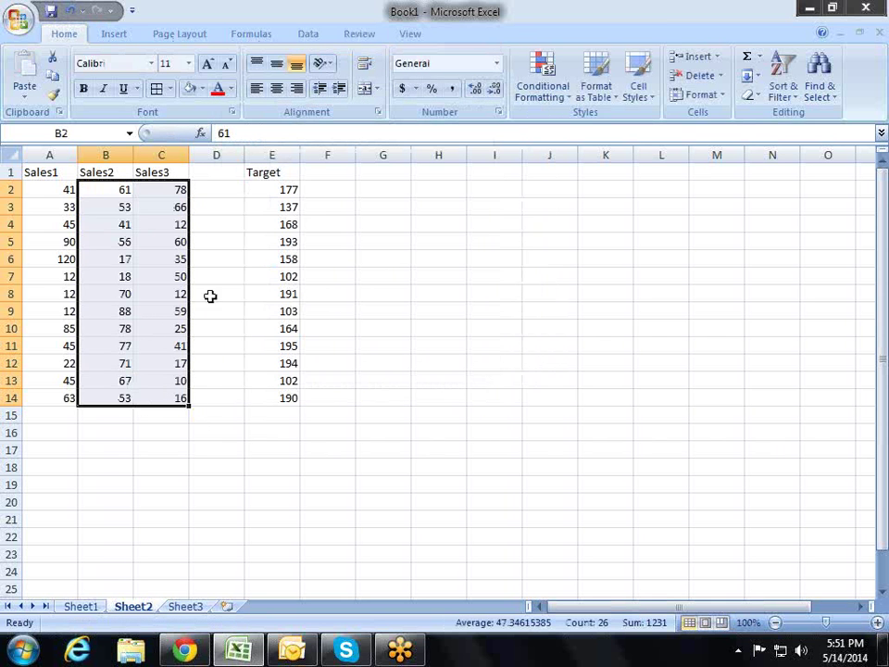
- Rename E1 to Target1 and fill Target2 and Target3 headers across to G1
left_click(284, 174)
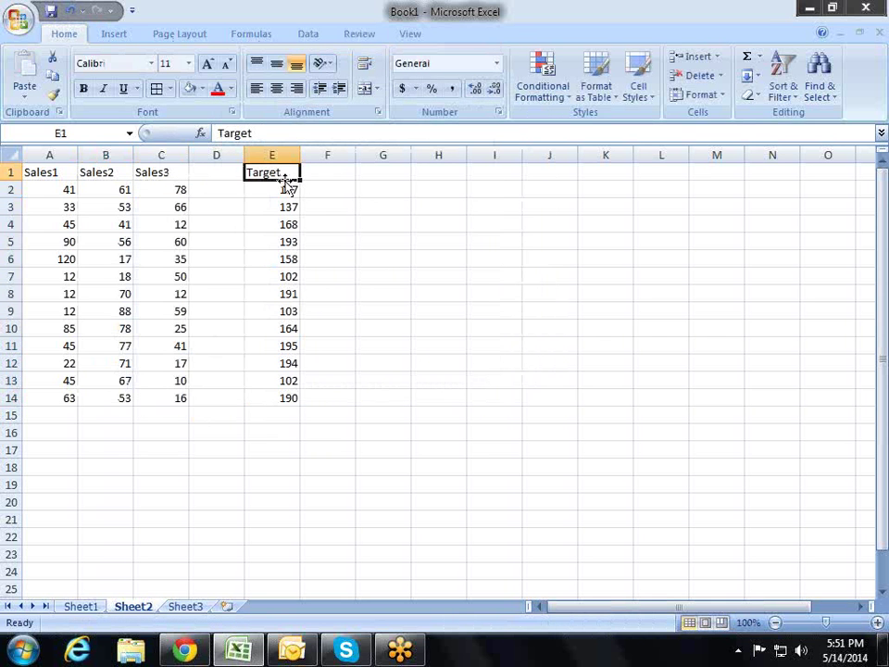
double_click(294, 175)
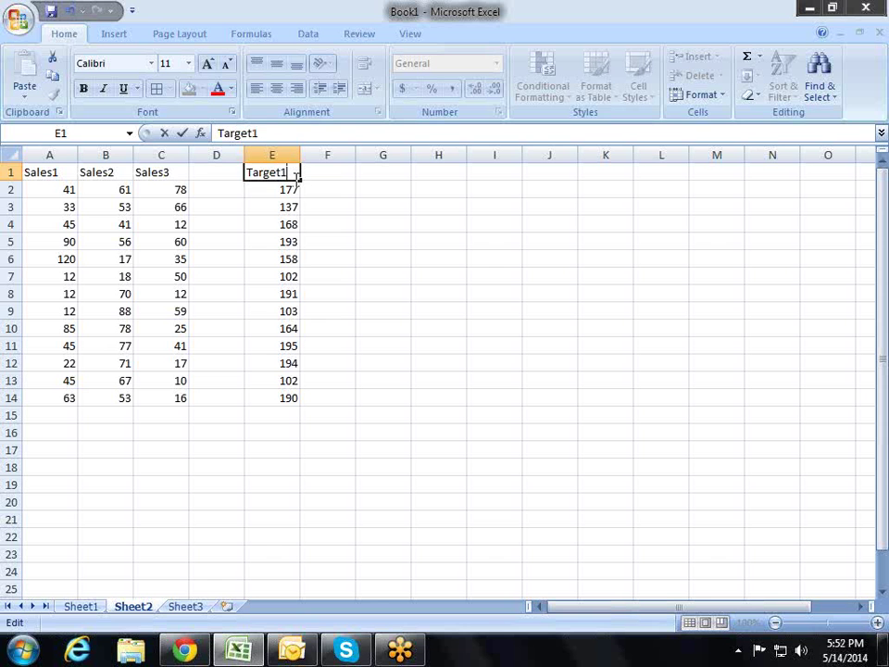
key("Return")
left_click(289, 172)
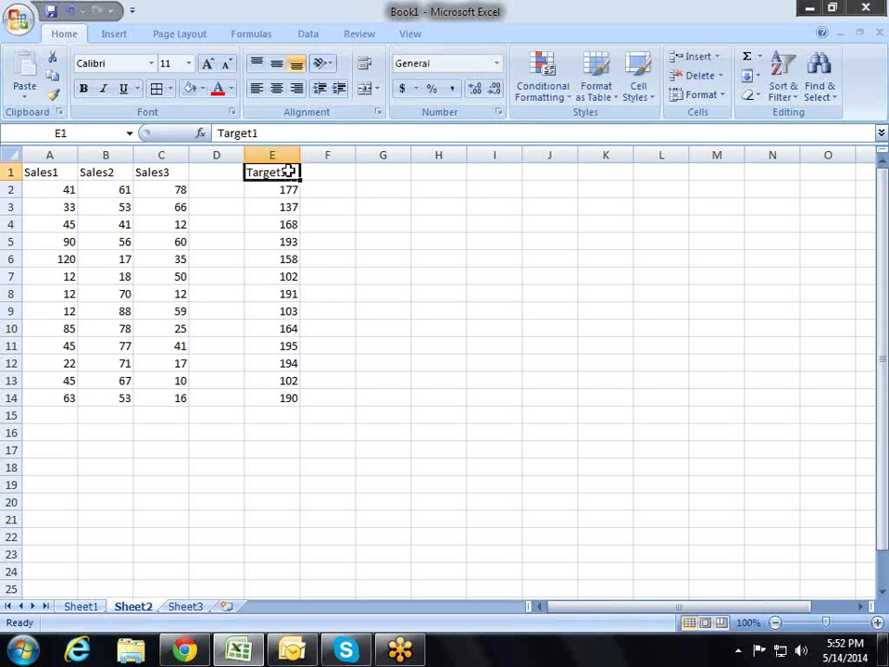
mouse_move(301, 178)
left_mouse_down()
mouse_move(394, 180)
mouse_move(357, 377)
left_mouse_up()
- Enter =RANDBETWEEN(100,200) into all of F2:G14
left_click_drag(370, 430, 368, 396)
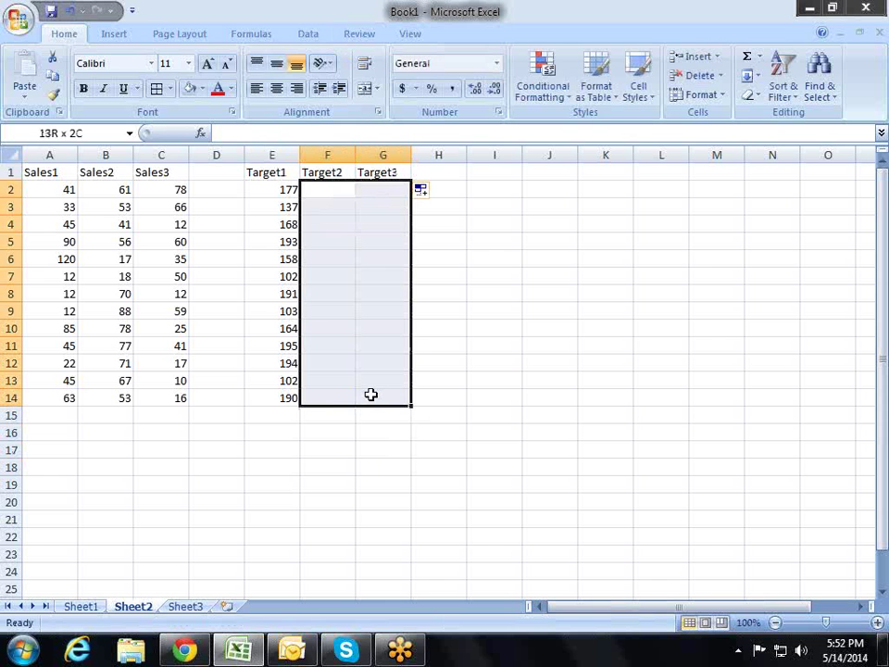
type("=ra")
key("Down")
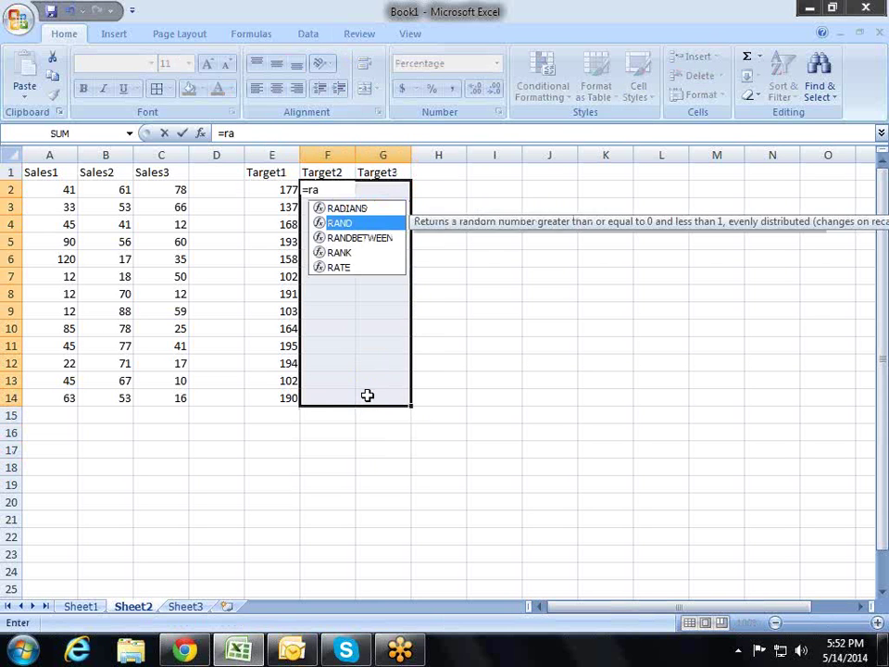
key("Down")
key("Tab")
type("100,200)")
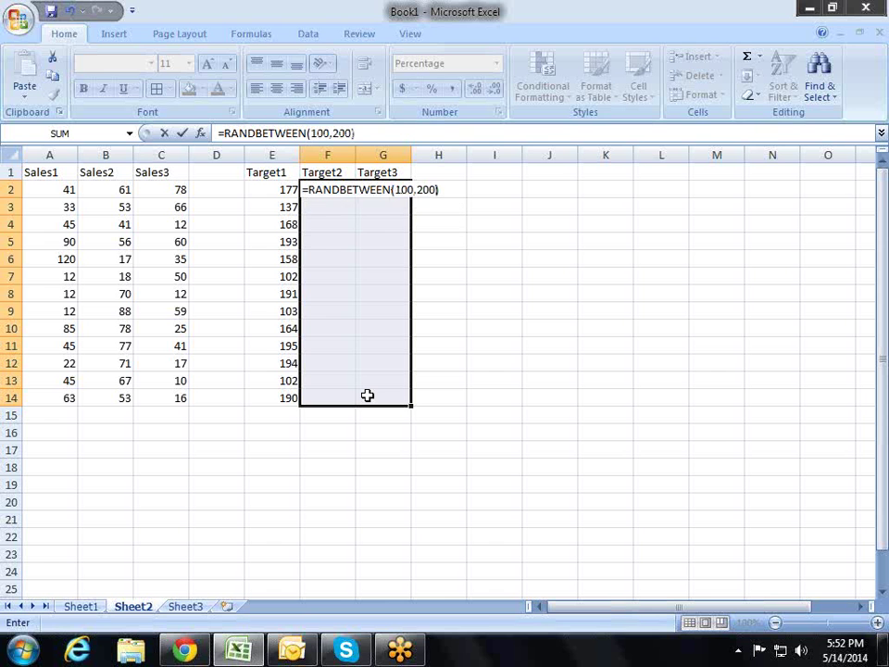
key("ctrl+Return")
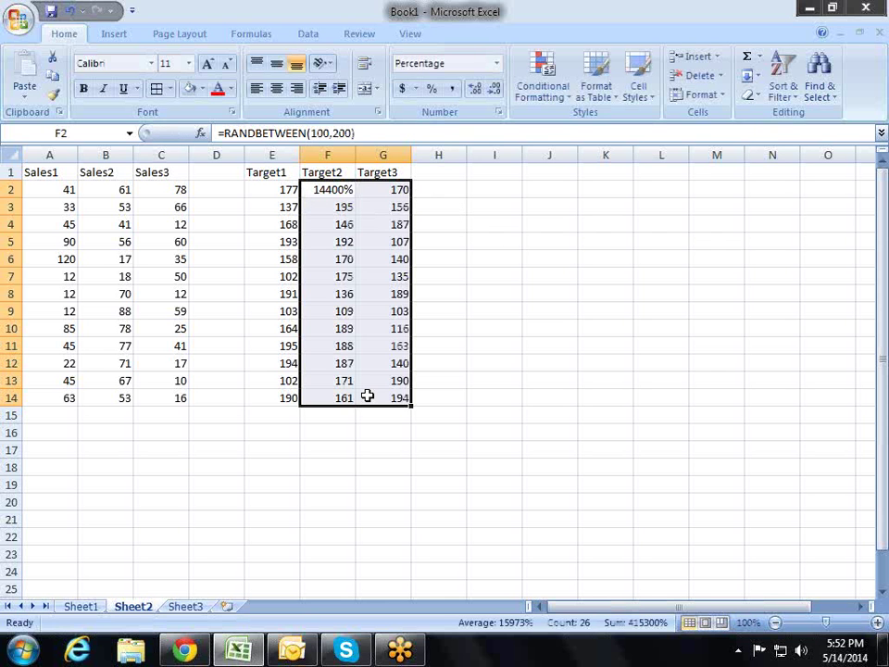
- Paste F2:G14 back as fixed values and apply the General number format
key("ctrl+c")
key("alt+e")
key("s")
key("v")
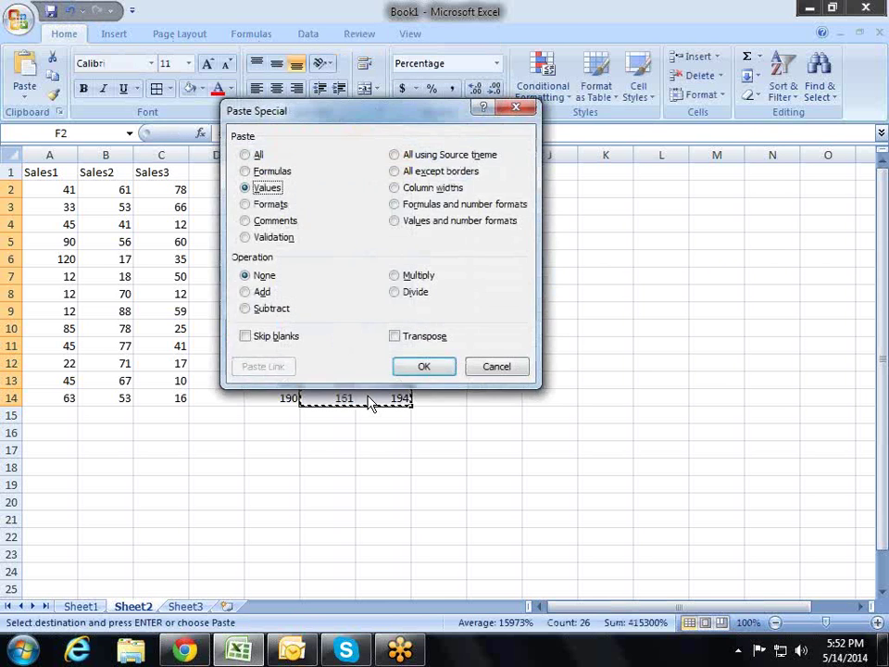
key("Return")
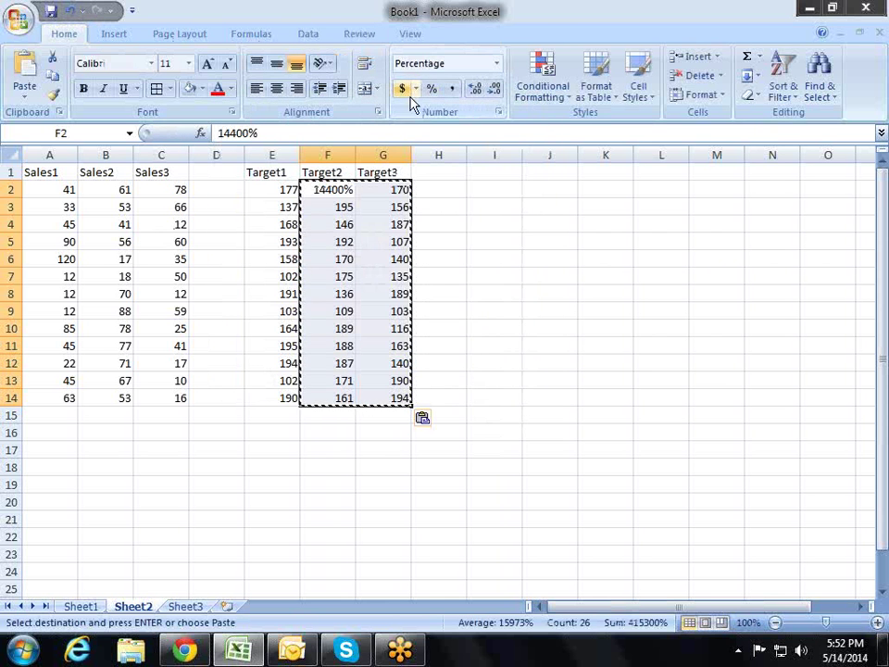
left_click(495, 63)
left_click(448, 94)
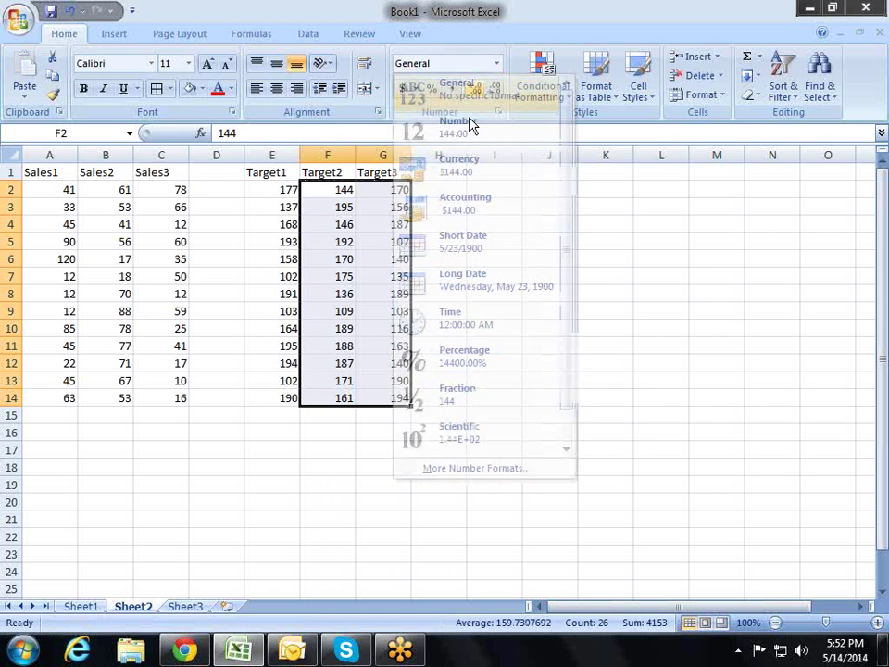
left_click(479, 230)
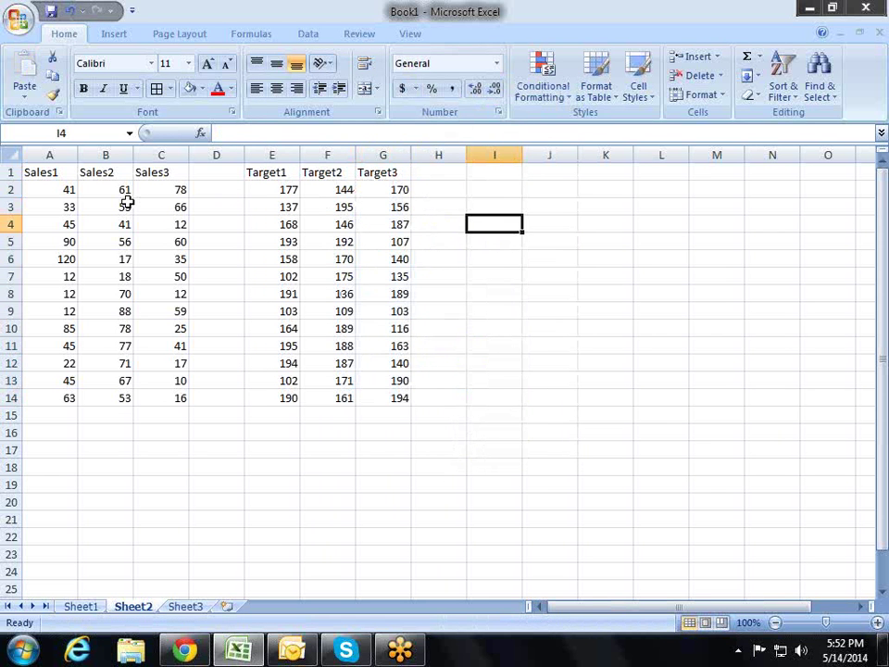
- Copy the Sales table A1:C14 and paste it at I1
left_click_drag(94, 205, 102, 189)
left_click(225, 254)
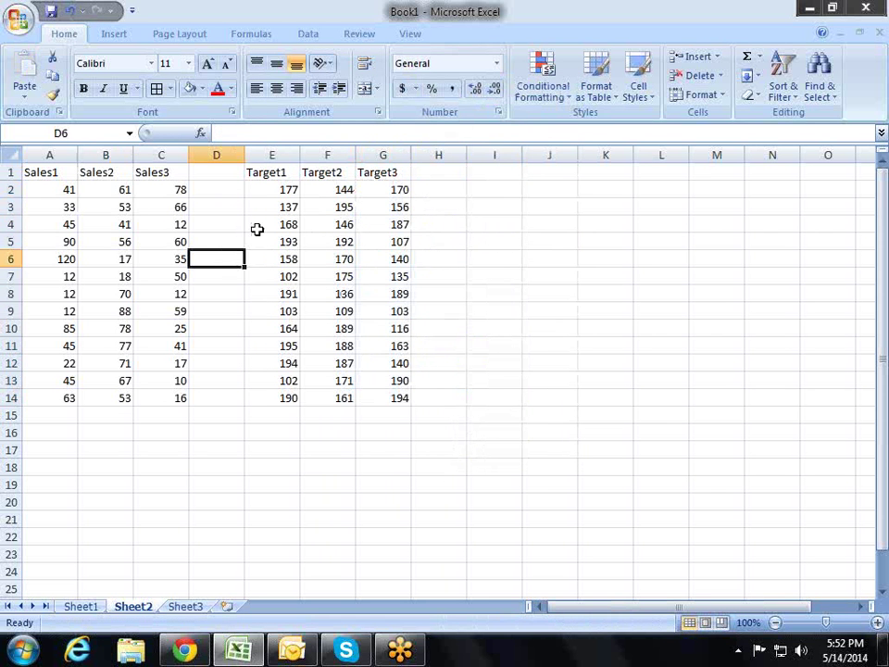
left_click_drag(42, 172, 159, 410)
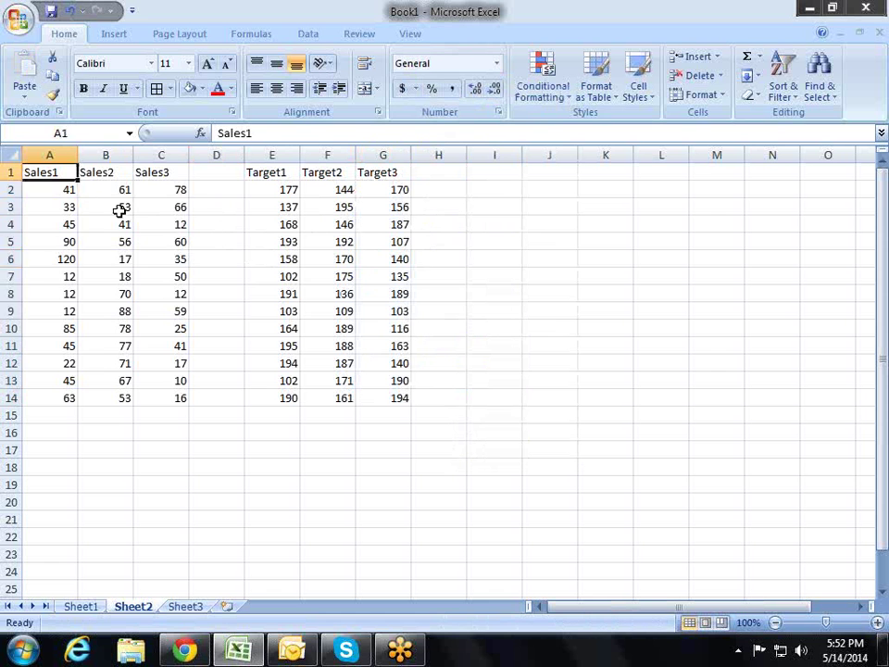
key("ctrl+c")
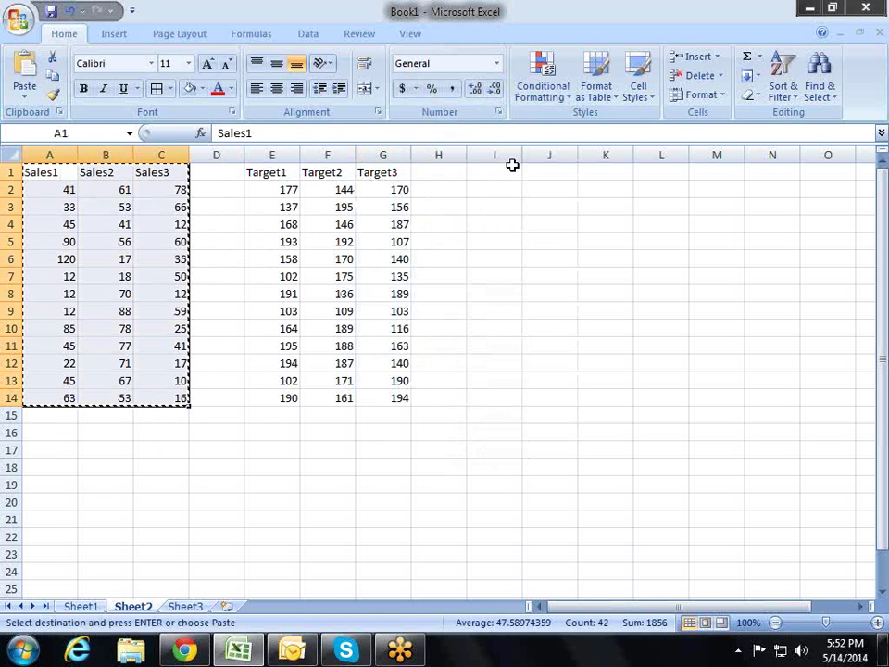
left_click(512, 167)
key("ctrl+v")
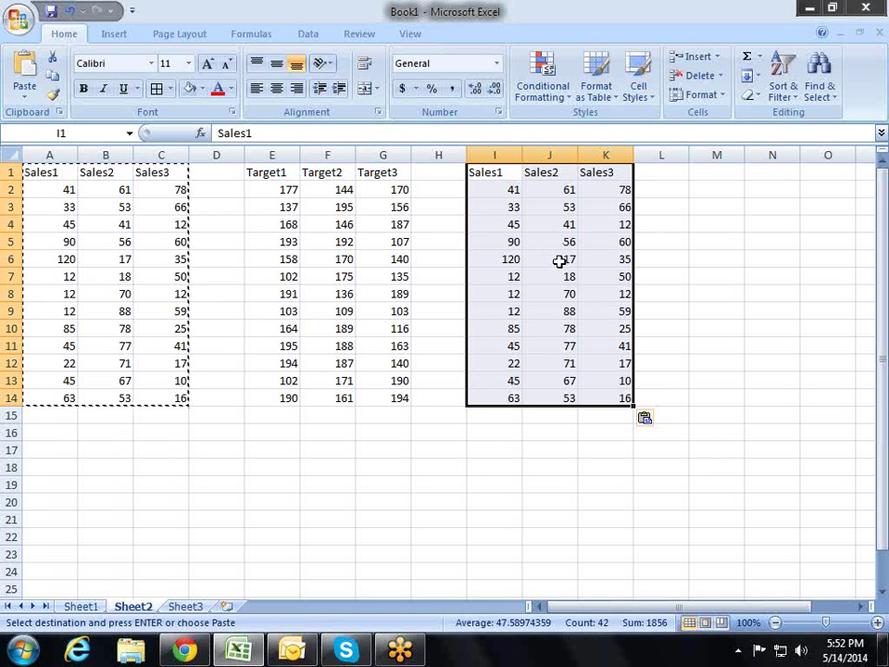
key("Escape")
- Divide I2:K14 by the targets E2:G14 with Paste Special Divide and apply Percent Style
left_click_drag(139, 206, 161, 192)
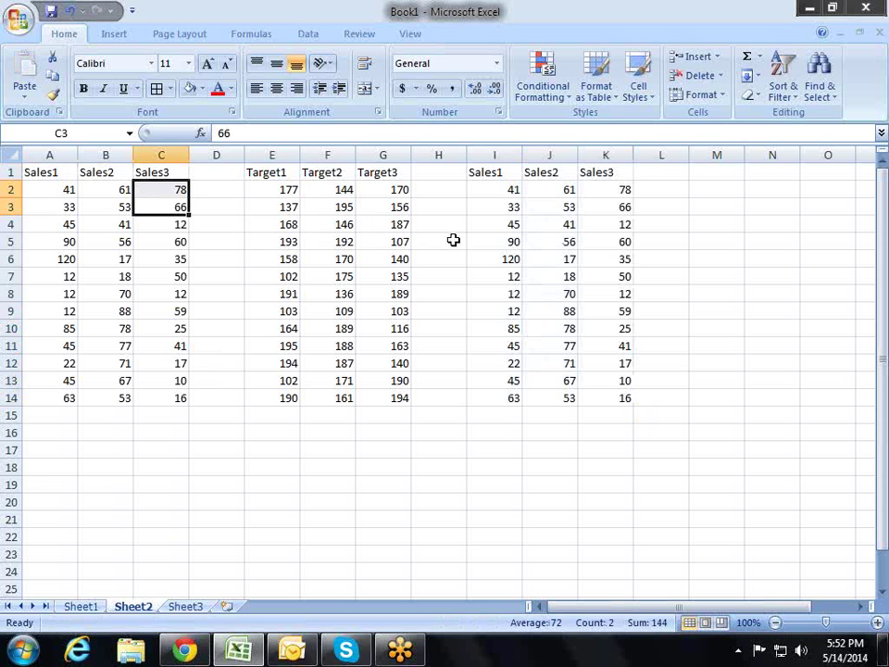
left_click(515, 207)
left_click_drag(289, 190, 388, 398)
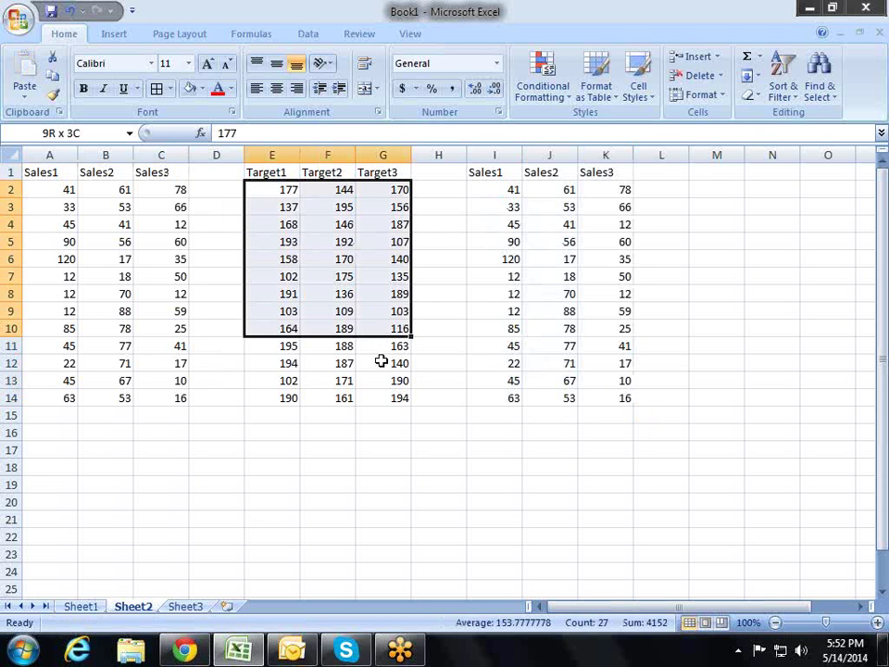
right_click(347, 227)
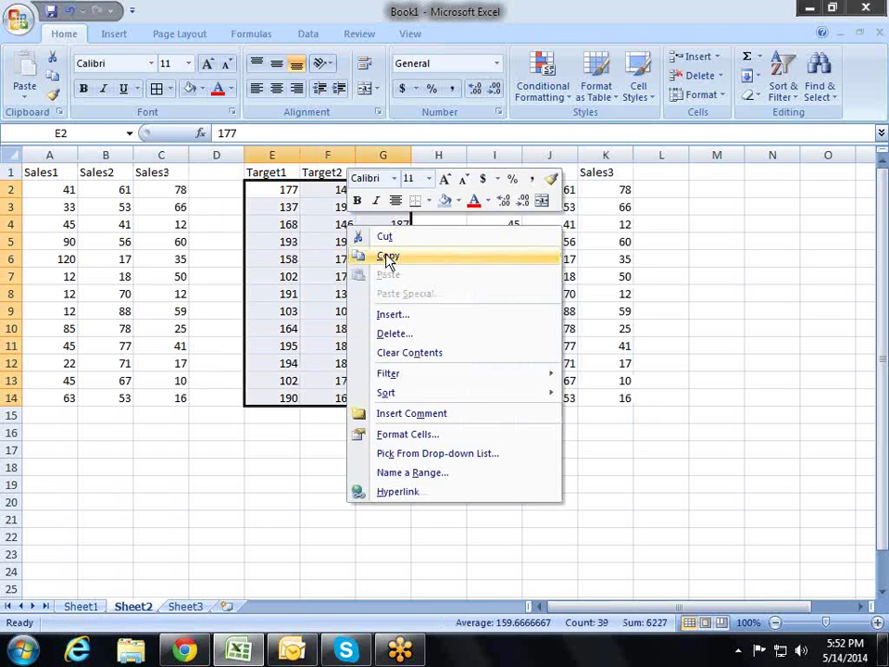
left_click(388, 257)
mouse_move(509, 190)
left_mouse_down()
mouse_move(642, 412)
mouse_move(622, 398)
left_mouse_up()
right_click(486, 191)
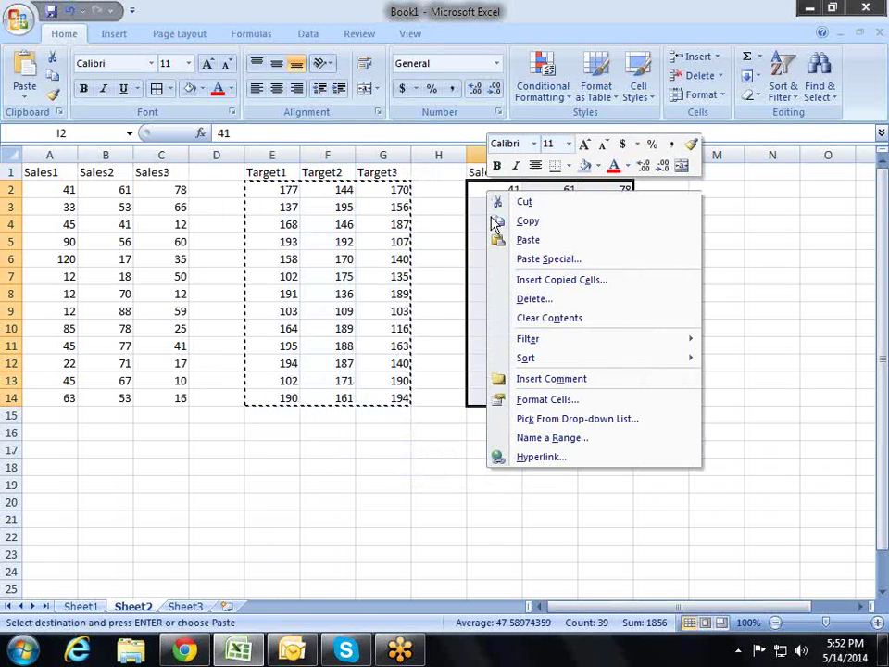
left_click(558, 260)
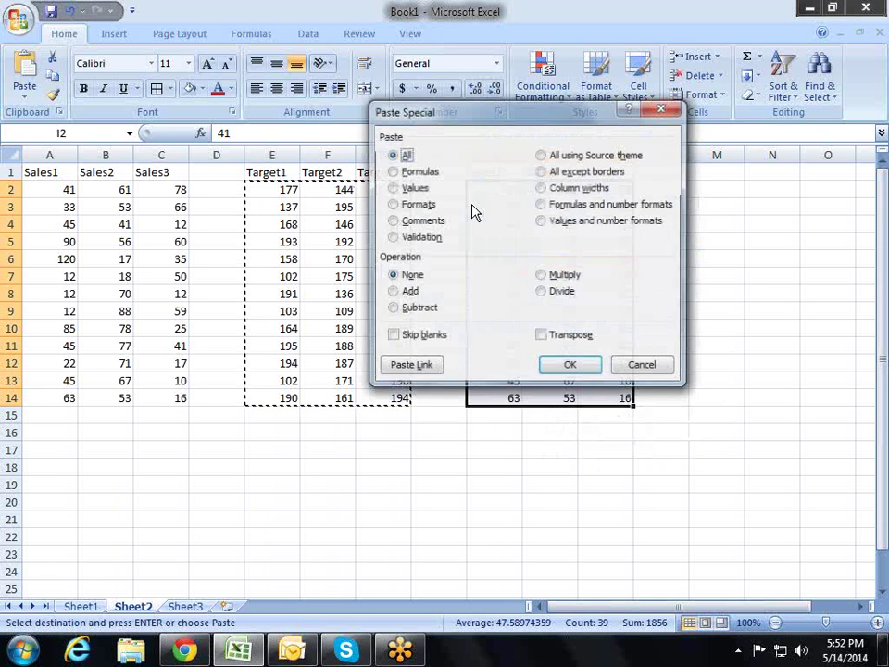
left_click(574, 294)
left_click(563, 365)
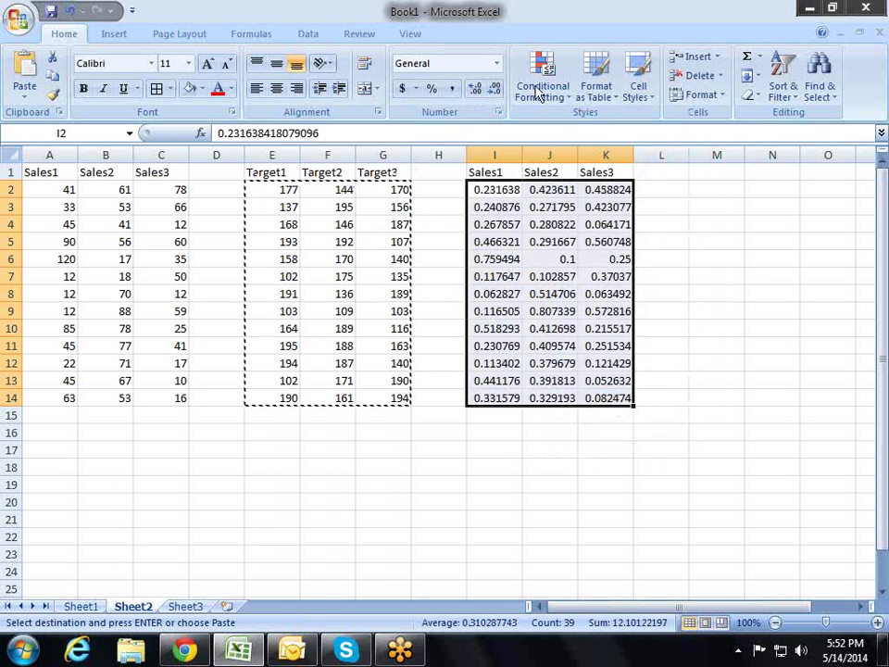
left_click(430, 88)
left_click(505, 172)
type("AC")
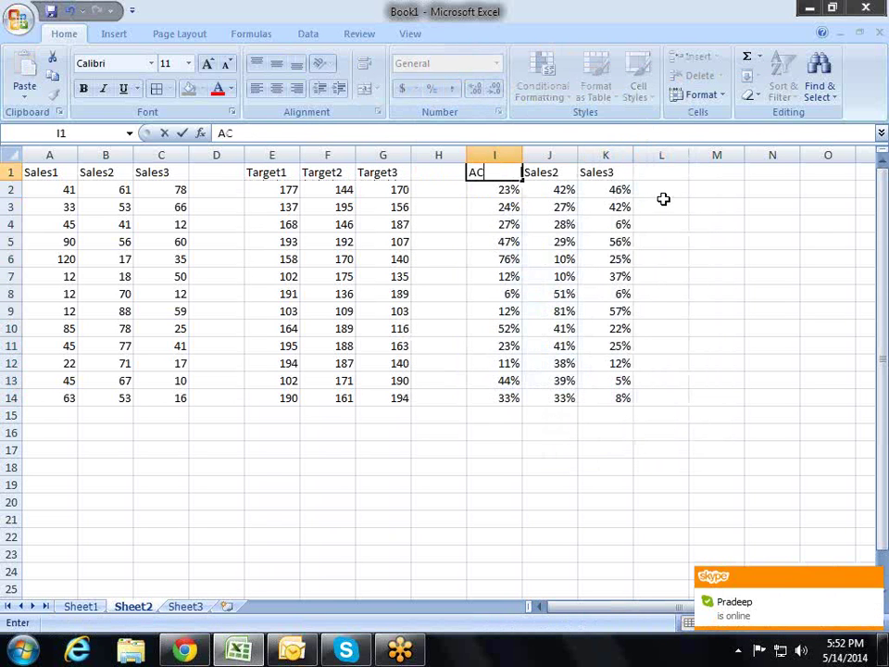
type("H%")
key("Return")
key("Up")
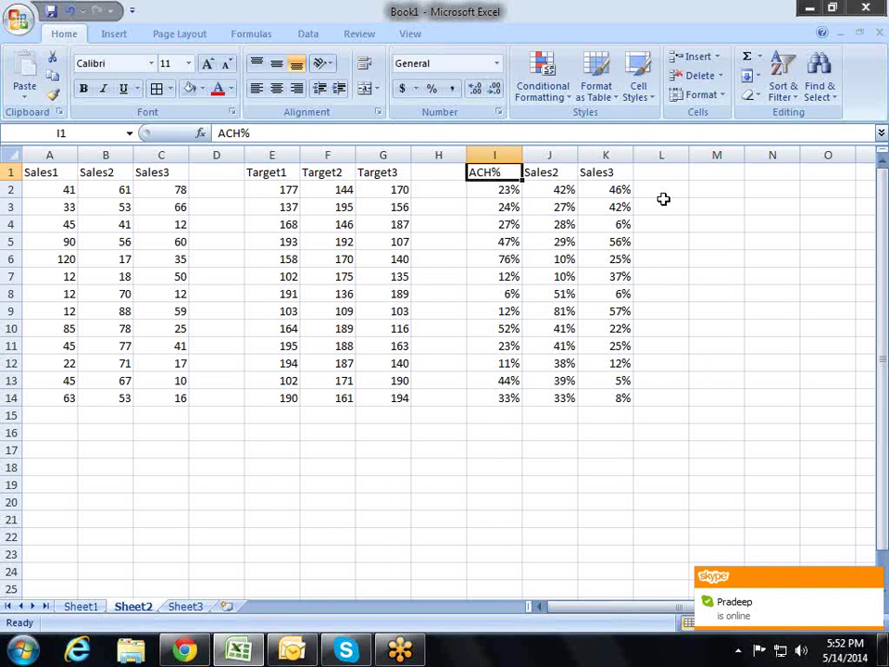
key("F2")
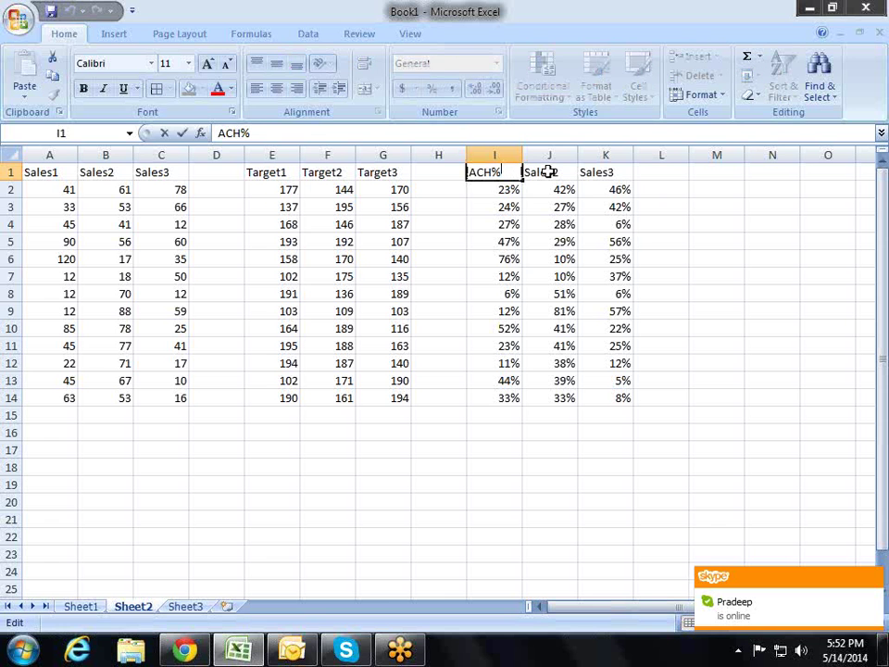
type("1")
key("Return")
key("Up")
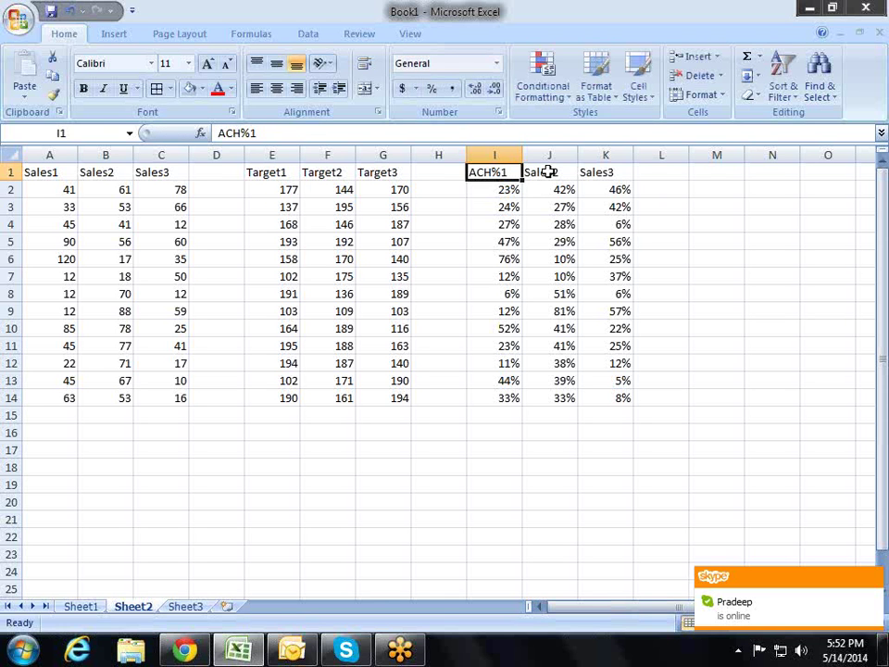
left_click_drag(522, 181, 639, 180)
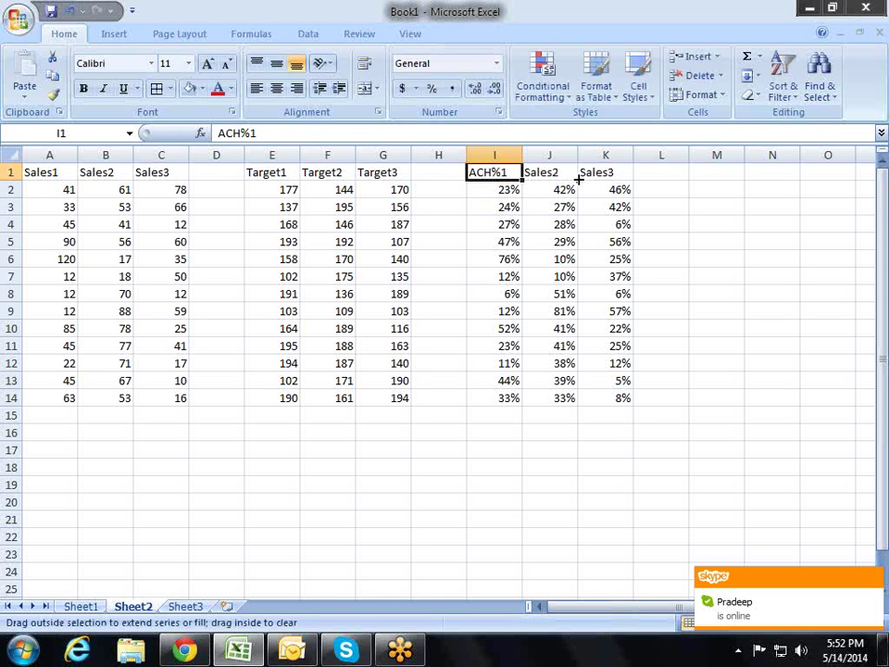
left_click(702, 292)
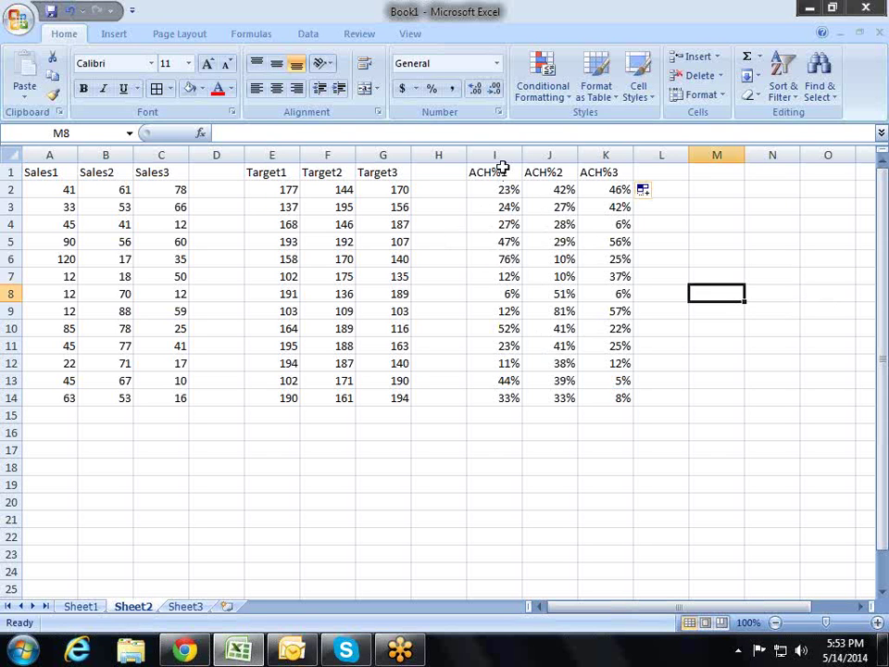
left_click_drag(507, 167, 615, 400)
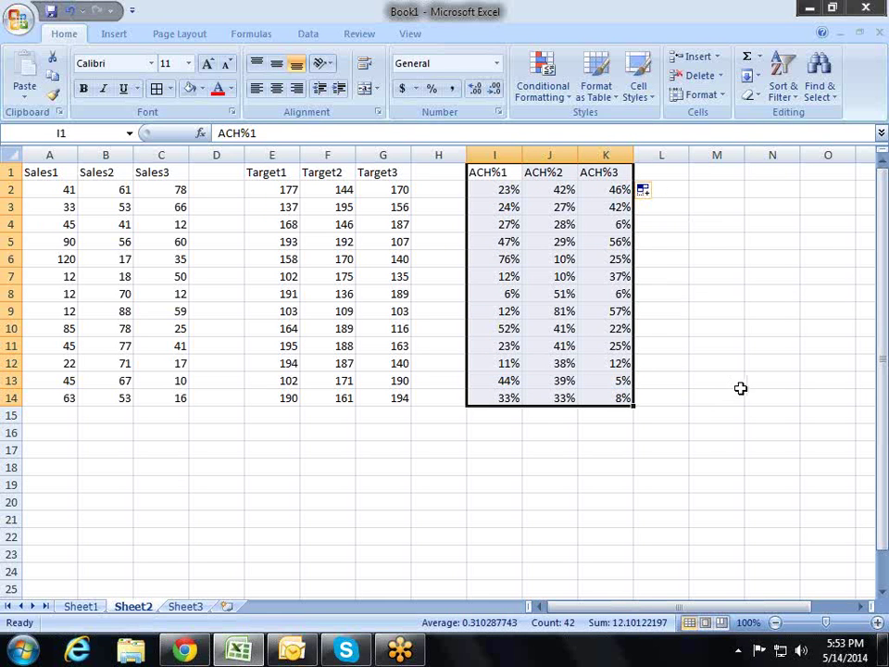
key("Delete")
left_click_drag(58, 154, 115, 154)
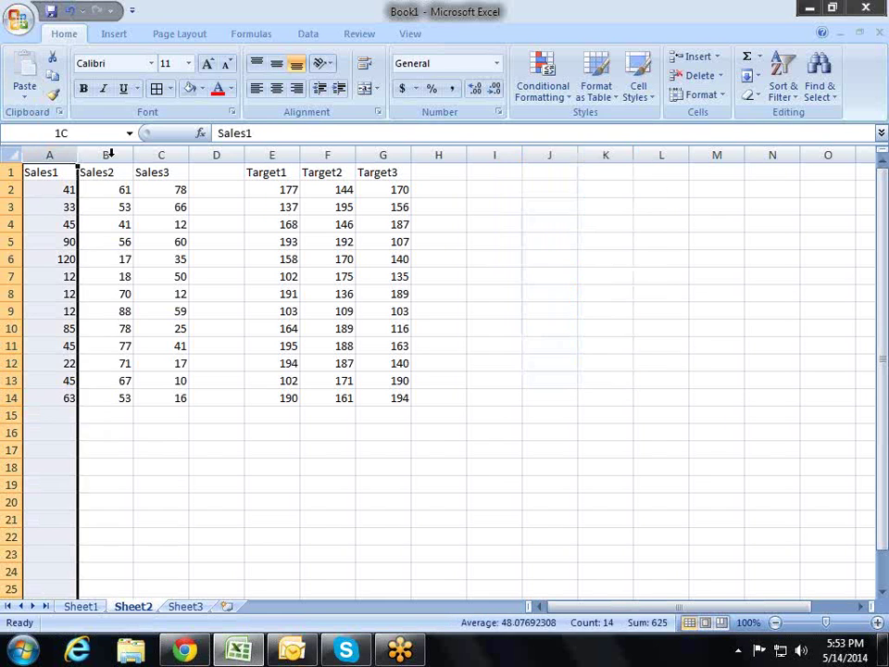
left_click(462, 256)
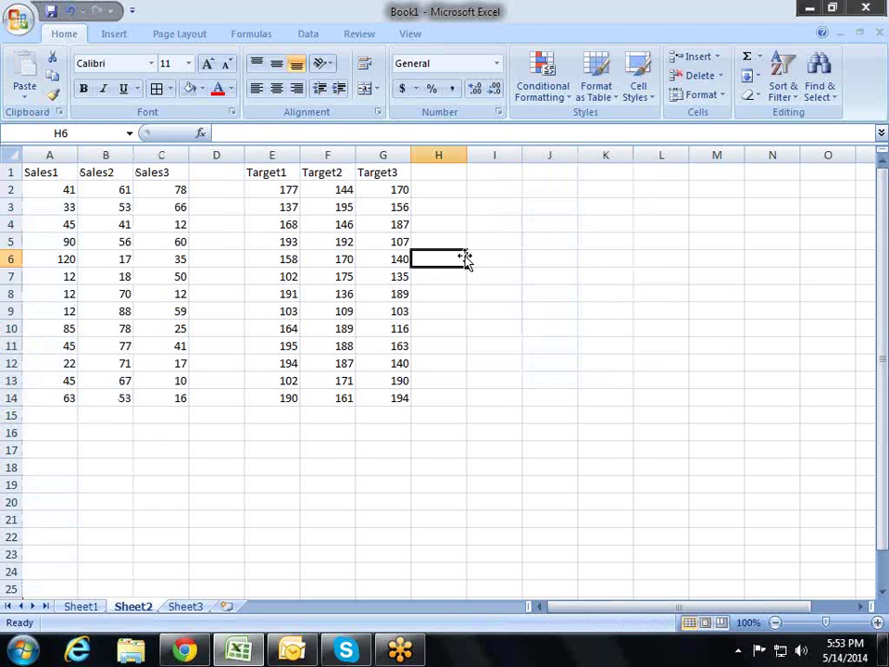
key("ctrl+z")
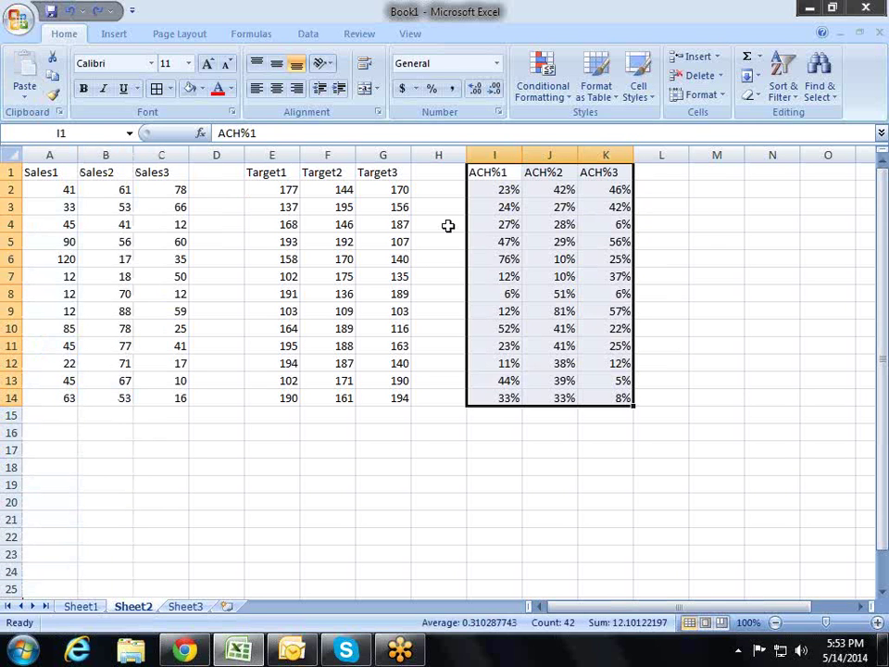
left_click(448, 224)
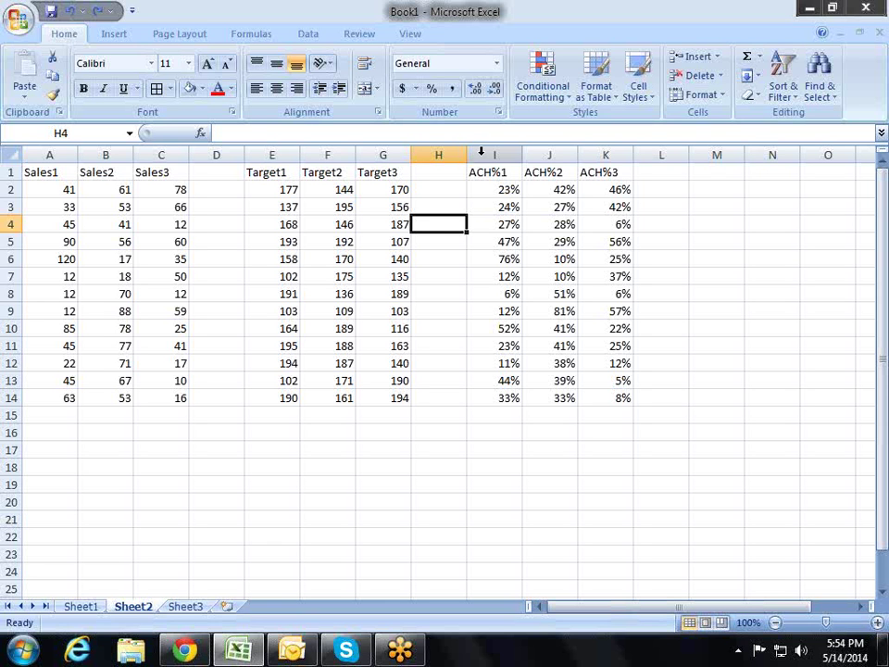
left_click_drag(481, 151, 616, 151)
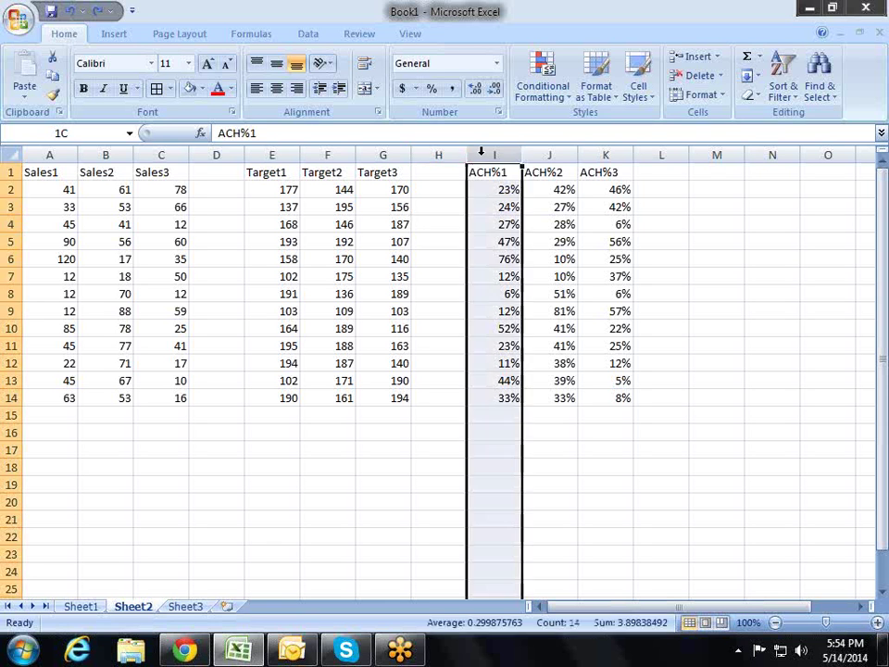
- Delete the ACH% columns I:K, then the Sales columns A:D
right_click(616, 151)
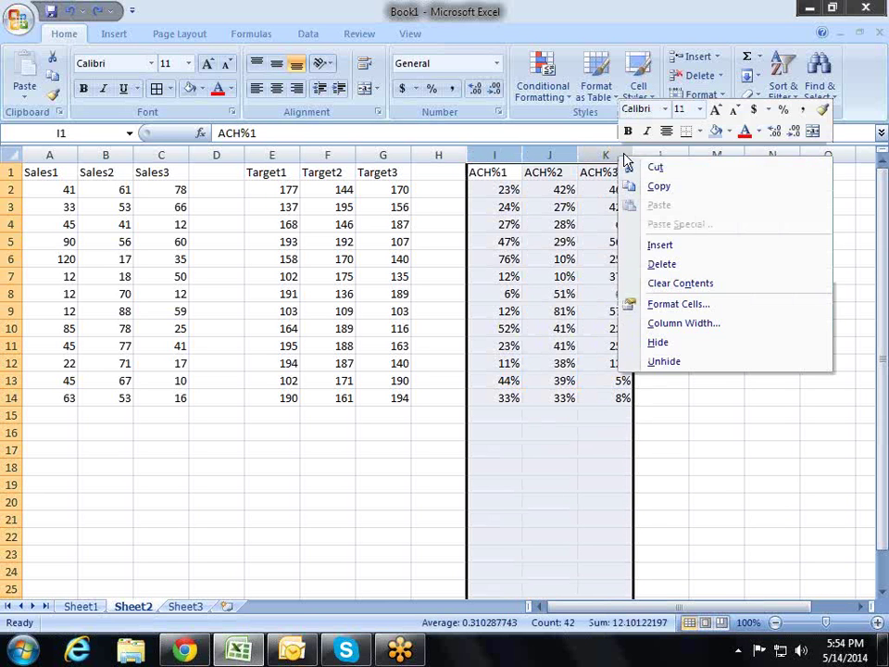
left_click(666, 265)
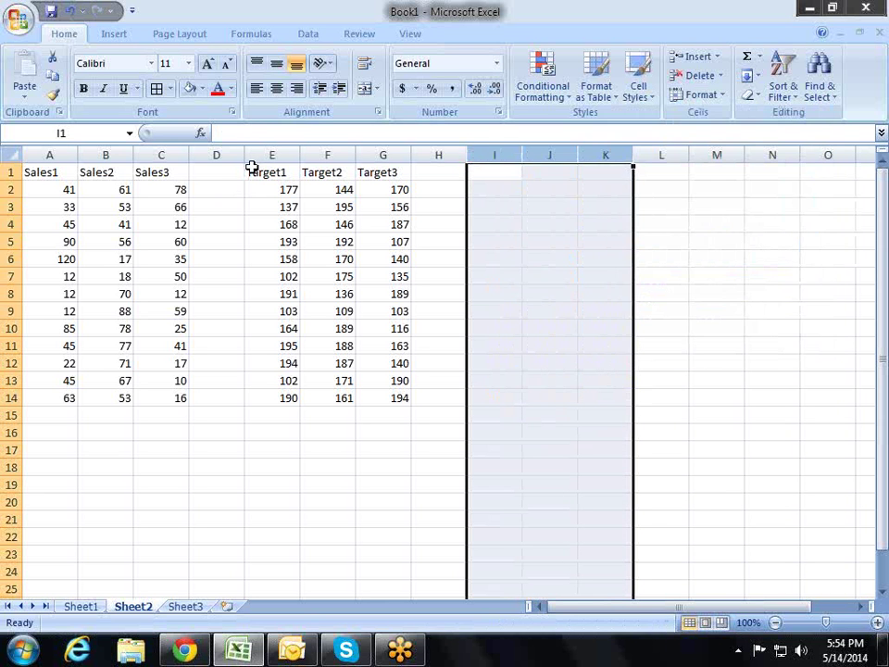
left_click_drag(238, 153, 37, 163)
right_click(99, 153)
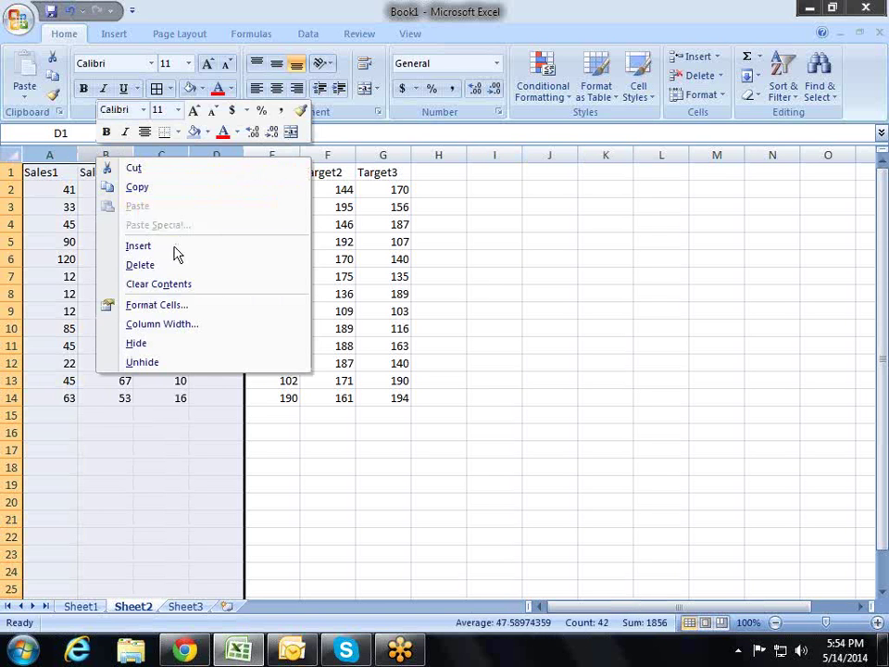
left_click(207, 265)
left_click(327, 294)
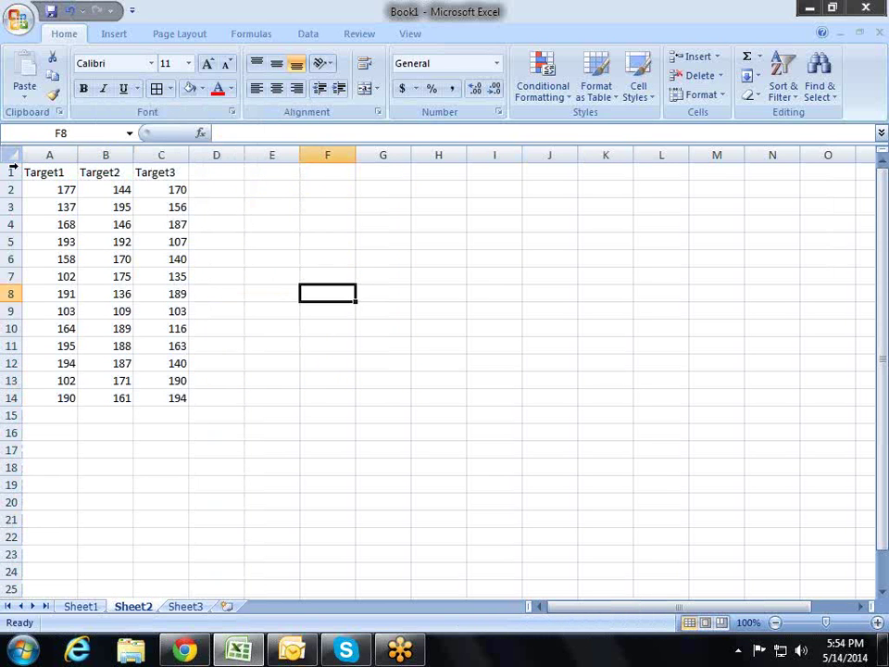
left_click_drag(50, 172, 144, 163)
left_click(197, 204)
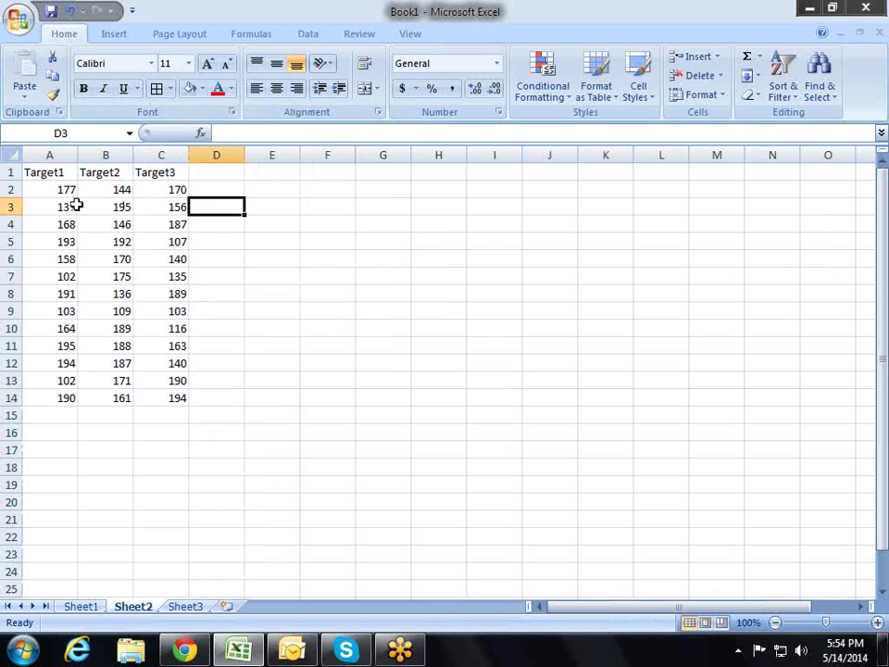
- Enter =RANDBETWEEN(100000,999999) into all of A2:C14
mouse_move(72, 189)
left_mouse_down()
mouse_move(161, 240)
mouse_move(172, 398)
left_mouse_up()
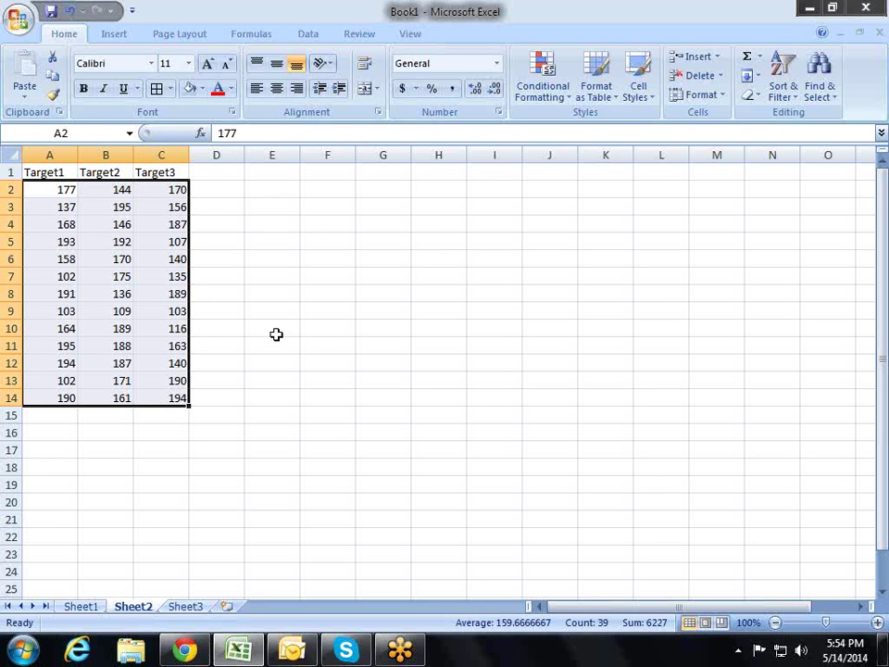
type("=ra")
key("Down")
key("Down")
key("Tab")
type("1")
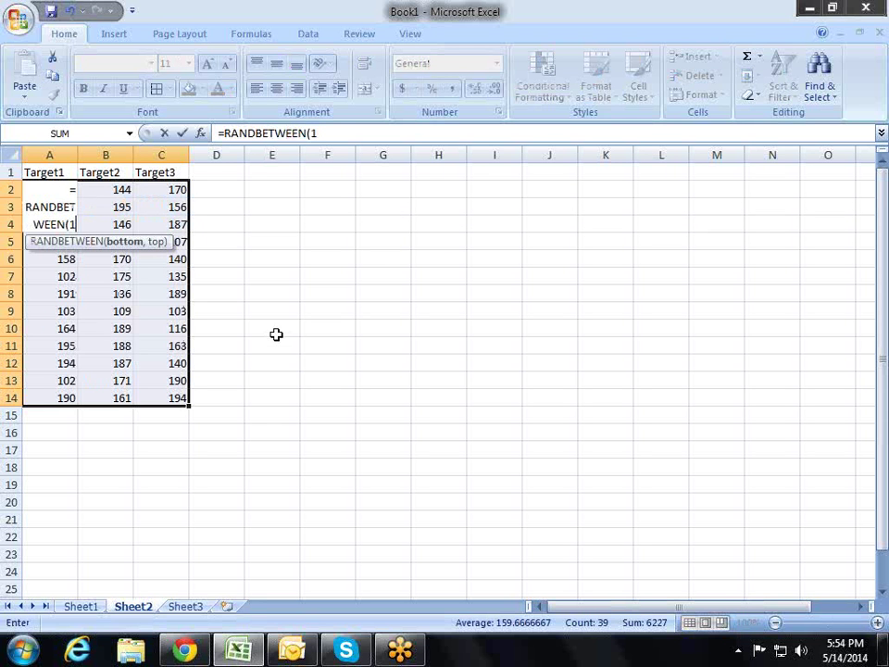
type("000")
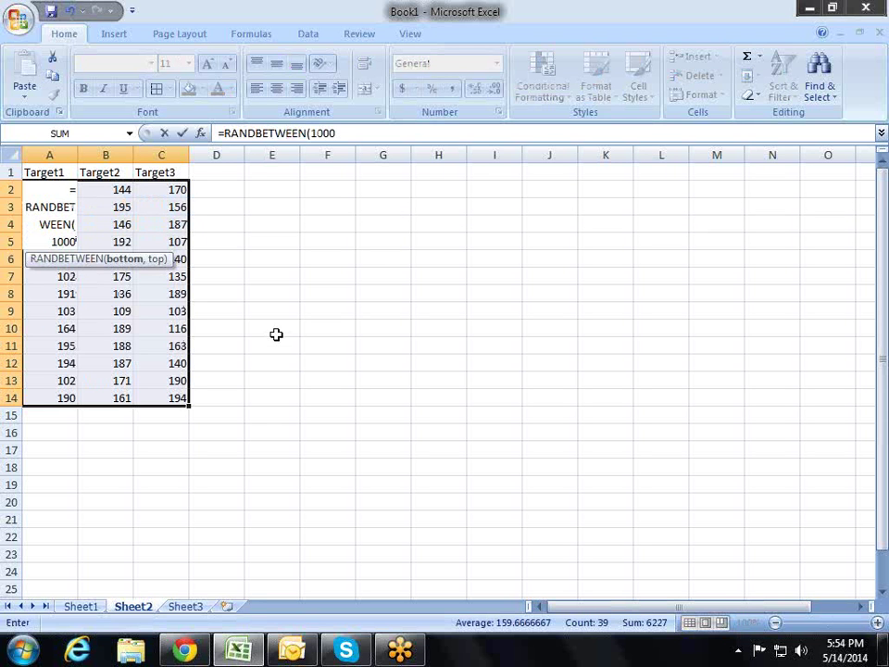
type("00,99")
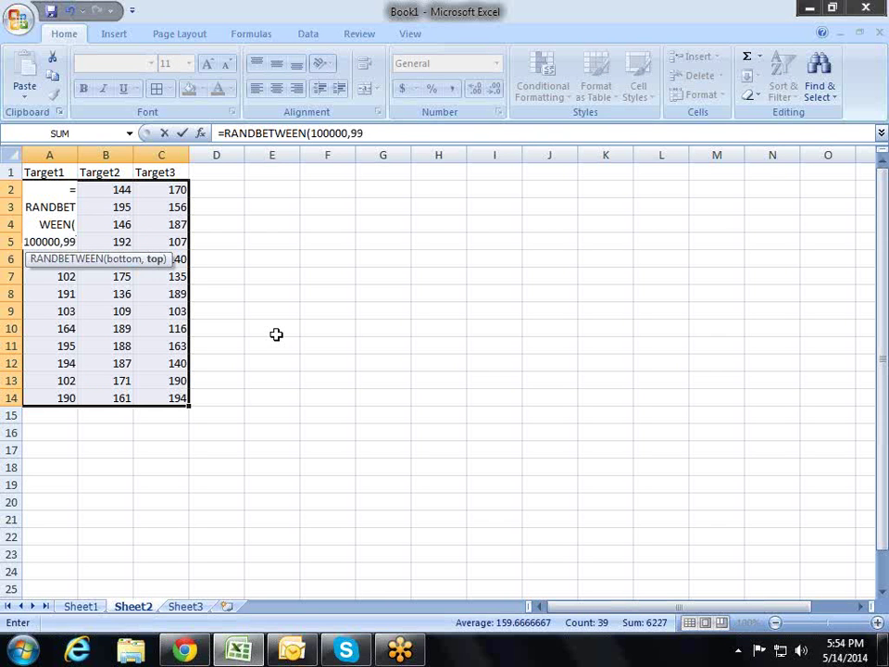
type("9999")
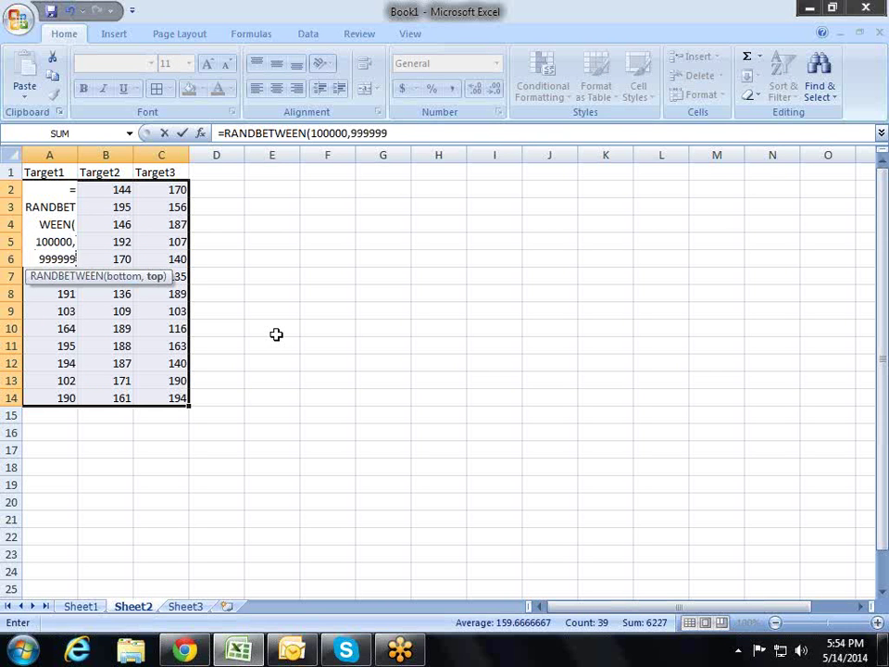
type(")")
key("ctrl+Return")
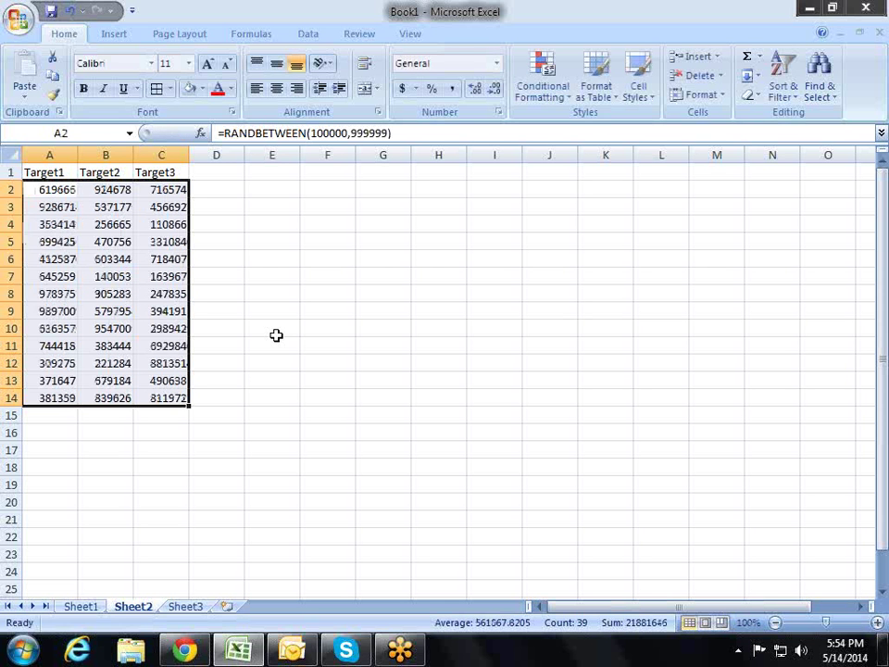
- Copy A2:C14 and Paste Special as values to freeze the six-digit numbers
key("ctrl+c")
key("alt")
key("e")
key("s")
key("v")
key("Return")
key("Escape")
left_click(276, 296)
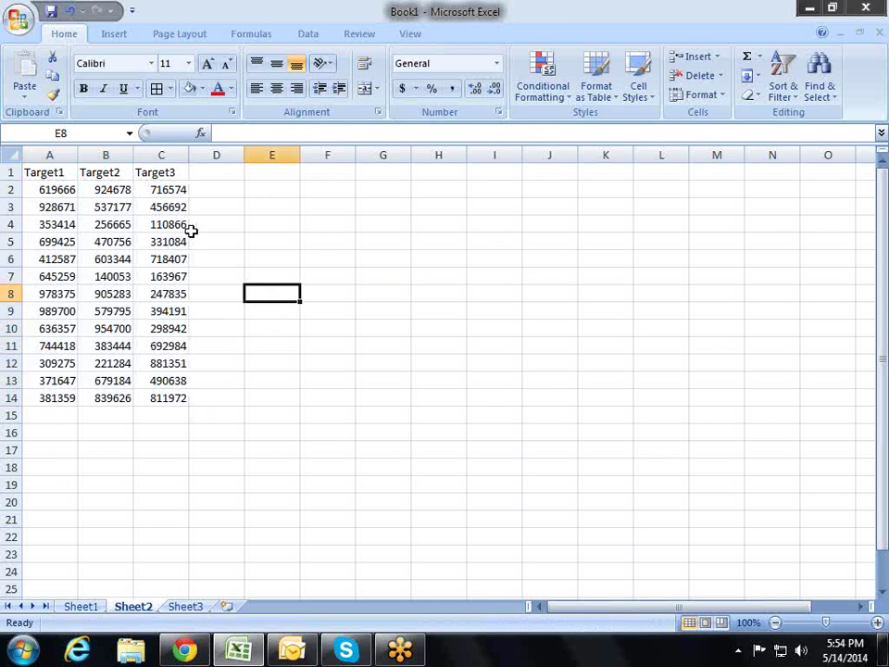
- Insert a new top row with 'Value in Lacs' merged and centred across A1:C1
right_click(13, 174)
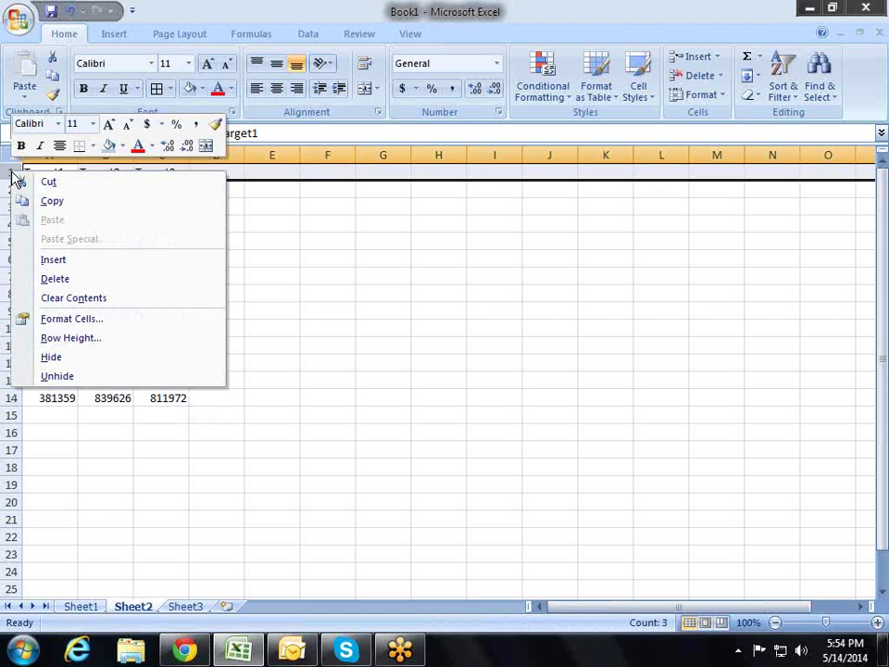
left_click(99, 265)
left_click_drag(153, 172, 50, 172)
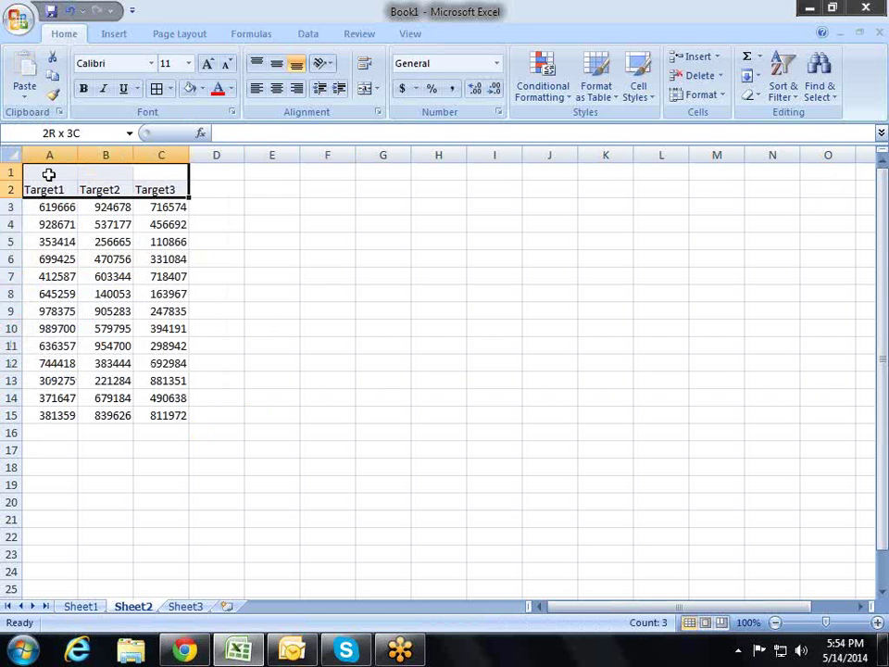
left_click(366, 89)
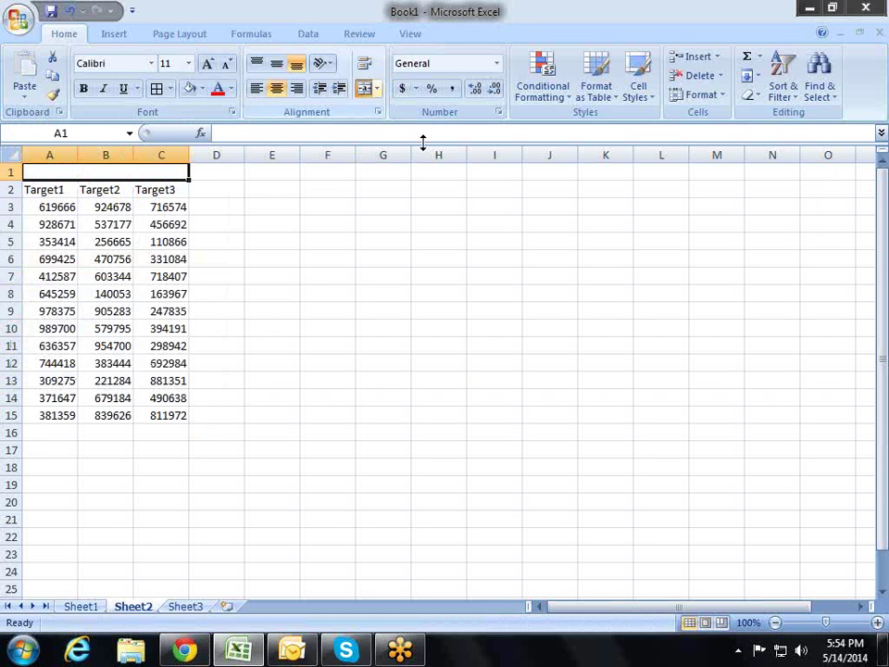
type("Value in Lacs")
key("Return")
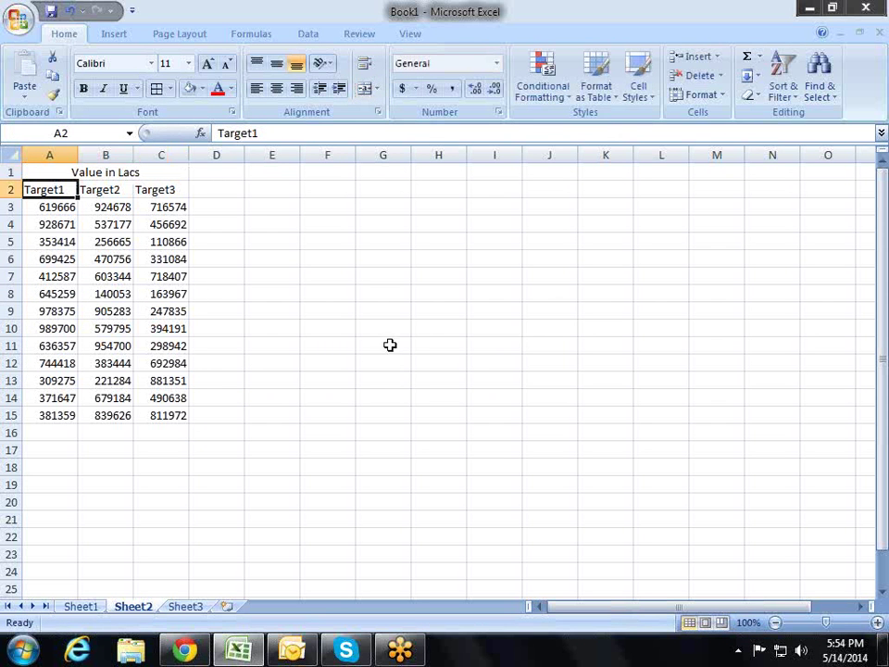
- Enter 100000 in E2 and copy it
left_click(298, 186)
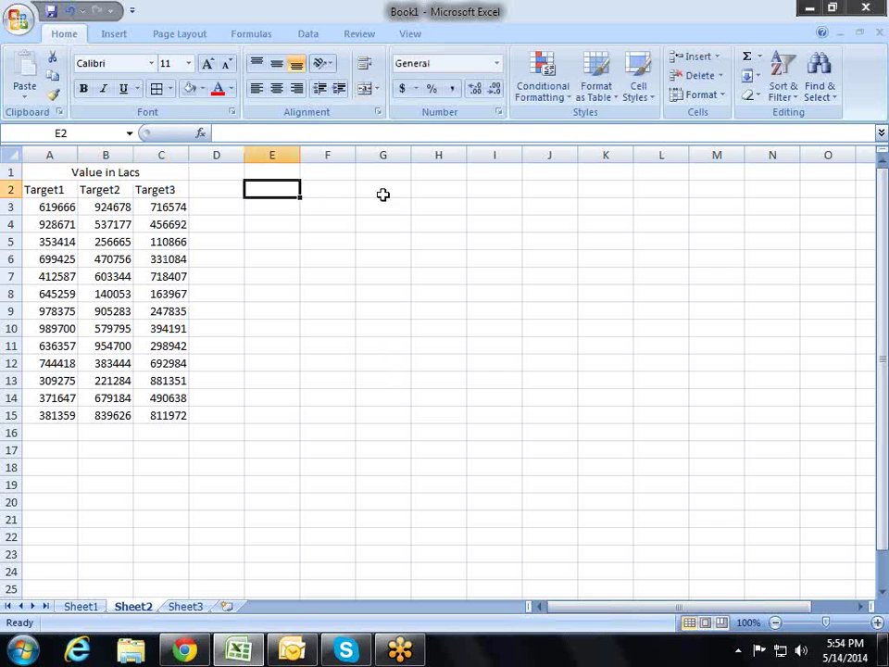
type("100000")
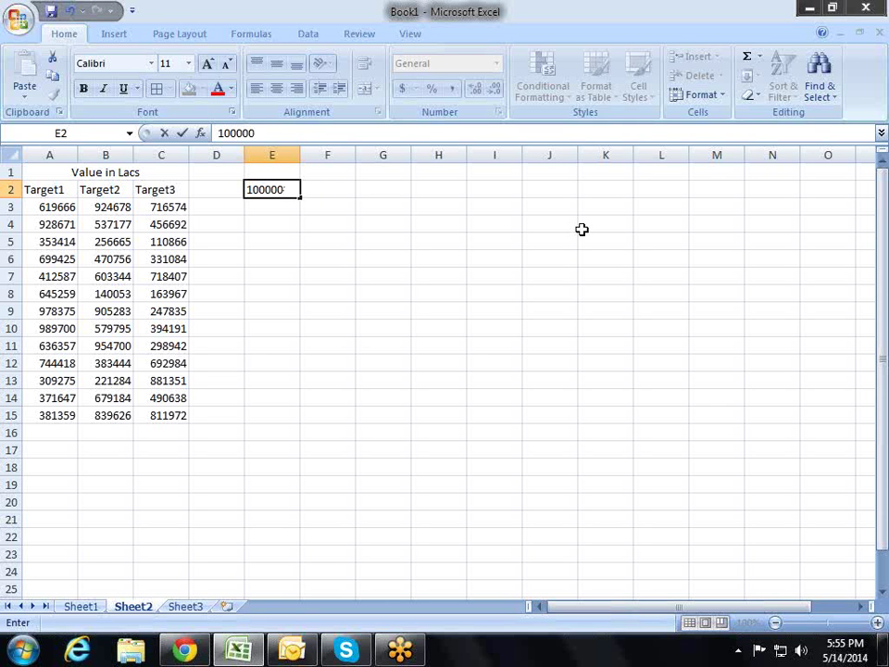
key("Return")
key("Up")
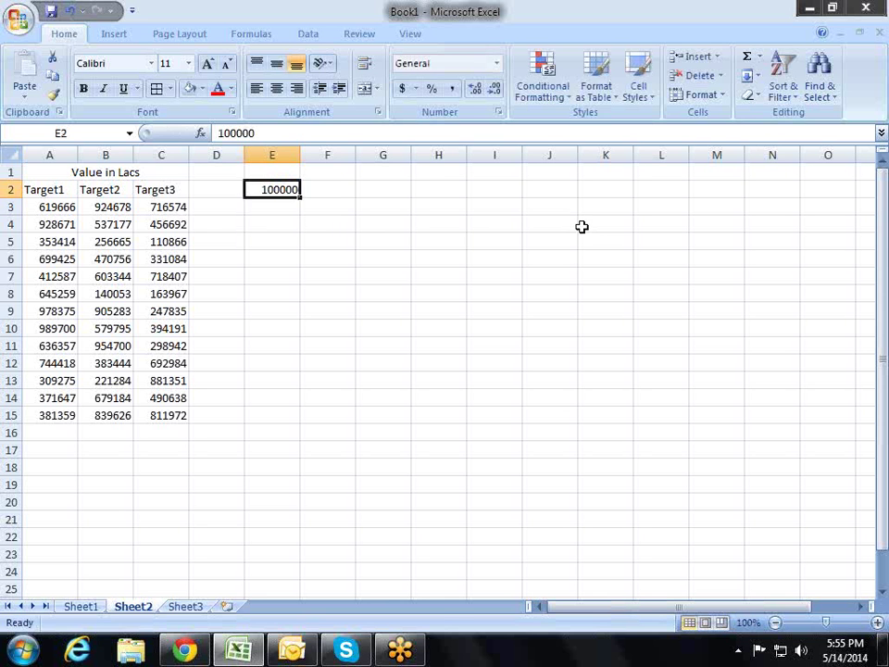
key("ctrl+c")
- Divide the Target values A3:C15 by 100000 using Paste Special Divide
left_click_drag(72, 212, 168, 381)
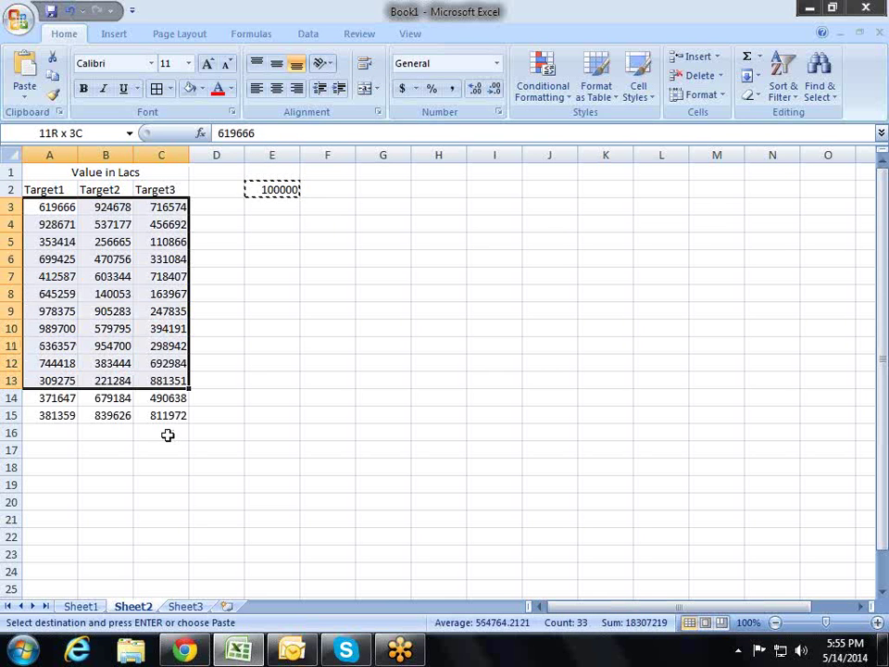
left_click_drag(168, 434, 168, 419)
right_click(148, 242)
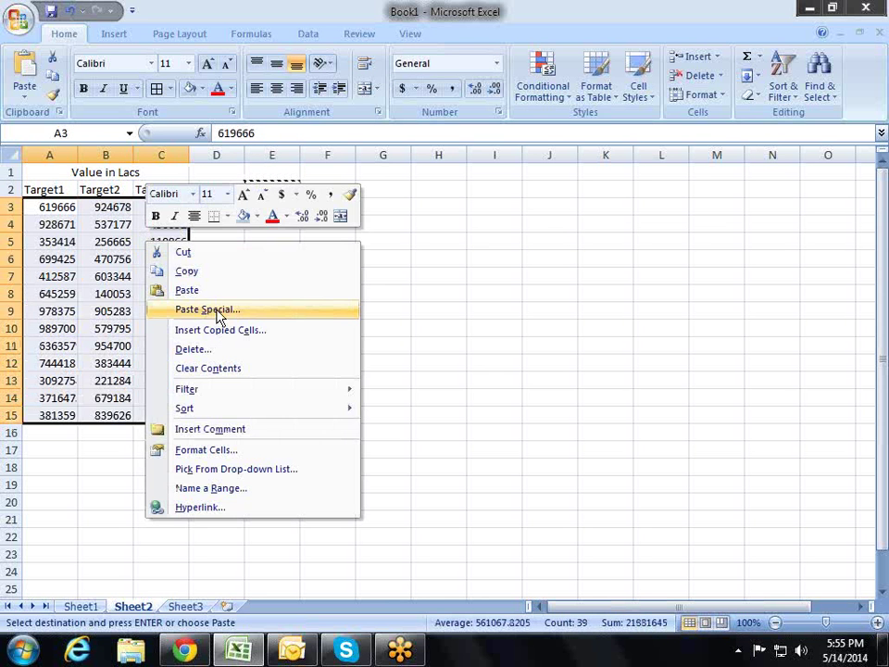
left_click(220, 312)
left_click(248, 355)
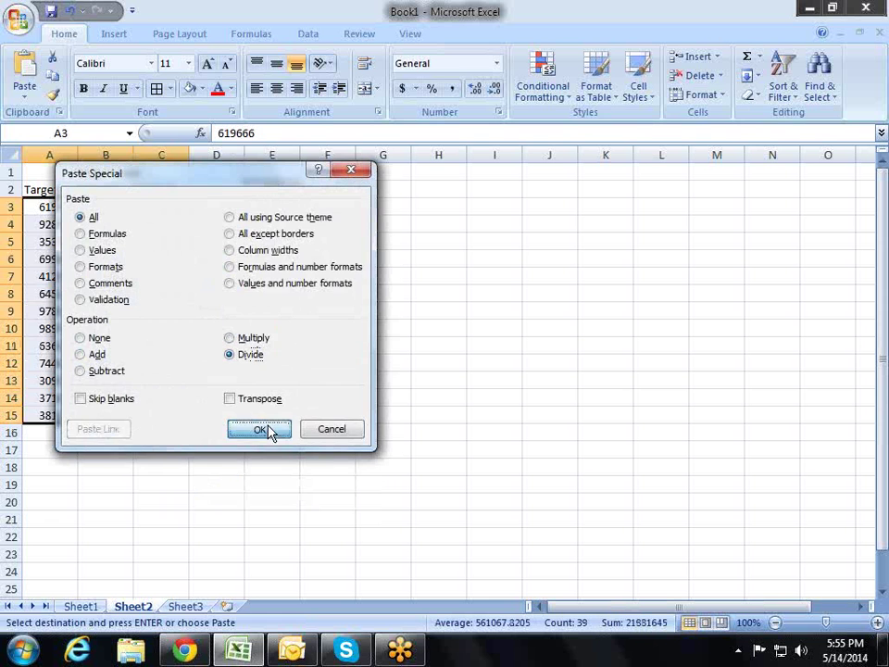
left_click(260, 430)
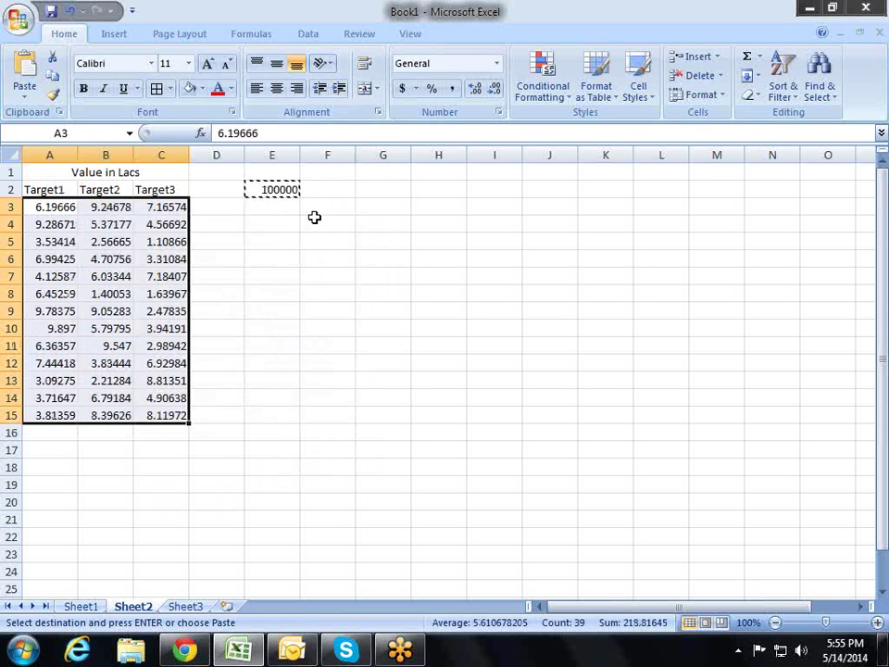
- Decrease the decimals of A3:C15 three times to show two decimal places
left_click(290, 189)
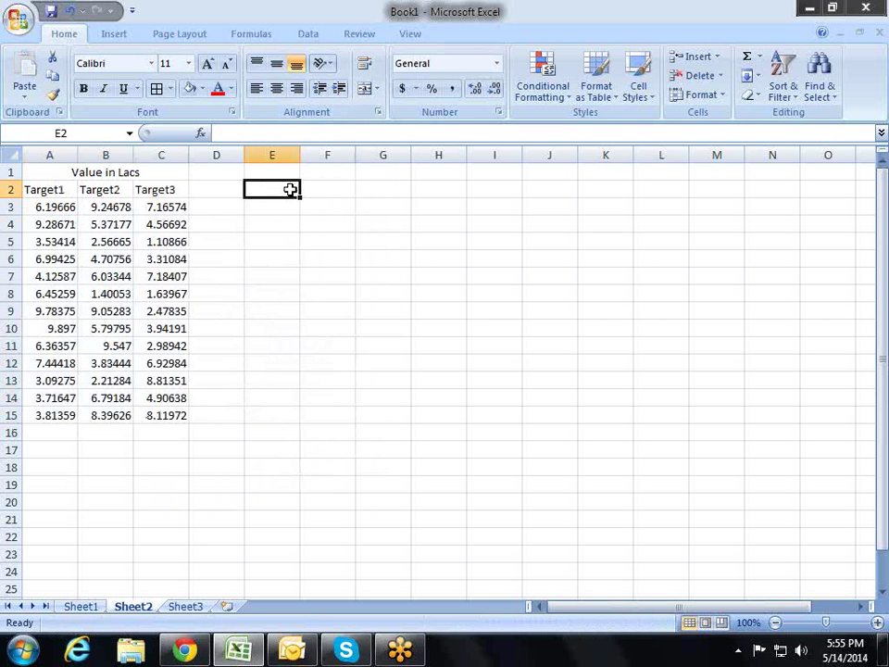
mouse_move(56, 207)
left_mouse_down()
mouse_move(169, 422)
mouse_move(174, 416)
left_mouse_up()
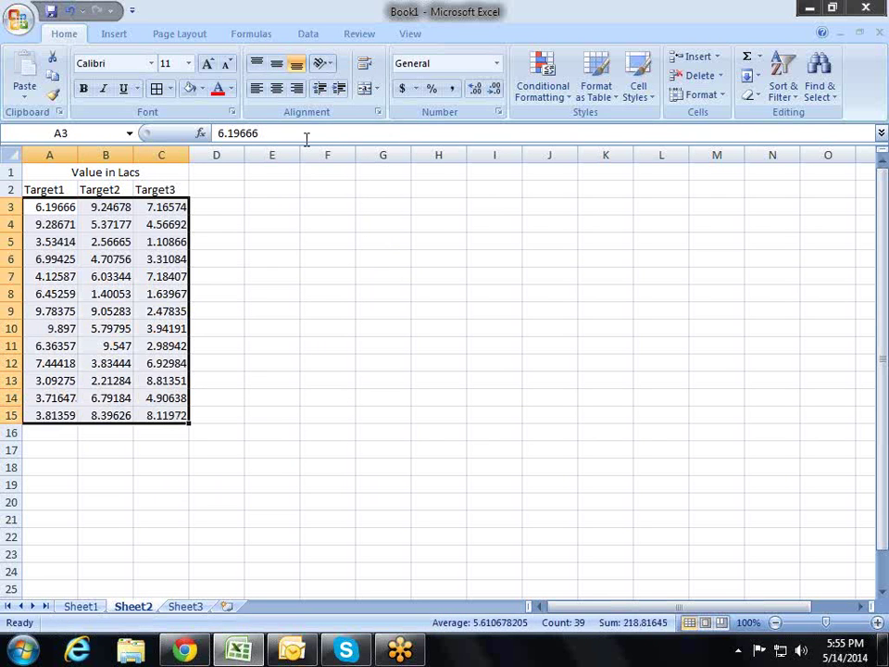
left_click(496, 90)
left_click(495, 90)
left_click(496, 90)
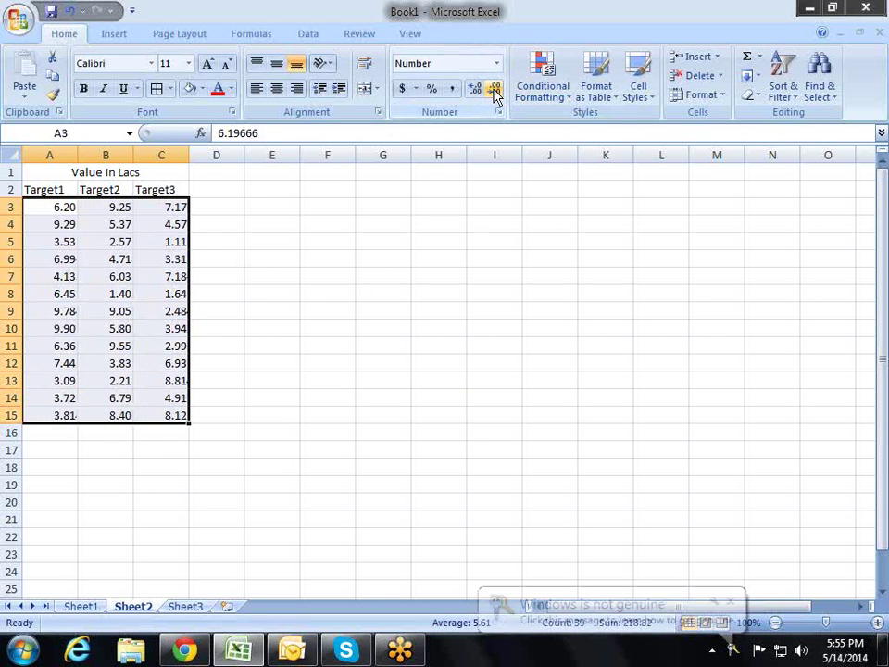
left_click(373, 305)
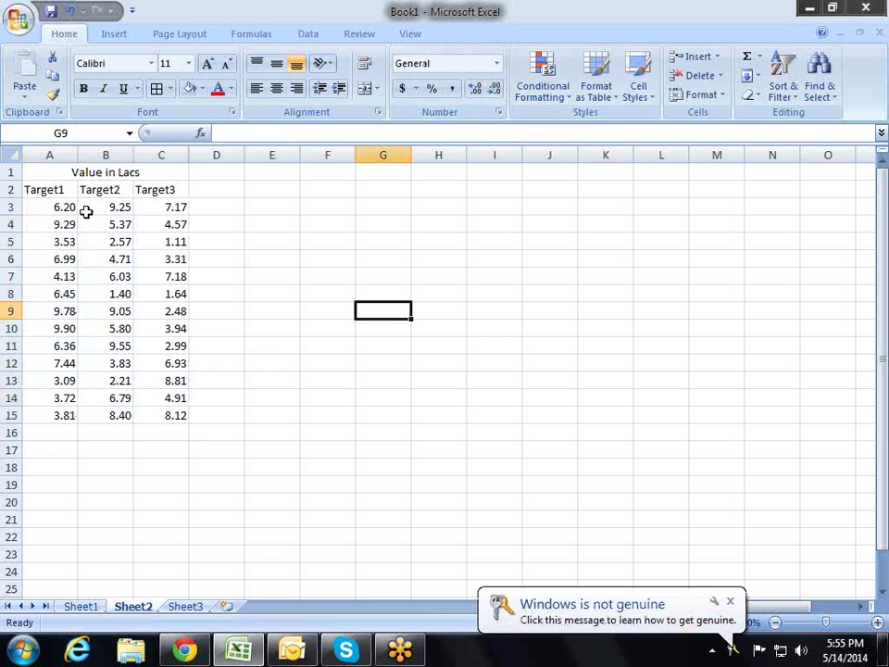
- Check the underlying values of several Target cells, then switch to Sheet1
left_click(162, 414)
left_click(115, 415)
left_click(107, 328)
left_click(119, 258)
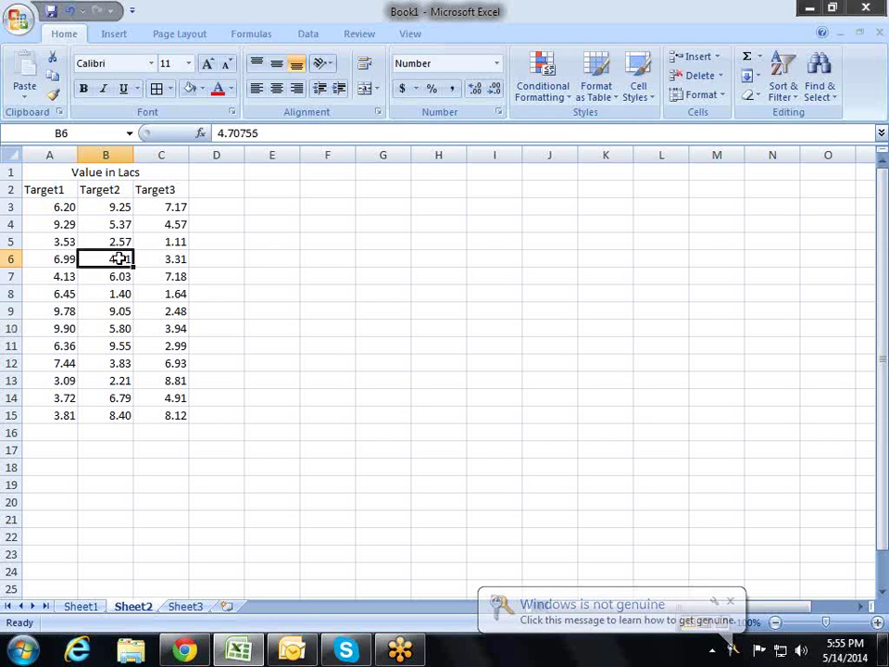
left_click(119, 210)
left_click(167, 212)
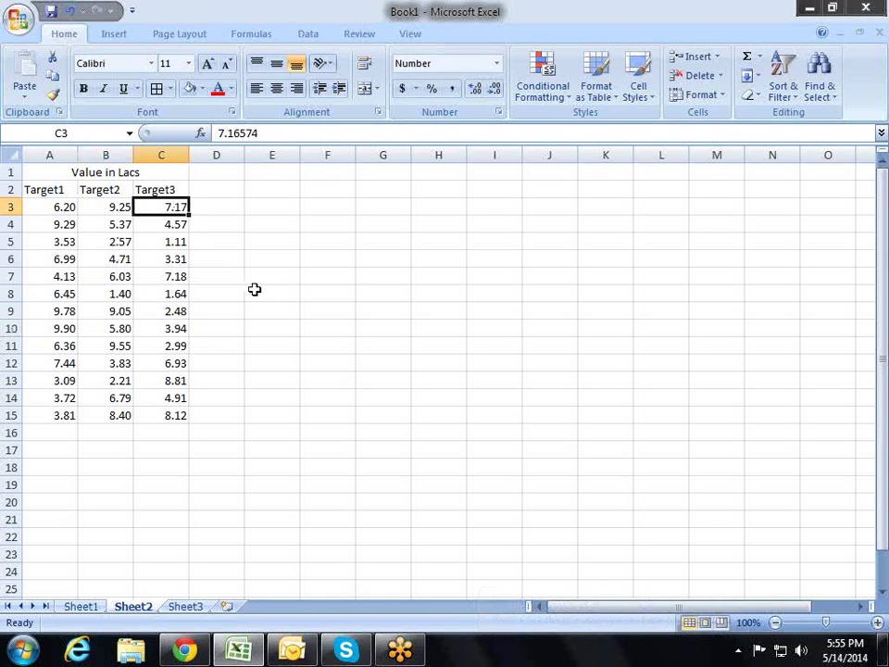
left_click(254, 290)
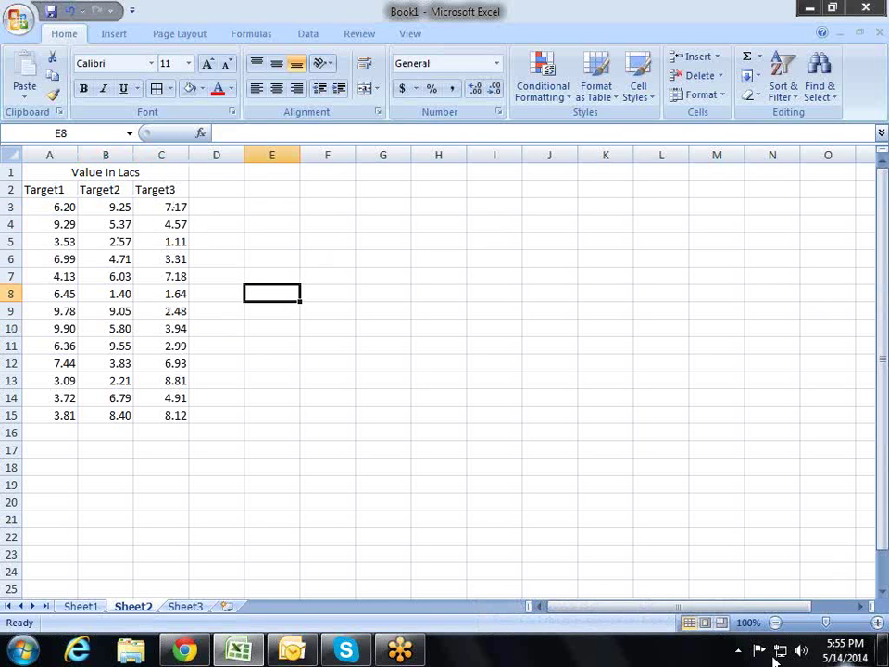
left_click(79, 608)
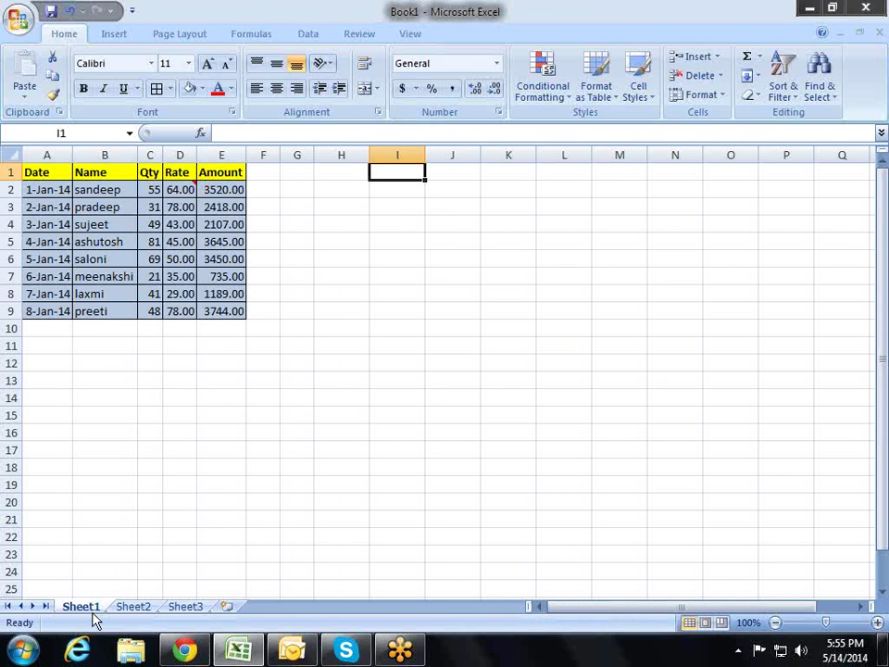
left_click(444, 223)
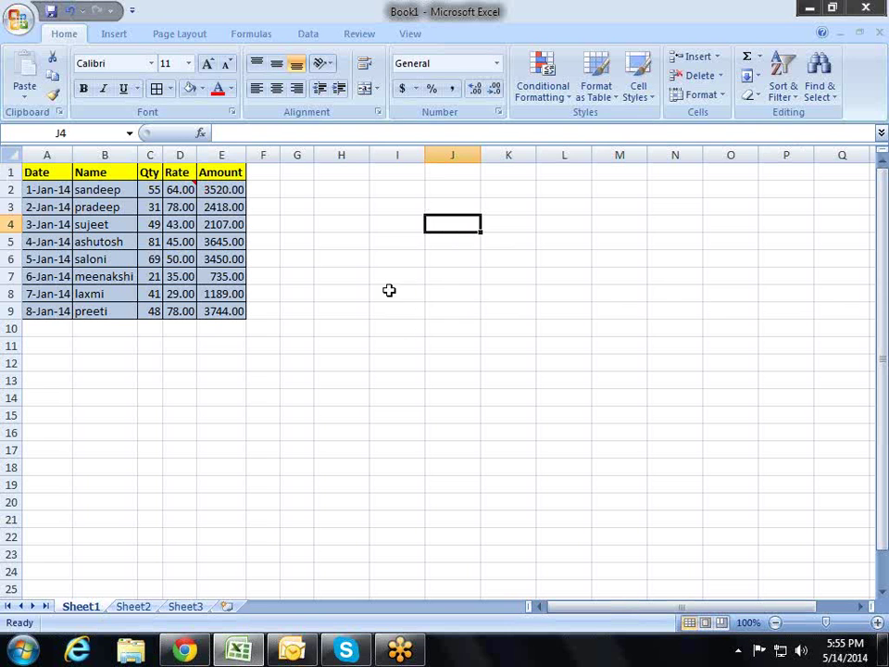
left_click(383, 177)
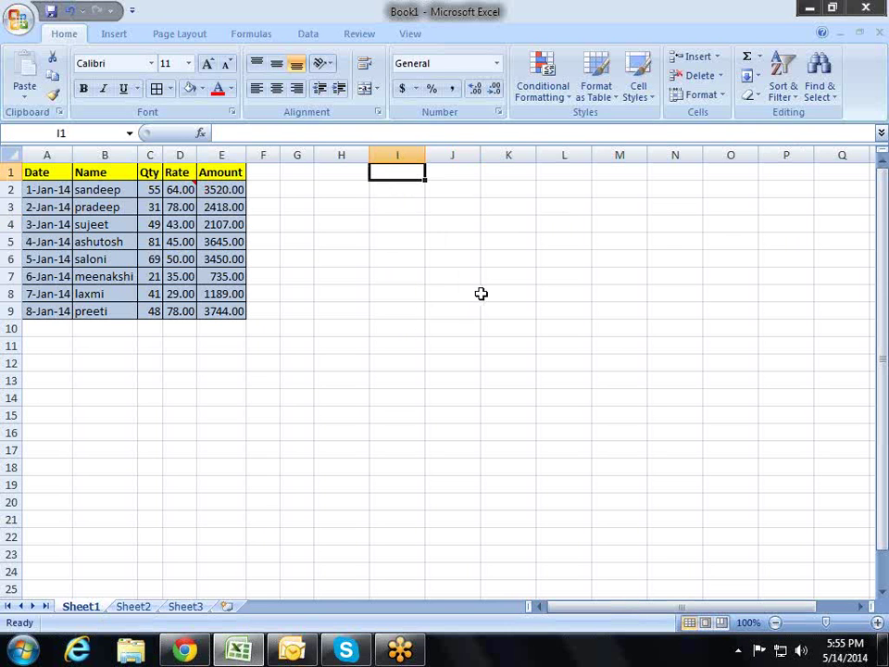
type("=")
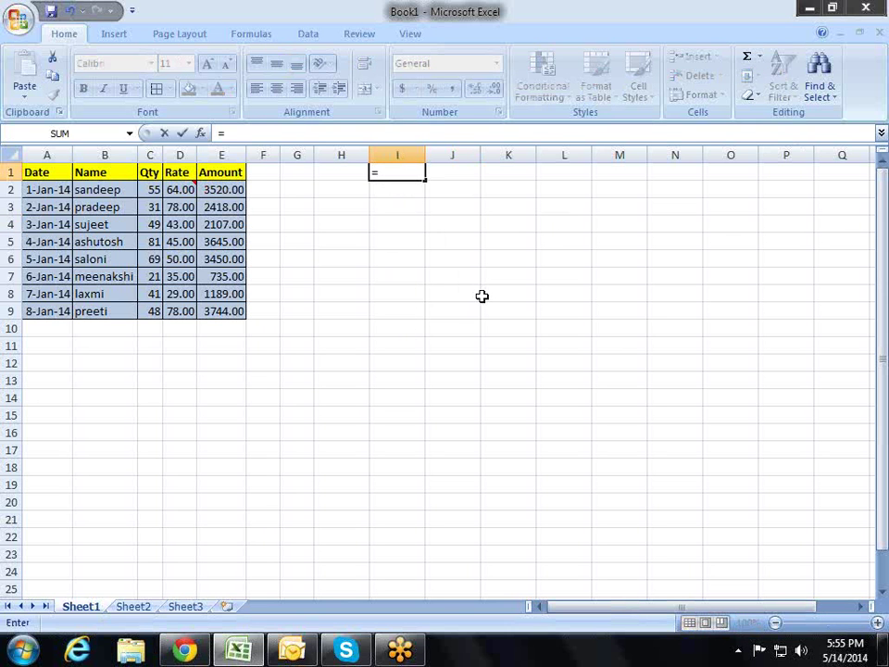
left_click(46, 173)
key("Return")
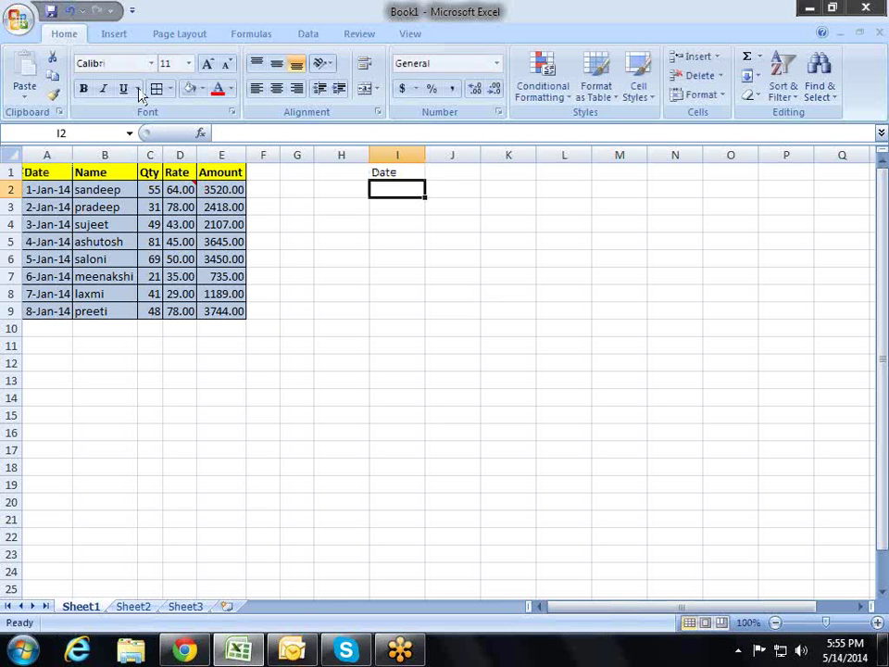
left_click(420, 175)
left_click_drag(428, 180, 425, 352)
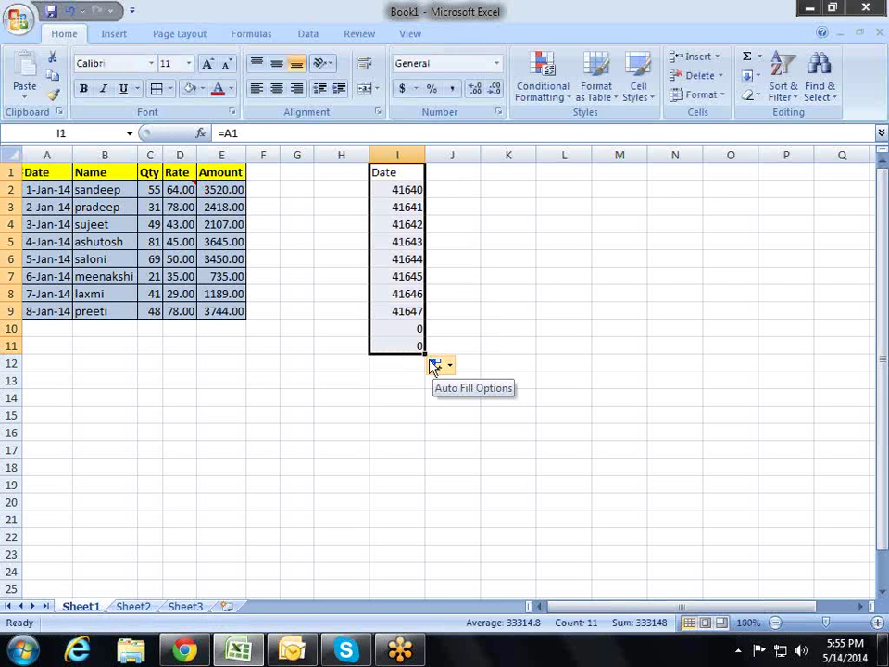
left_click_drag(425, 353, 691, 377)
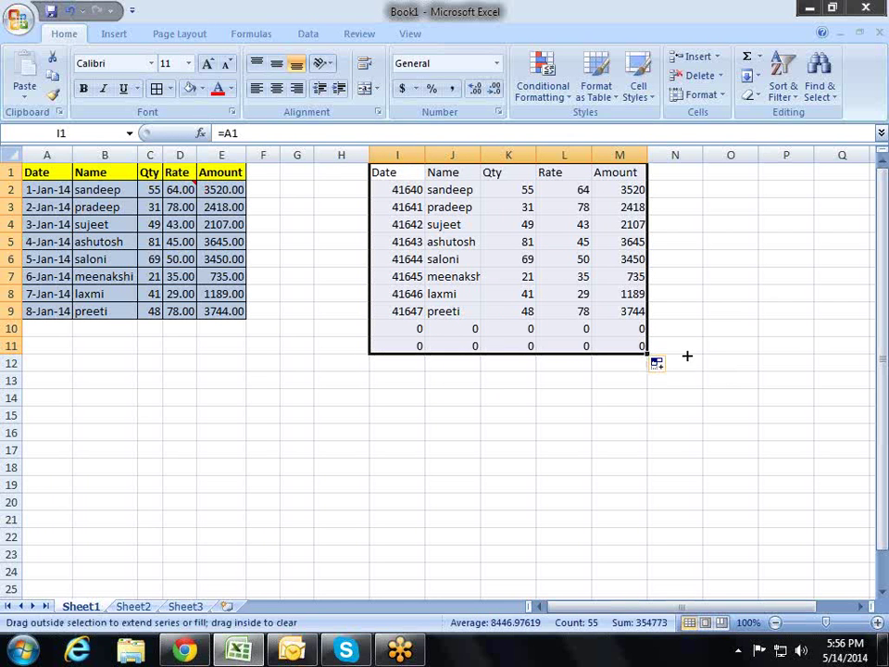
left_click_drag(687, 356, 705, 362)
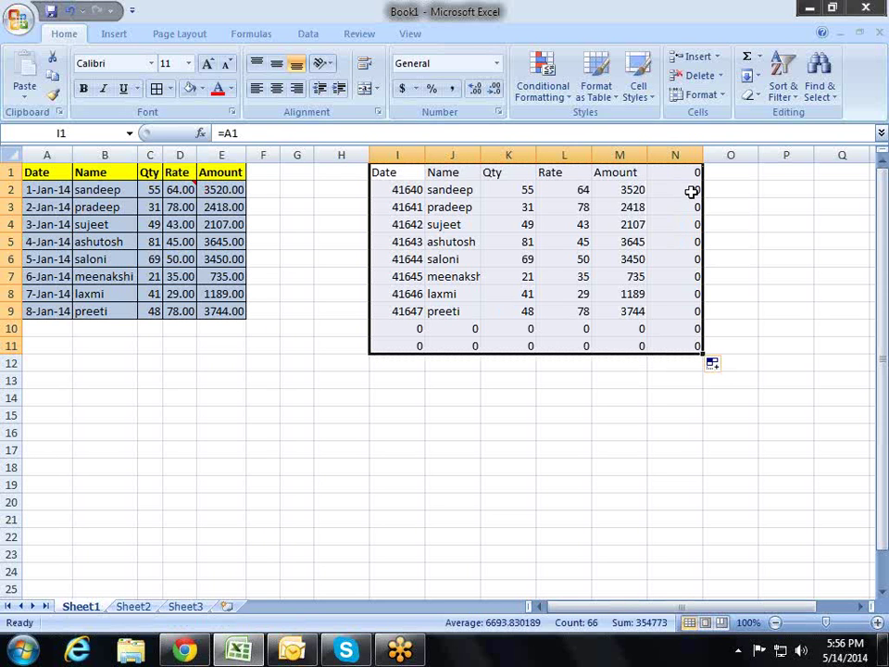
key("Delete")
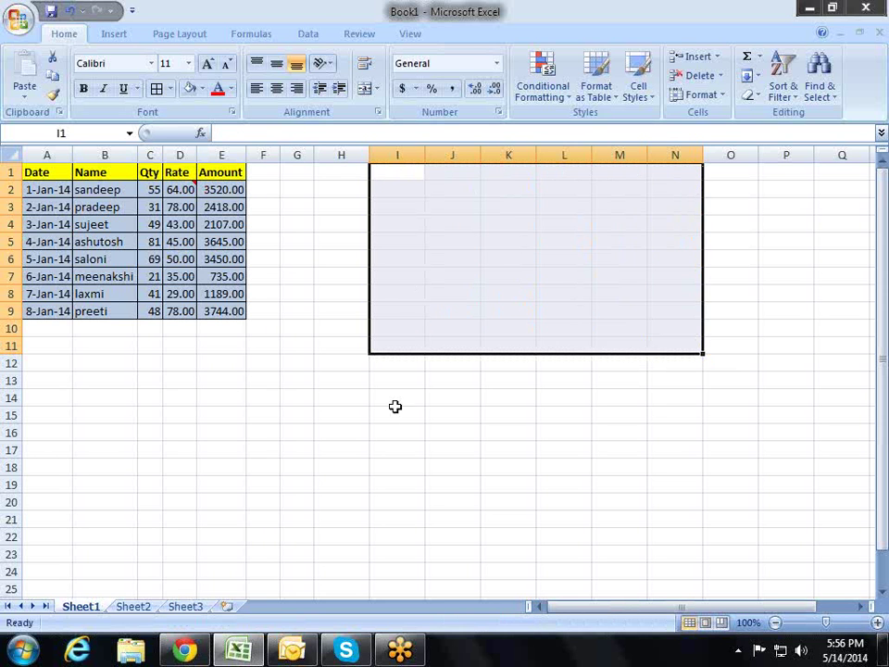
left_click(398, 415)
- Copy the A1:E9 sales table and paste it as links at H1
left_click_drag(53, 176, 234, 307)
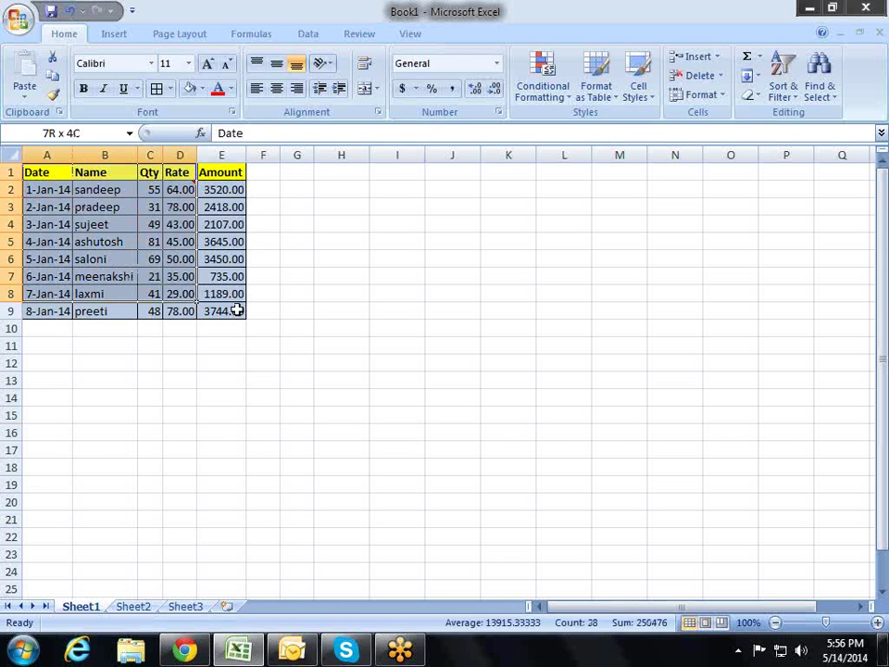
right_click(225, 173)
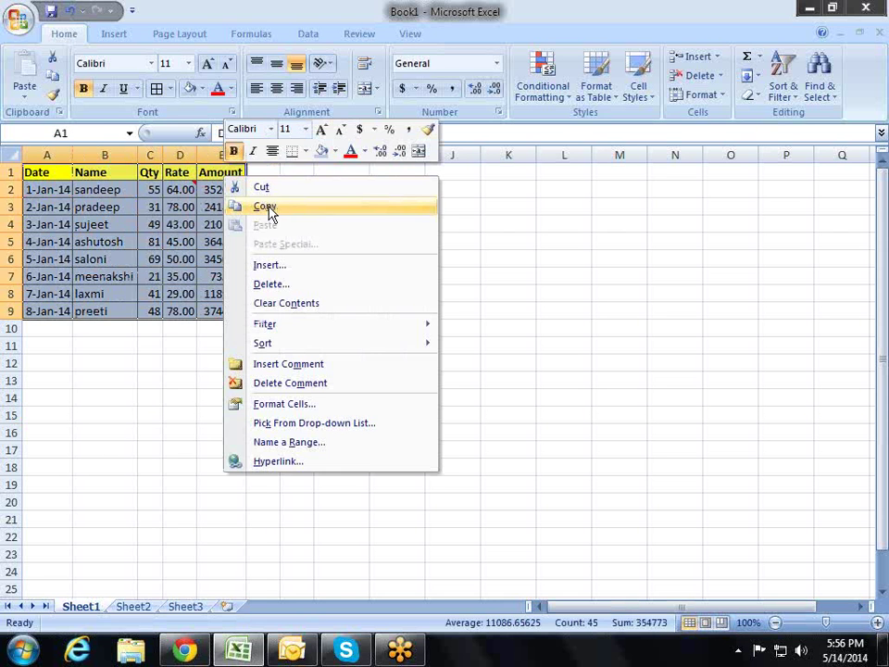
left_click(267, 206)
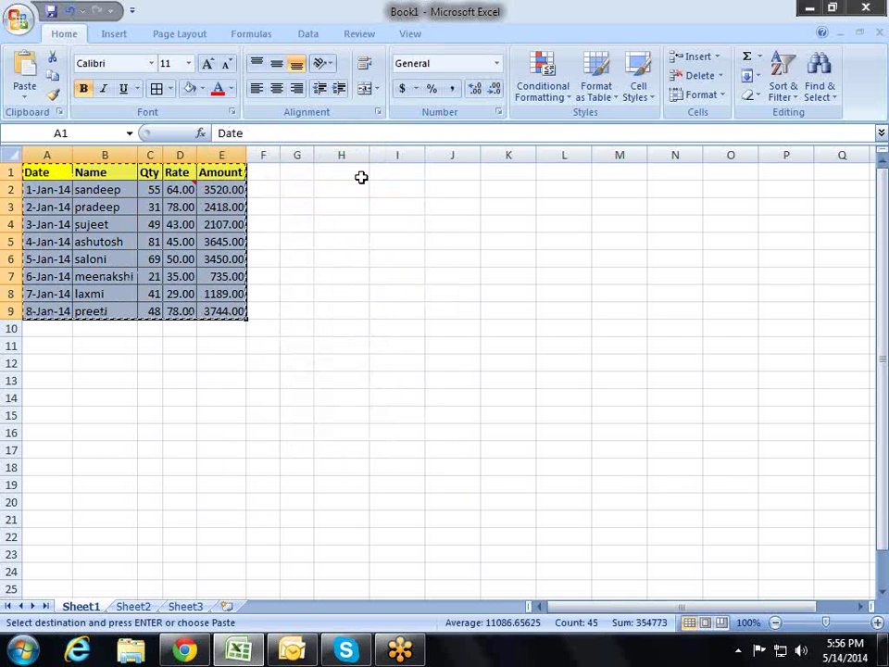
right_click(362, 177)
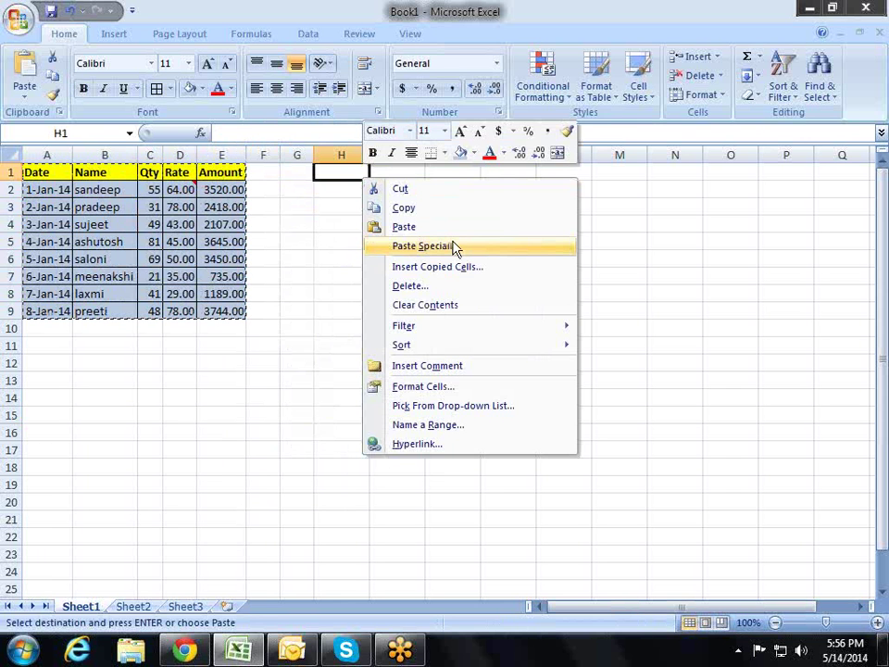
left_click(454, 246)
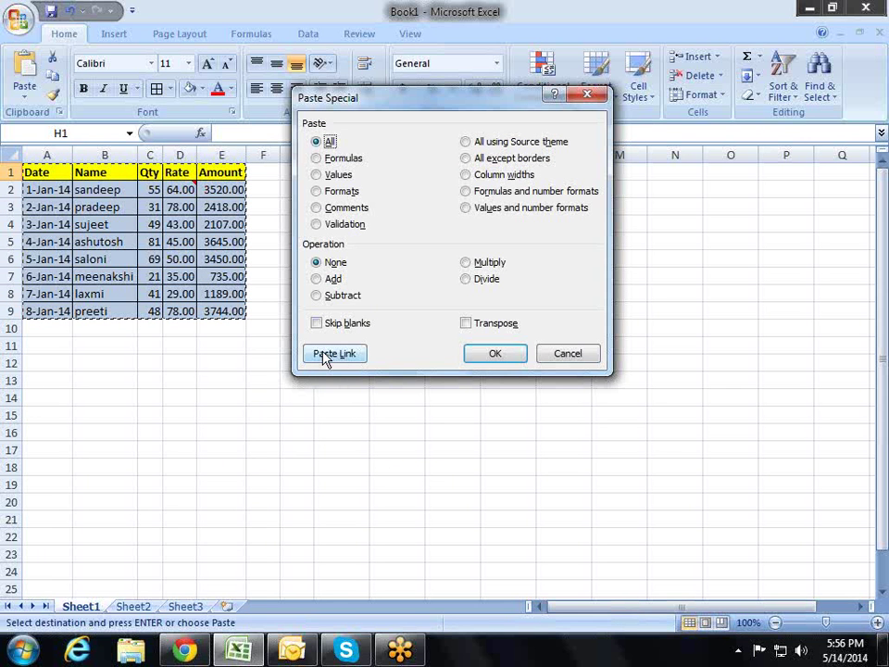
left_click(324, 357)
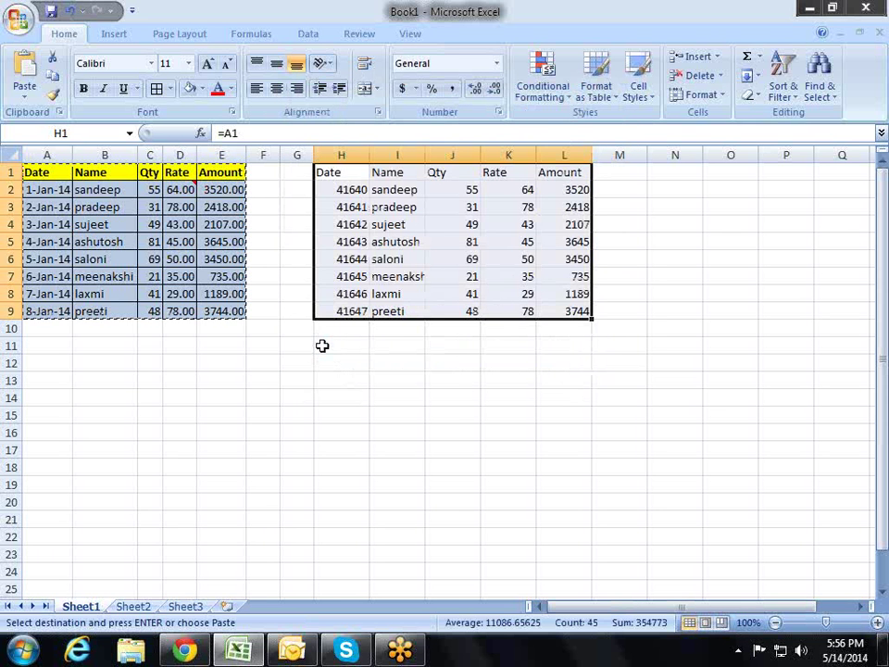
- Paste the source formatting onto the linked copy at H1:L9 and clear the copy marquee
right_click(329, 180)
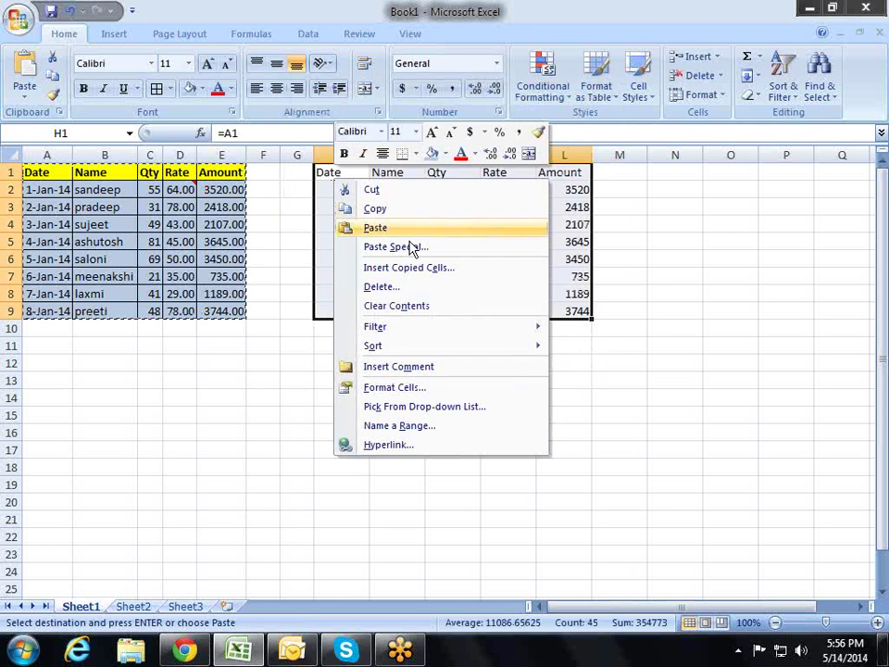
left_click(411, 246)
left_click(299, 192)
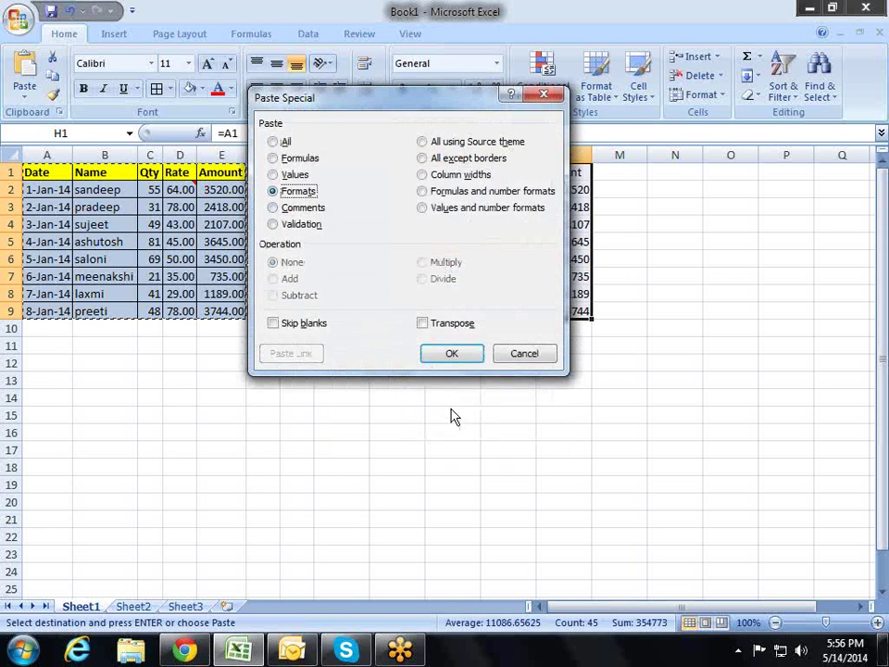
left_click(450, 353)
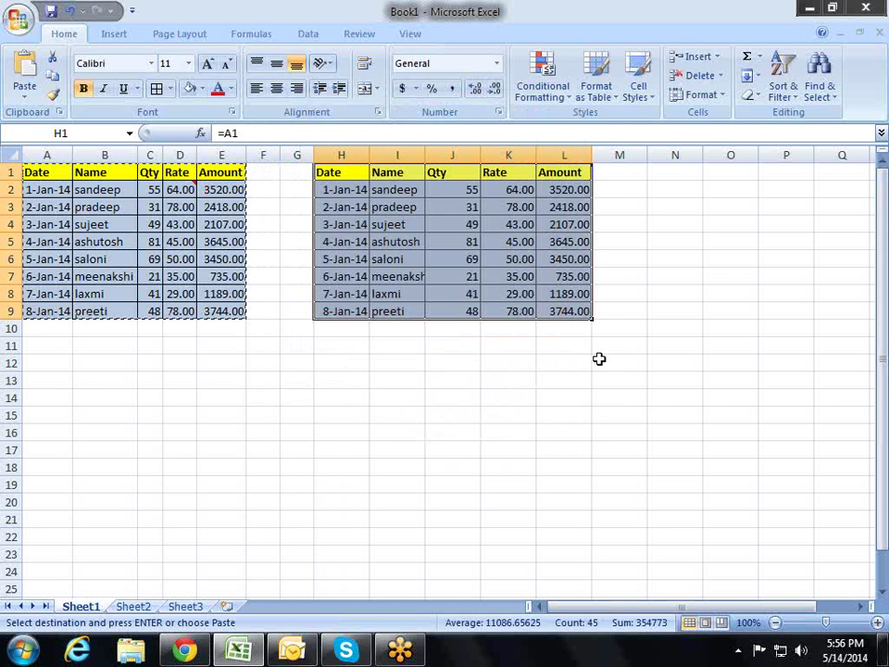
left_click(603, 364)
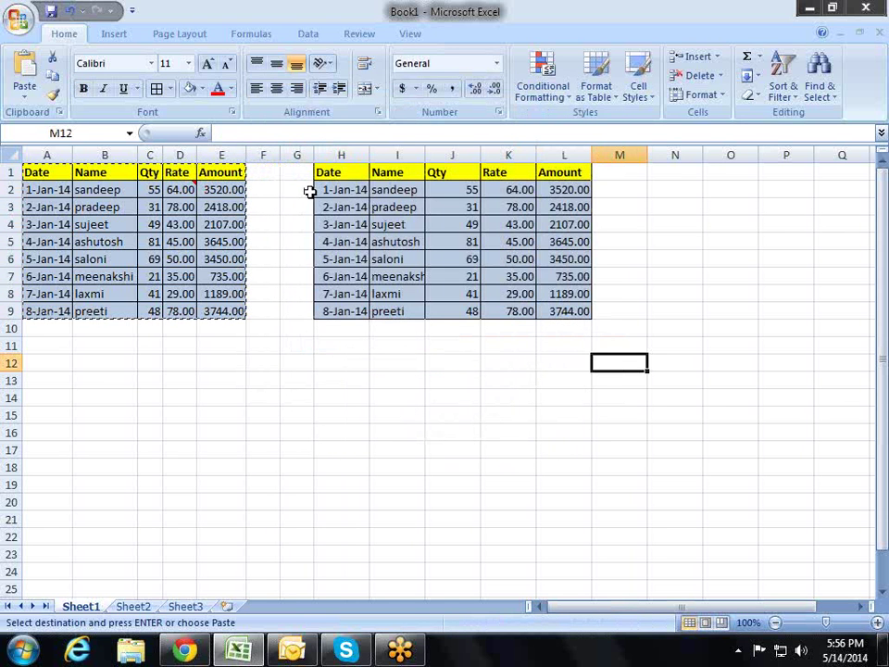
key("Escape")
- Change the name in B2 to Ravi and confirm I2 holds =B2
left_click(111, 190)
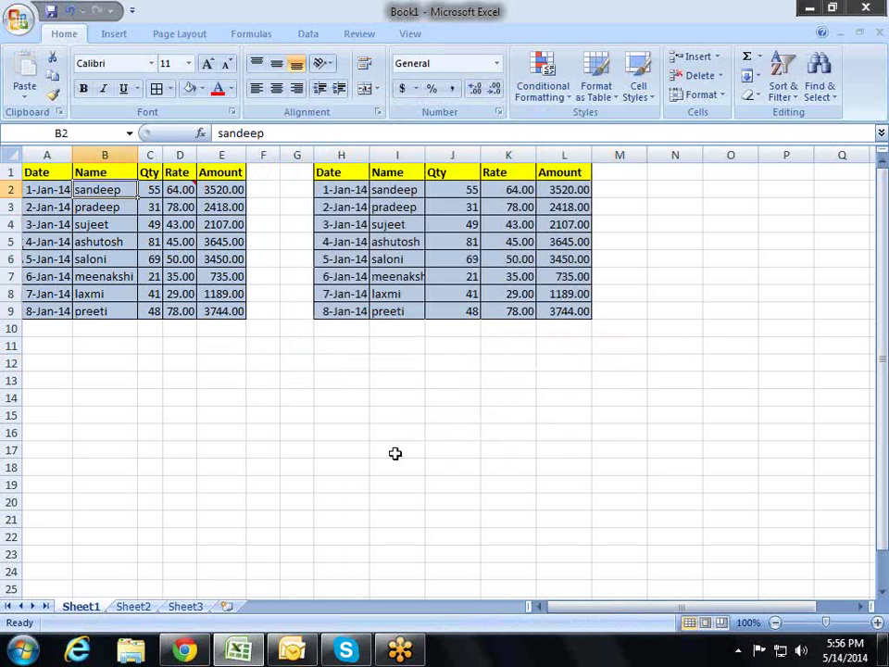
type("Ravi")
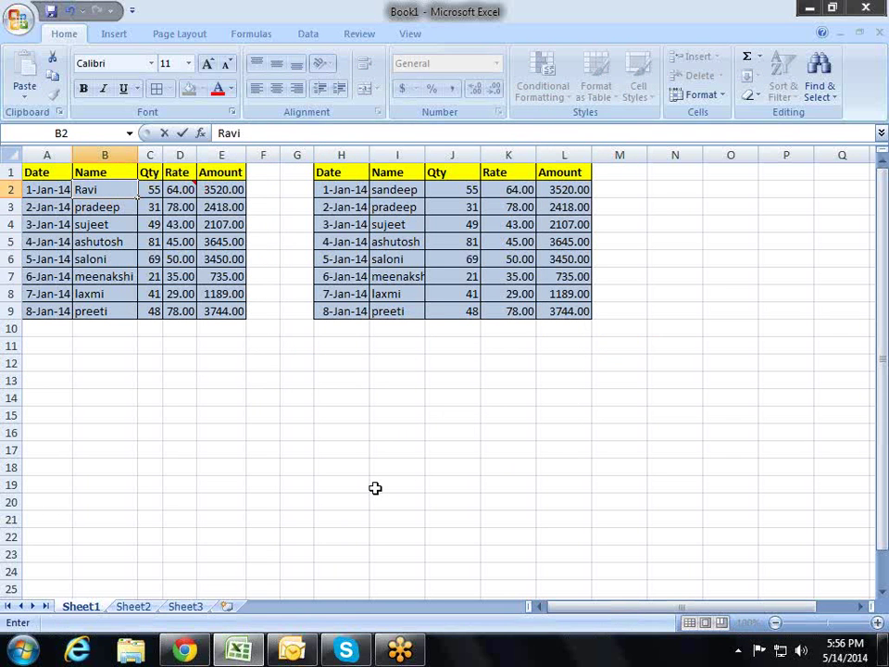
key("Return")
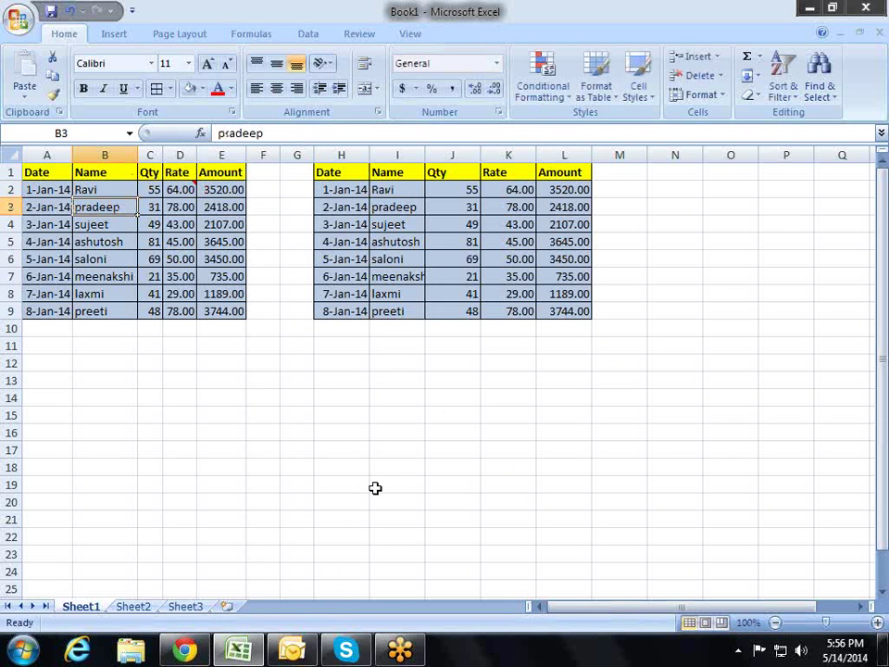
left_click(396, 186)
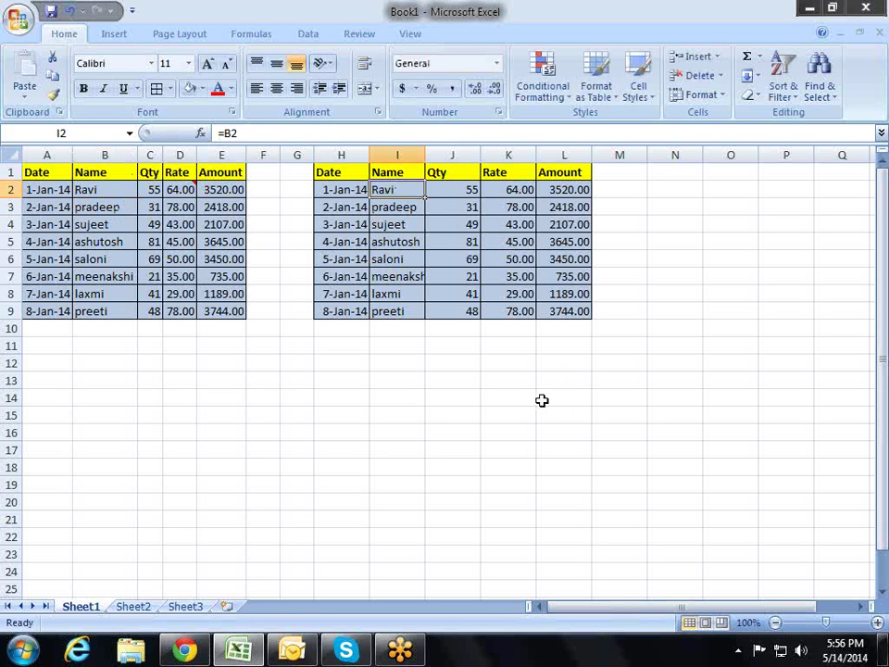
- Change the Qty in C2 to 60 so the copy shows 60 and 3840.00
left_click(157, 190)
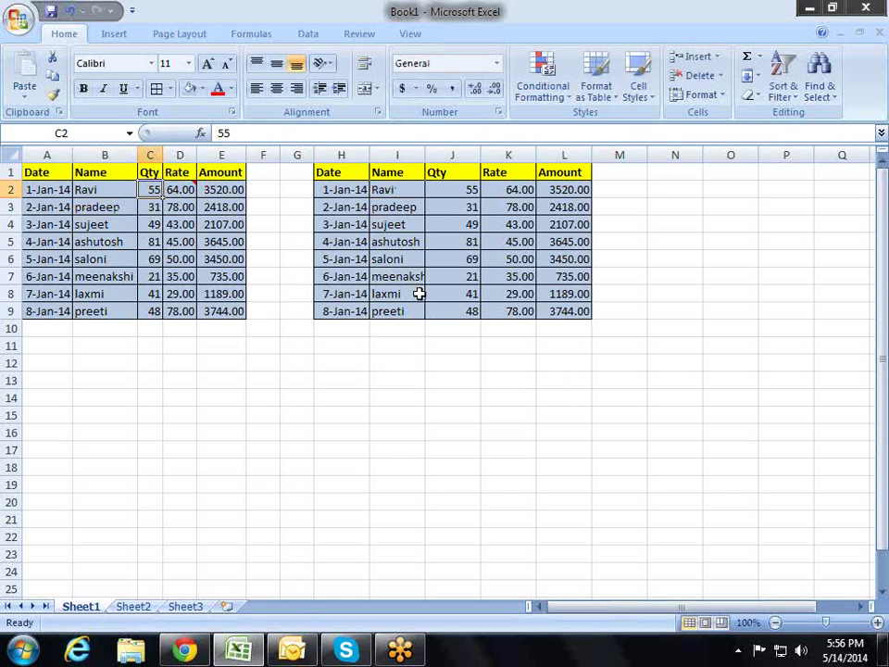
type("60")
key("Return")
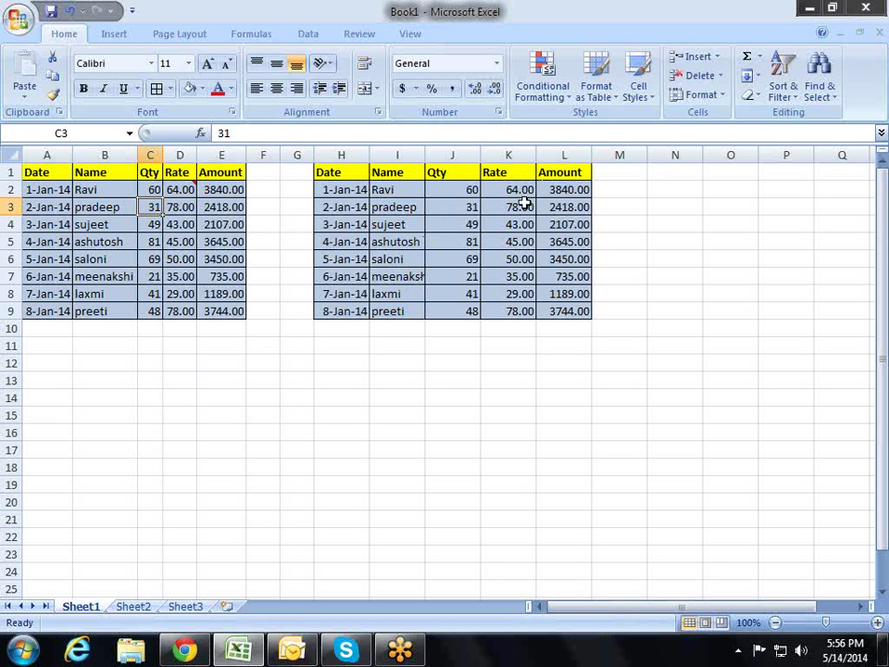
left_click_drag(367, 365, 496, 482)
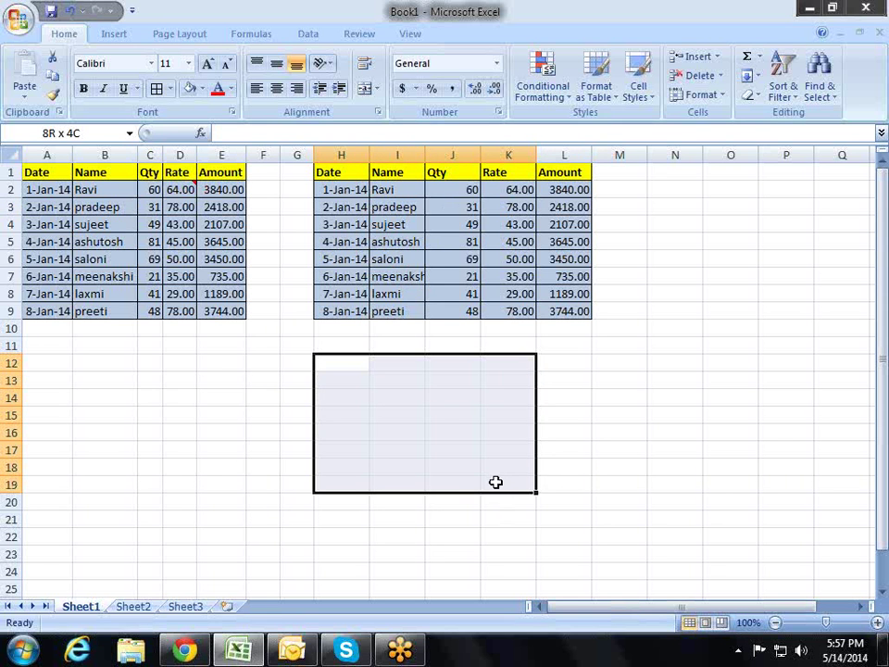
- Merge the block H12:K19 into a single cell
left_click_drag(490, 486, 494, 485)
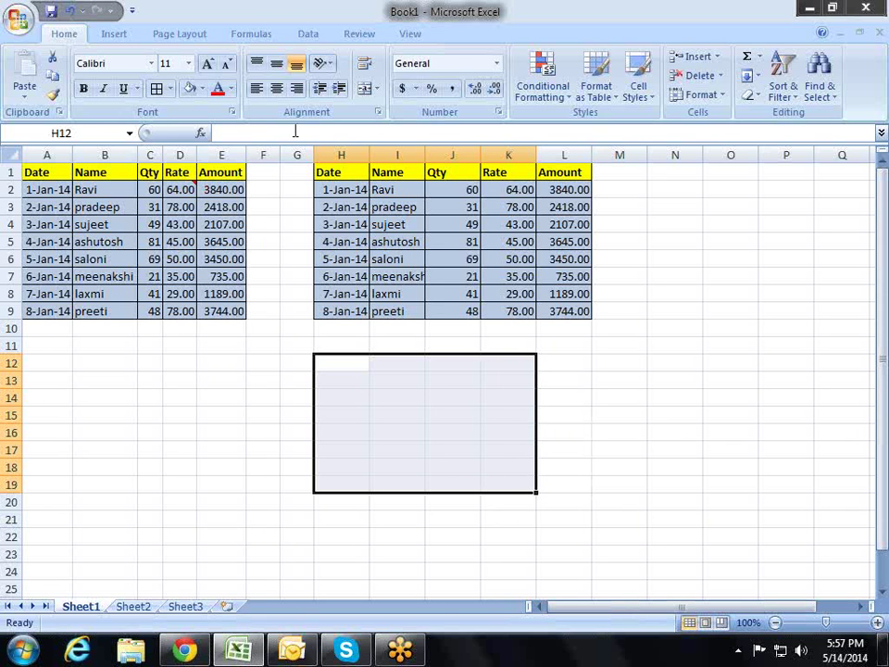
left_click(365, 89)
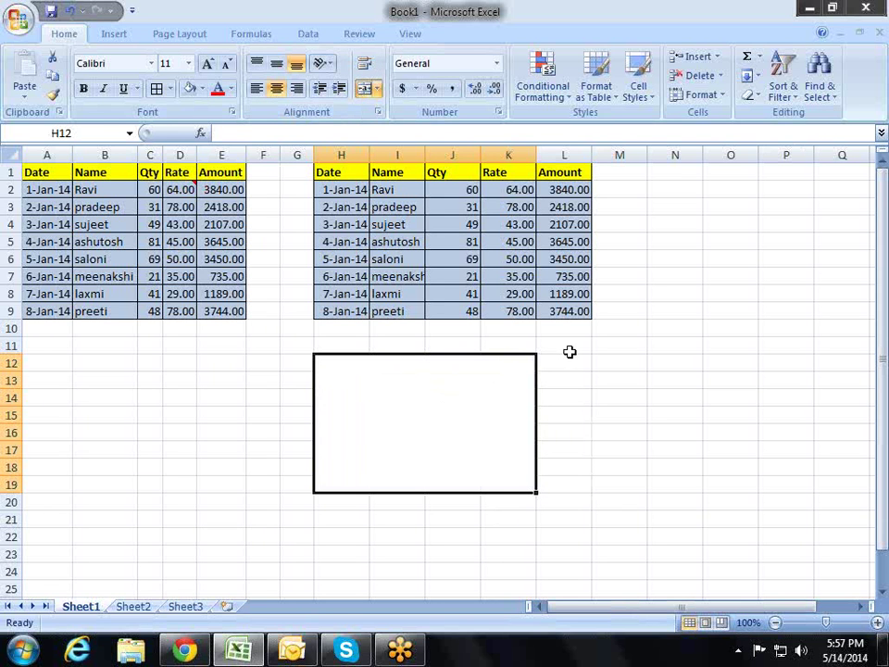
left_click(574, 371)
left_click(491, 370)
left_click(625, 377)
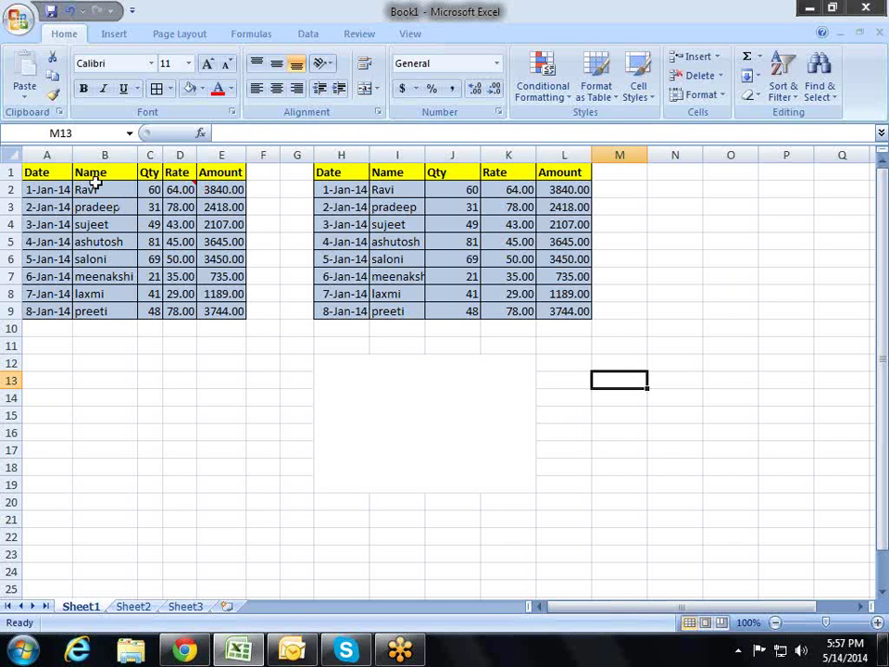
- Give the merged H12 block a light grey fill
left_click(433, 399)
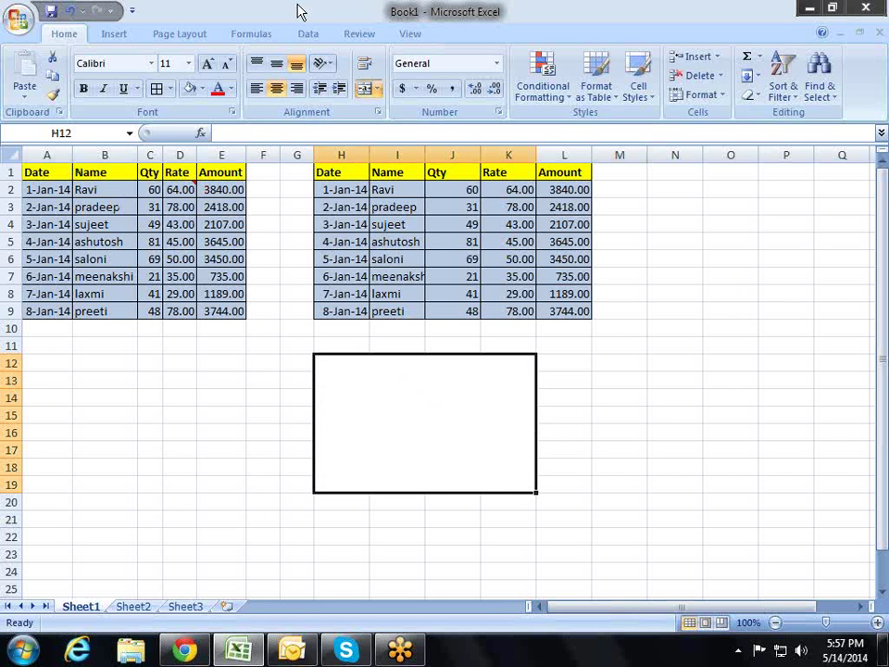
left_click(190, 88)
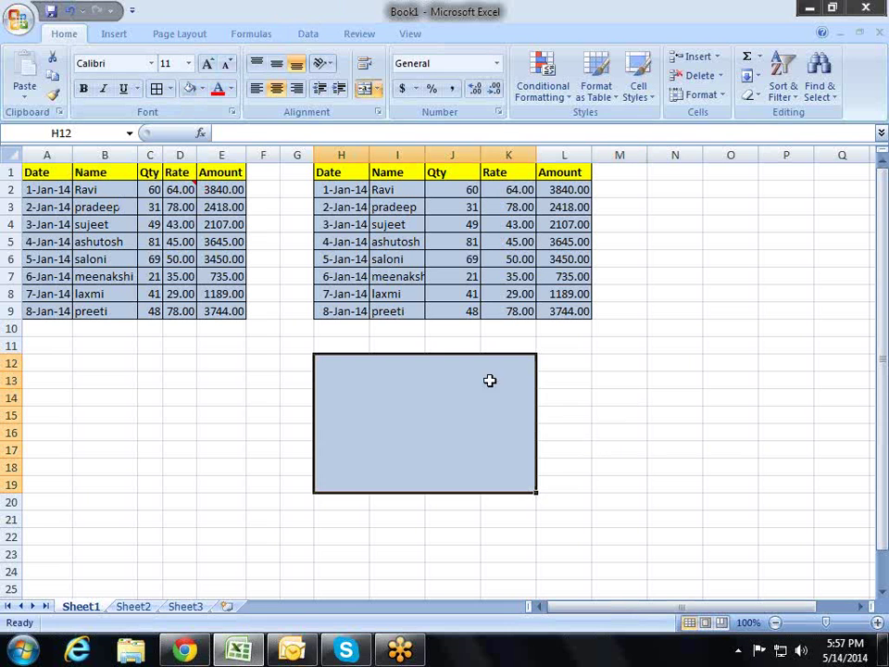
left_click(626, 416)
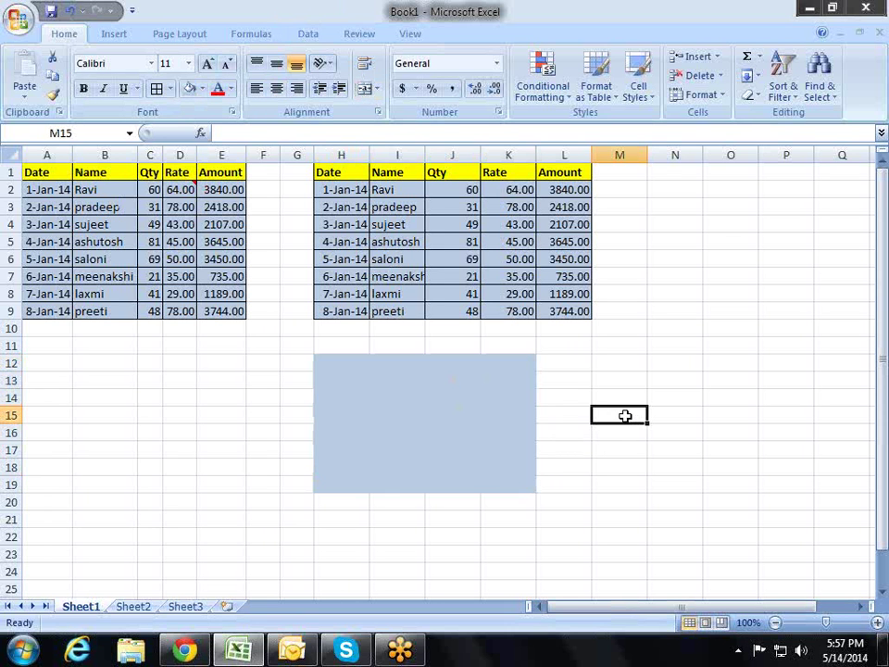
left_click(526, 407)
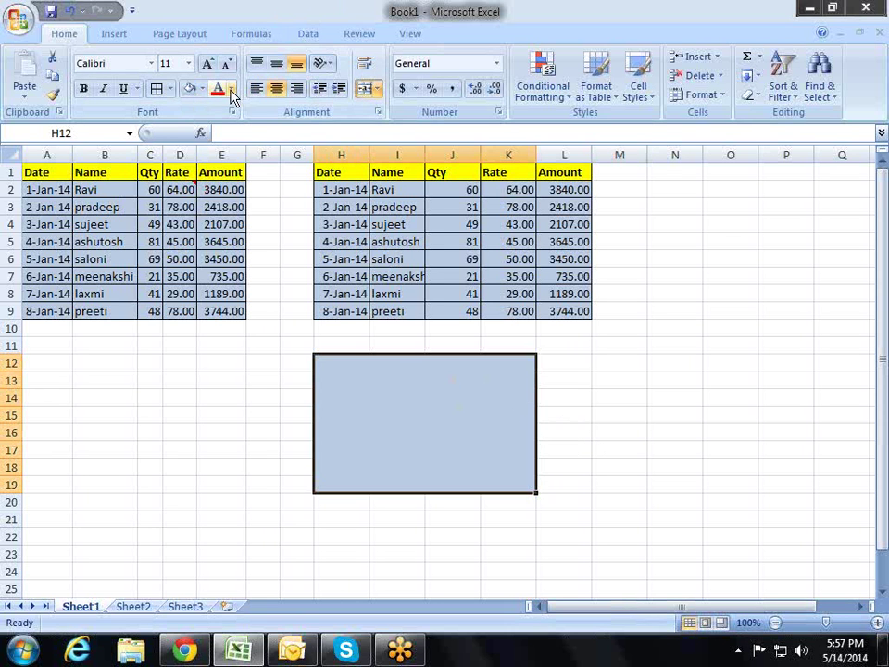
left_click(202, 88)
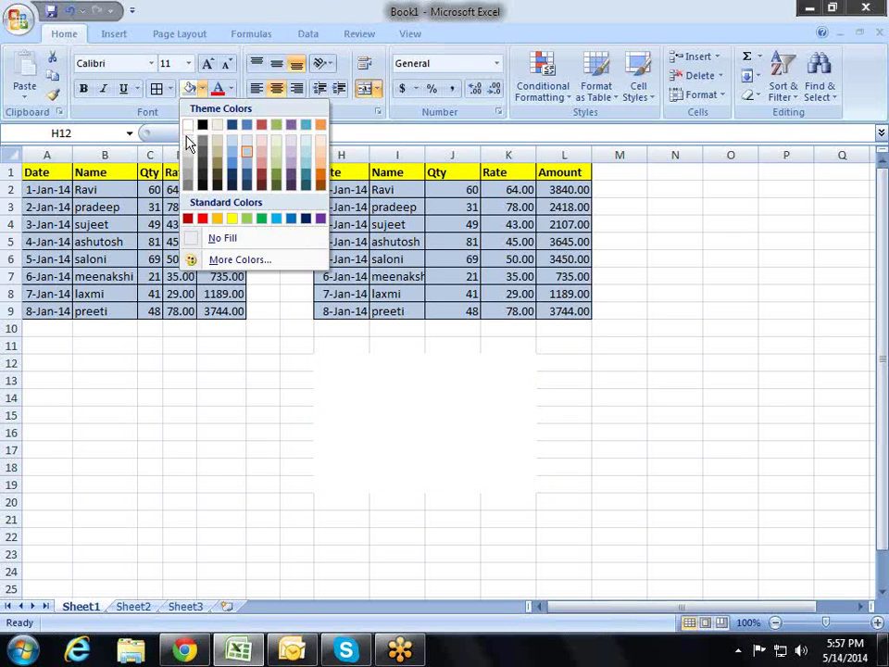
left_click(188, 146)
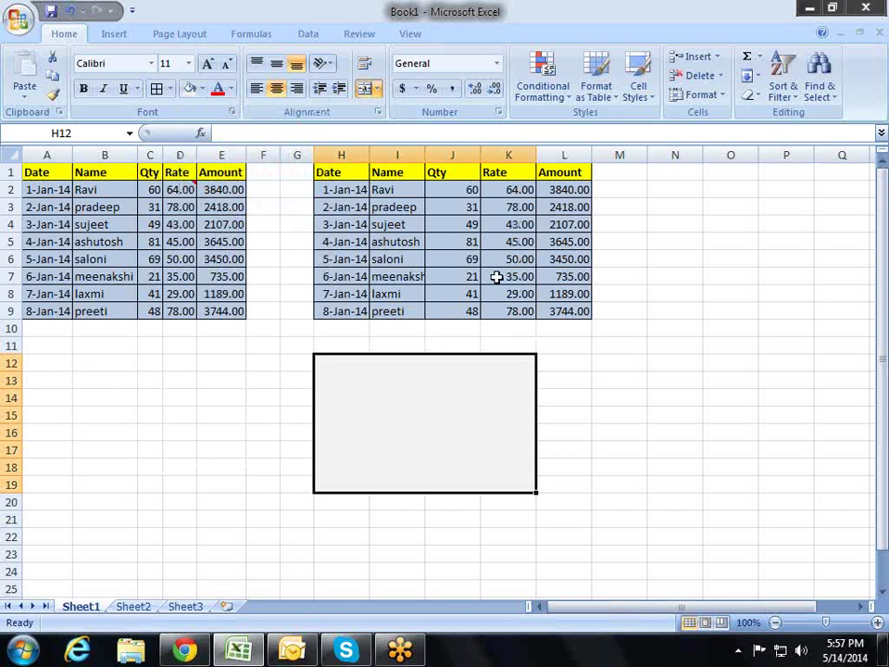
- Copy the A1:E9 sales table and paste it as a static picture
left_click(263, 380)
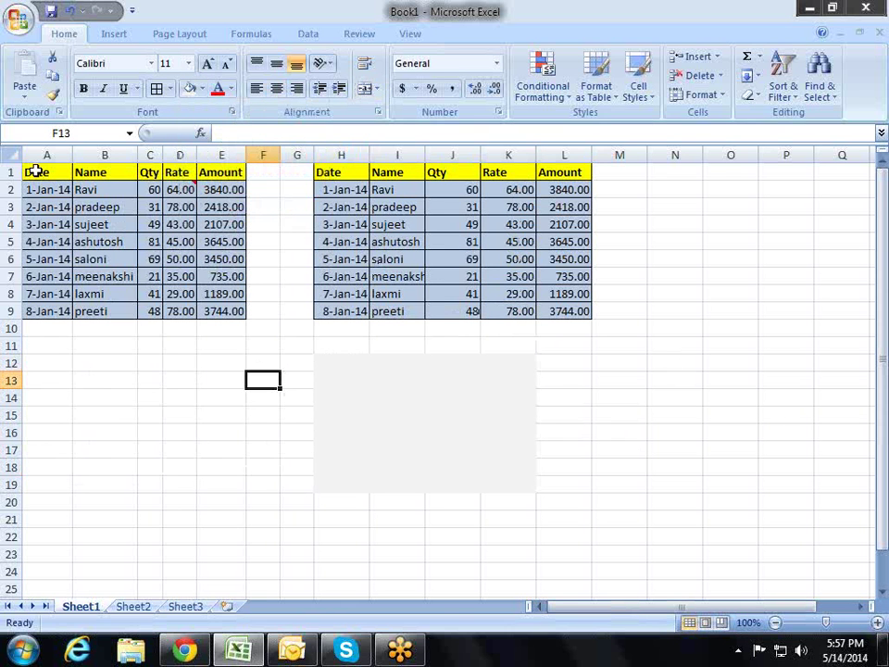
left_click_drag(35, 170, 228, 309)
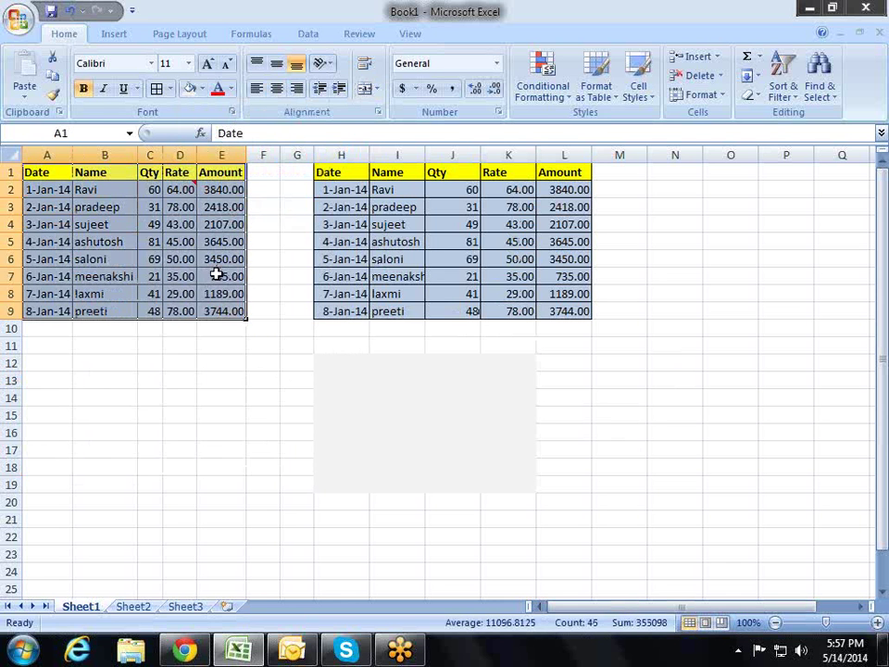
right_click(220, 278)
left_click(260, 303)
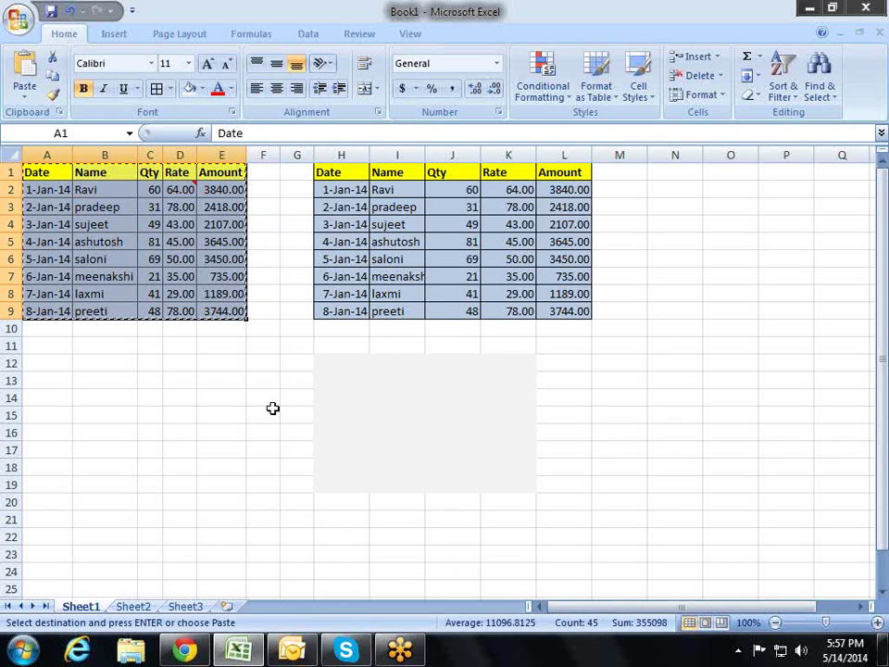
left_click(30, 100)
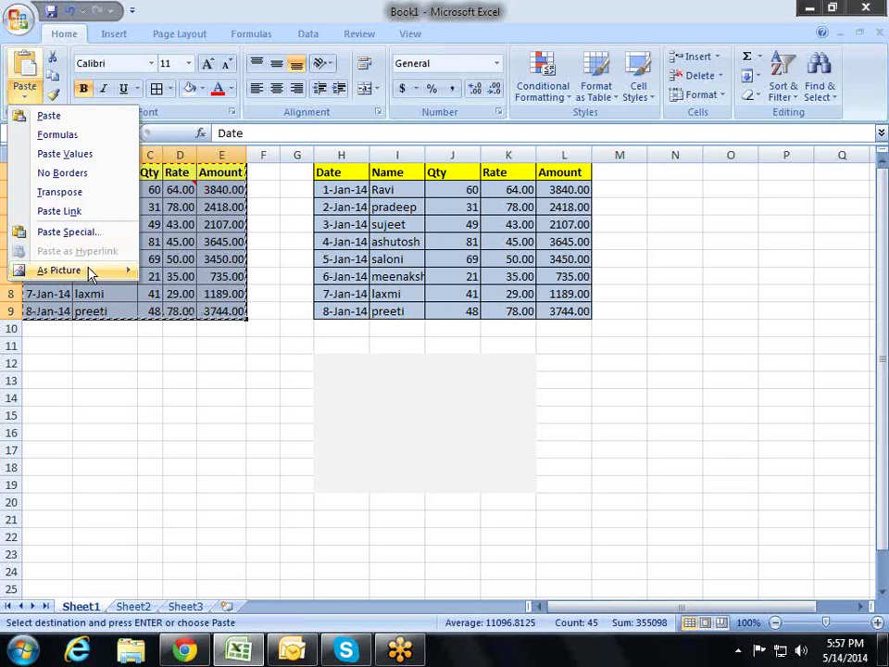
mouse_move(90, 272)
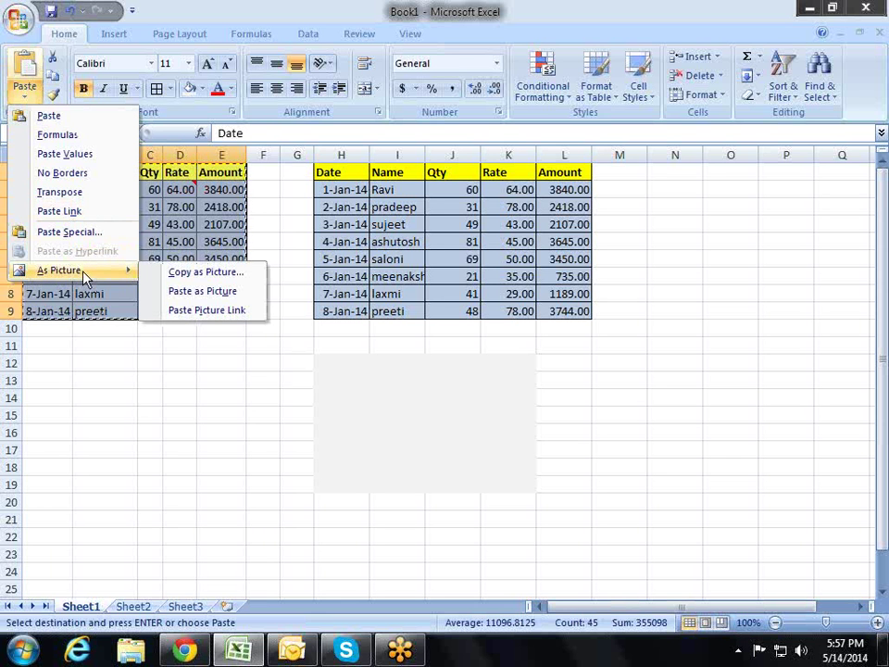
left_click(188, 294)
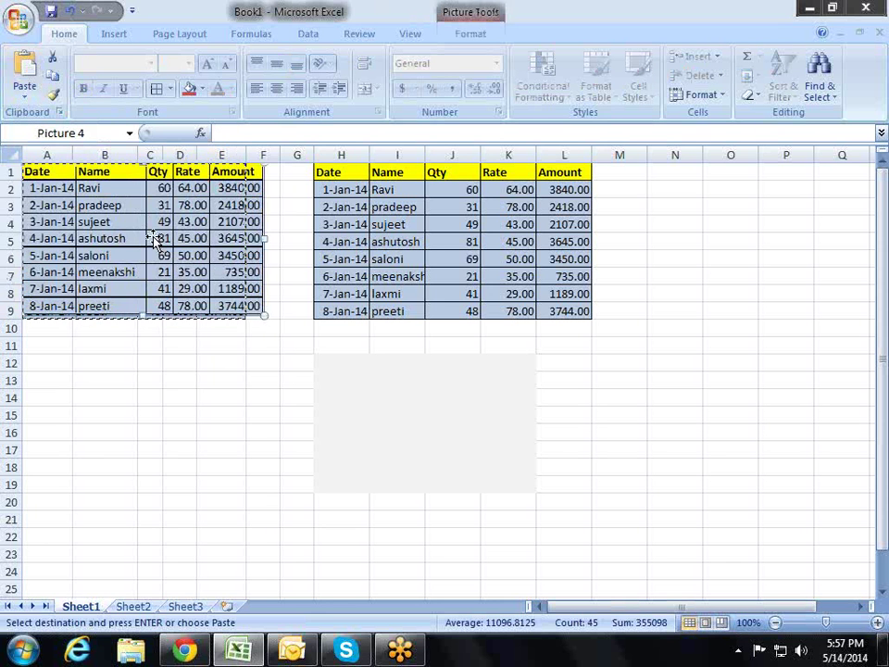
- Move the picture onto the grey block at H12 and shrink it to fit
left_click_drag(176, 271, 445, 426)
left_click_drag(549, 505, 511, 479)
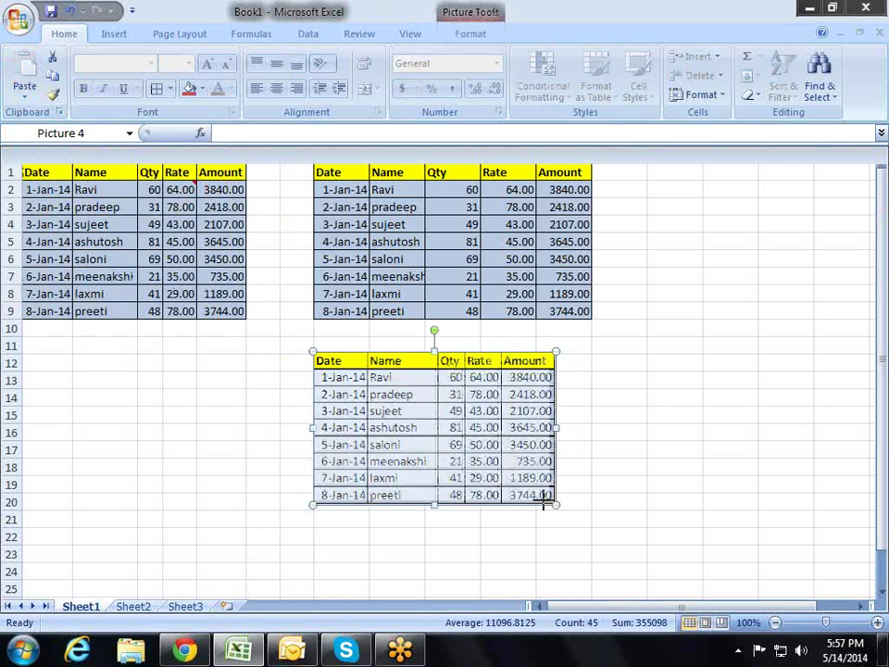
left_click_drag(511, 479, 501, 450)
left_click(624, 502)
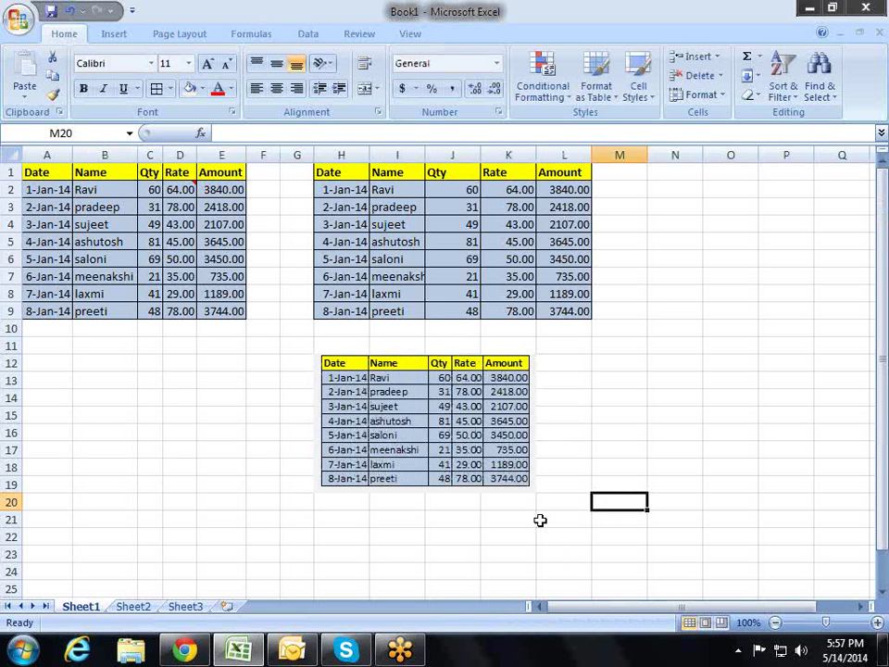
- Reposition the static table picture inside the grey block
left_click(501, 482)
mouse_move(421, 410)
left_mouse_down()
mouse_move(373, 396)
mouse_move(426, 410)
left_mouse_up()
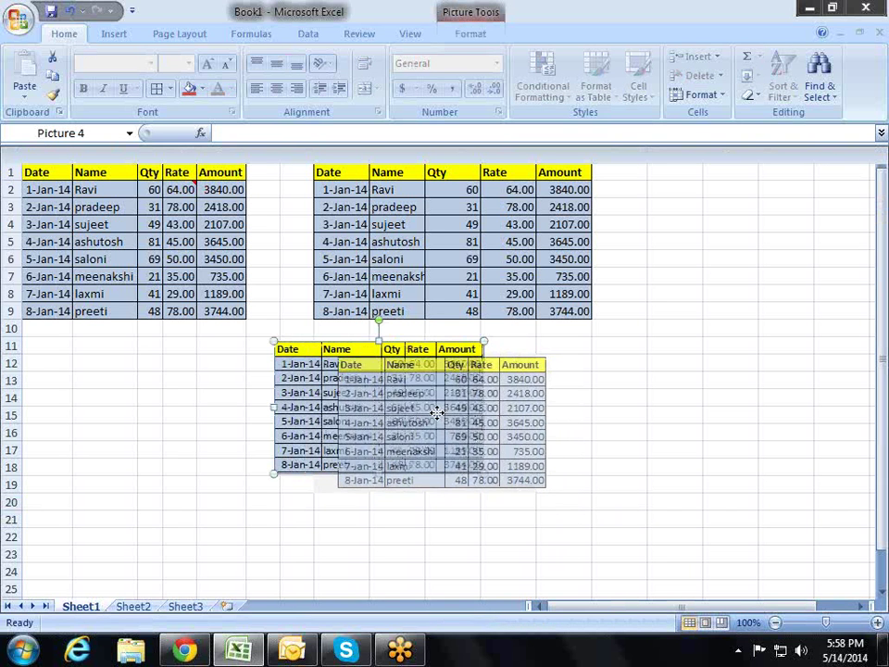
left_click_drag(426, 410, 427, 411)
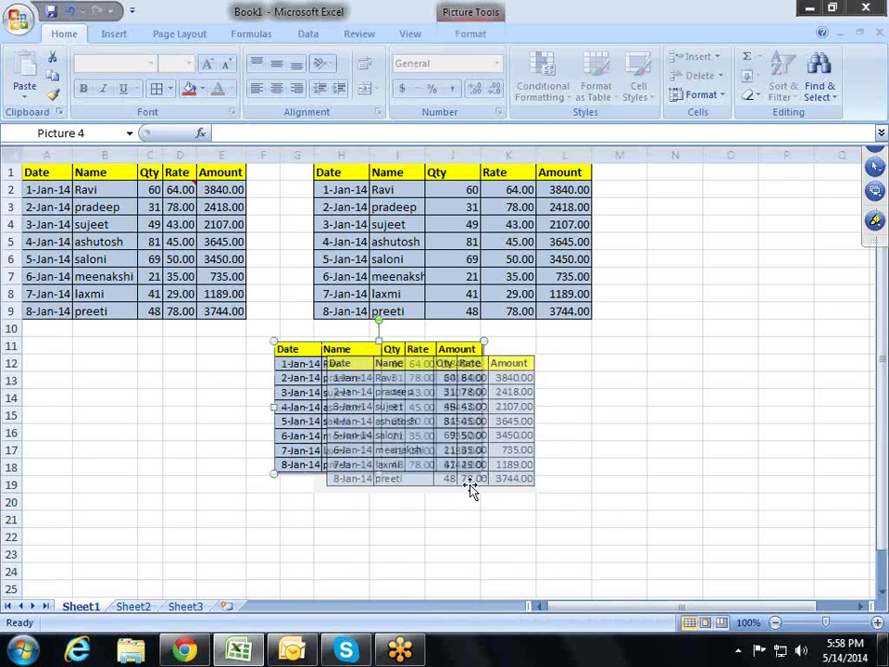
left_click(691, 322)
left_click(629, 429)
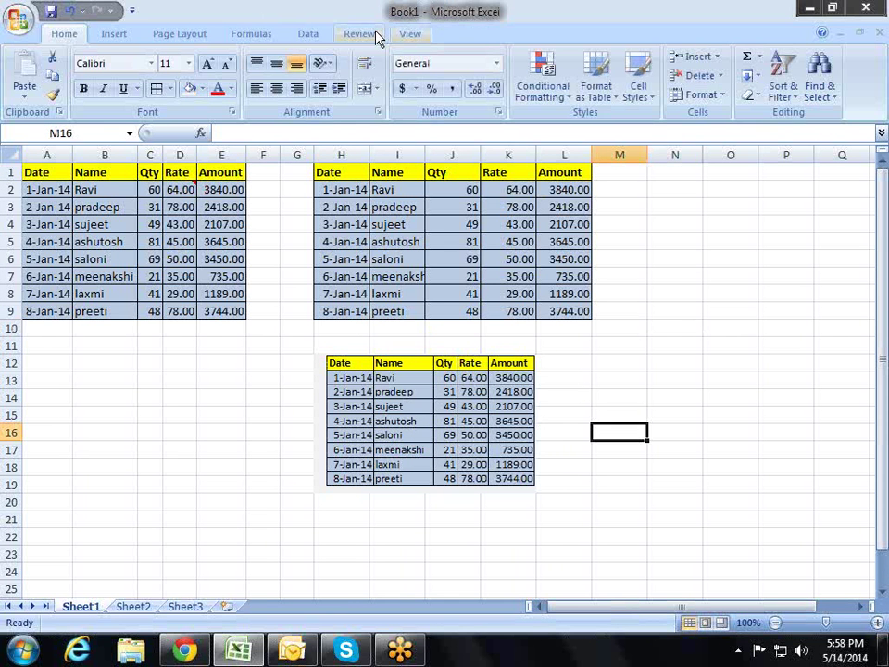
- Hide the worksheet gridlines
left_click(310, 33)
left_click(409, 33)
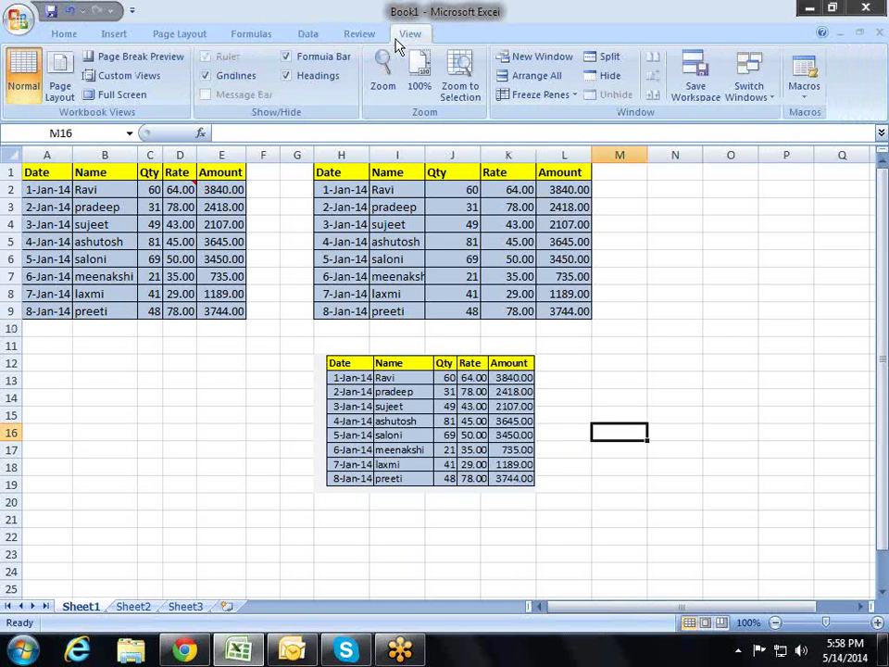
left_click(246, 76)
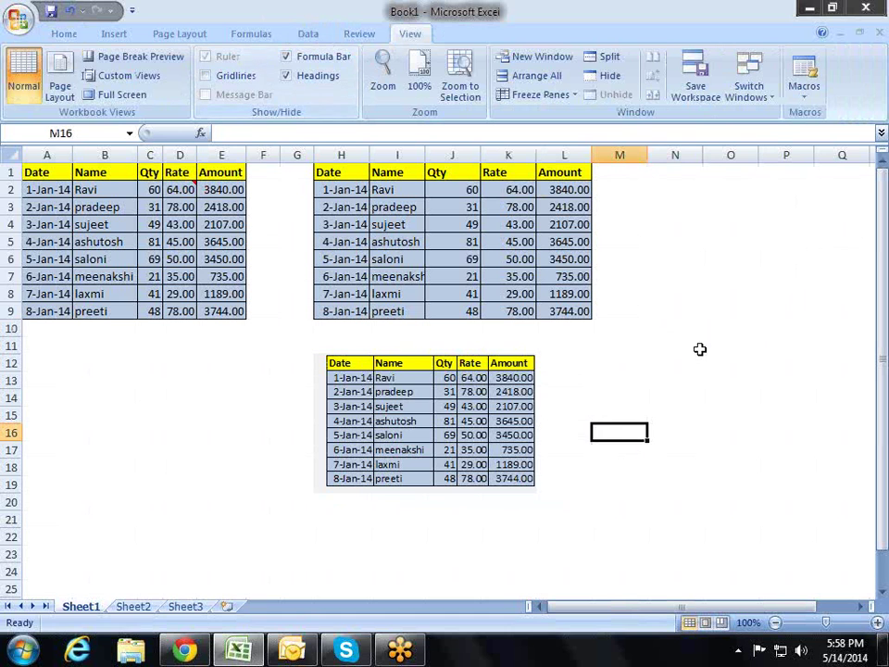
left_click(698, 352)
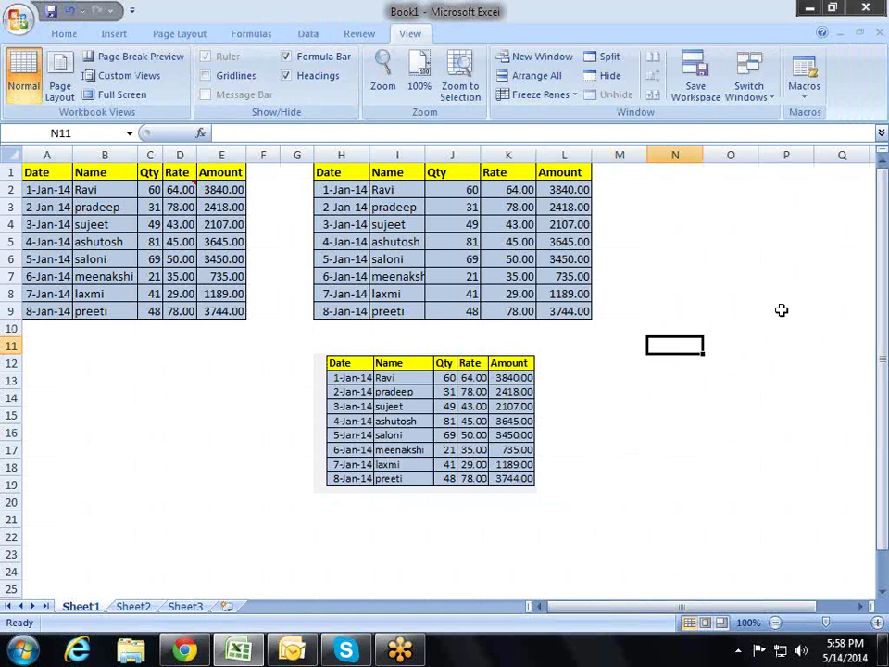
- Change the name in B2 to Sandeep and delete the static table picture
left_click(113, 191)
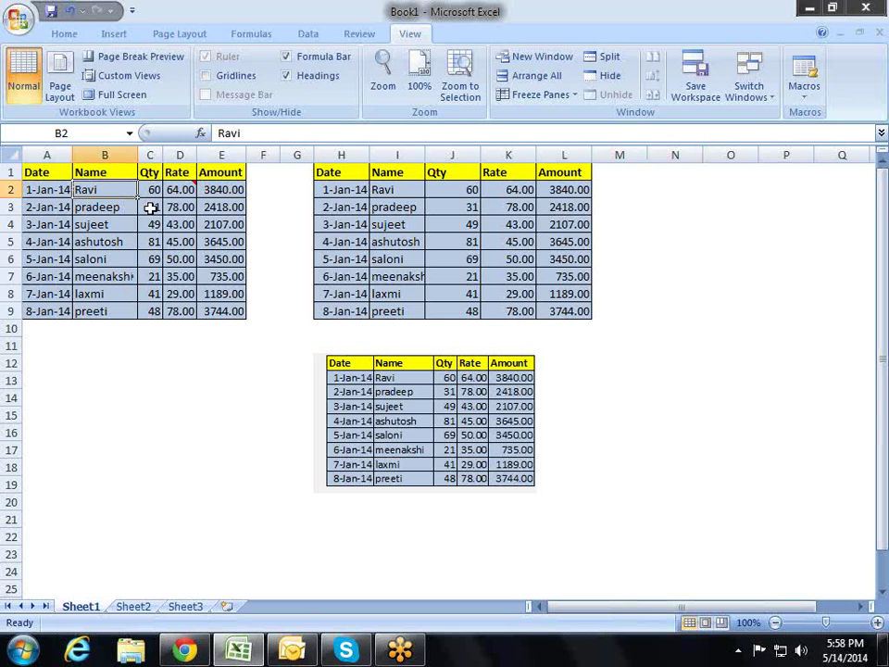
type("Sand")
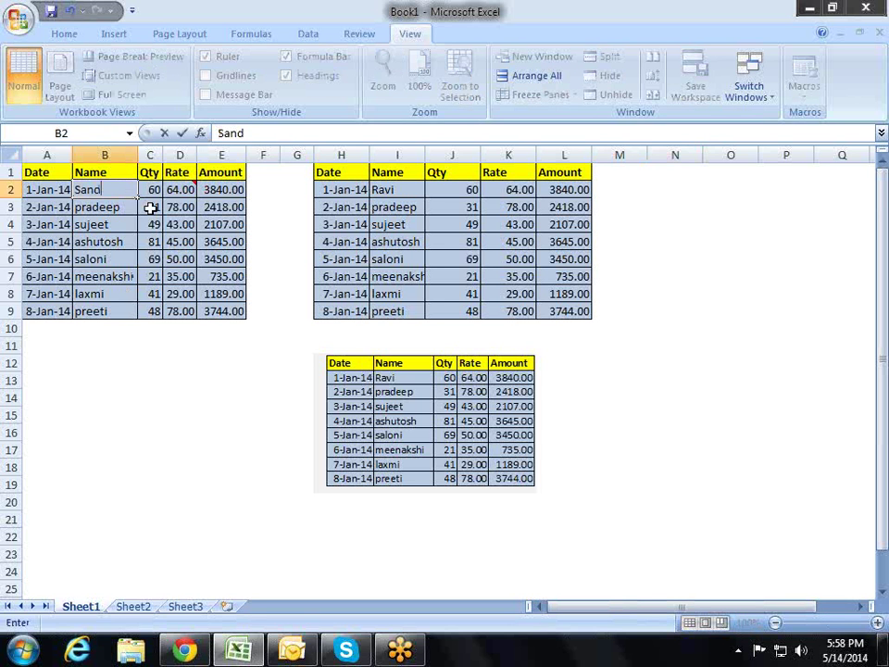
key("Return")
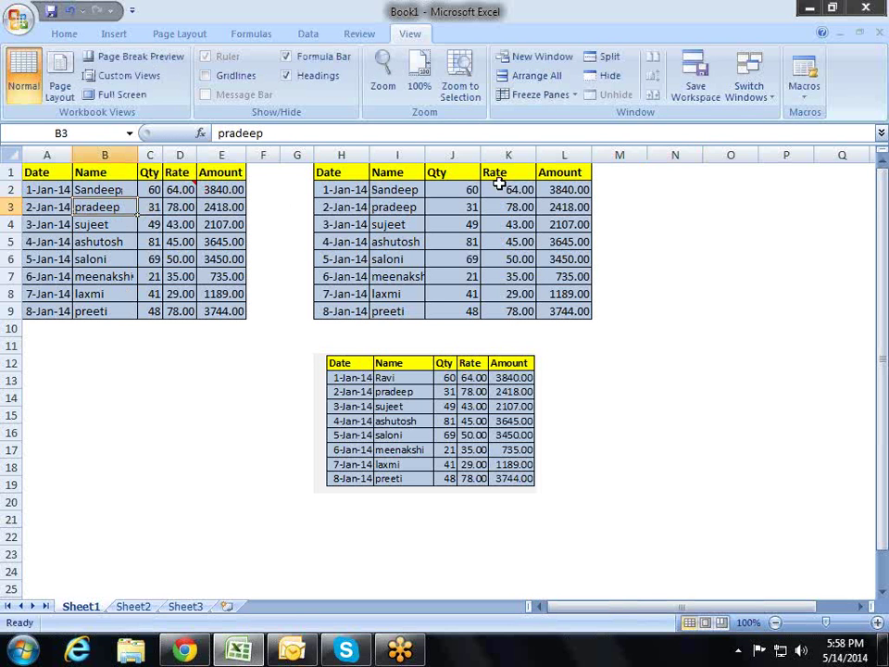
left_click(444, 437)
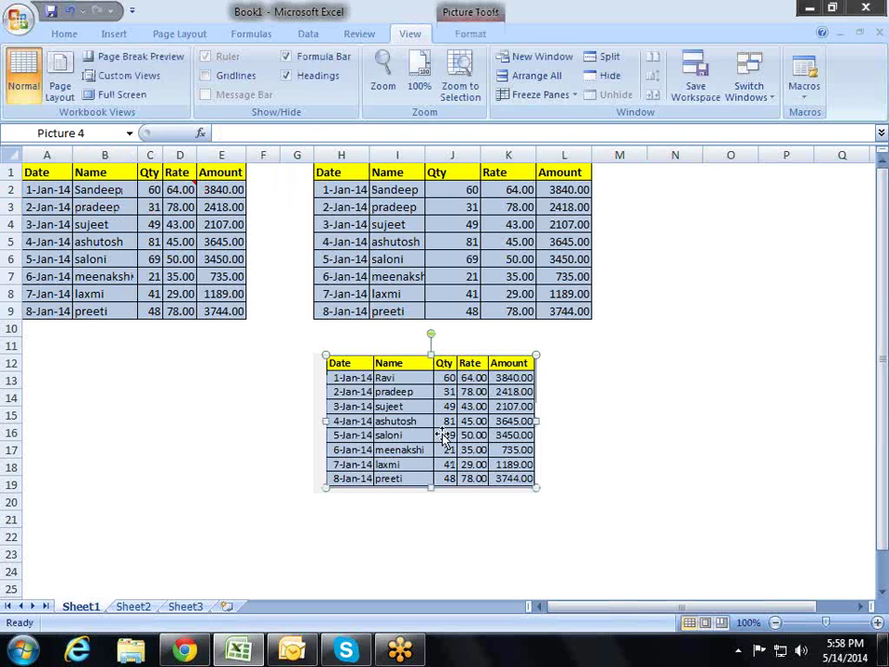
key("Delete")
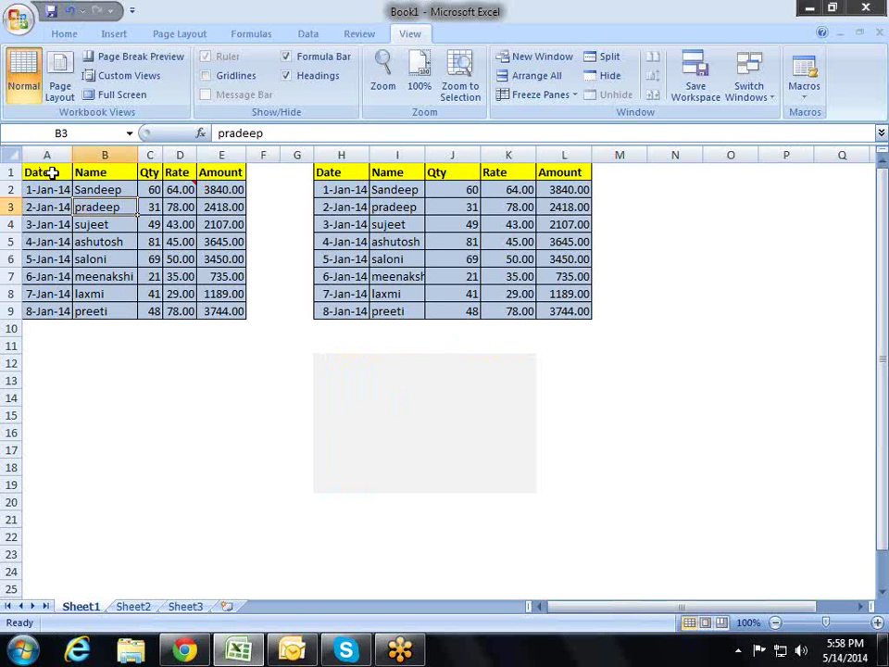
- Copy A1:E9 and paste it as a linked picture of the sales table
left_click_drag(52, 172, 231, 309)
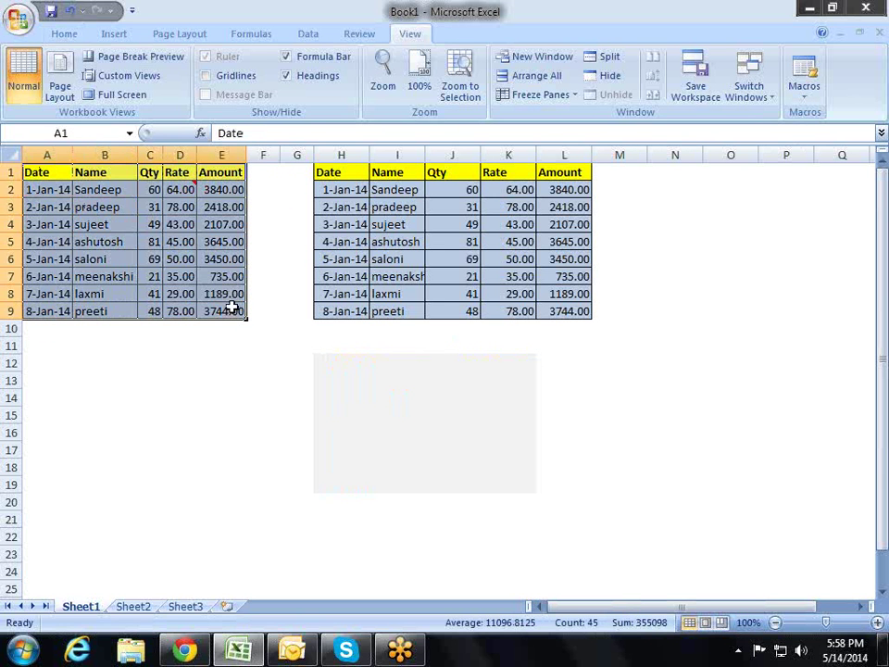
key("ctrl+c")
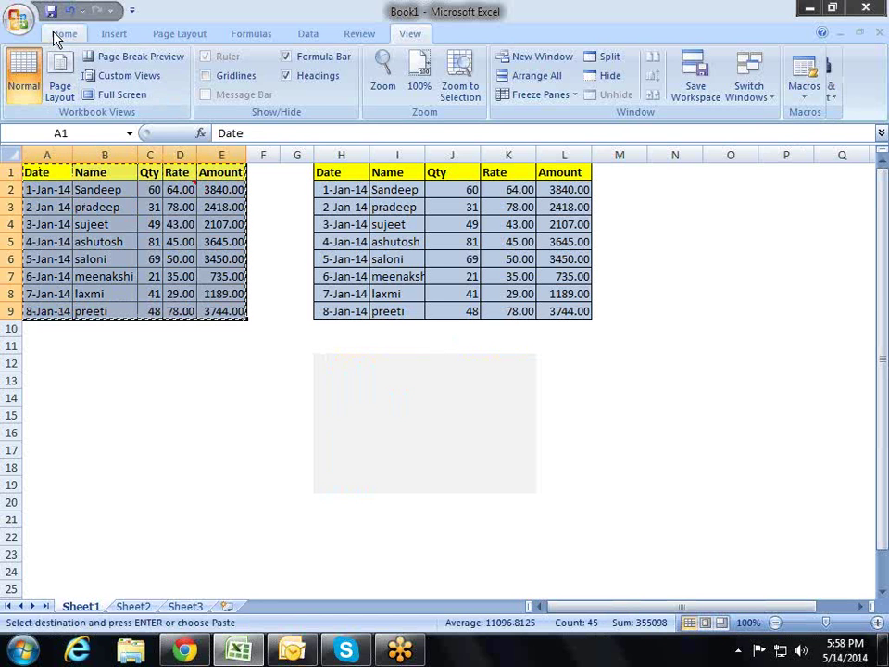
left_click(57, 35)
left_click(25, 86)
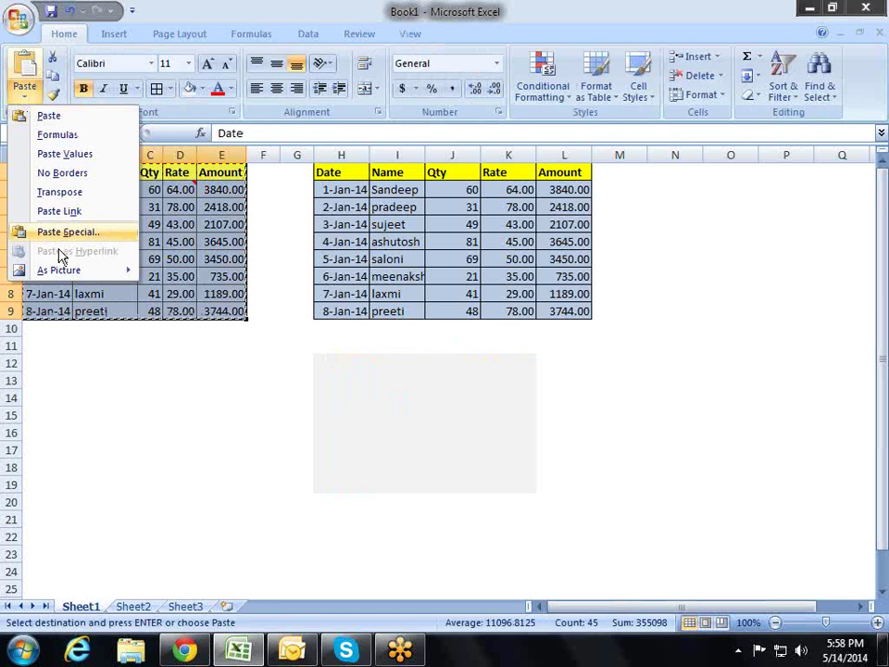
mouse_move(58, 270)
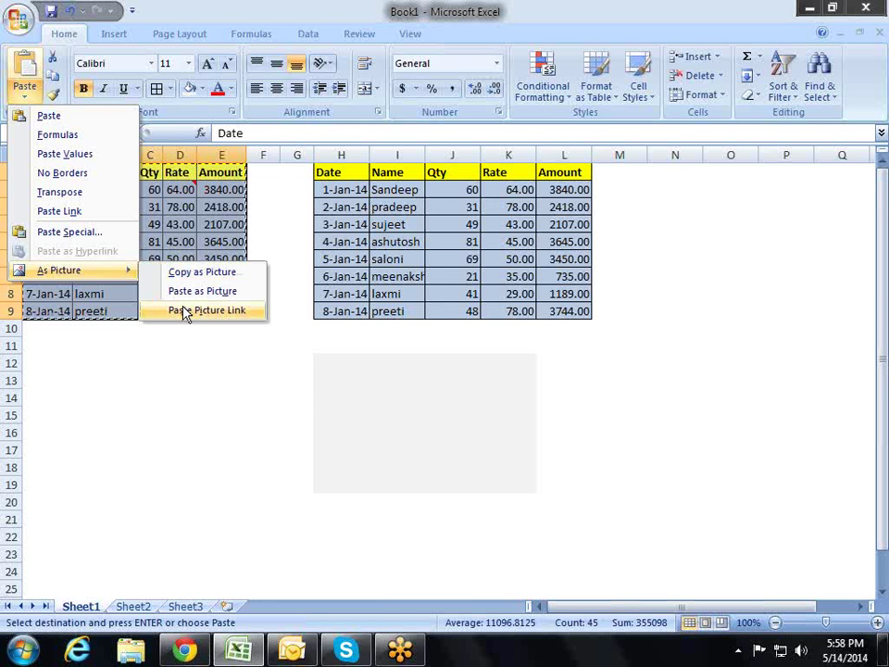
left_click(184, 312)
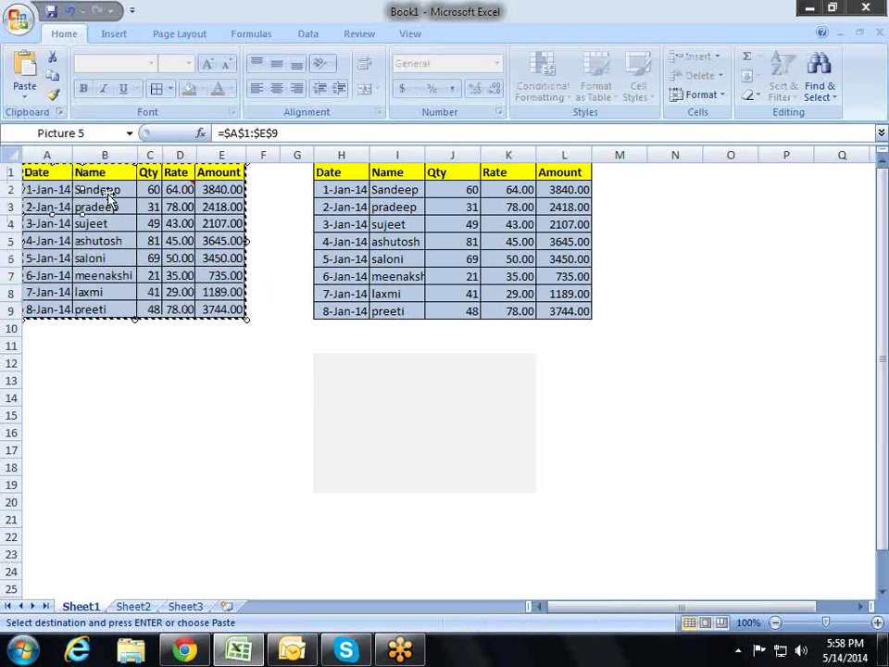
left_click(37, 88)
mouse_move(121, 276)
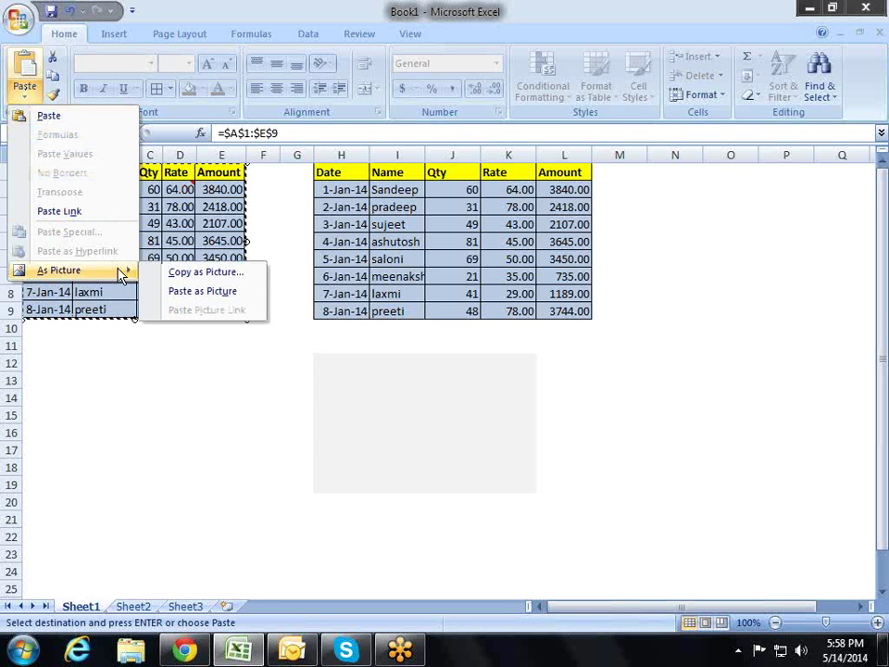
- Move the linked picture into the grey box, shrink it to fit rows 12–19, and end copy mode
mouse_move(195, 193)
left_mouse_down()
mouse_move(470, 395)
mouse_move(461, 392)
left_mouse_up()
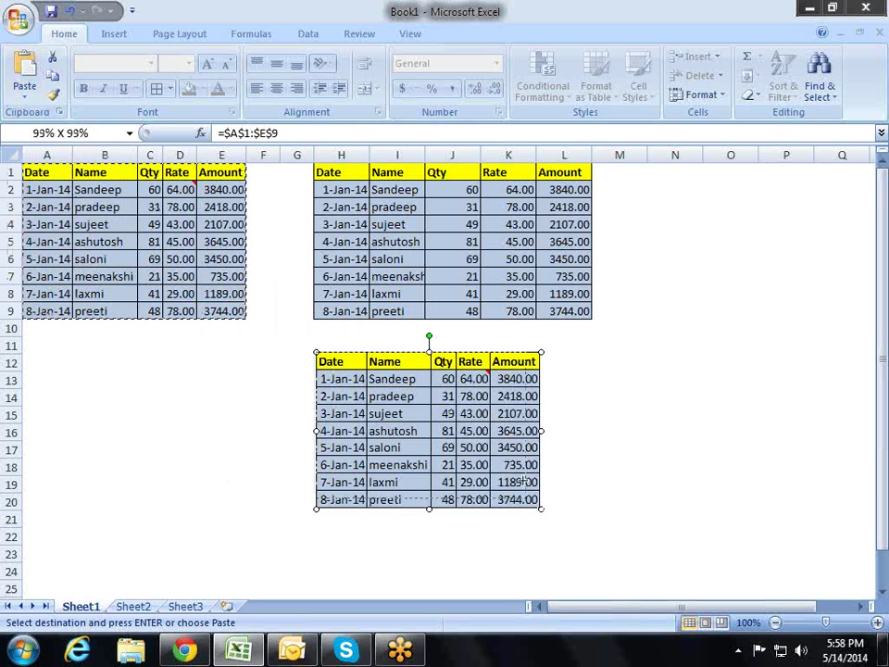
left_click_drag(543, 511, 519, 494)
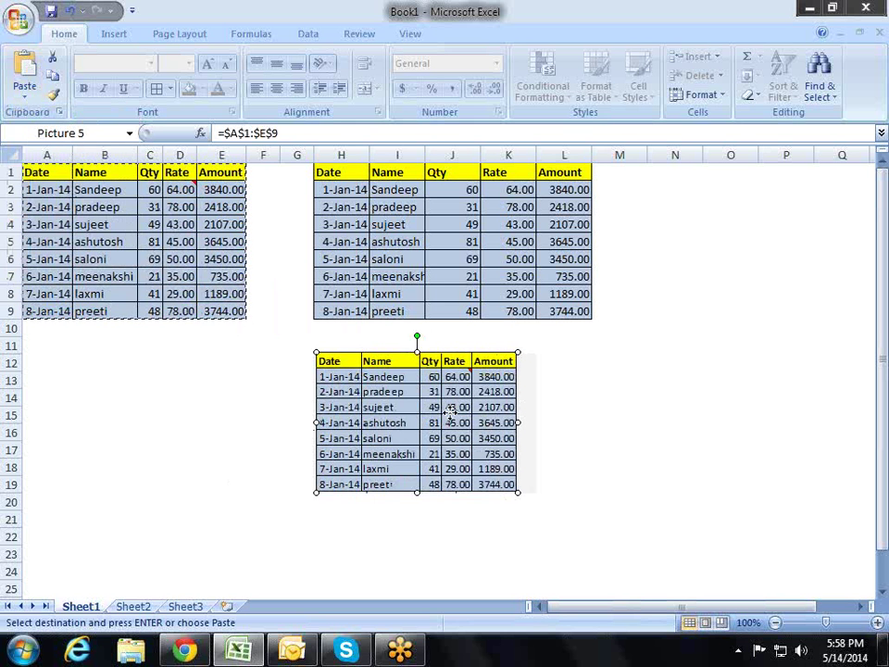
left_click_drag(445, 418, 453, 418)
key("Escape")
- Change the first name in B2 back to Ravi
left_click(99, 191)
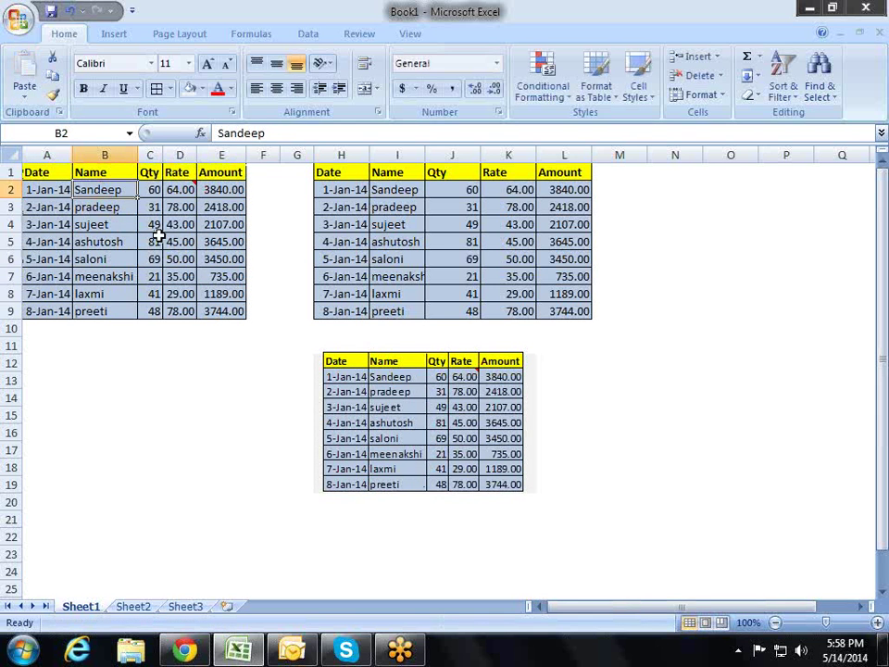
type("Ravi")
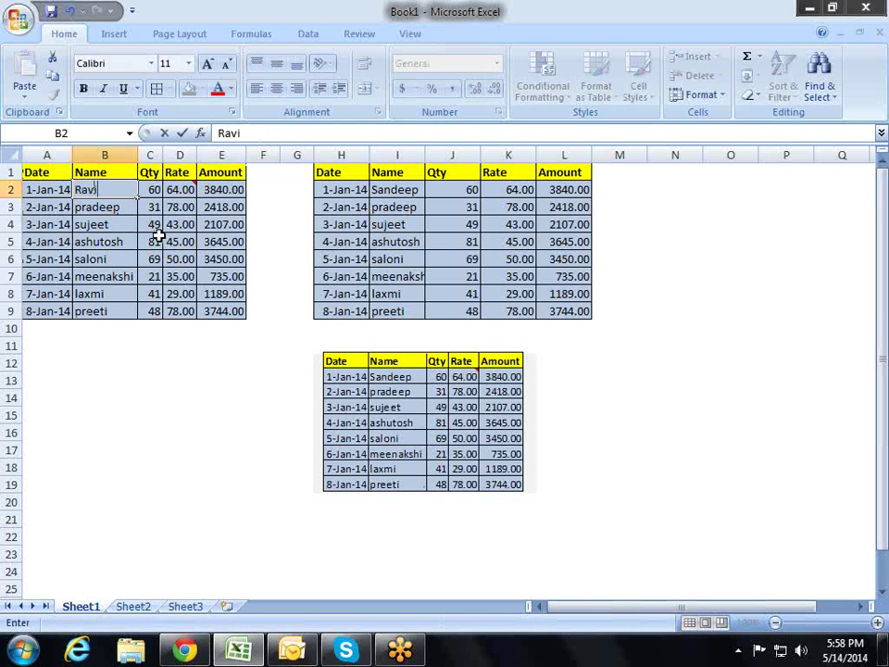
key("Return")
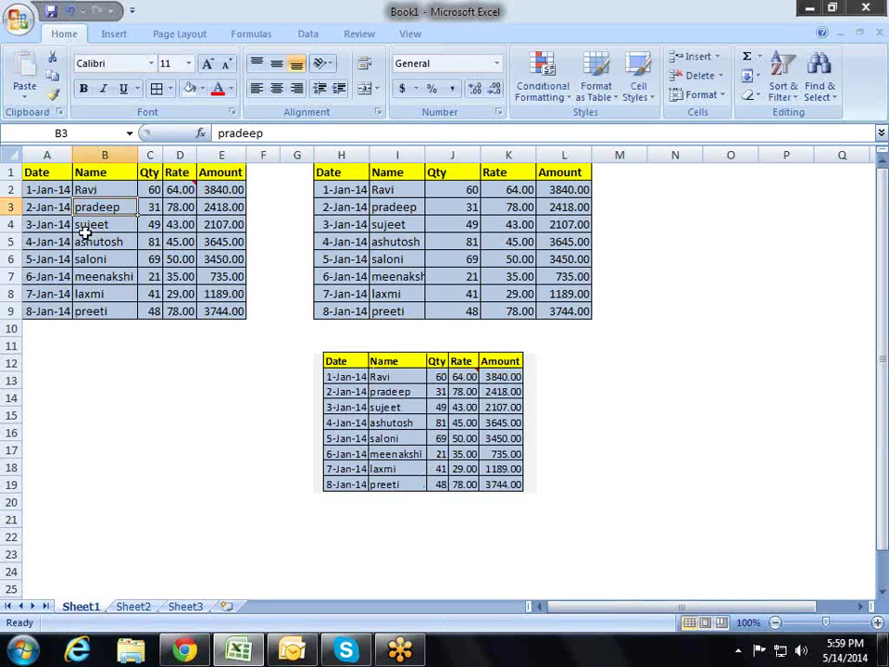
- Fill the ashutosh, saloni and meenakshi rows B5:E7 orange and check the linked picture mirrors it
left_click_drag(92, 241, 221, 277)
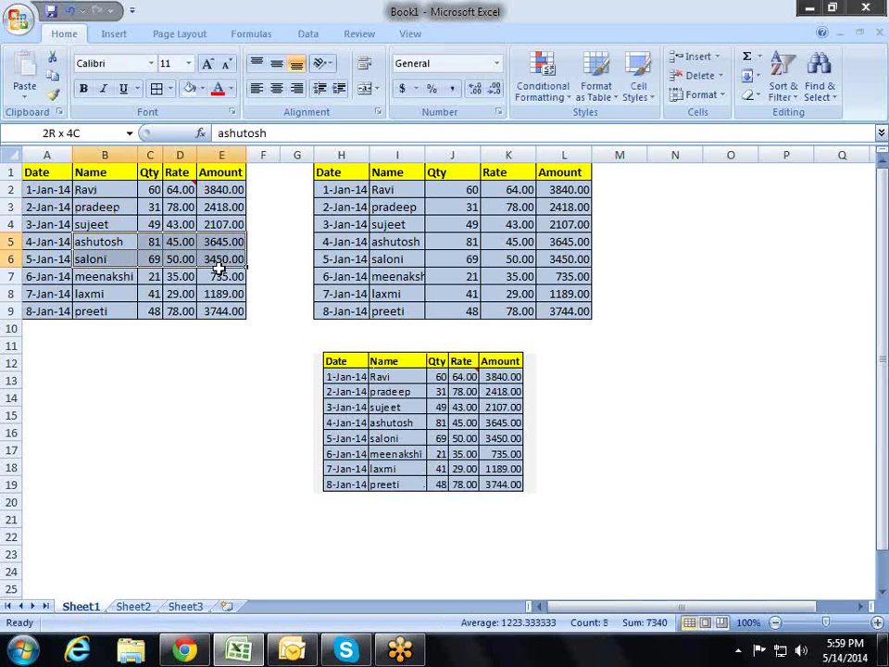
left_click(202, 88)
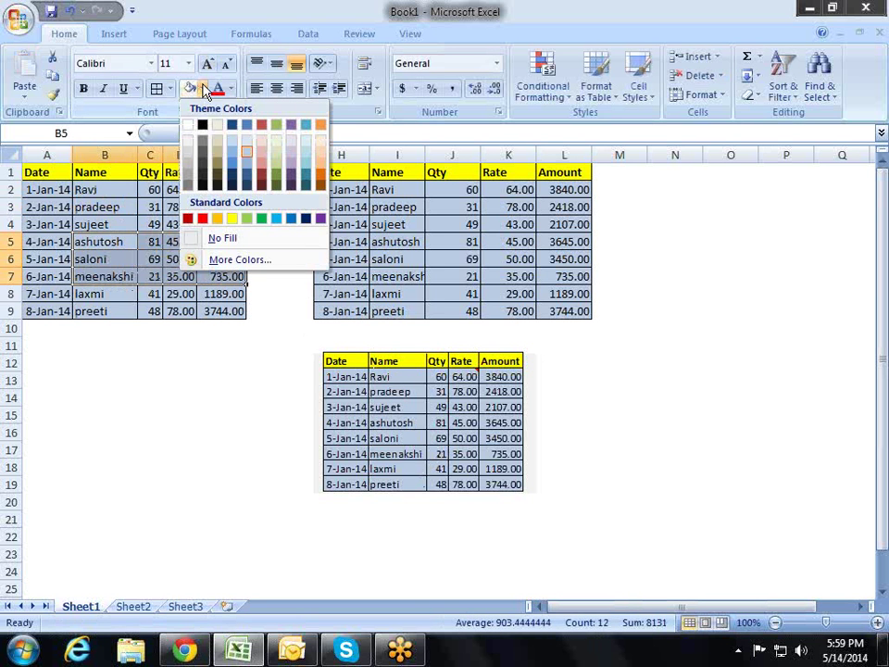
left_click(216, 220)
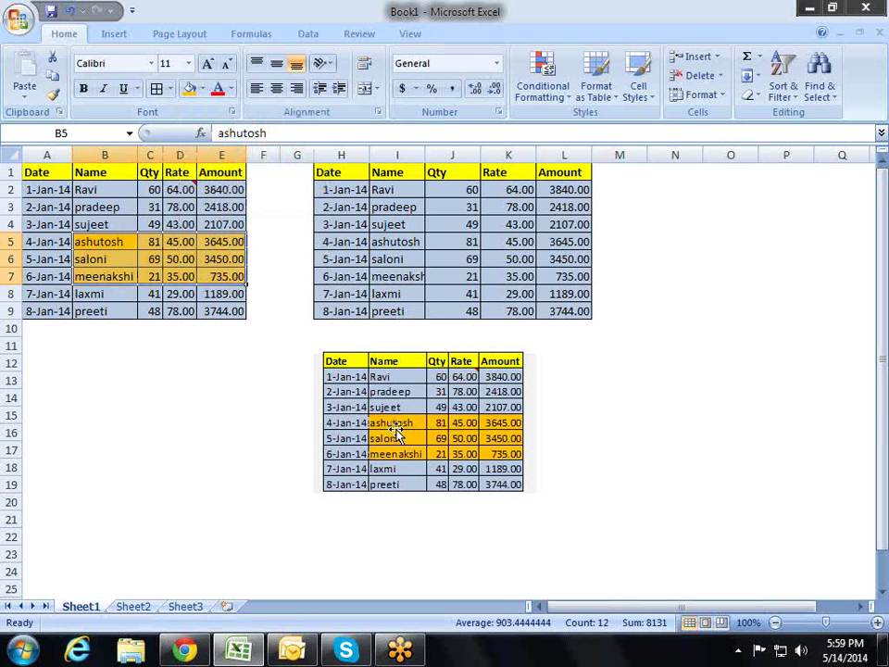
left_click(396, 434)
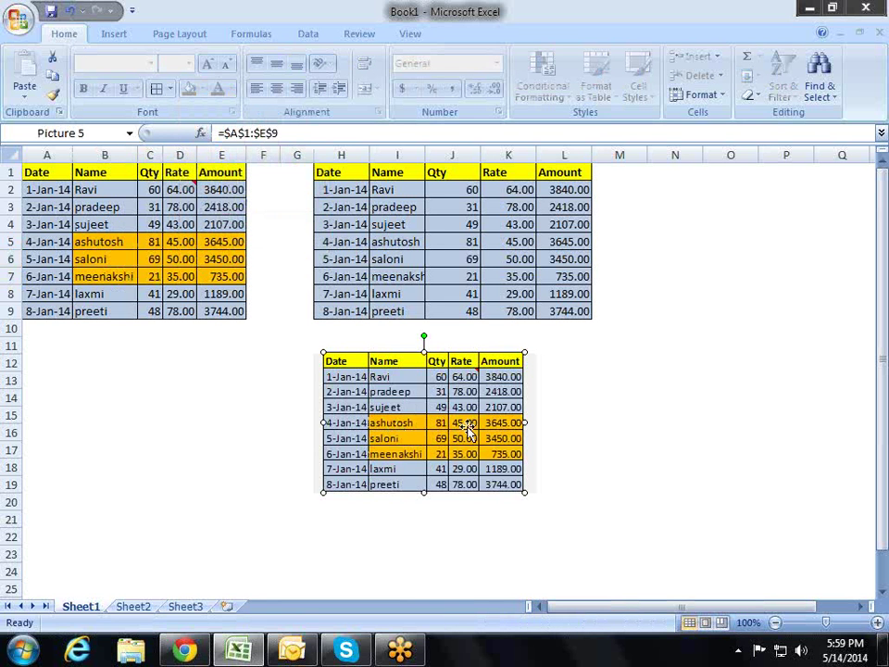
left_click(731, 397)
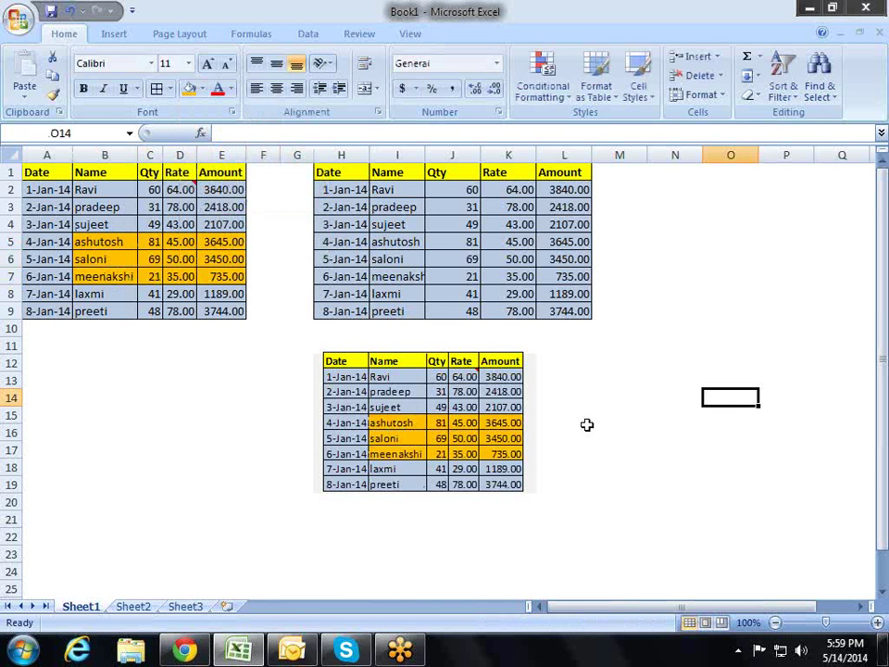
left_click(515, 423)
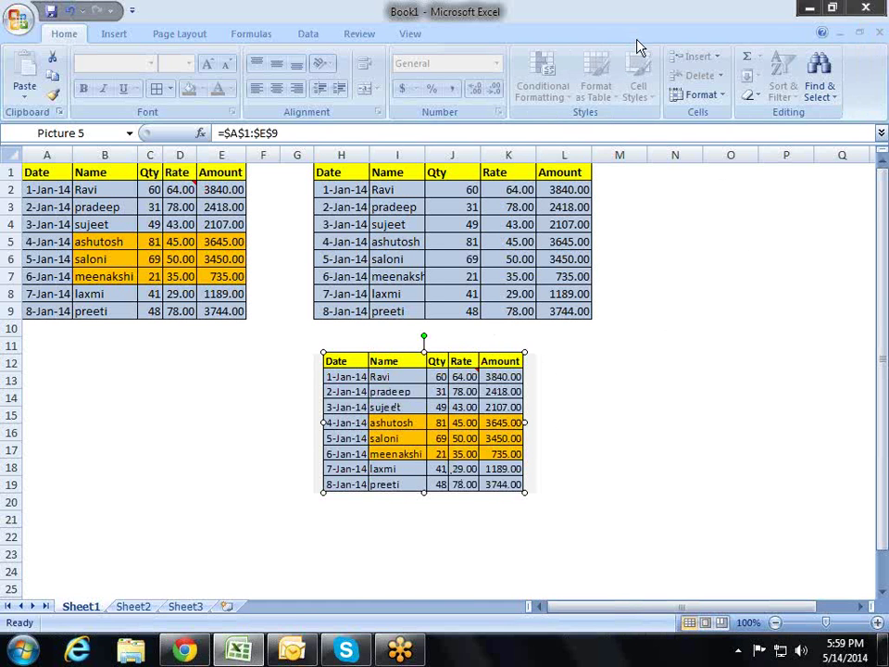
left_click(617, 376)
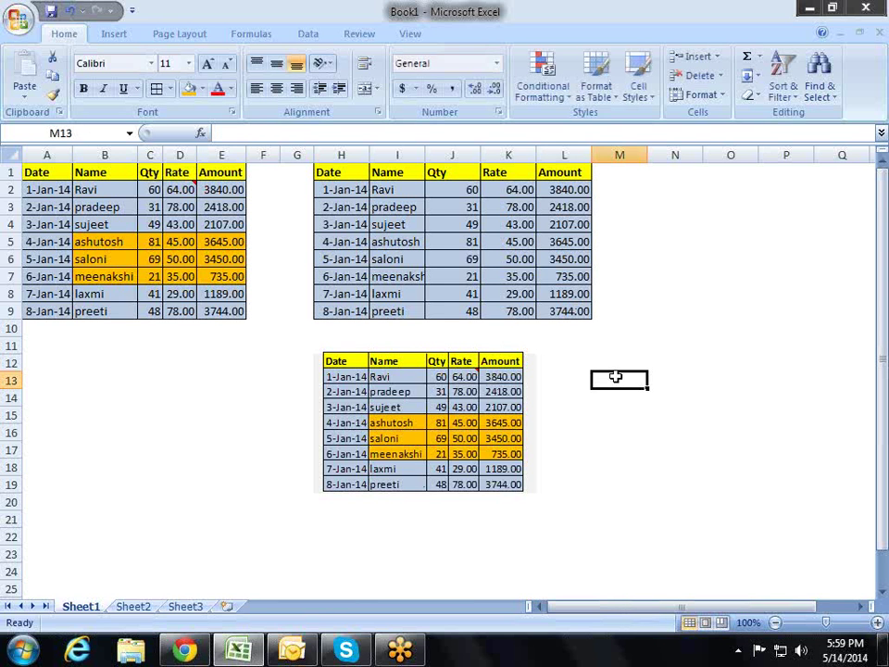
- Shift the linked picture slightly down and right within the grey box
left_click(500, 378)
mouse_move(540, 379)
left_mouse_down()
mouse_move(488, 389)
mouse_move(485, 381)
left_mouse_up()
left_click(653, 371)
left_click(639, 328)
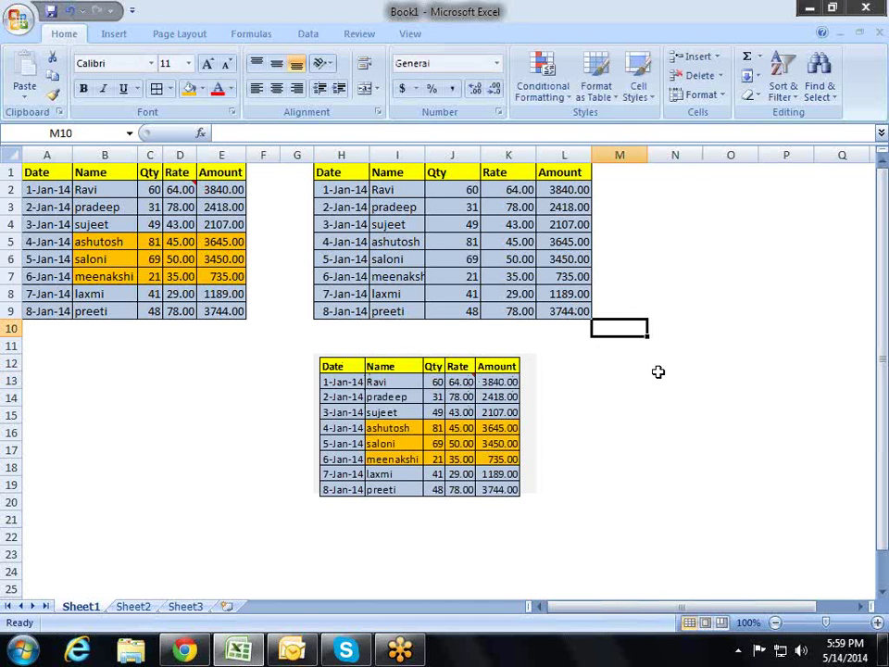
left_click(510, 373)
mouse_move(526, 398)
left_mouse_down()
mouse_move(544, 422)
mouse_move(500, 370)
left_mouse_up()
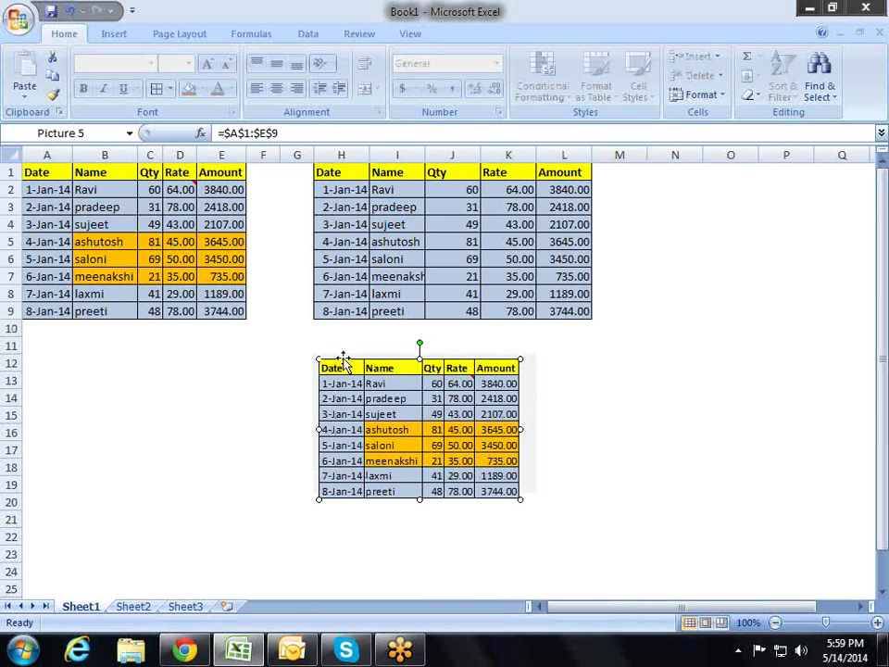
- Fill C3:D4 with Orange, Accent 6, Lighter 40% and nudge the linked picture right
left_click_drag(150, 202, 179, 224)
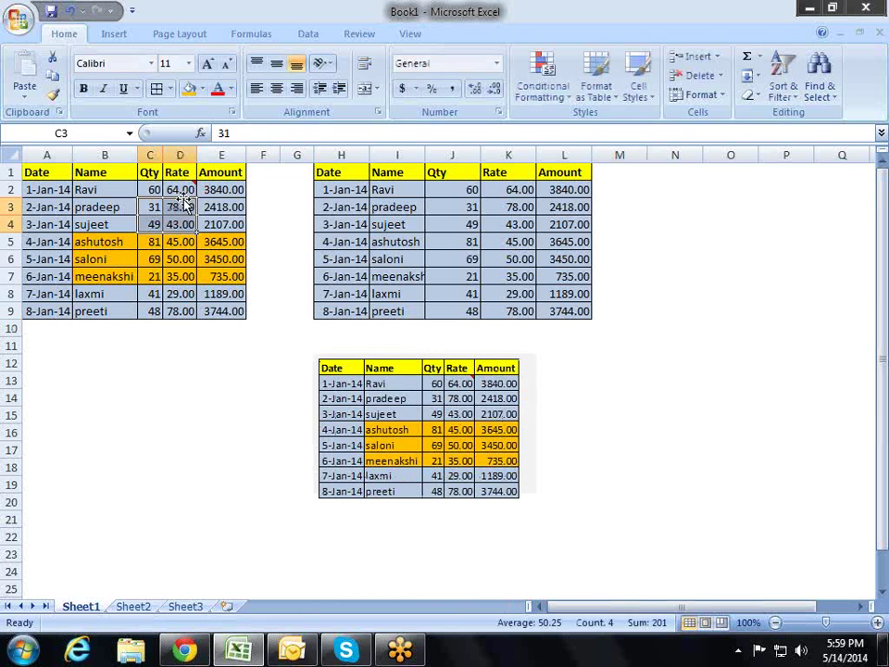
left_click(202, 89)
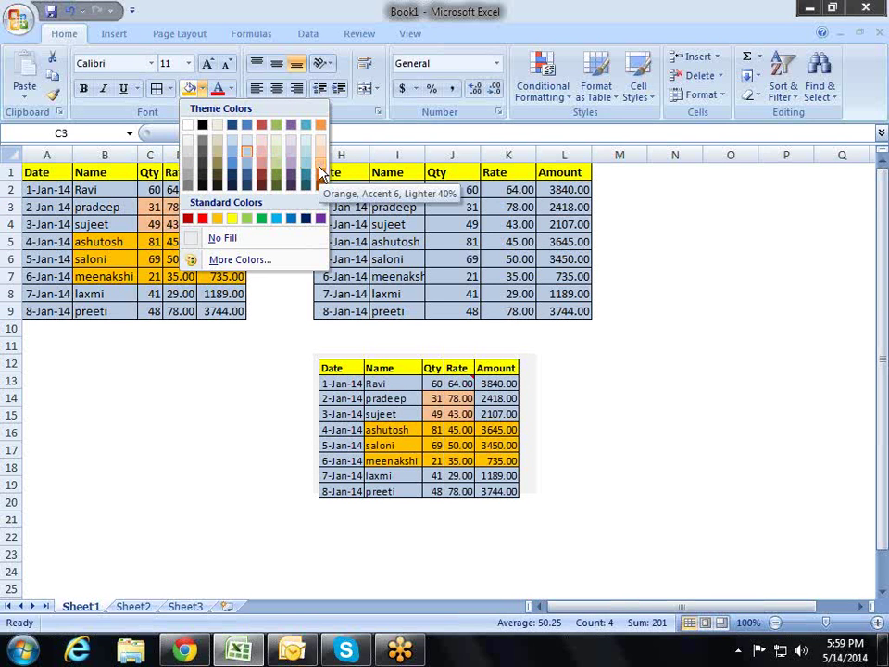
left_click(319, 174)
left_click(655, 413)
mouse_move(420, 396)
left_mouse_down()
mouse_move(447, 391)
mouse_move(434, 390)
left_mouse_up()
left_click(638, 391)
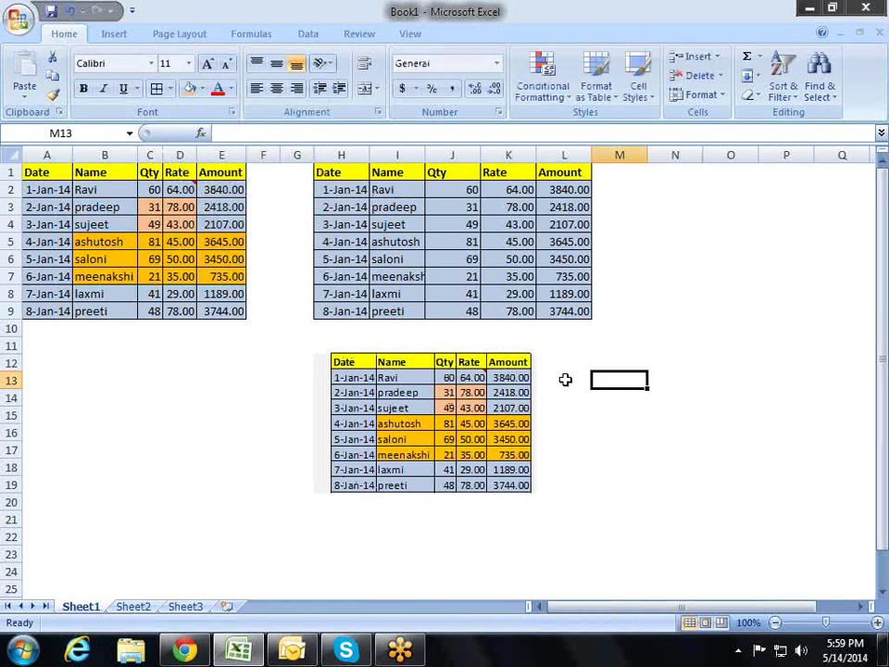